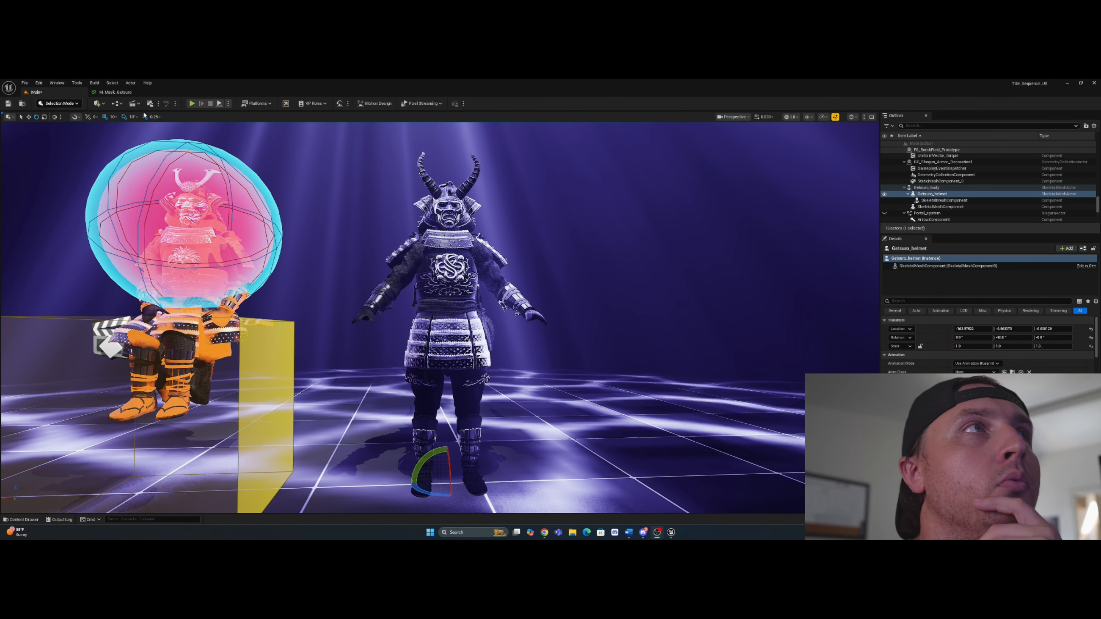
# Step: In the M_Mask_Getsuro material, insert a Multiply node between the base color Texture Sample and the Base Color input
pyautogui.click(115, 92)
pyautogui.moveTo(331, 257); pyautogui.dragTo(339, 351, button='right')
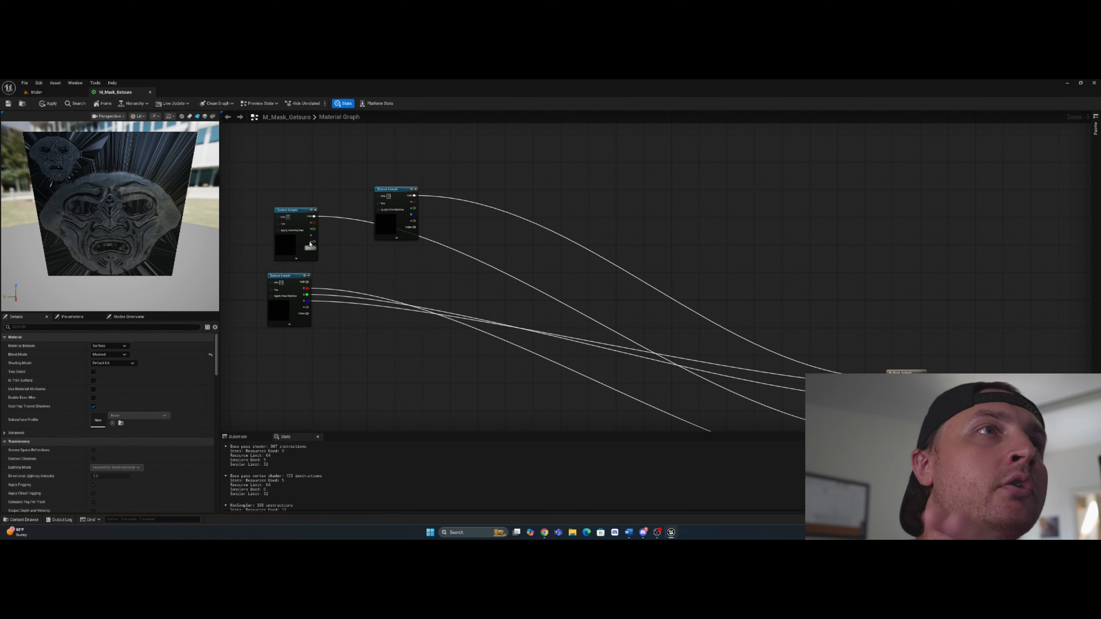
pyautogui.moveTo(366, 351); pyautogui.dragTo(313, 315, button='right')
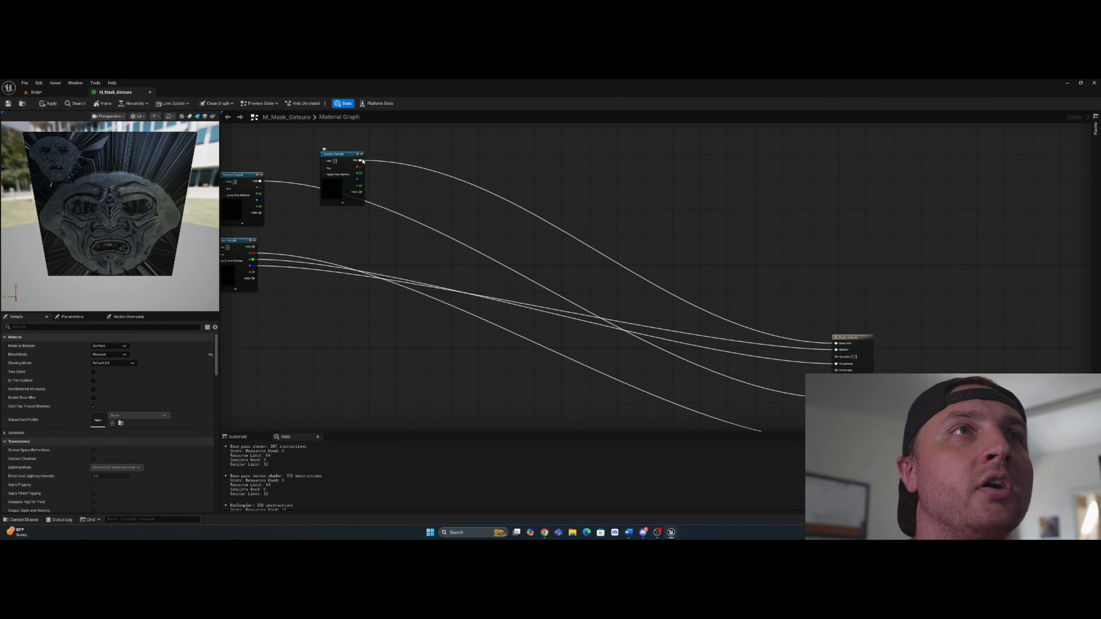
pyautogui.click(549, 198)
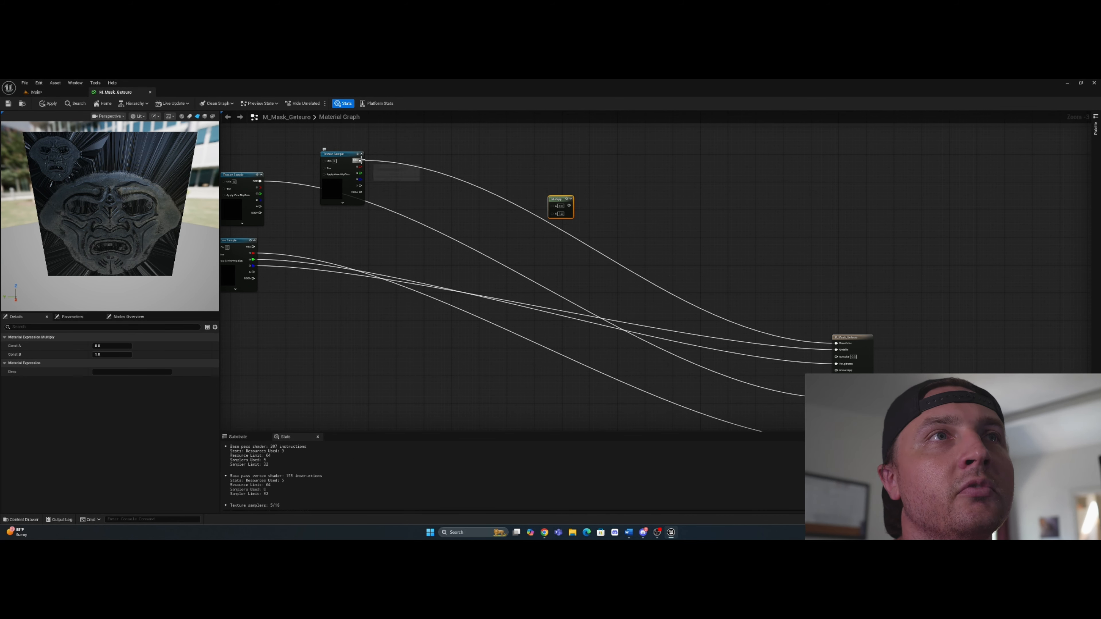
pyautogui.moveTo(361, 160); pyautogui.dragTo(832, 344)
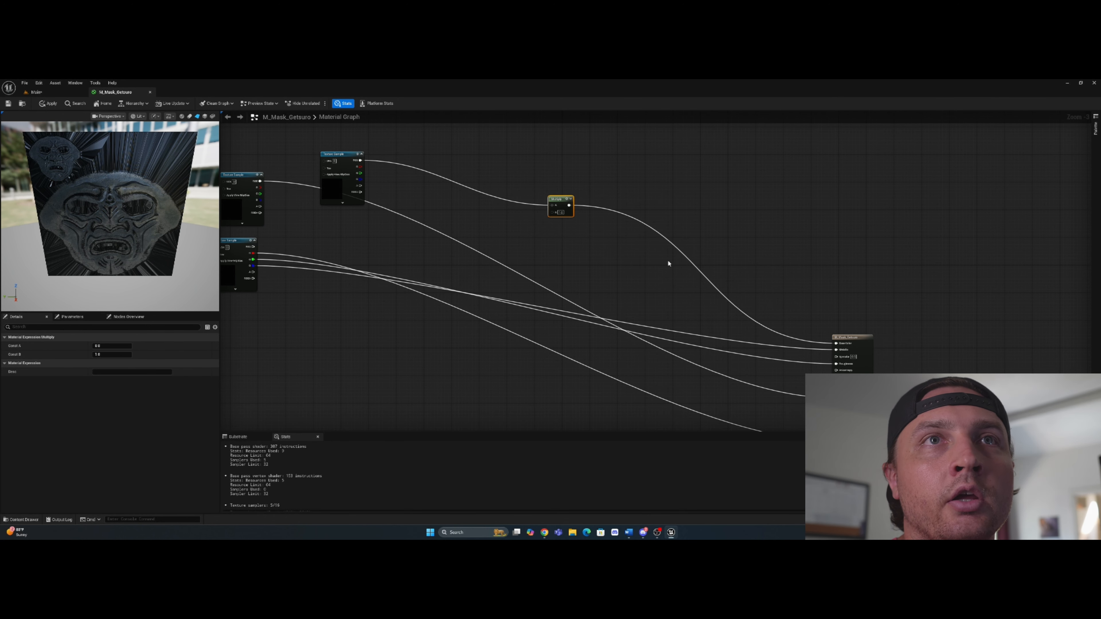
# Step: Test multiplier values of 2, 14 and 1 on the Multiply node's B input, then set it to 2
pyautogui.click(559, 212)
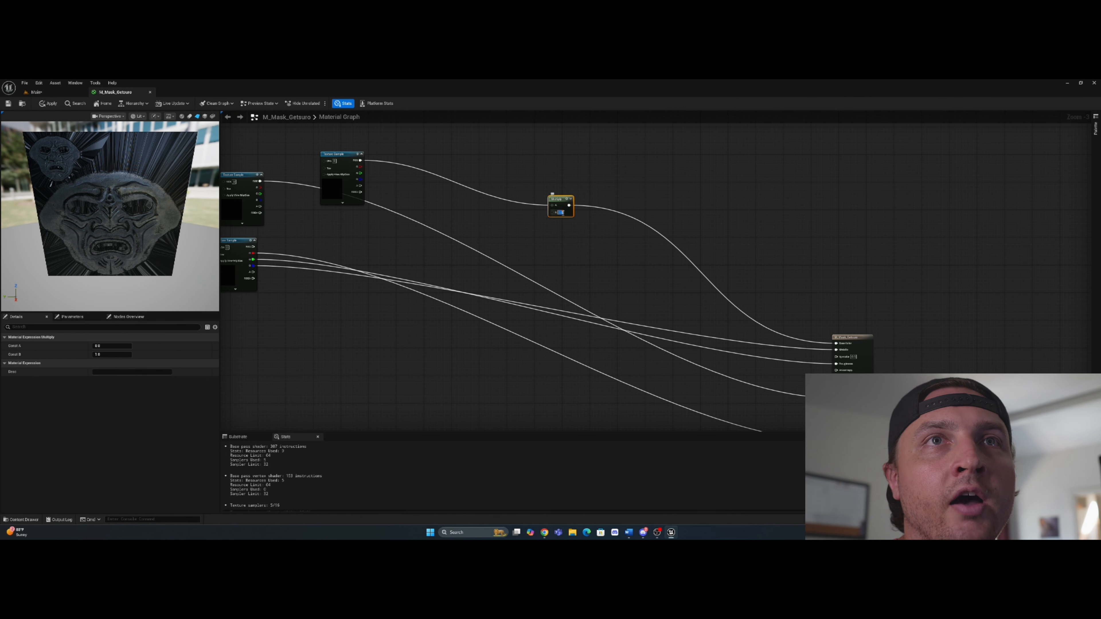
pyautogui.write('2')
pyautogui.press('Return')
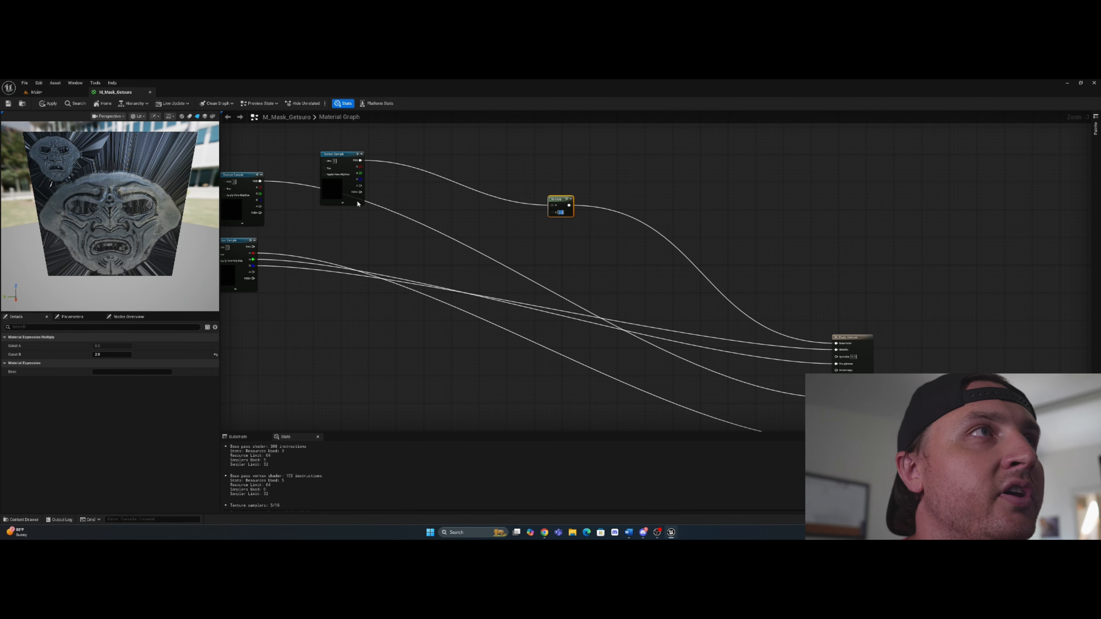
pyautogui.write('14')
pyautogui.press('Return')
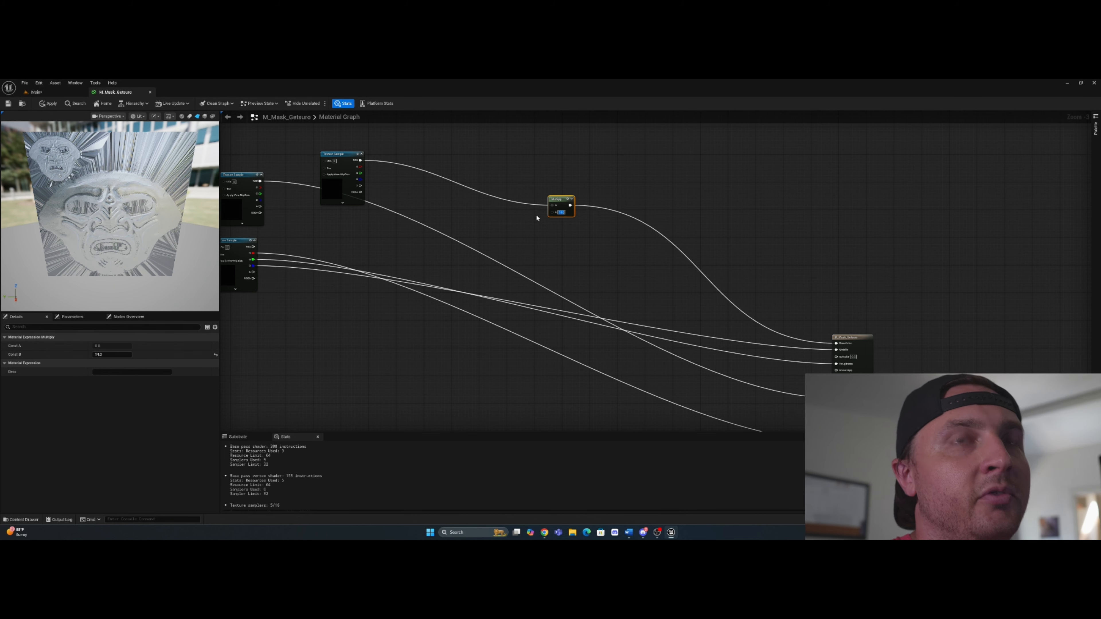
pyautogui.write('1')
pyautogui.press('Return')
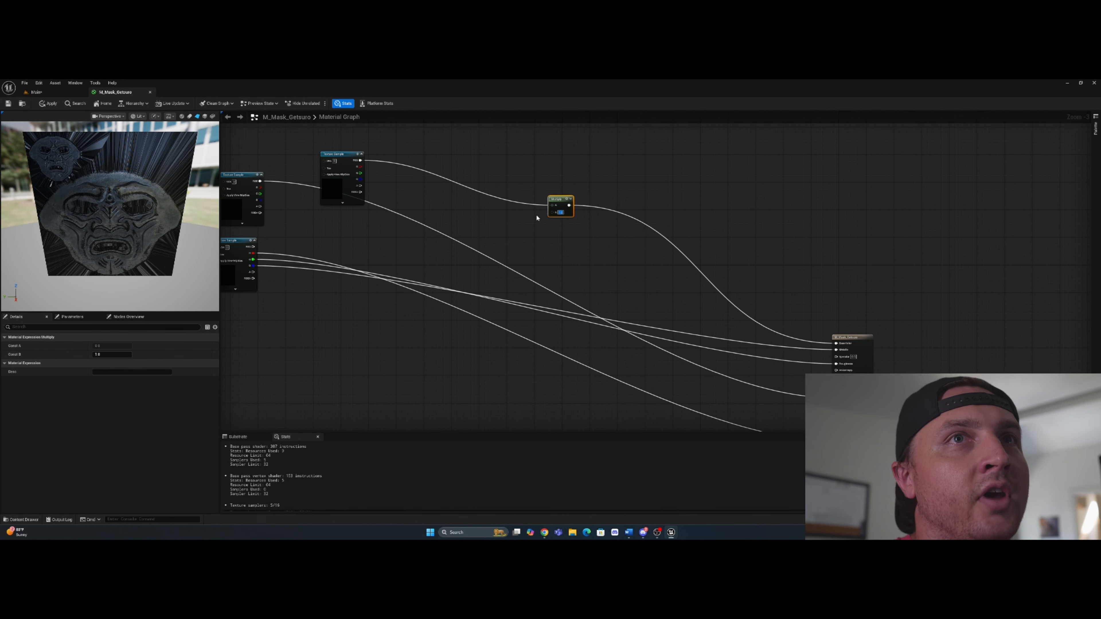
pyautogui.write('2')
pyautogui.press('Return')
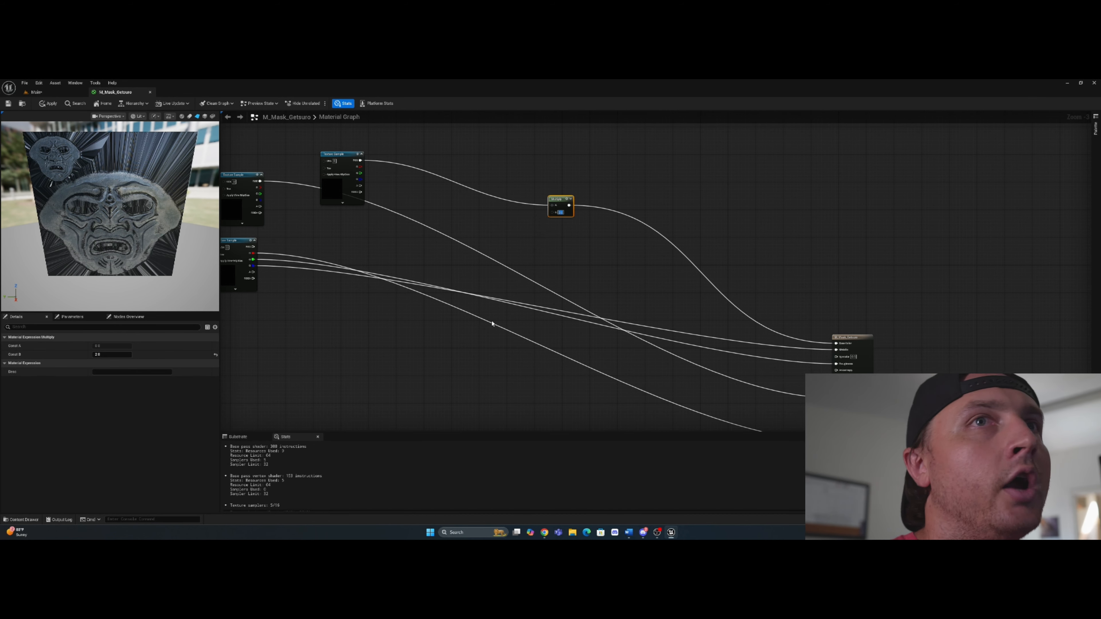
# Step: Add a cloud-like noise texture from the content browser as a new Texture Sample below the existing texture nodes
pyautogui.moveTo(447, 381); pyautogui.dragTo(503, 302, button='right')
pyautogui.scroll(-2, 494, 311)
pyautogui.scroll(1, 491, 312)
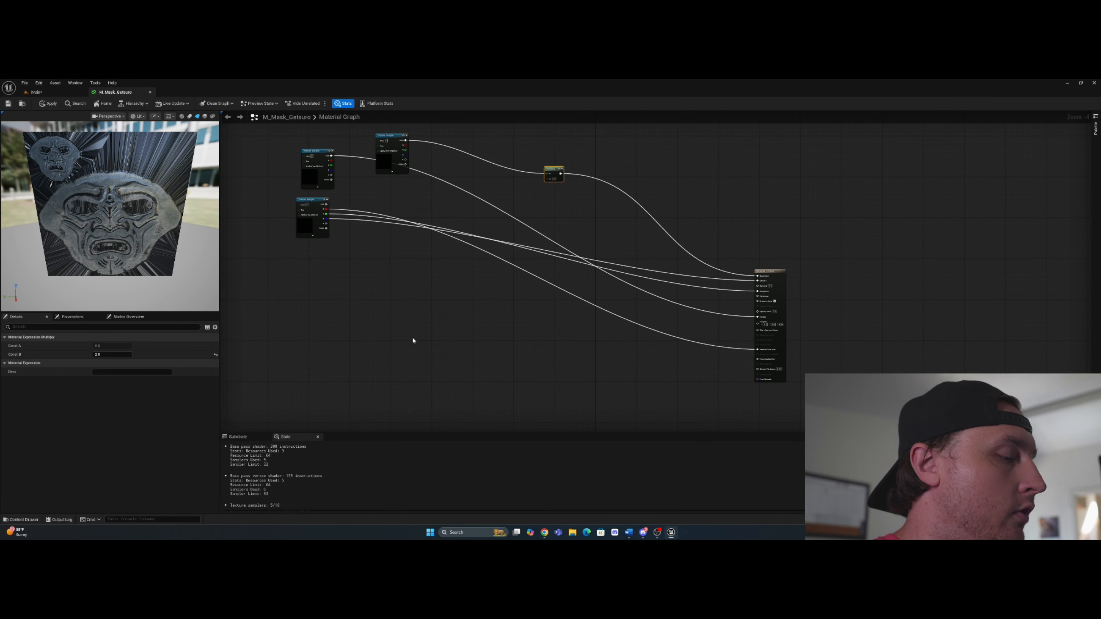
pyautogui.hotkey('ctrl', 'space')
pyautogui.moveTo(330, 271); pyautogui.dragTo(366, 305)
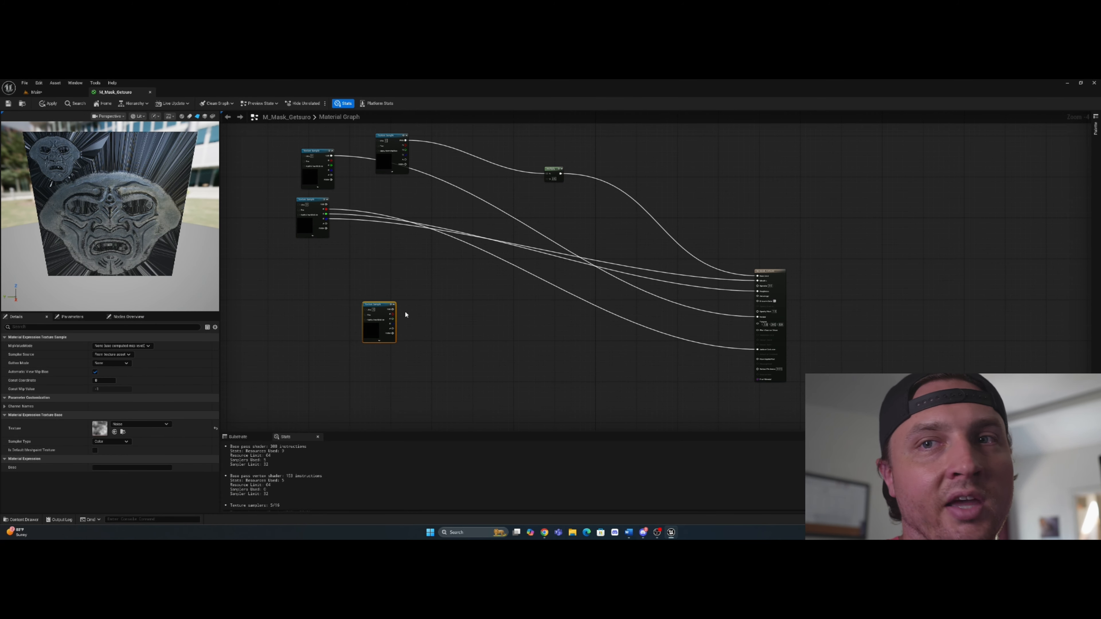
pyautogui.scroll(2, 410, 309)
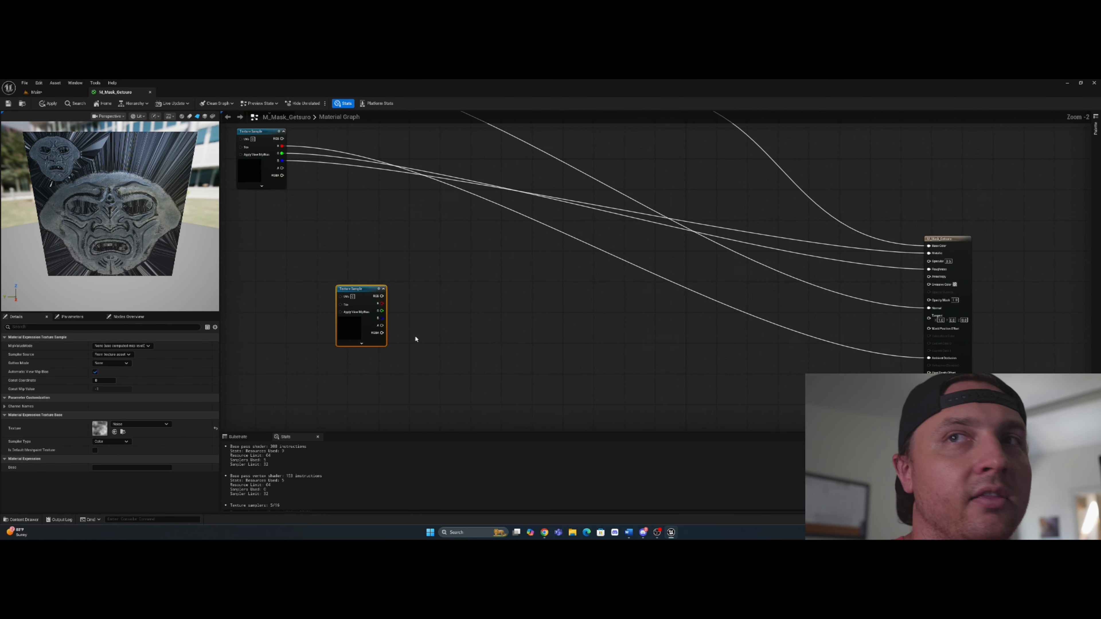
pyautogui.moveTo(420, 344); pyautogui.dragTo(393, 321, button='right')
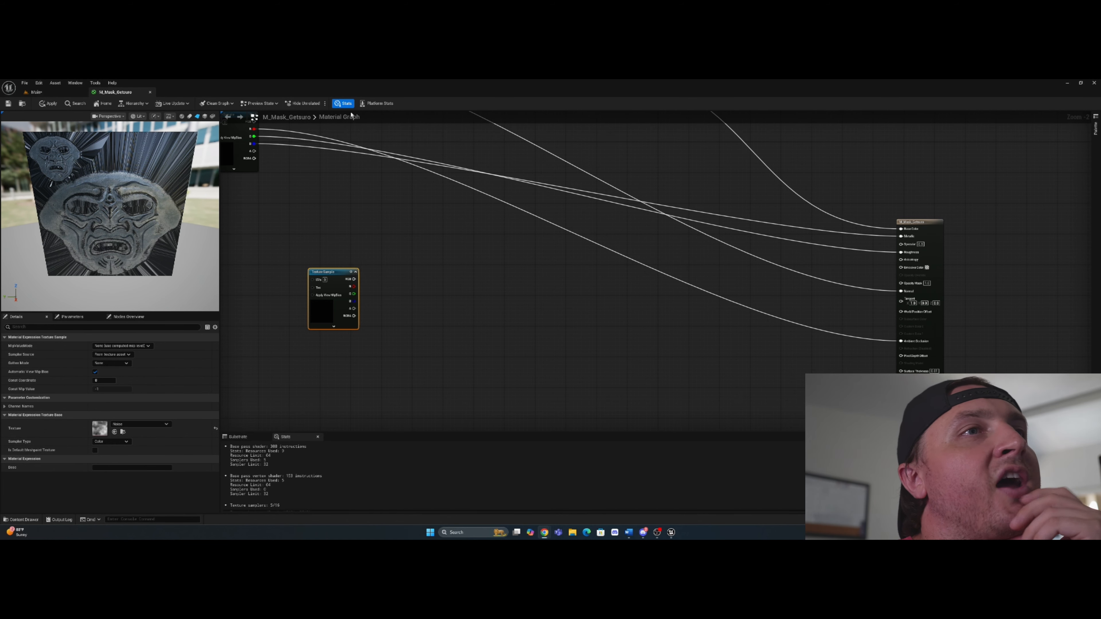
# Step: Add a Subtract node fed by the red channel of the noise Texture Sample
pyautogui.moveTo(354, 287); pyautogui.dragTo(437, 296)
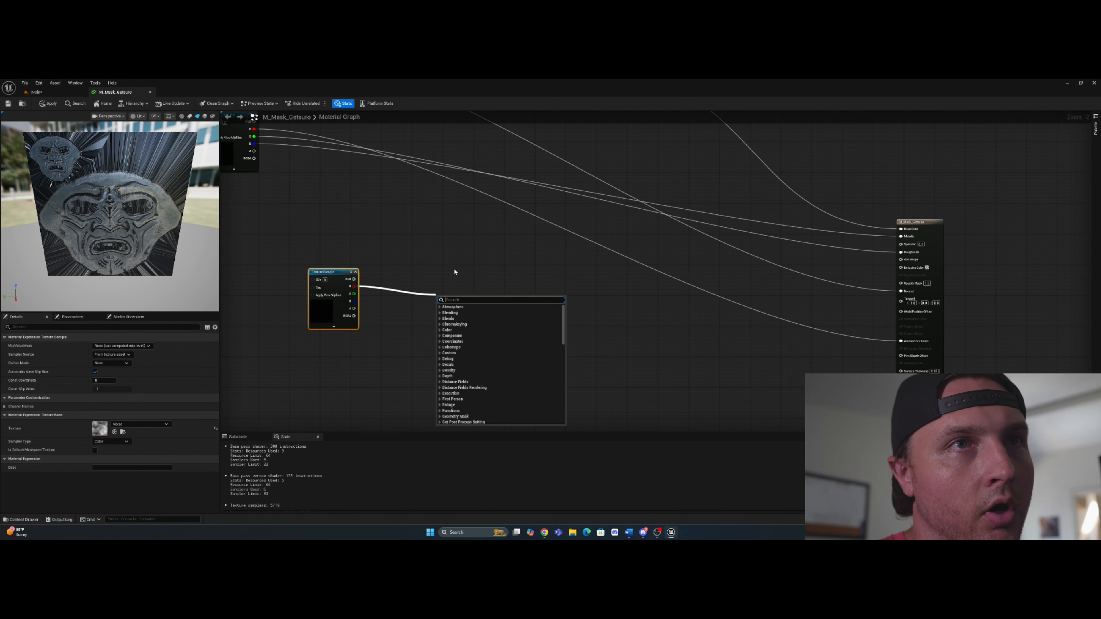
pyautogui.write('sat')
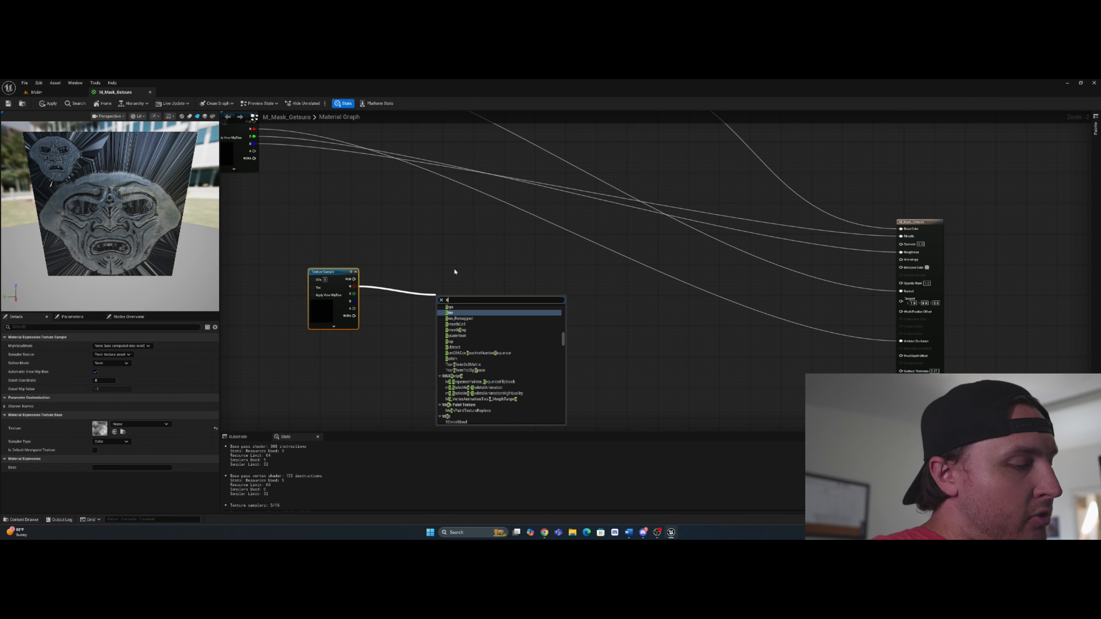
pyautogui.press('BackSpace')
pyautogui.press('BackSpace')
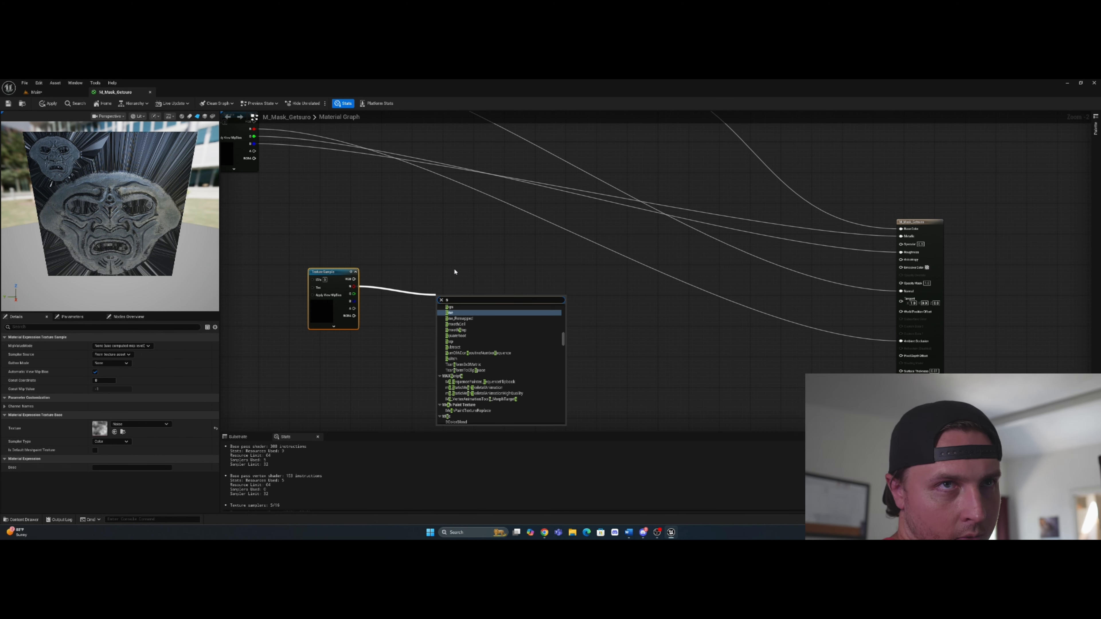
pyautogui.write('ubtract')
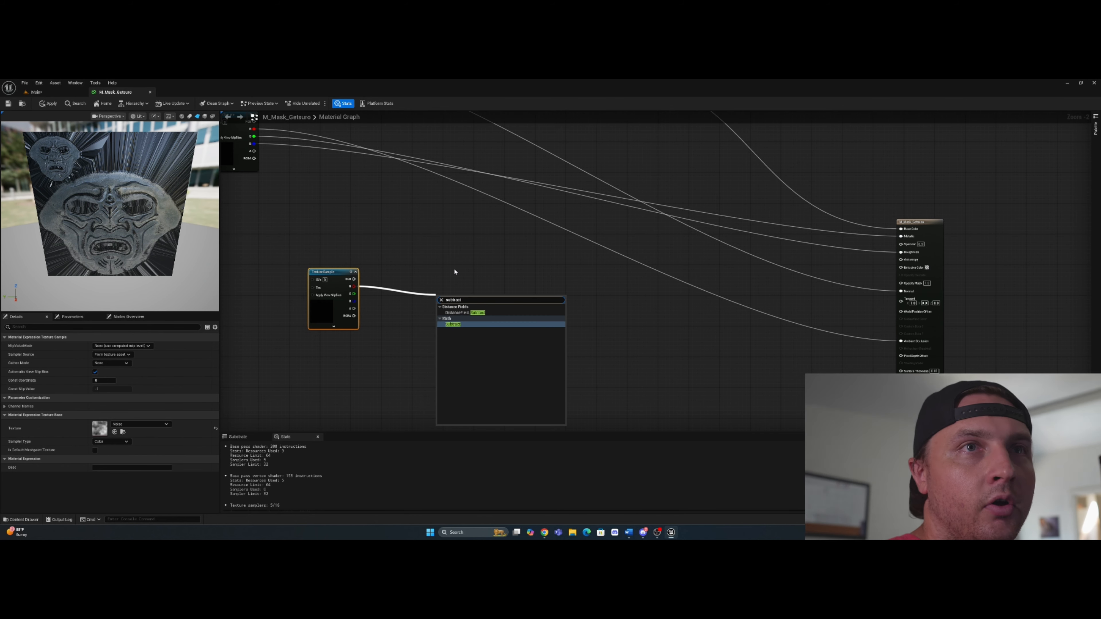
pyautogui.click(452, 324)
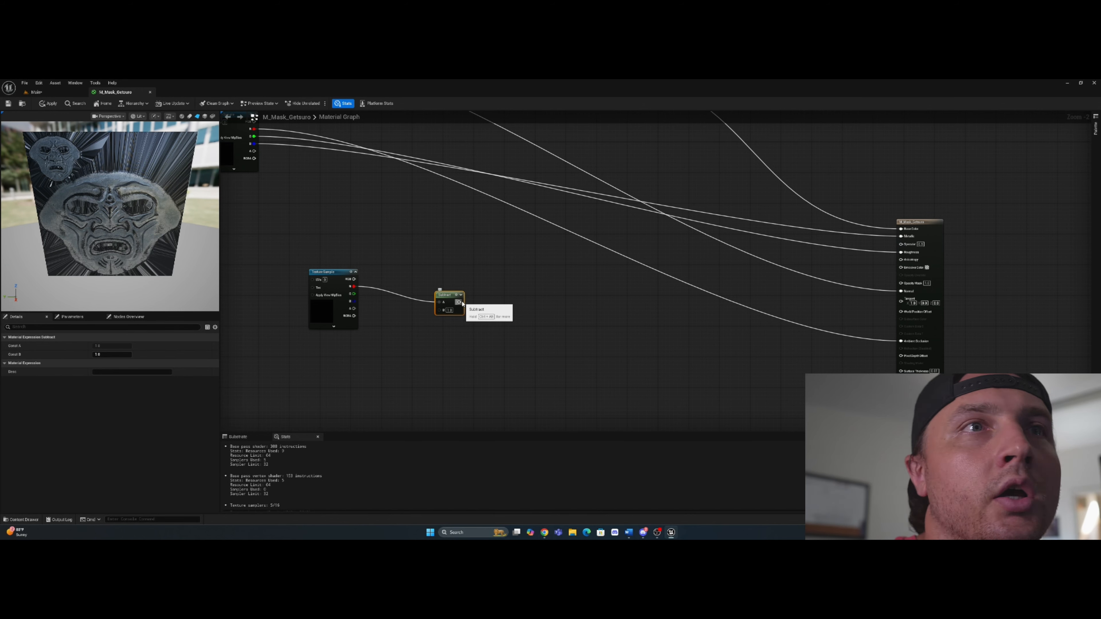
# Step: Select the main material node and set its Blend Mode to Masked
pyautogui.click(930, 222)
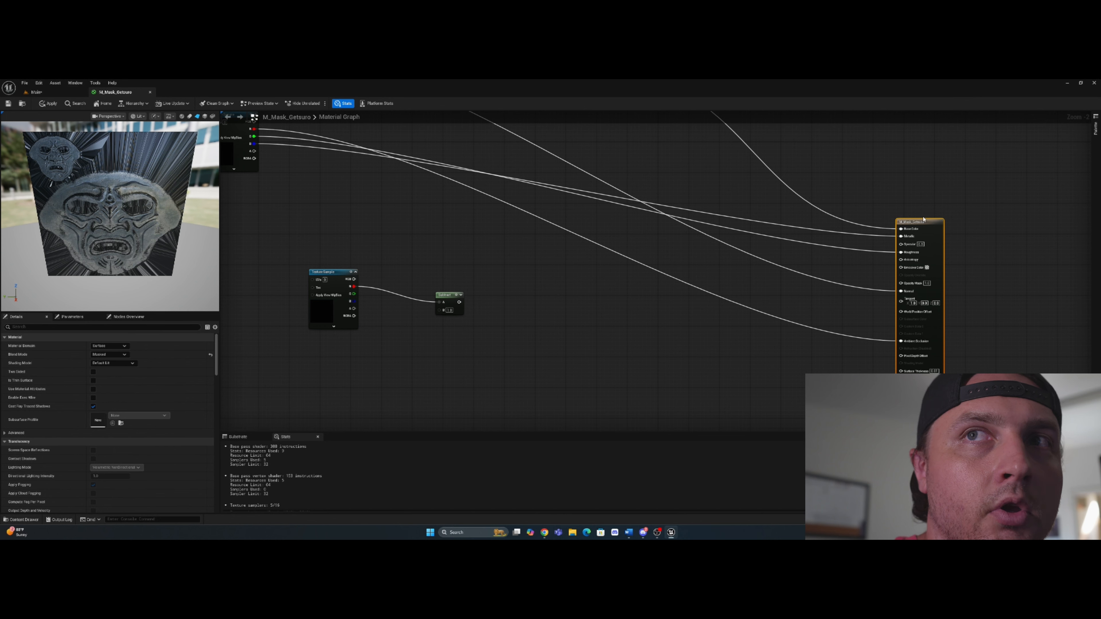
pyautogui.click(108, 354)
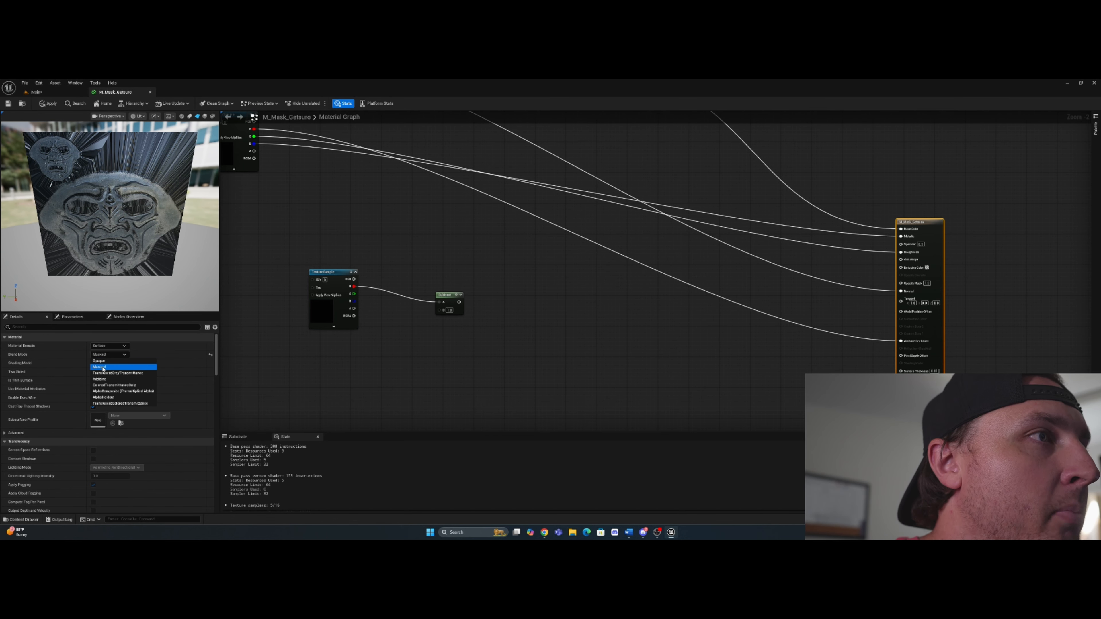
pyautogui.click(102, 366)
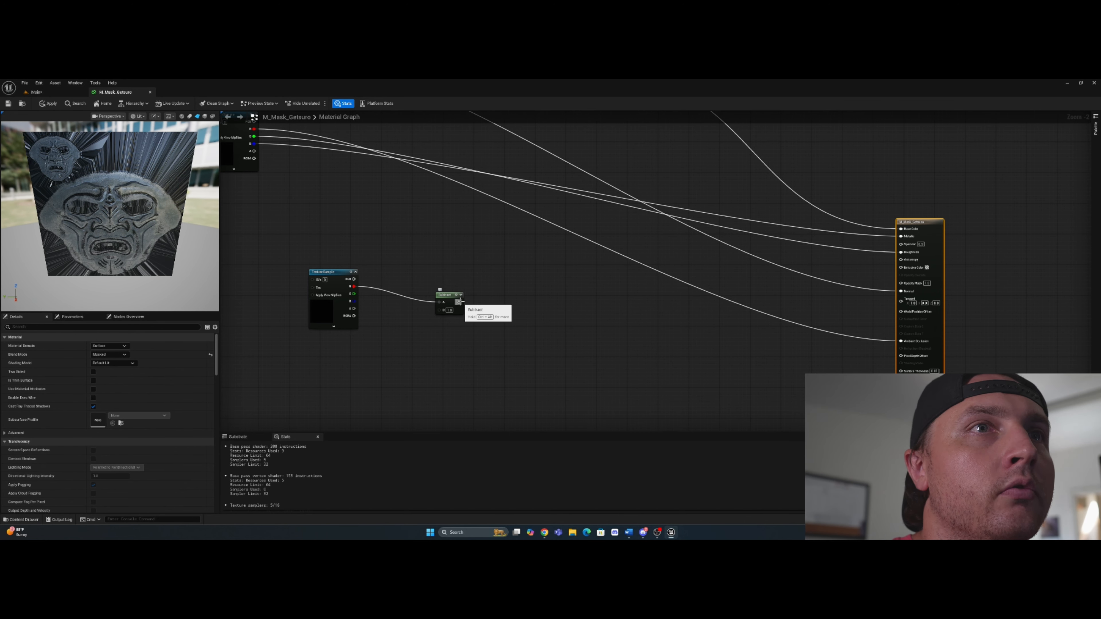
# Step: Connect the Subtract output to Emissive Color and align the Subtract node with the noise texture's red output
pyautogui.moveTo(458, 302); pyautogui.dragTo(516, 311)
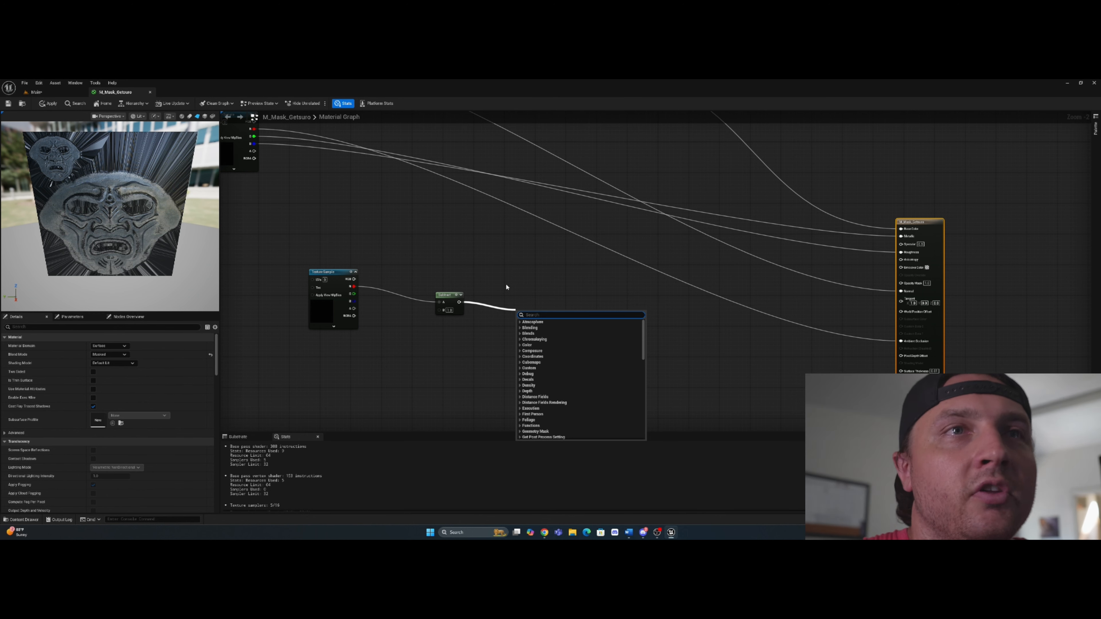
pyautogui.click(503, 287)
pyautogui.moveTo(460, 302); pyautogui.dragTo(904, 269)
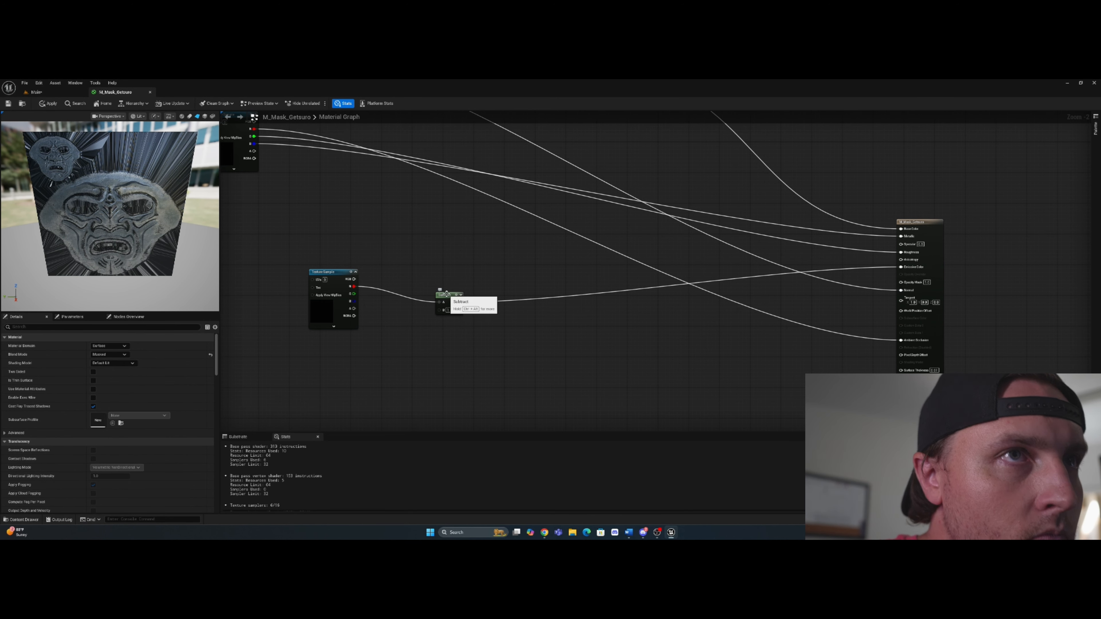
pyautogui.moveTo(441, 314); pyautogui.dragTo(461, 299)
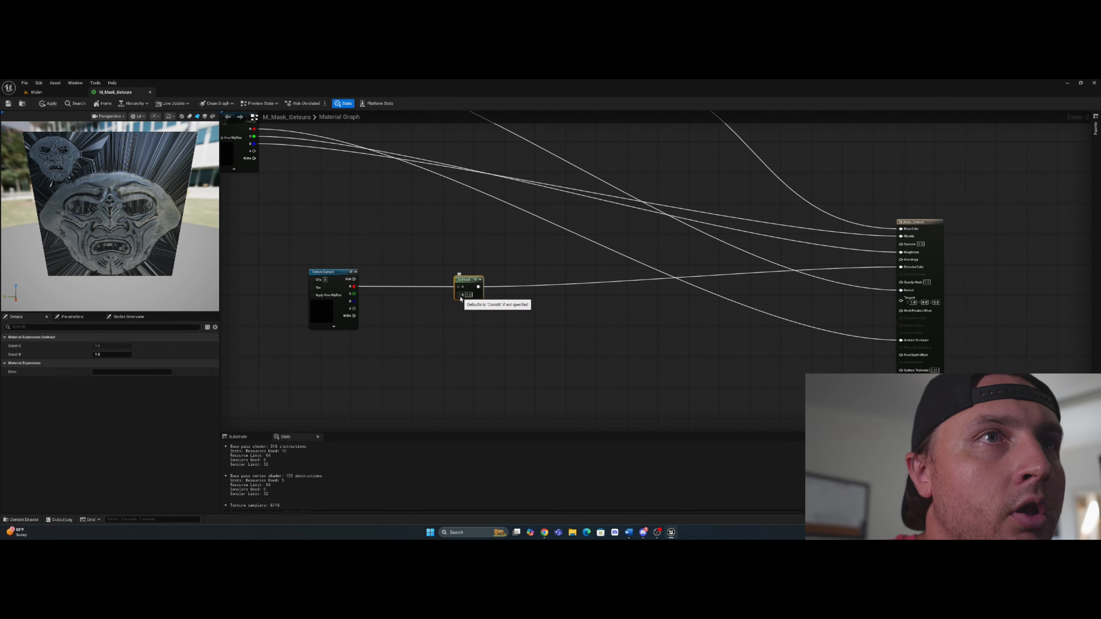
# Step: Add a DebugTimeSine node and connect its result to the Subtract node's B input
pyautogui.rightClick(436, 328)
pyautogui.write('time')
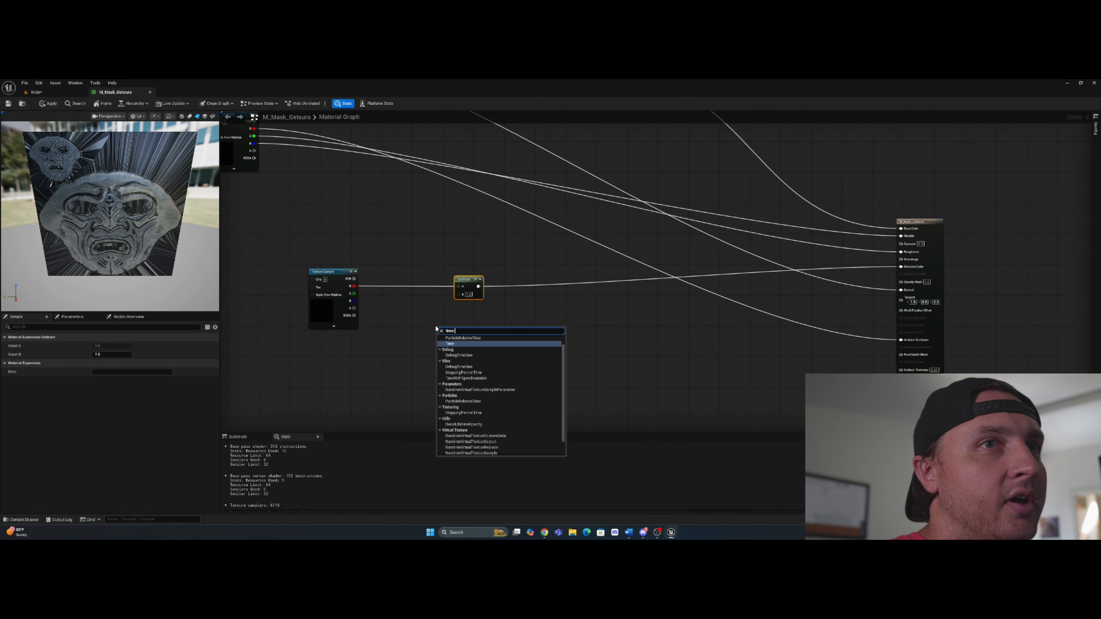
pyautogui.press('BackSpace')
pyautogui.press('BackSpace')
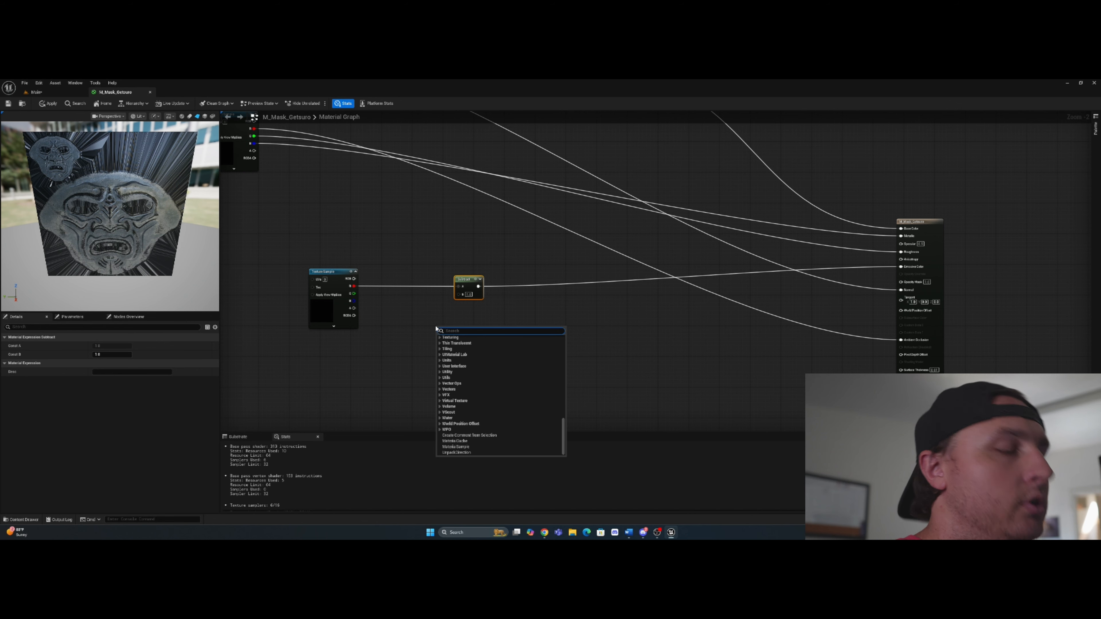
pyautogui.write('debug time si')
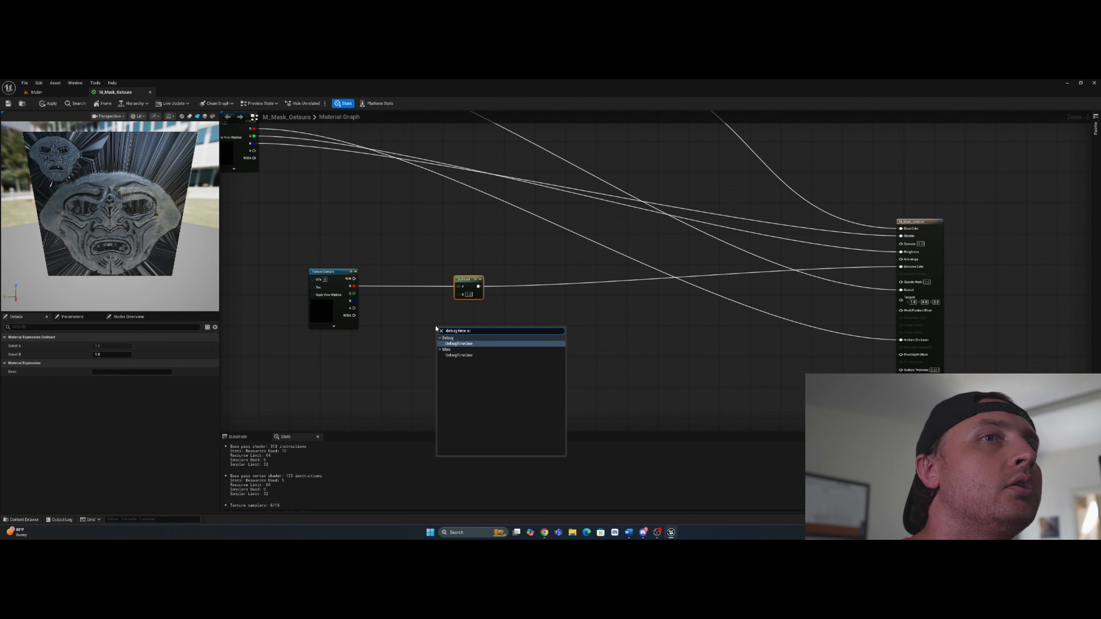
pyautogui.click(459, 343)
pyautogui.moveTo(471, 336); pyautogui.dragTo(459, 294)
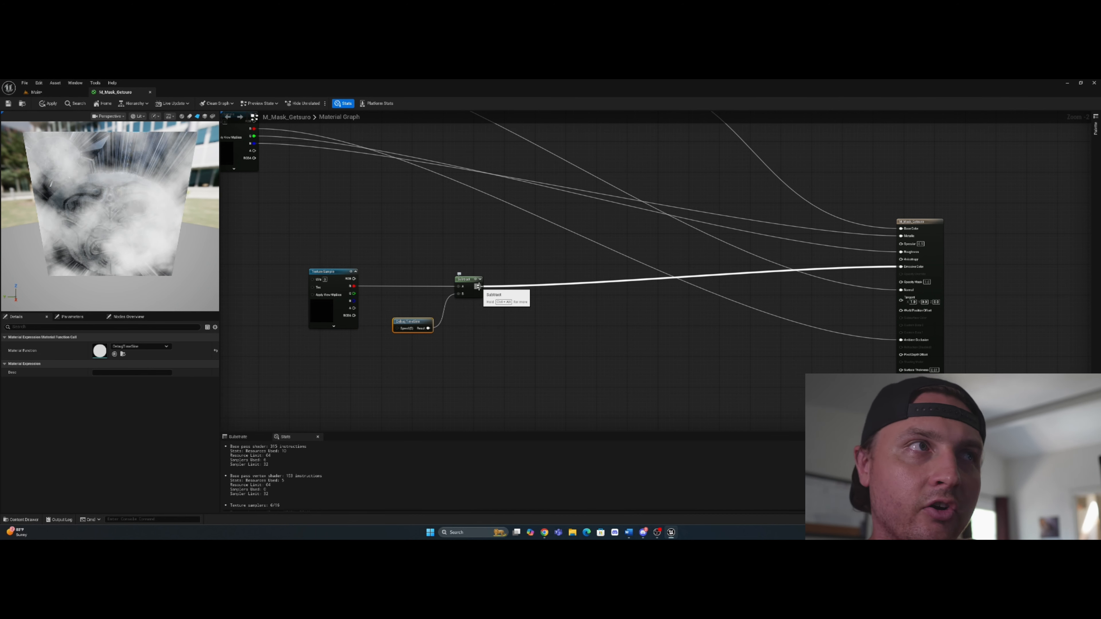
# Step: Insert a Ceil node between the Subtract output and Emissive Color, placing it just beyond the Subtract node
pyautogui.moveTo(478, 286); pyautogui.dragTo(519, 295)
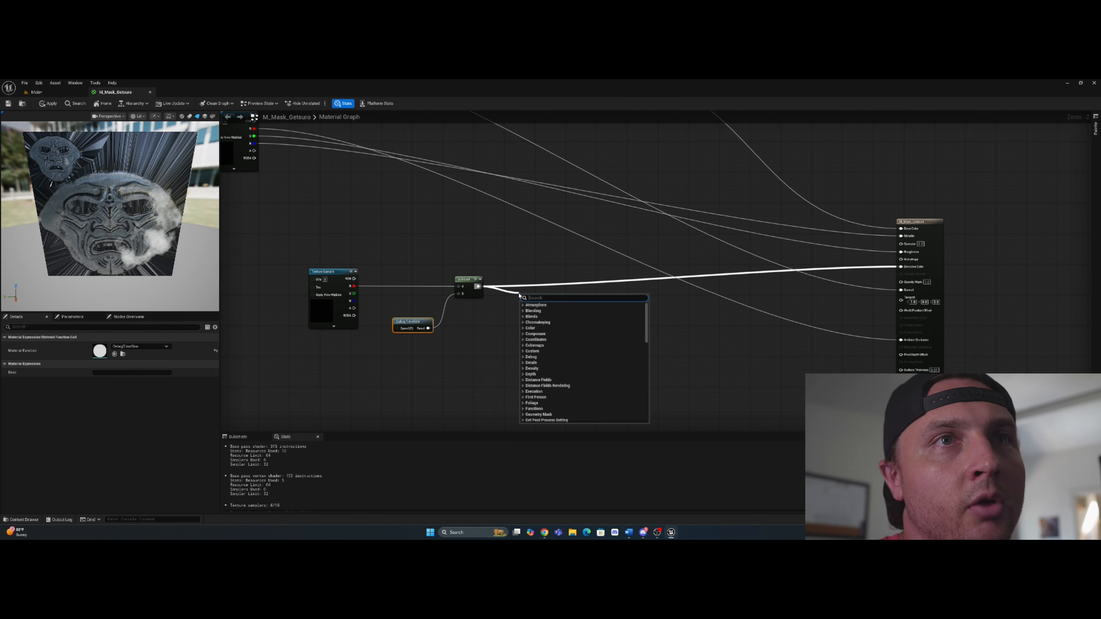
pyautogui.write('cei')
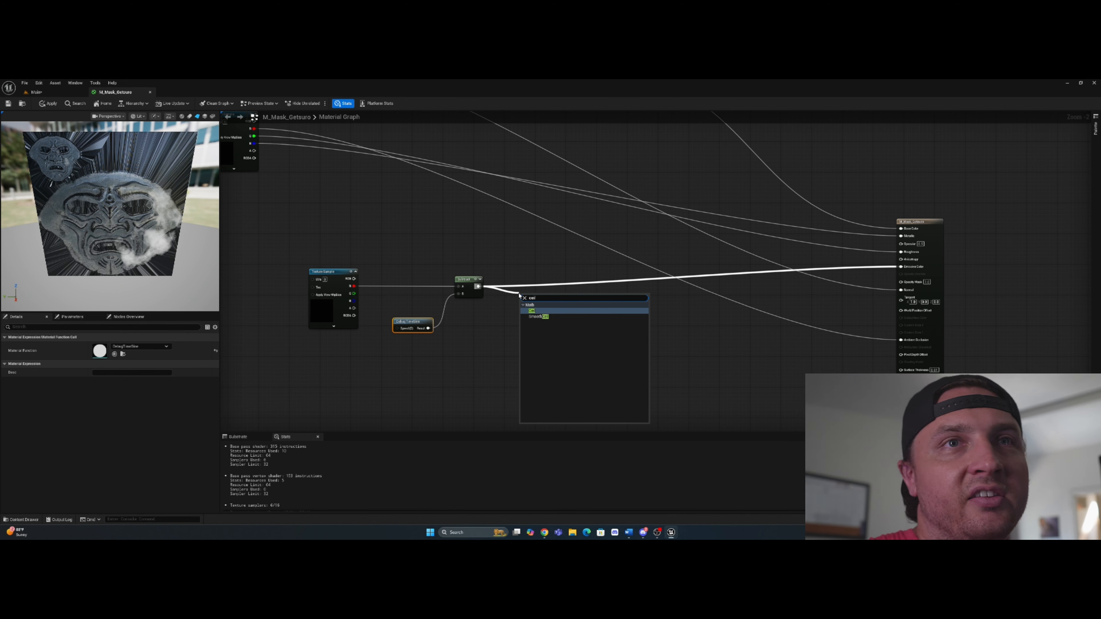
pyautogui.click(534, 311)
pyautogui.moveTo(534, 302); pyautogui.dragTo(903, 269)
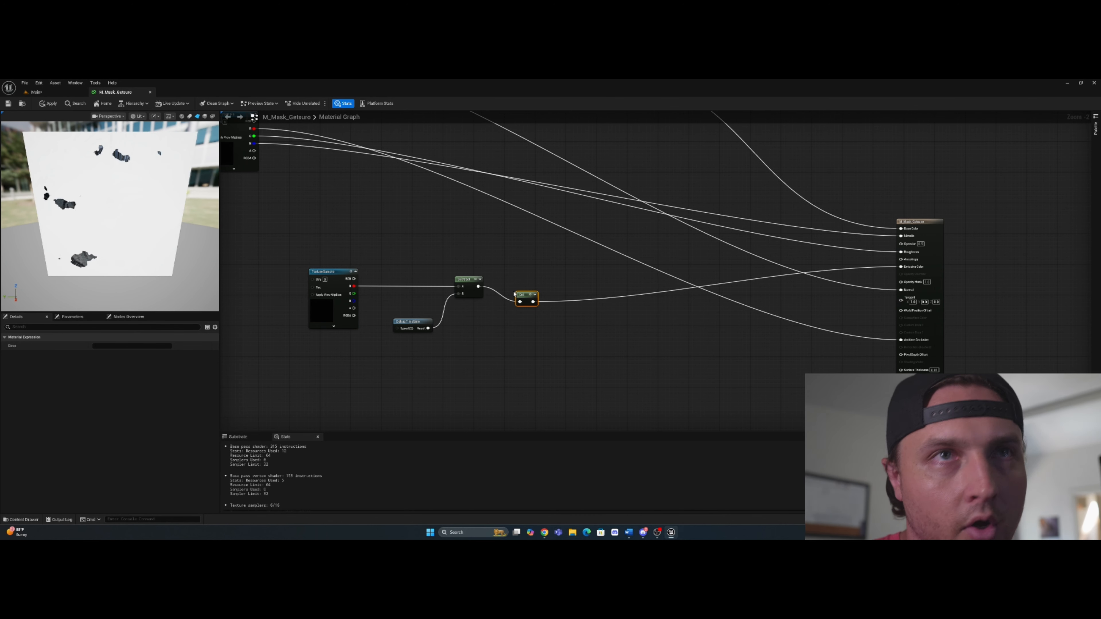
pyautogui.moveTo(517, 294); pyautogui.dragTo(529, 287)
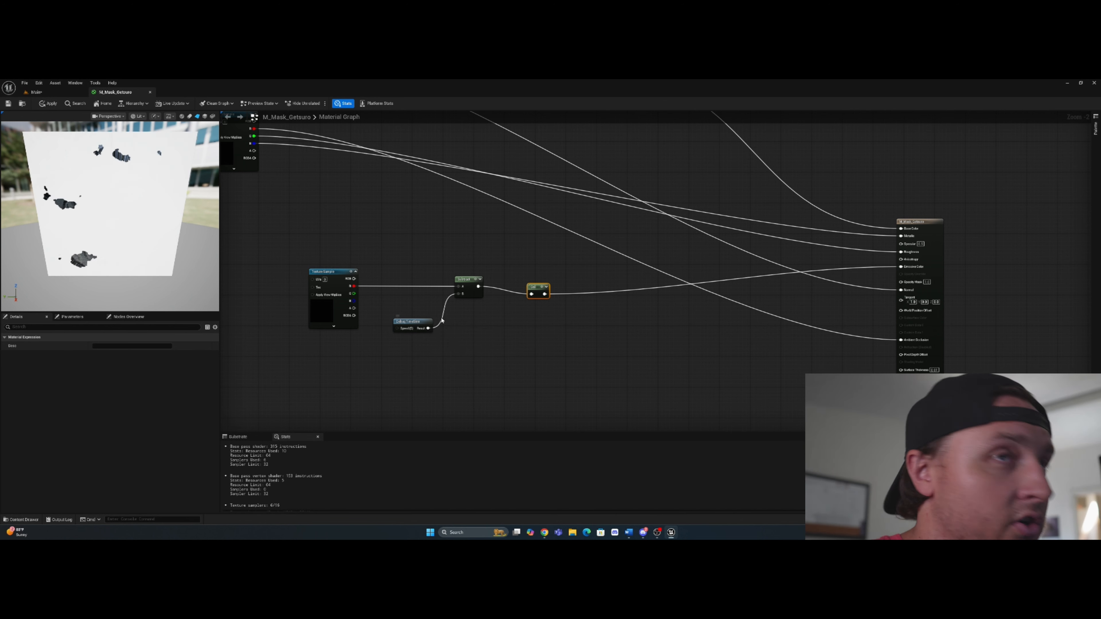
# Step: Replace DebugTimeSine with a new Constant node on the Subtract node's B input, moving DebugTimeSine aside above the texture
pyautogui.keyDown('alt'); pyautogui.click(428, 329); pyautogui.keyUp('alt')
pyautogui.moveTo(432, 325); pyautogui.dragTo(432, 243)
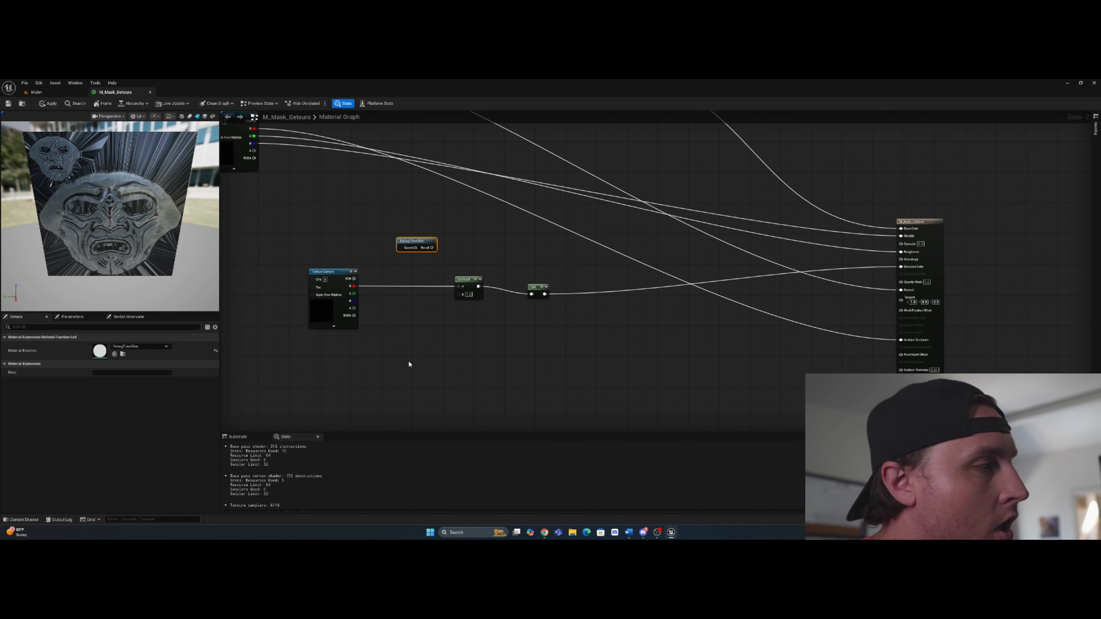
pyautogui.click(374, 366)
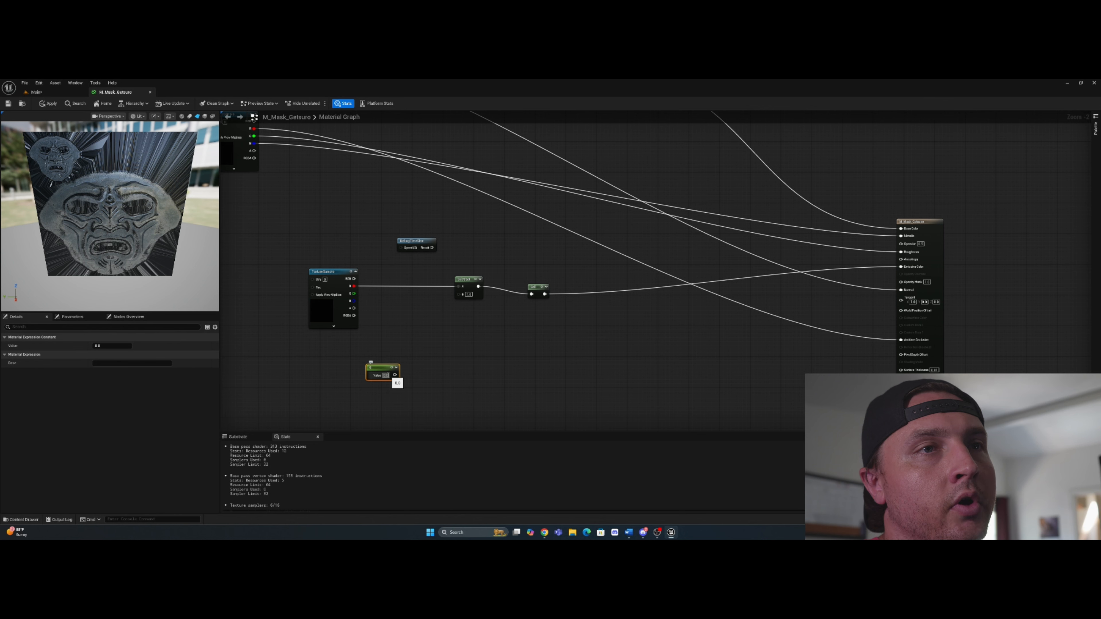
pyautogui.moveTo(394, 375); pyautogui.dragTo(455, 295)
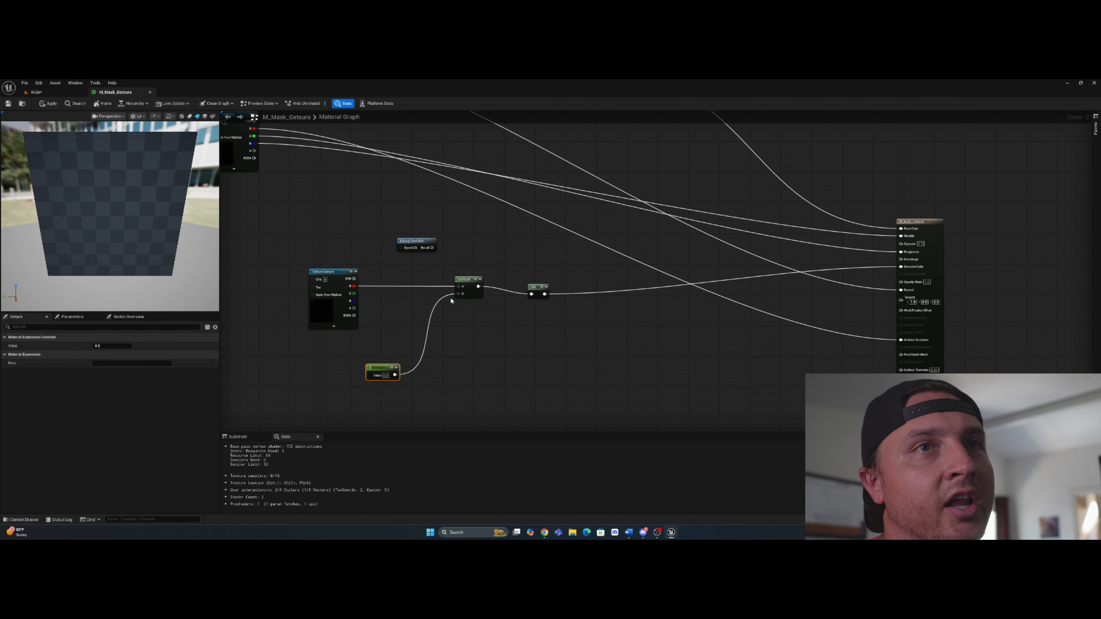
# Step: Try a value of -0.01 on the Constant node feeding the Subtract node's B input
pyautogui.click(386, 376)
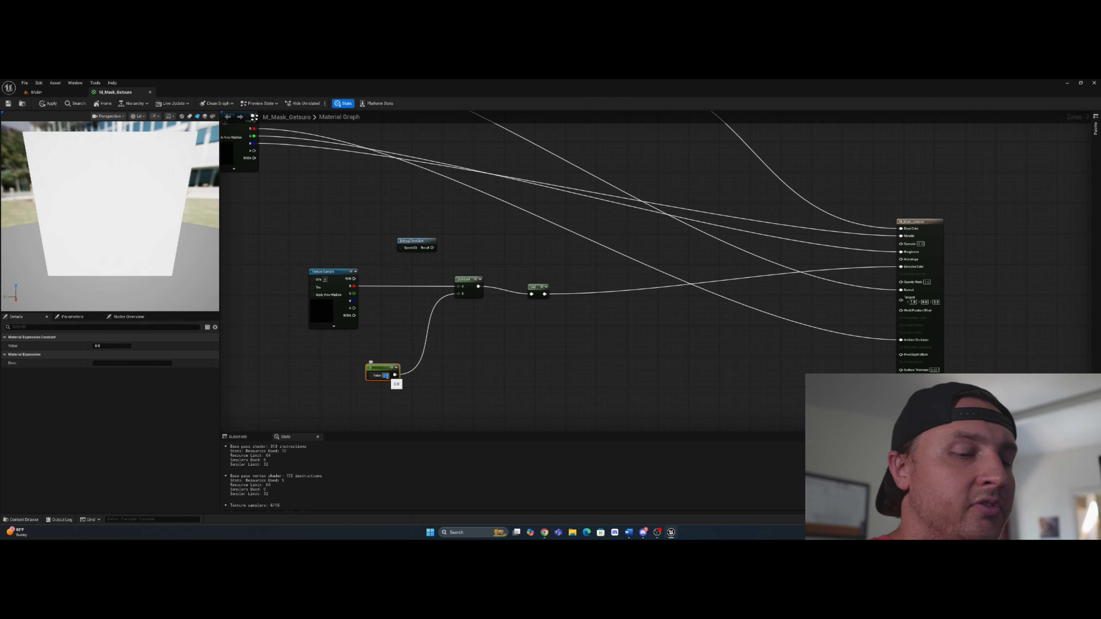
pyautogui.press('Return')
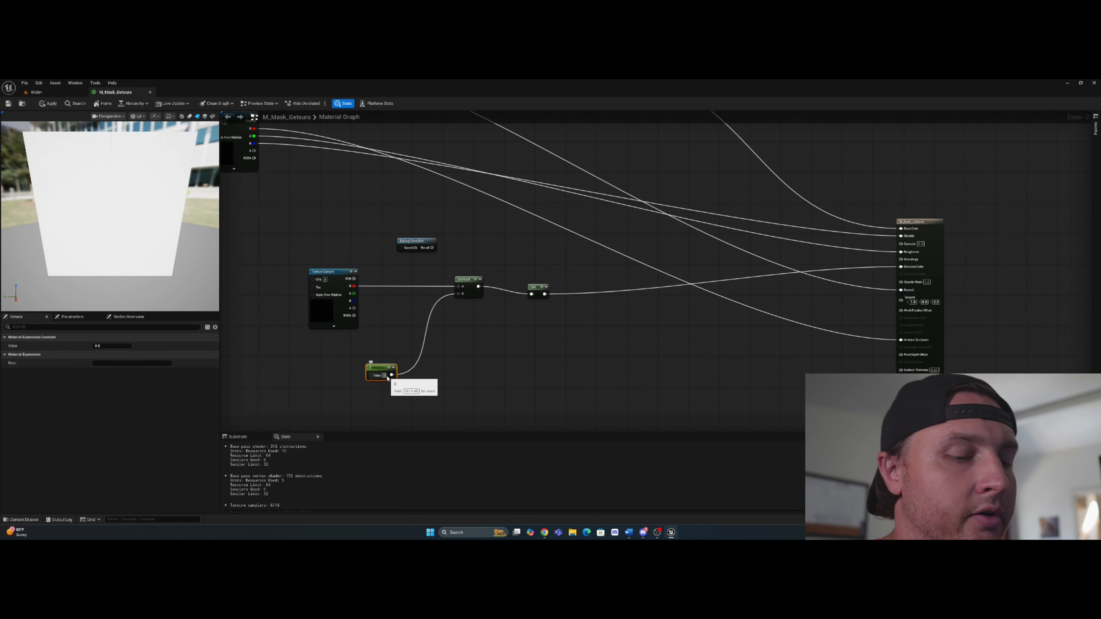
pyautogui.click(385, 376)
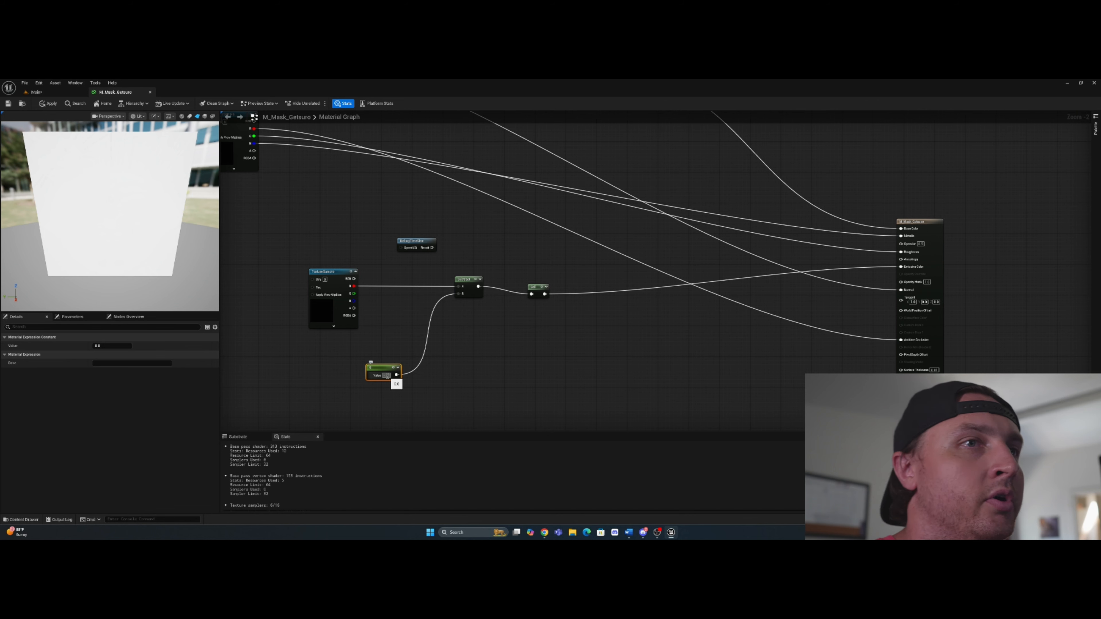
pyautogui.write('-0.01')
pyautogui.press('Return')
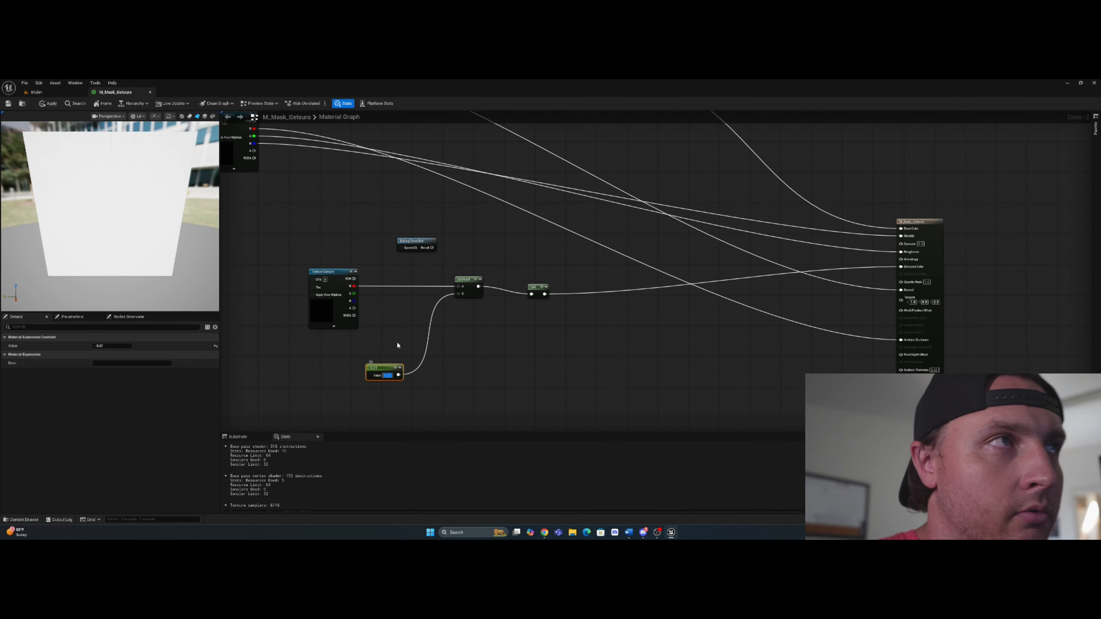
pyautogui.rightClick(383, 368)
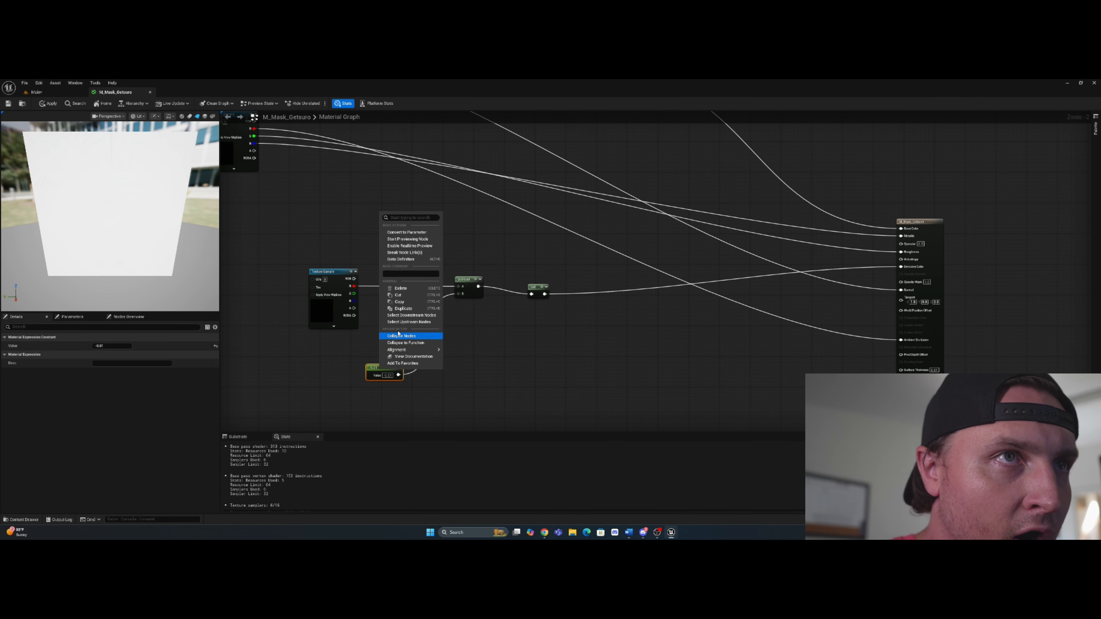
pyautogui.click(390, 374)
# Step: Test the Constant node with a value of 1 and settle on 0.01
pyautogui.click(388, 375)
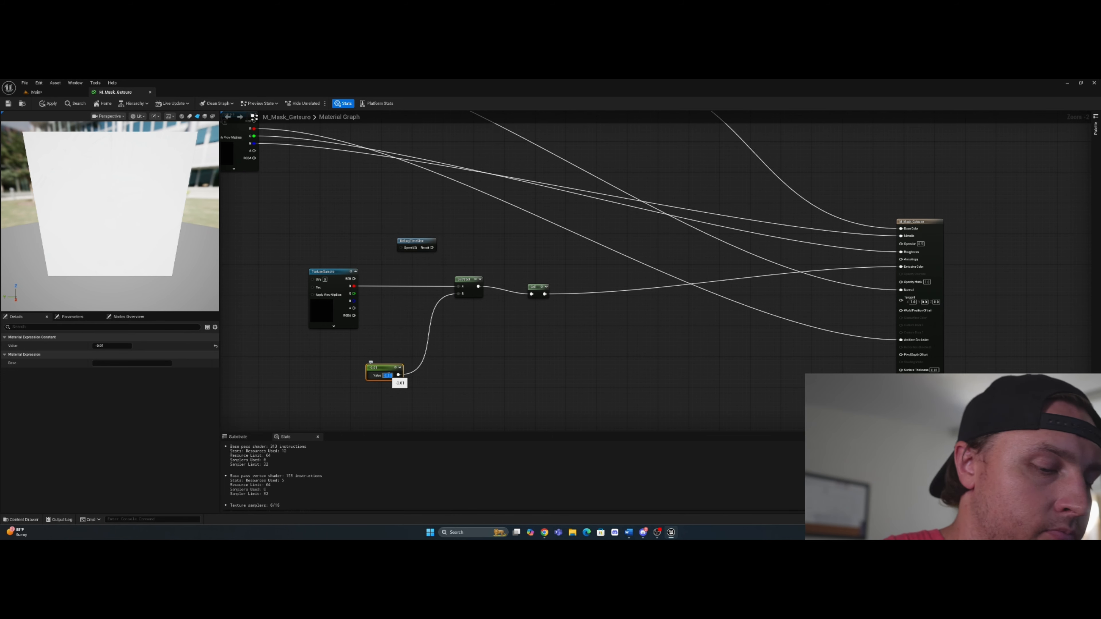
pyautogui.write('1')
pyautogui.press('Return')
pyautogui.write('0.01')
pyautogui.press('Return')
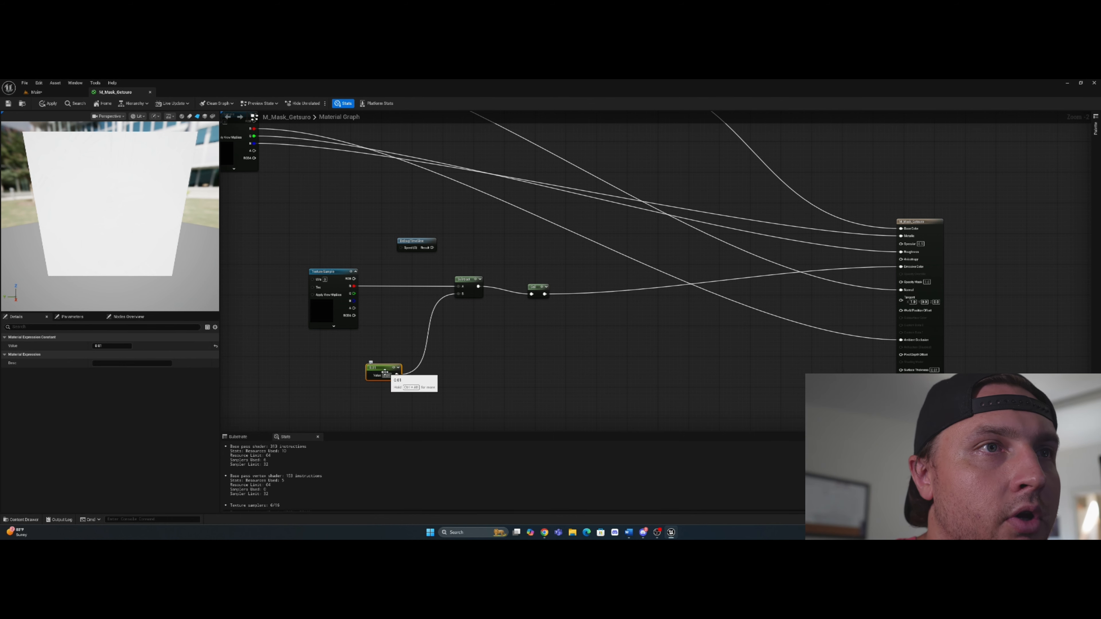
# Step: Convert the Constant node to a parameter named Material_Animation and move it slightly closer to the noise texture
pyautogui.rightClick(385, 372)
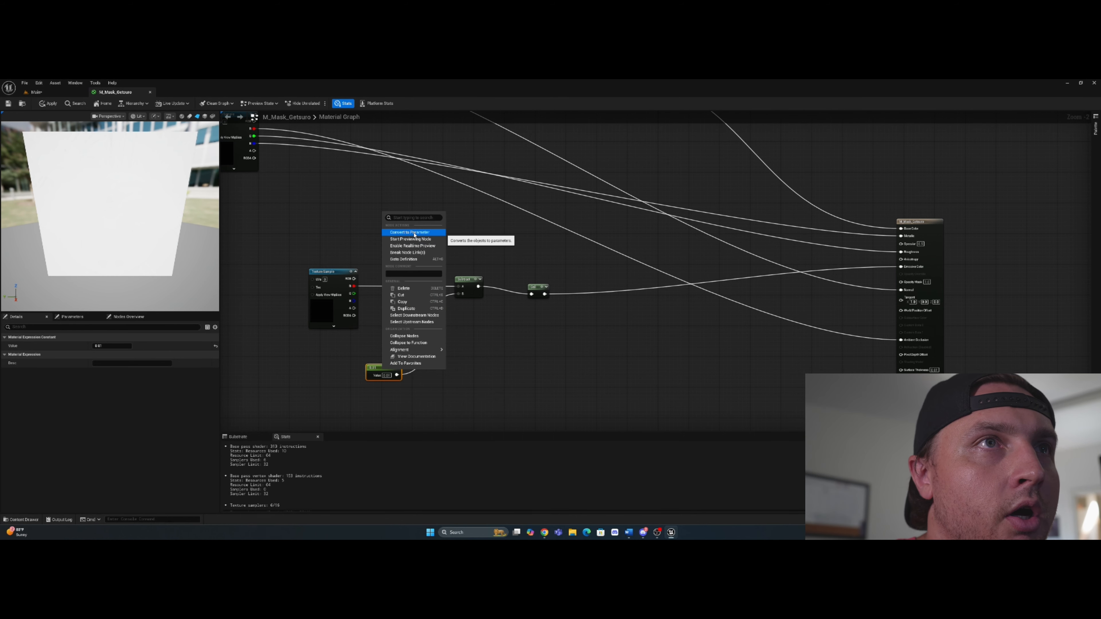
pyautogui.click(414, 233)
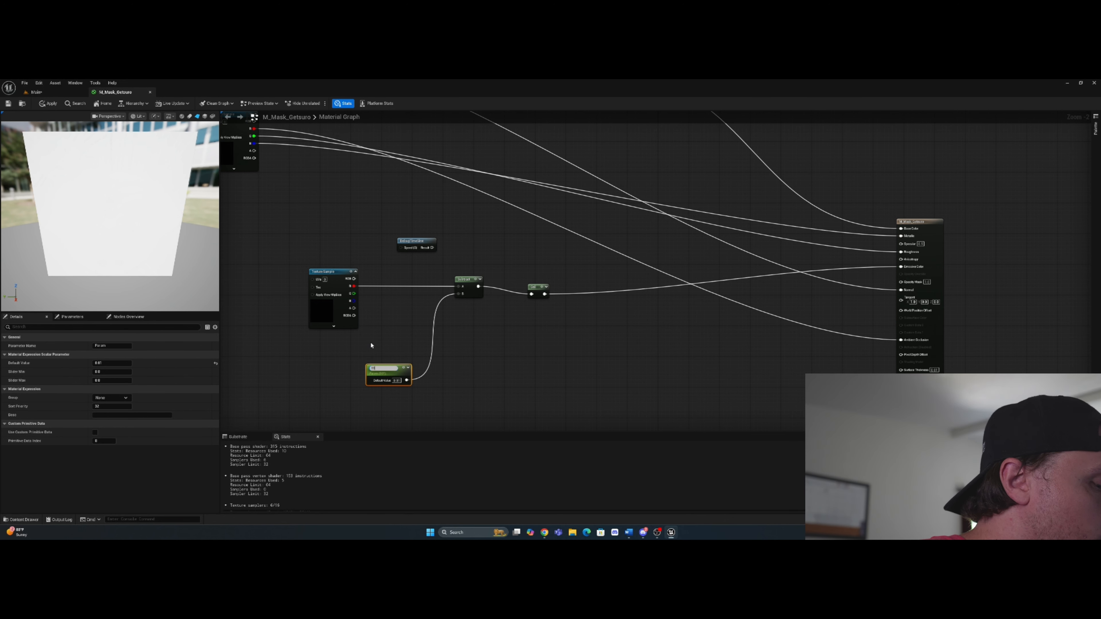
pyautogui.write('Material_A')
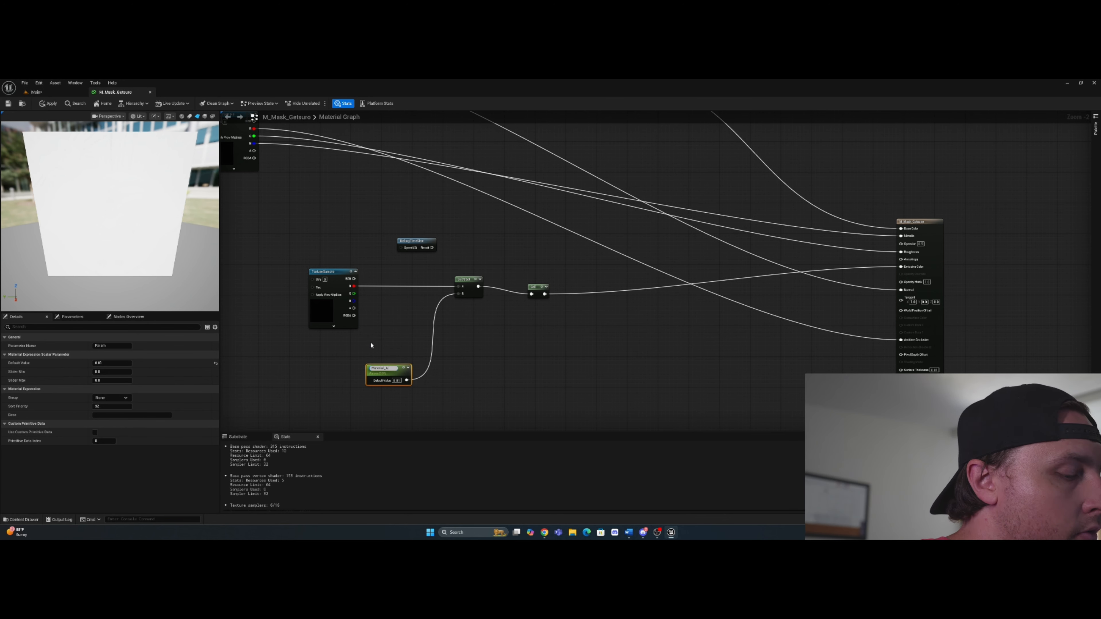
pyautogui.write('nimation')
pyautogui.press('Return')
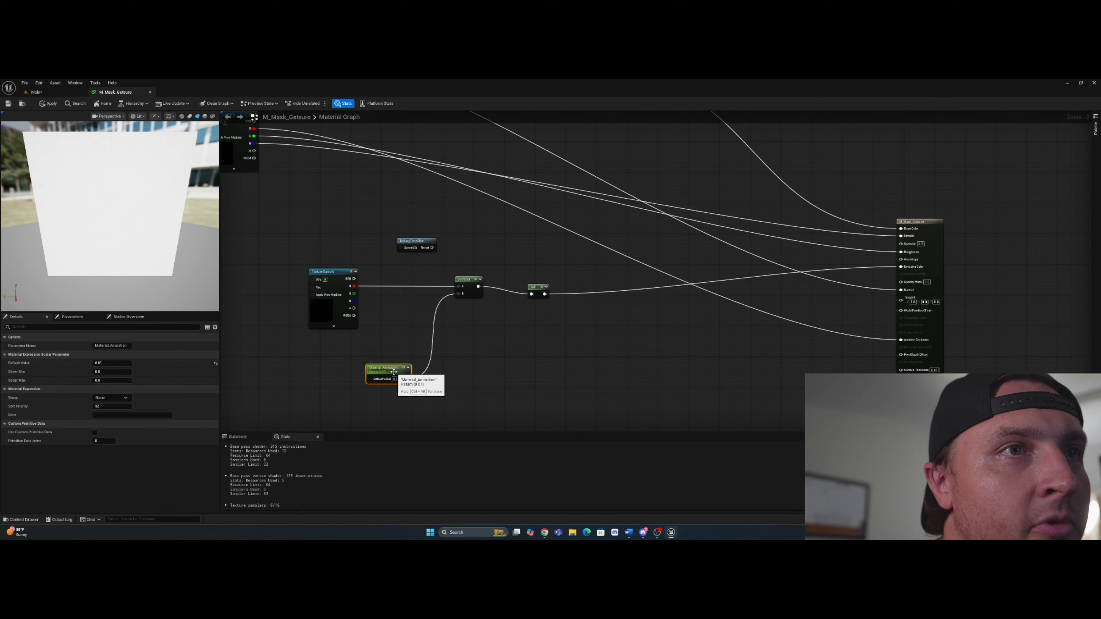
pyautogui.moveTo(390, 365); pyautogui.dragTo(375, 354)
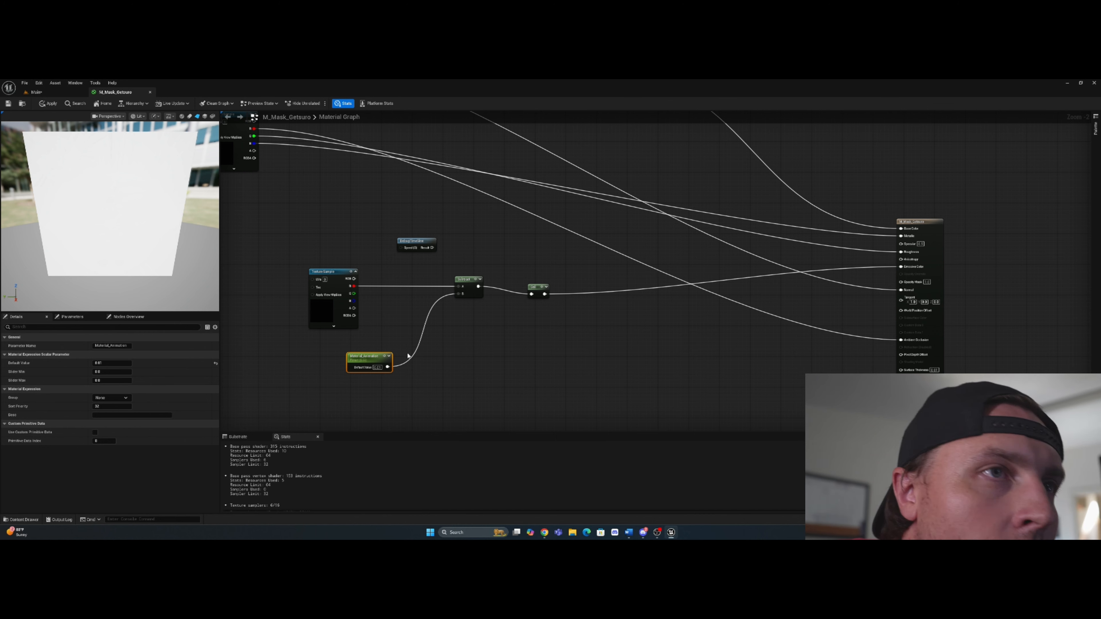
# Step: Add an Add node below the Subtract node, fed by the Material_Animation output
pyautogui.moveTo(388, 367); pyautogui.dragTo(437, 383)
pyautogui.write('add')
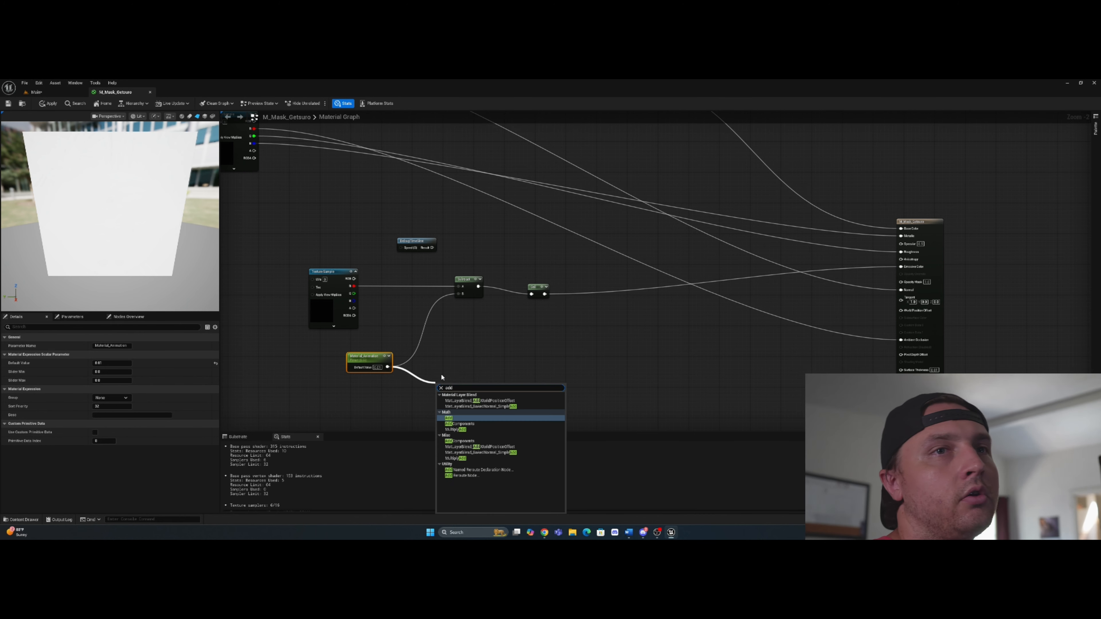
pyautogui.click(447, 418)
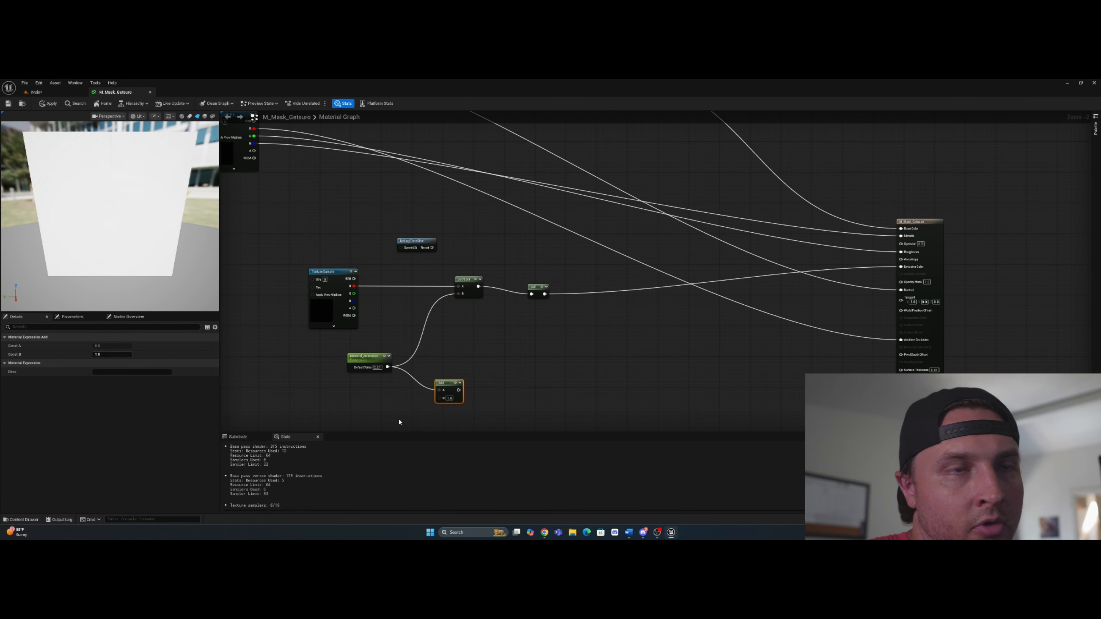
# Step: Create a Constant node on the Add node's B input and convert it to a parameter named Edge
pyautogui.click(387, 415)
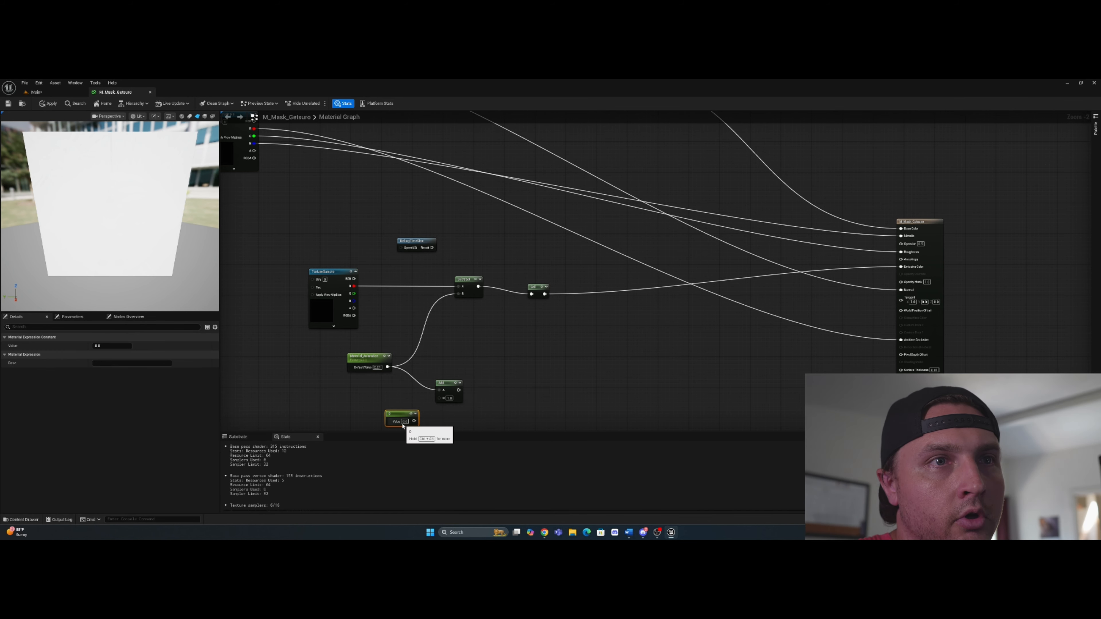
pyautogui.moveTo(415, 424); pyautogui.dragTo(440, 398)
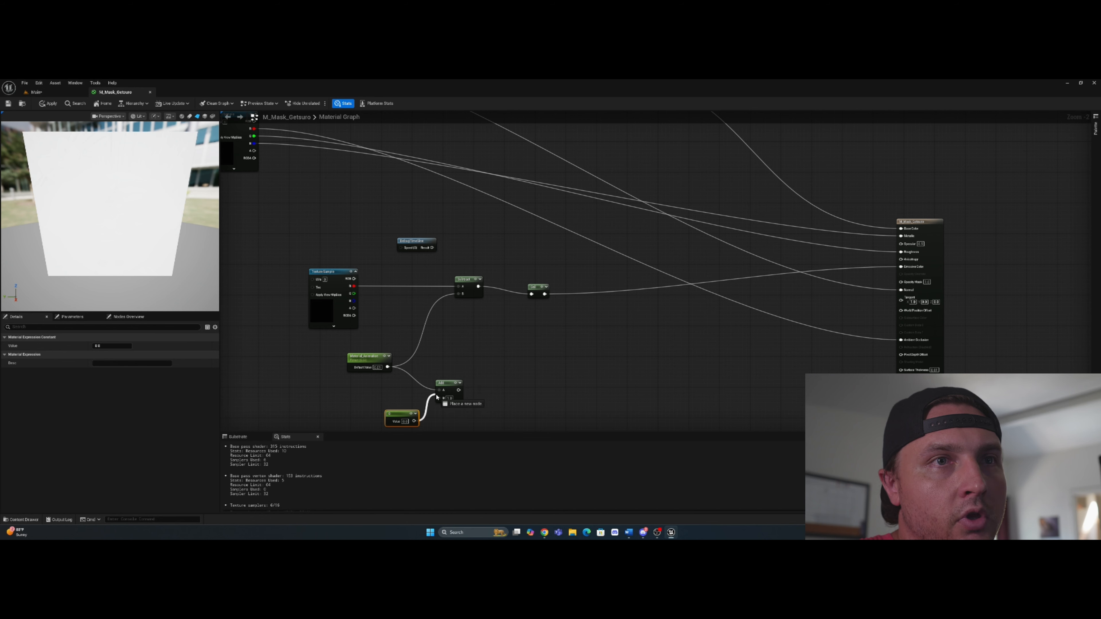
pyautogui.rightClick(407, 415)
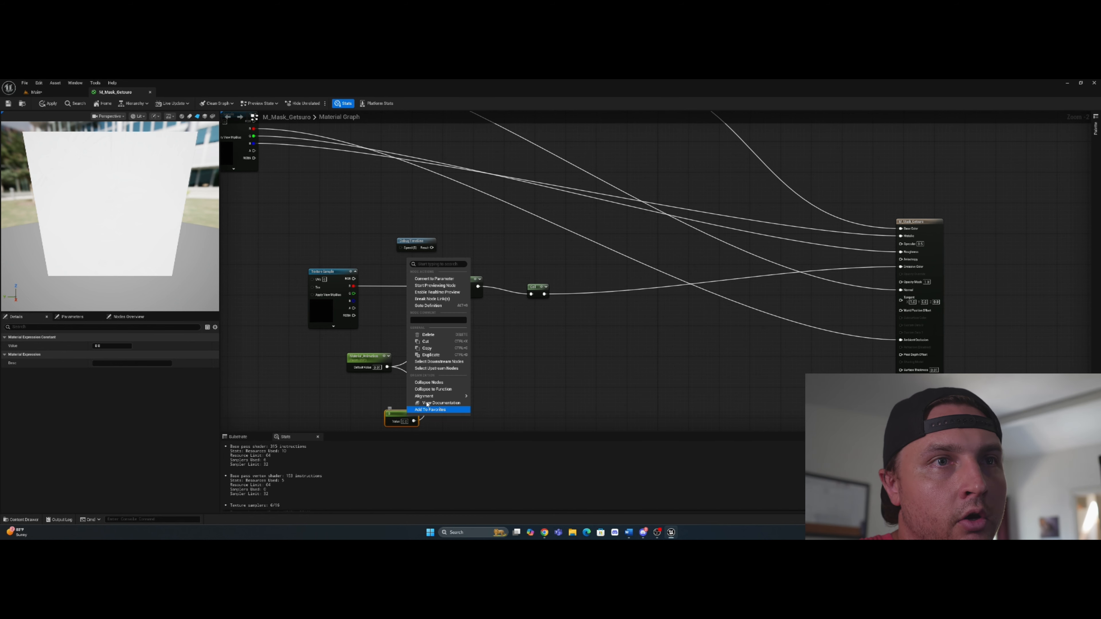
pyautogui.click(433, 278)
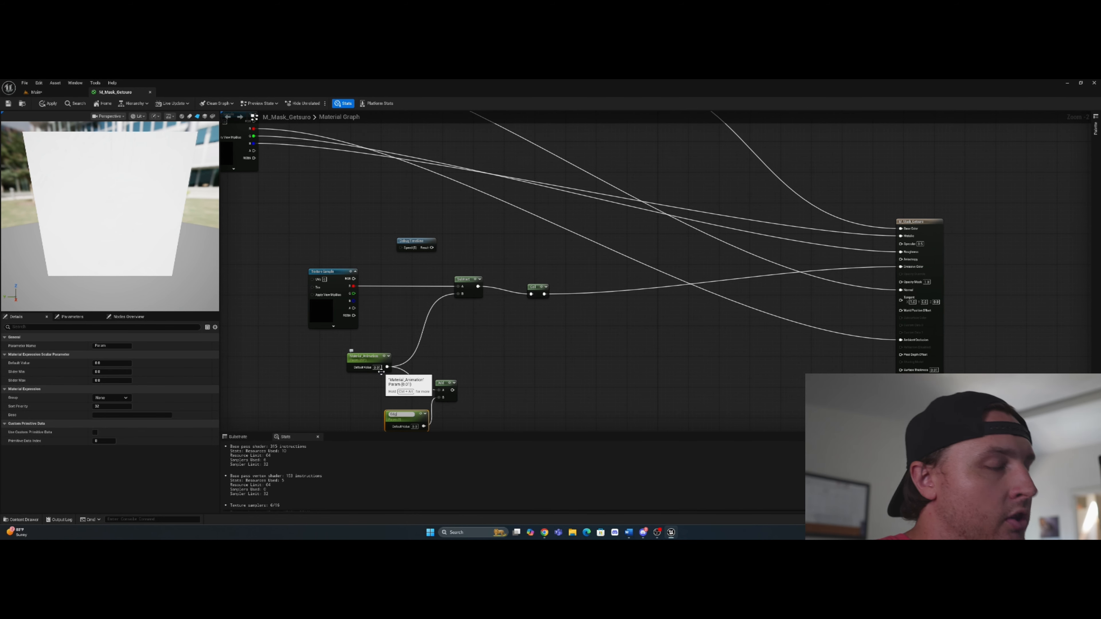
pyautogui.press('Return')
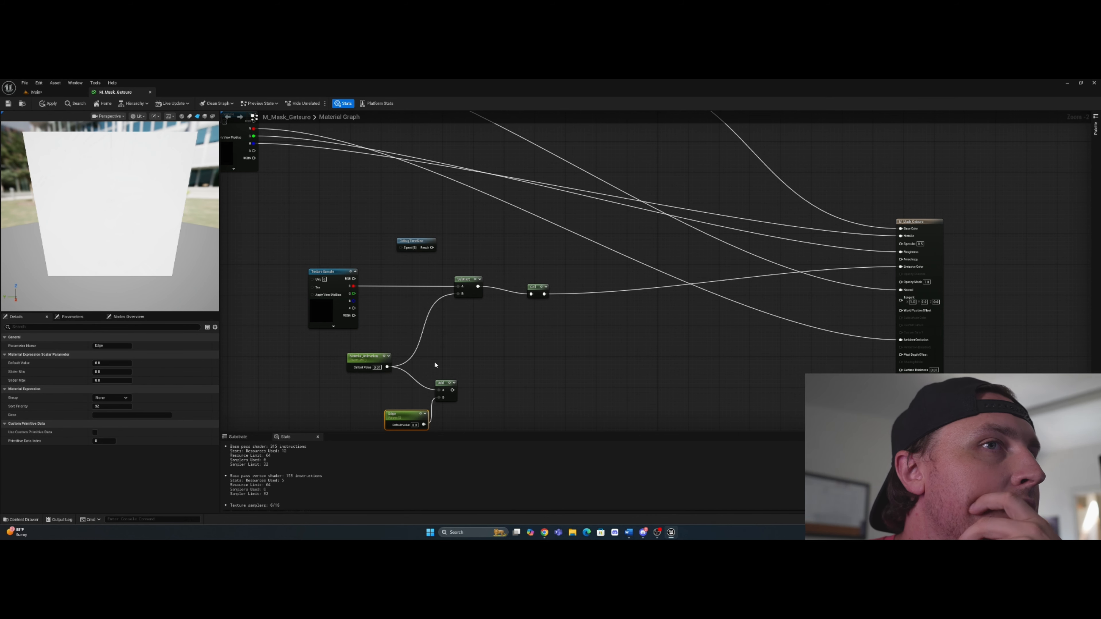
# Step: Add a second Subtract node fed by the Add node's output
pyautogui.moveTo(452, 389); pyautogui.dragTo(494, 372)
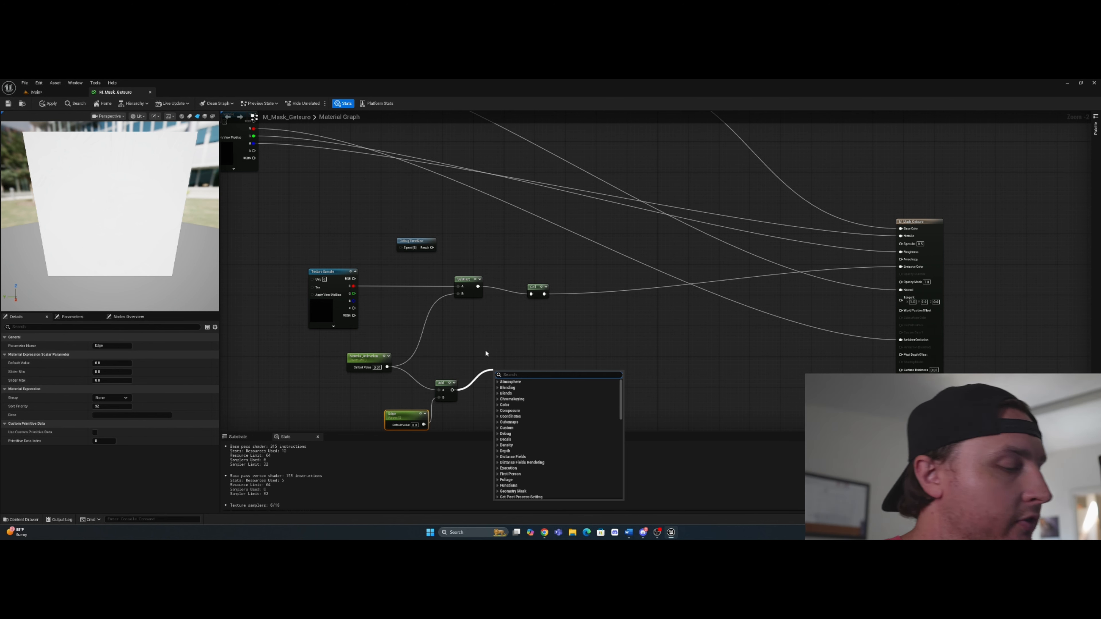
pyautogui.write('subtract')
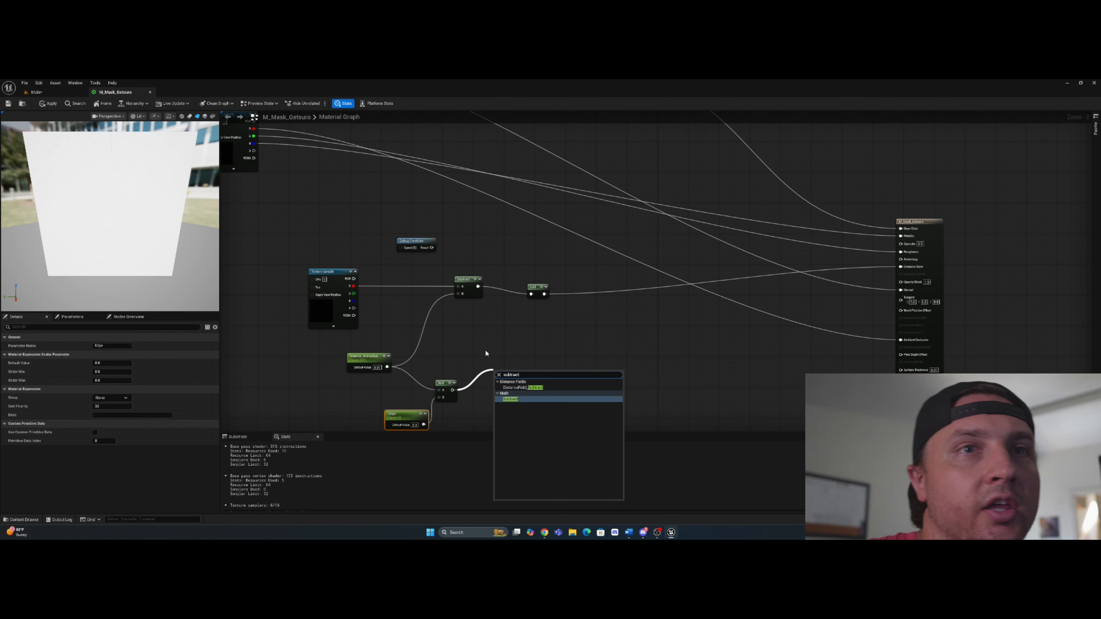
pyautogui.click(517, 398)
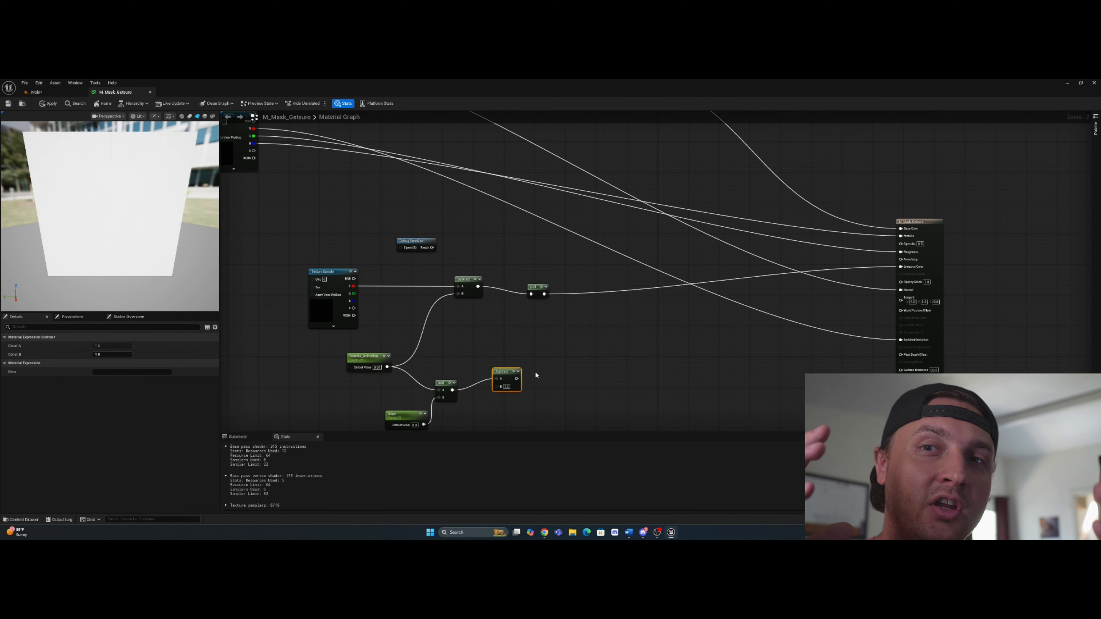
pyautogui.scroll(1, 569, 352)
pyautogui.moveTo(484, 371); pyautogui.dragTo(471, 320, button='right')
pyautogui.moveTo(370, 303); pyautogui.dragTo(533, 420)
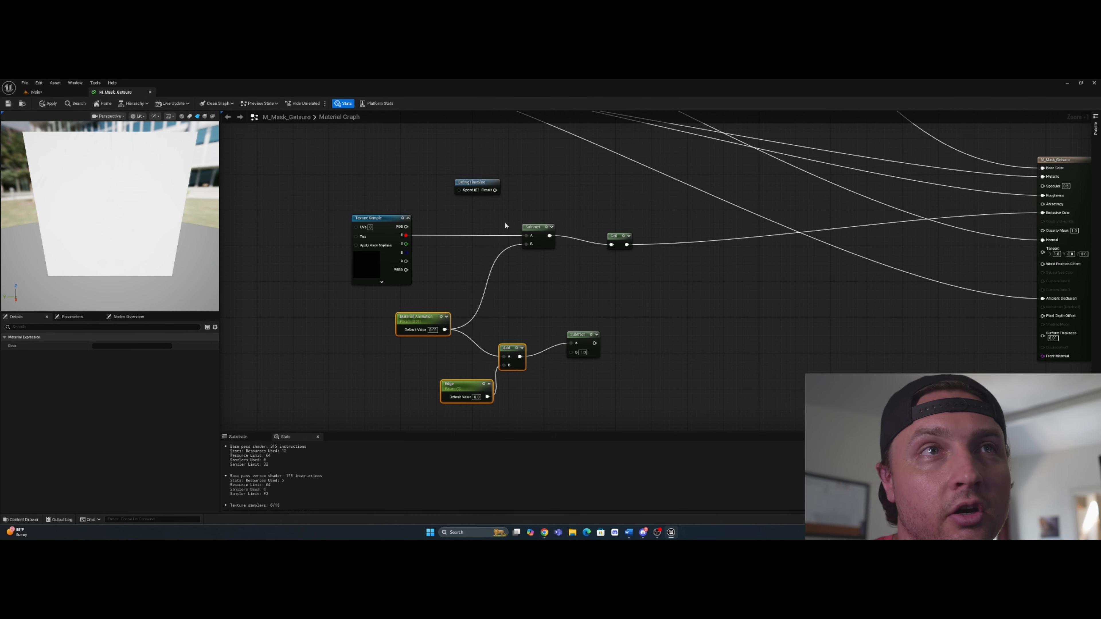
# Step: Rewire the second Subtract node with the noise texture's red output into A and the Add result into B, spacing it farther from Add
pyautogui.moveTo(405, 235); pyautogui.dragTo(609, 316)
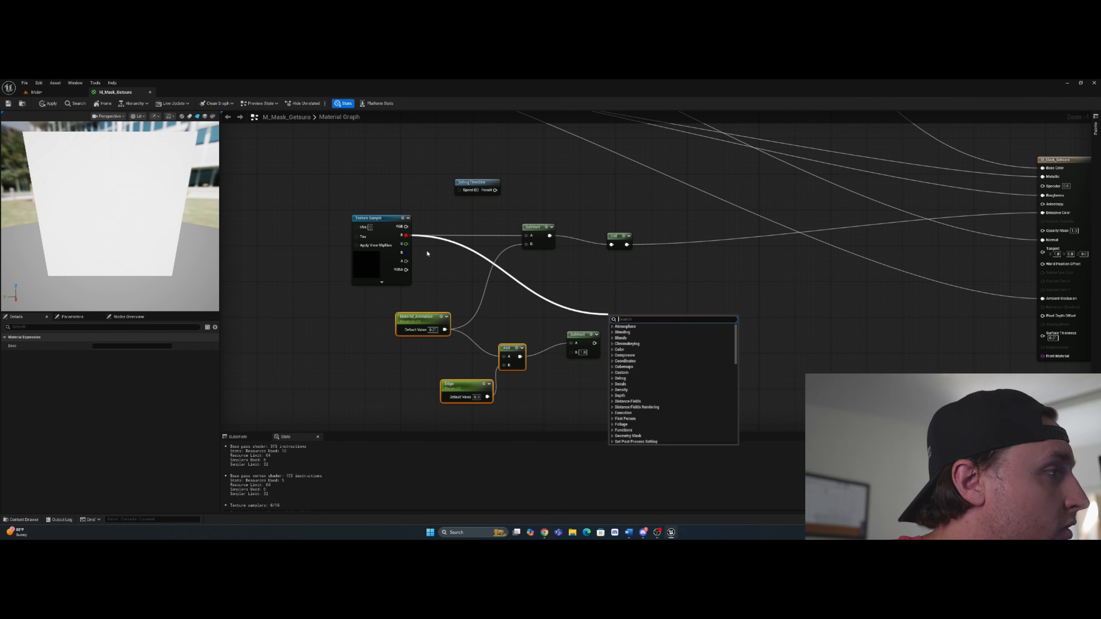
pyautogui.click(433, 241)
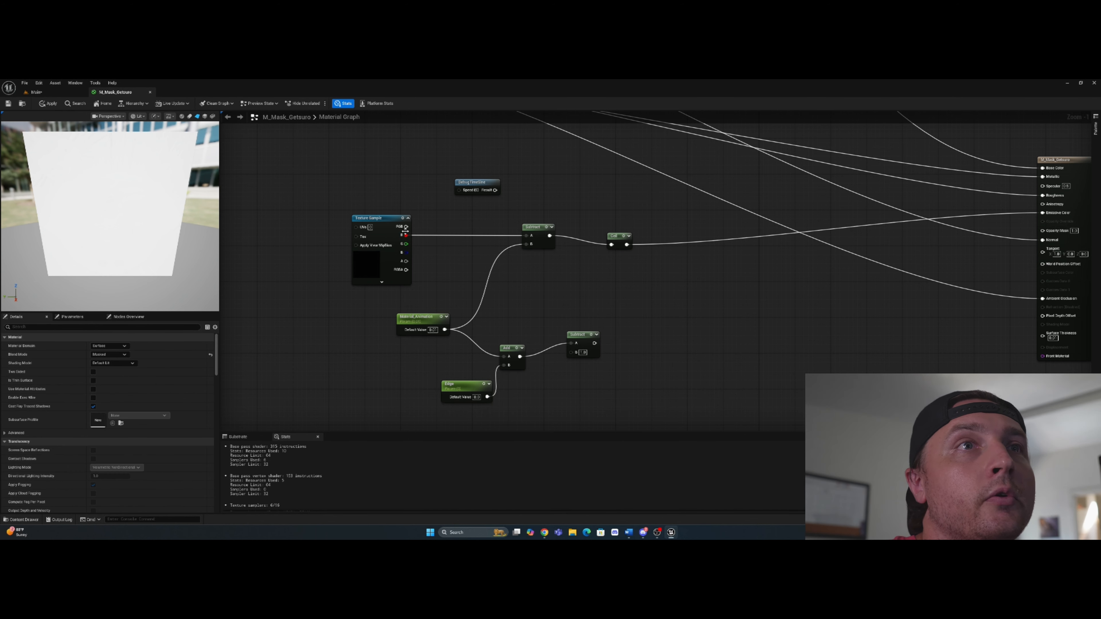
pyautogui.keyDown('alt'); pyautogui.click(551, 350); pyautogui.keyUp('alt')
pyautogui.moveTo(520, 356); pyautogui.dragTo(571, 353)
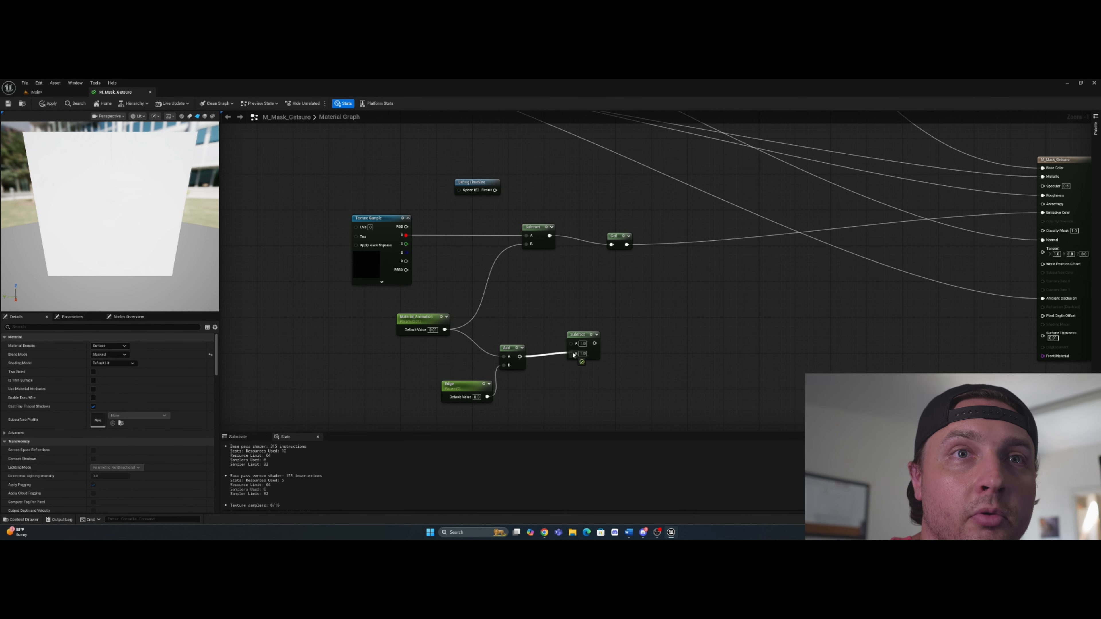
pyautogui.moveTo(406, 236); pyautogui.dragTo(572, 343)
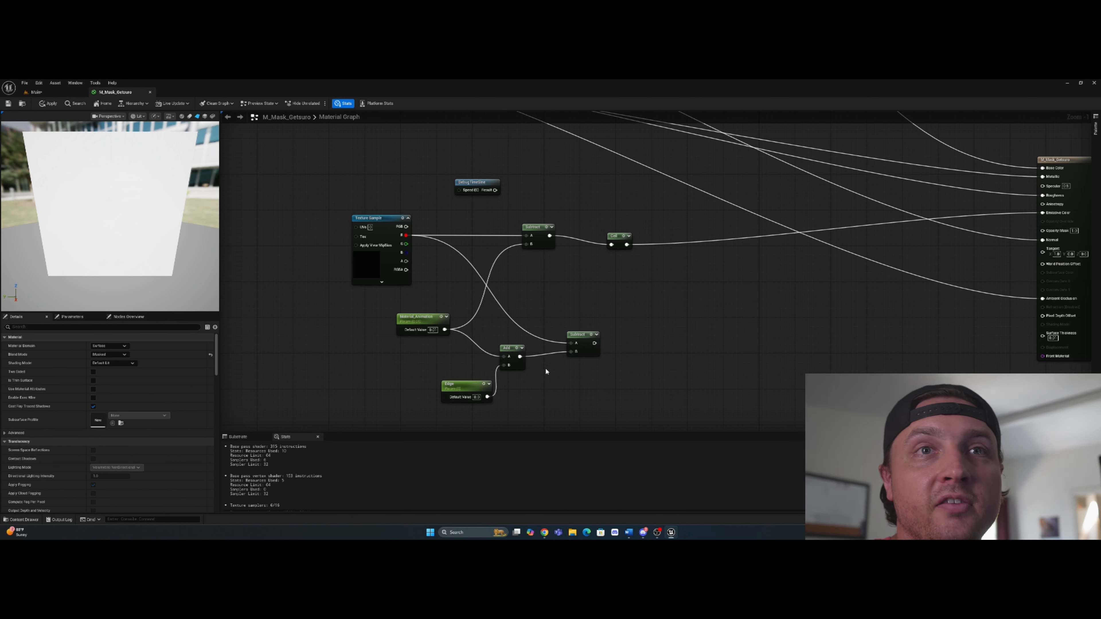
pyautogui.moveTo(390, 306); pyautogui.dragTo(522, 414)
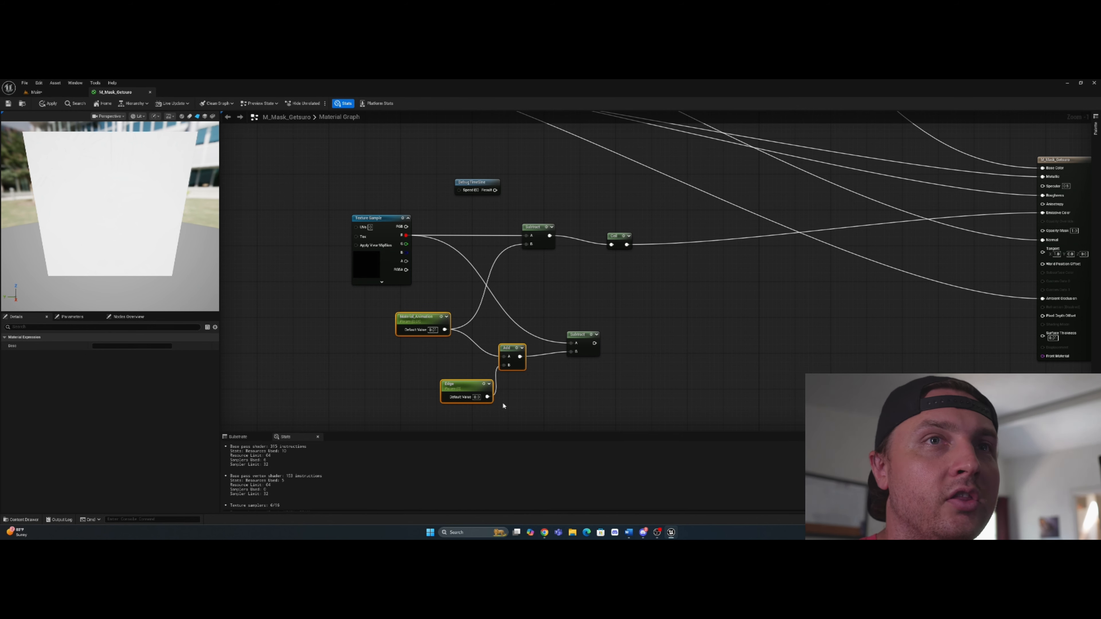
pyautogui.moveTo(584, 337); pyautogui.dragTo(611, 337)
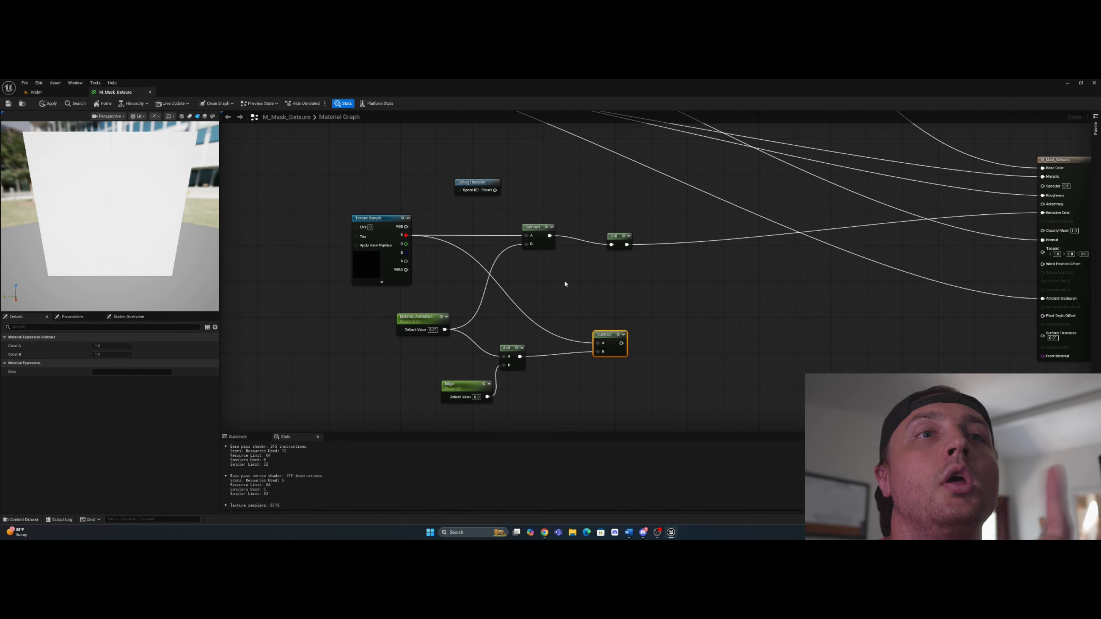
pyautogui.moveTo(621, 343); pyautogui.dragTo(687, 336)
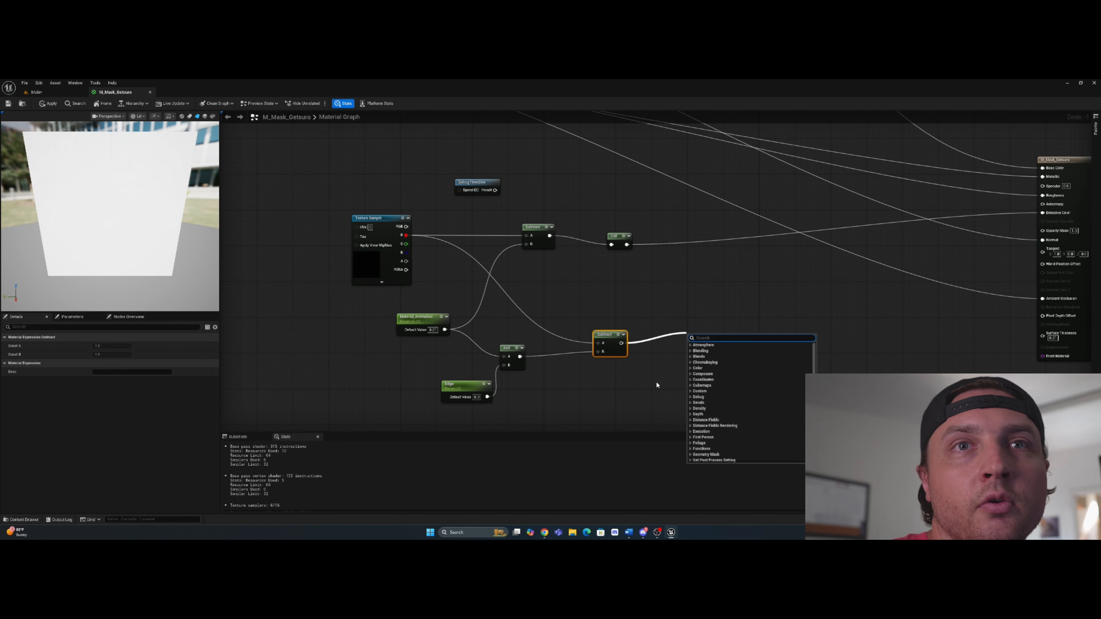
pyautogui.rightClick(662, 376)
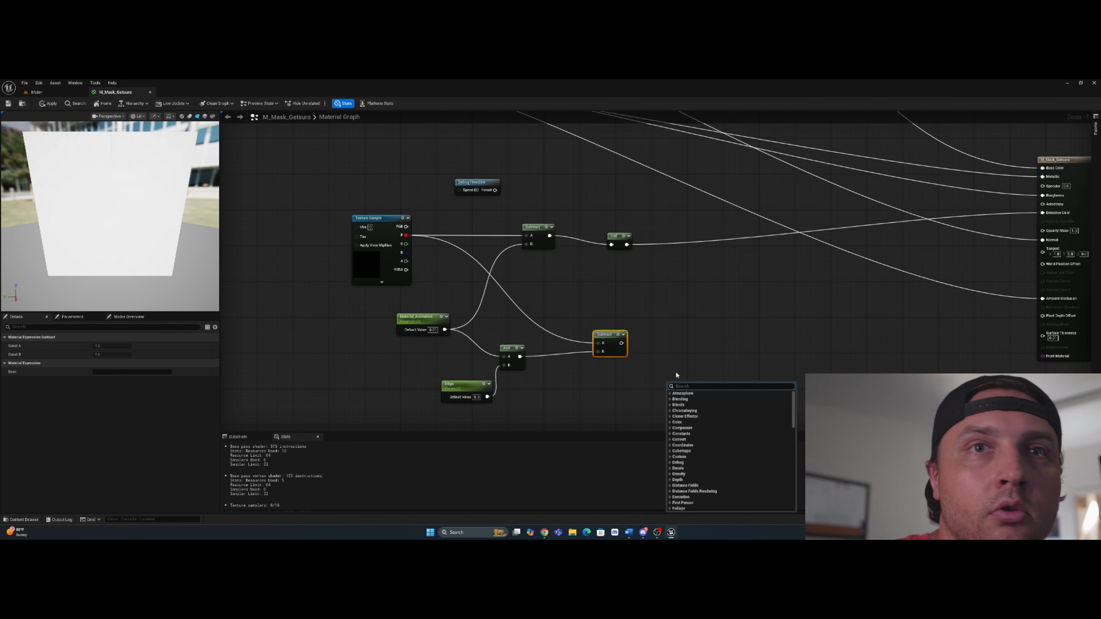
pyautogui.write('mmmmmmmmmmmm')
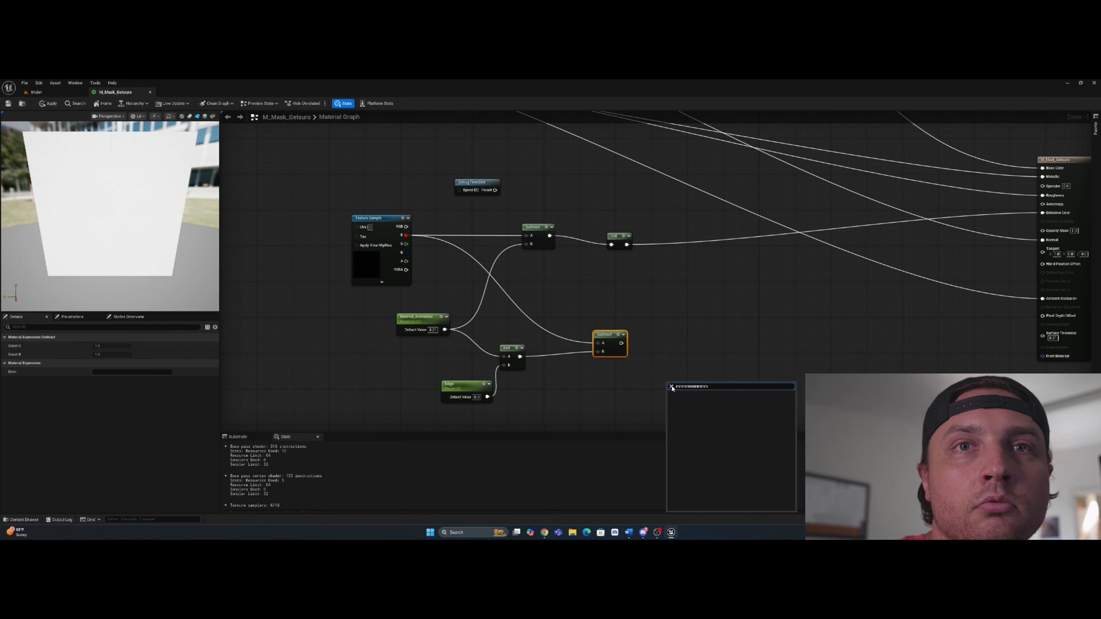
pyautogui.click(672, 386)
pyautogui.click(678, 368)
# Step: Add a Multiply node beyond the second Subtract node and connect that Subtract's output to its A input
pyautogui.press('m')
pyautogui.click(678, 377)
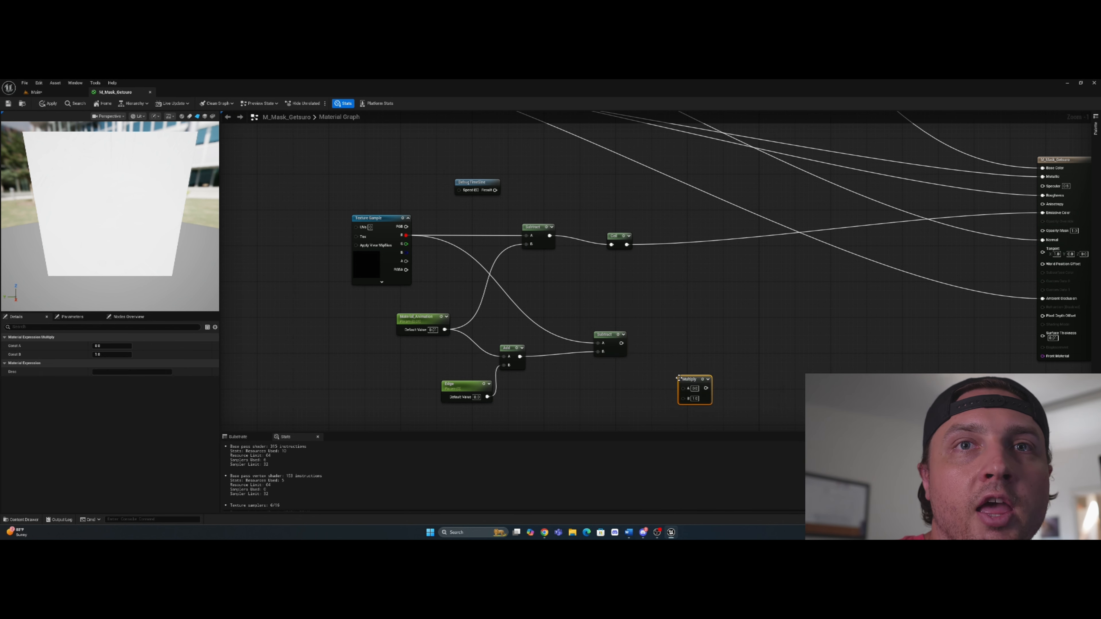
pyautogui.moveTo(621, 343); pyautogui.dragTo(683, 388)
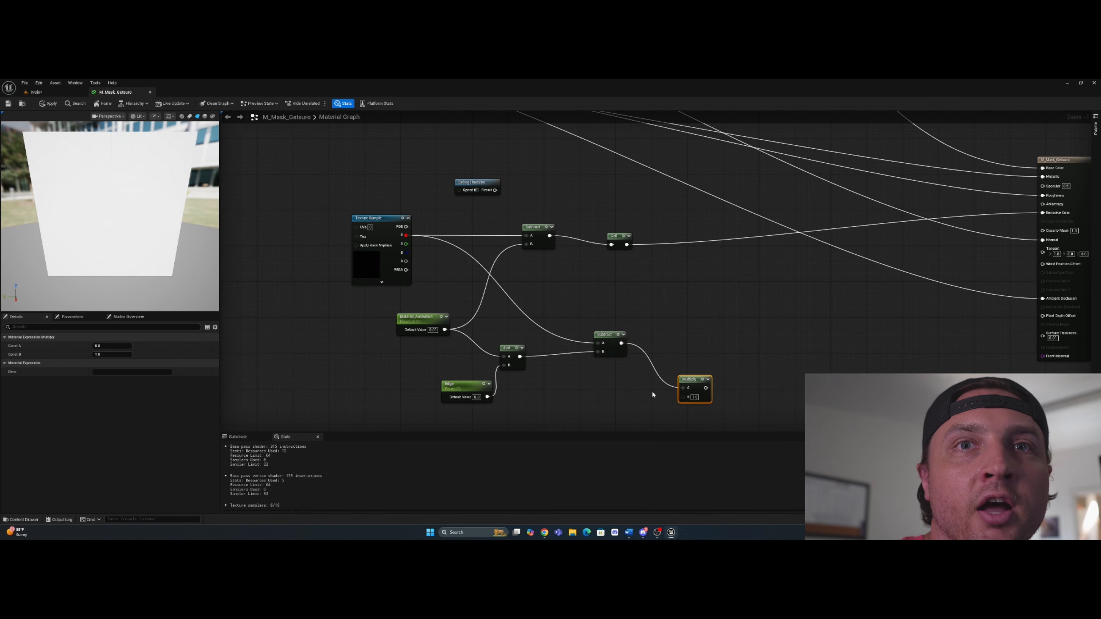
pyautogui.moveTo(628, 399); pyautogui.dragTo(630, 349, button='right')
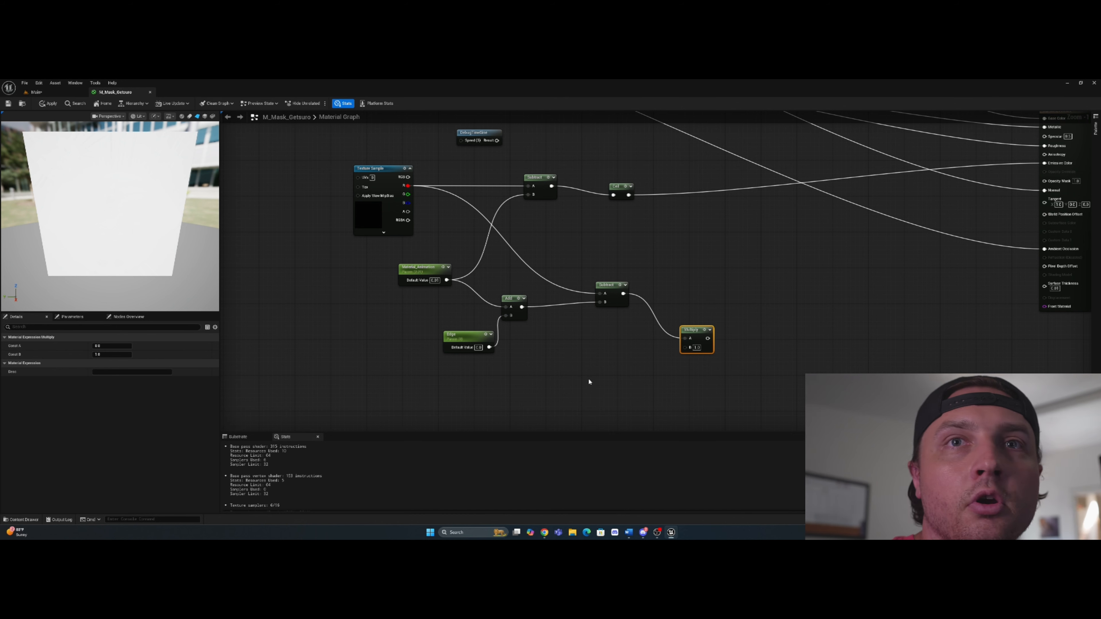
# Step: Add a Constant node on the Multiply node's B input and convert it to a parameter named Offset
pyautogui.click(605, 373)
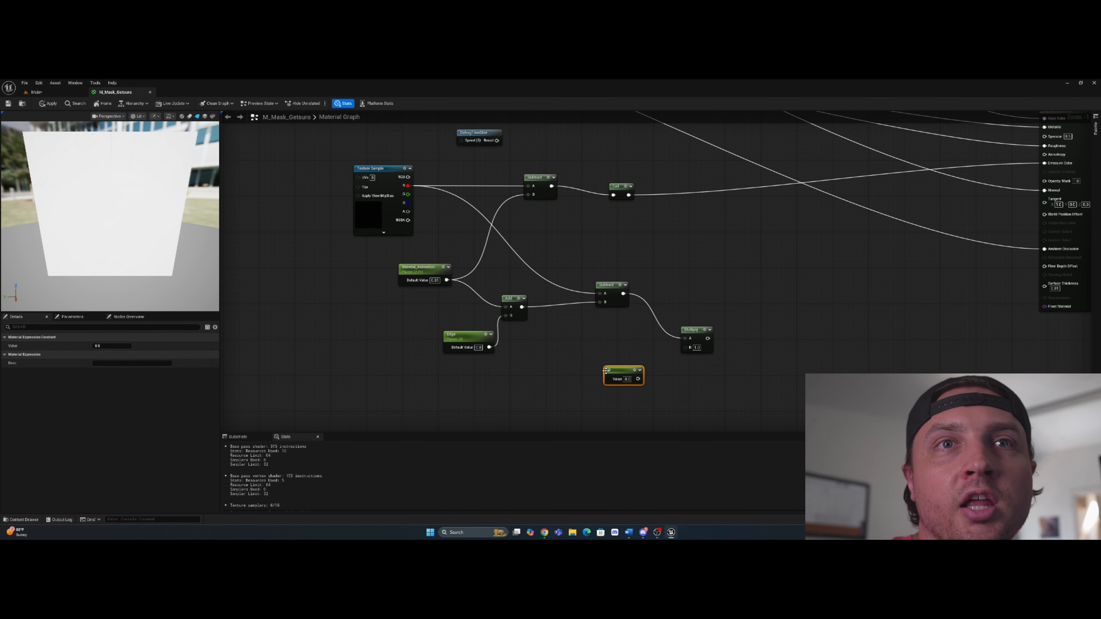
pyautogui.moveTo(637, 379); pyautogui.dragTo(687, 346)
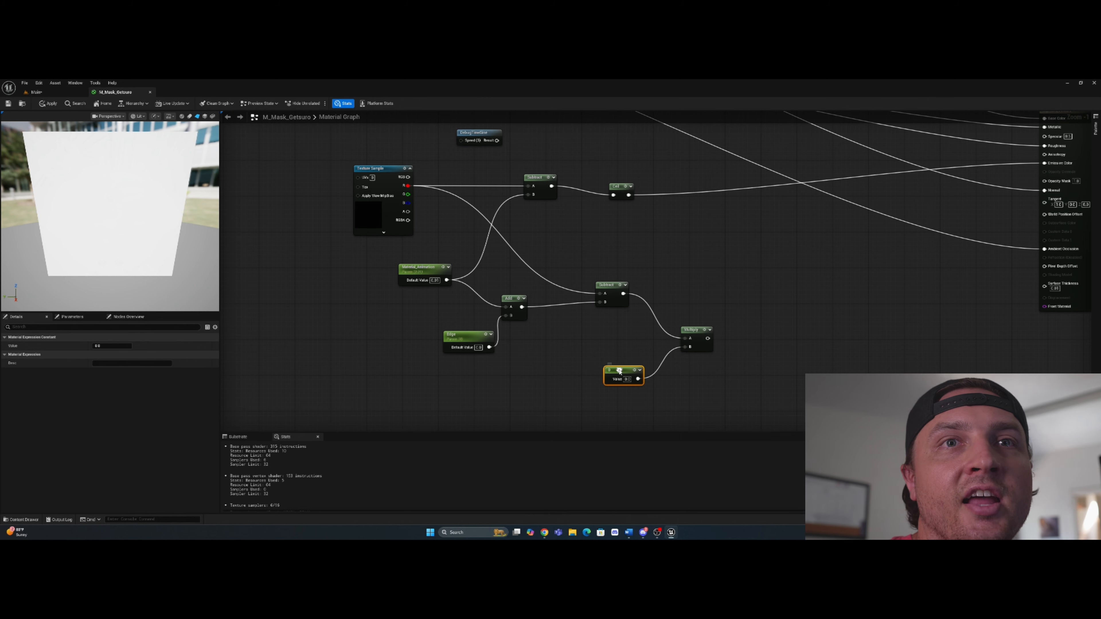
pyautogui.rightClick(609, 371)
pyautogui.click(645, 237)
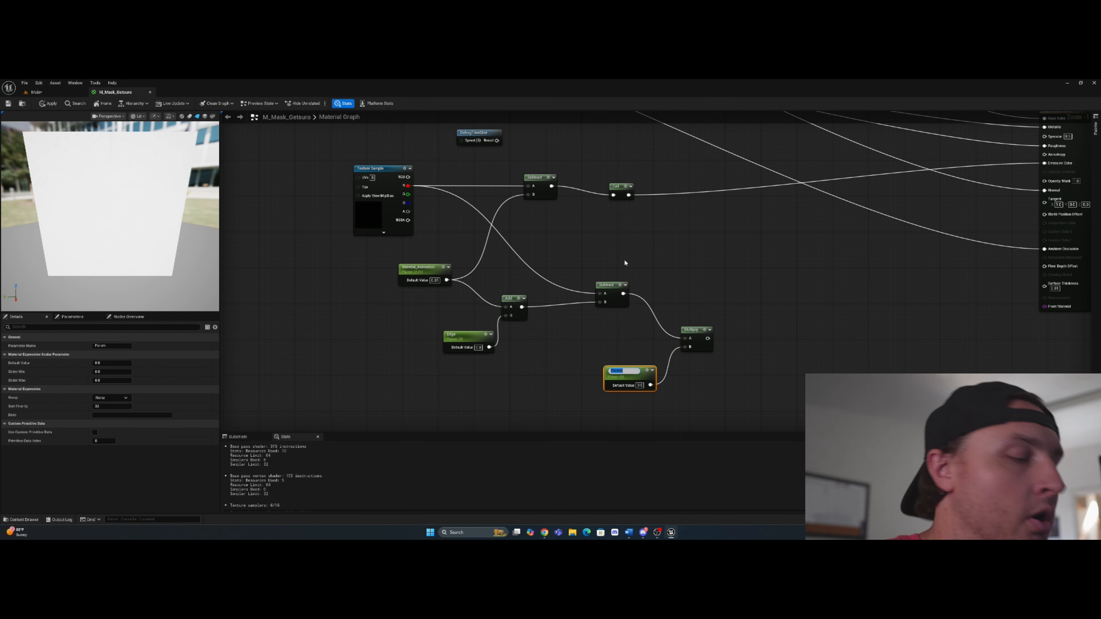
pyautogui.write('Offset')
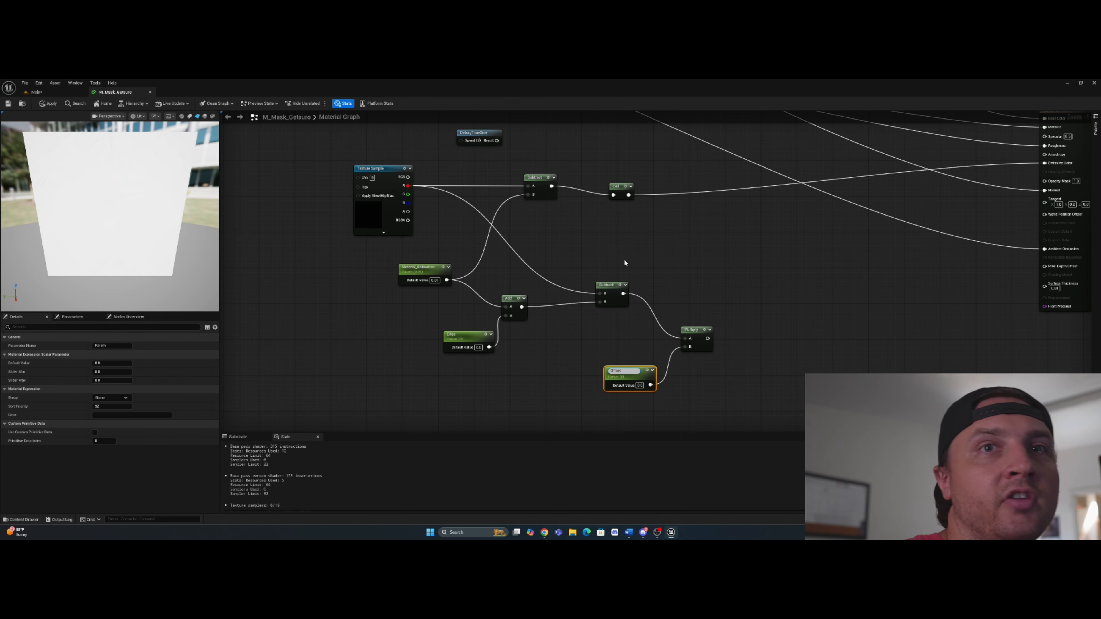
# Step: Set the default values of the Offset and Edge parameters
pyautogui.click(639, 385)
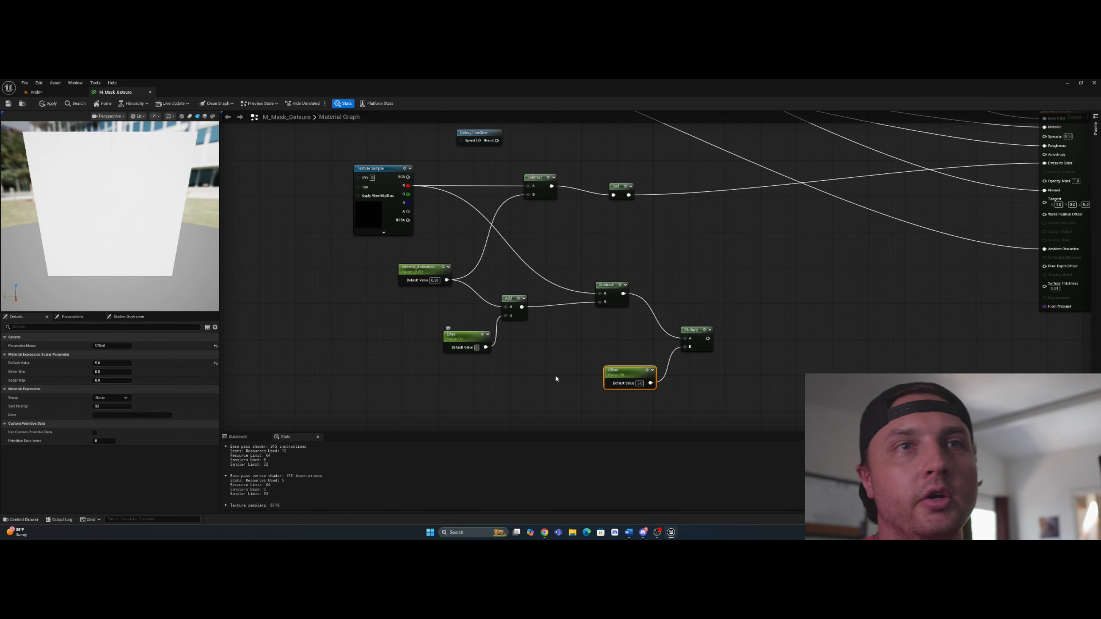
pyautogui.press('Return')
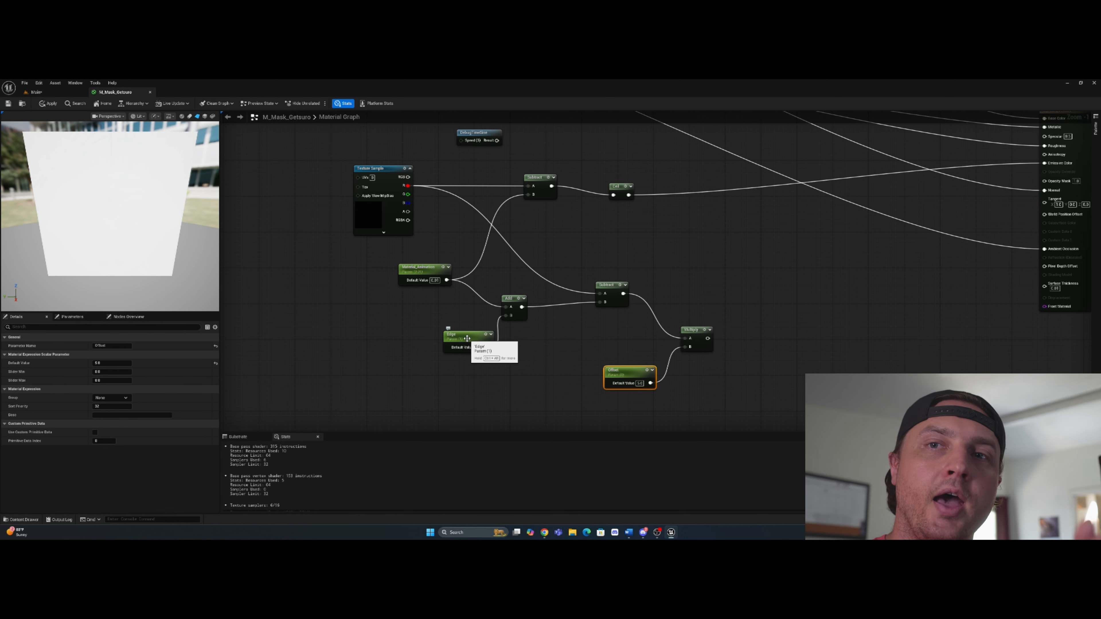
pyautogui.click(478, 347)
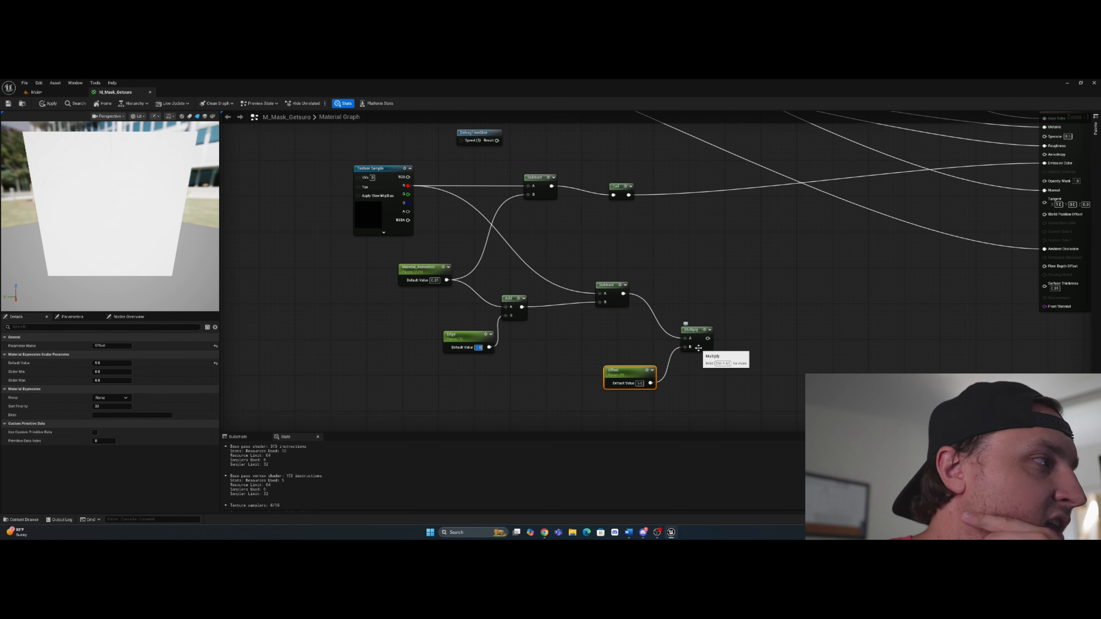
# Step: Add a Saturate node fed by the Multiply output and place it slightly above and beyond the Multiply node
pyautogui.moveTo(708, 338); pyautogui.dragTo(763, 329)
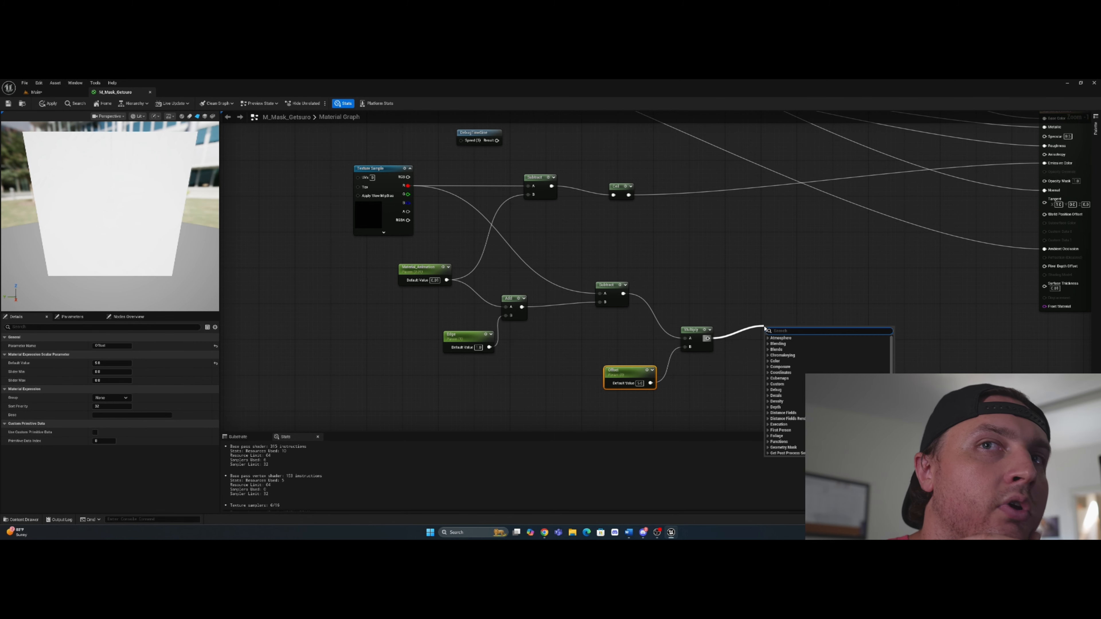
pyautogui.write('satur')
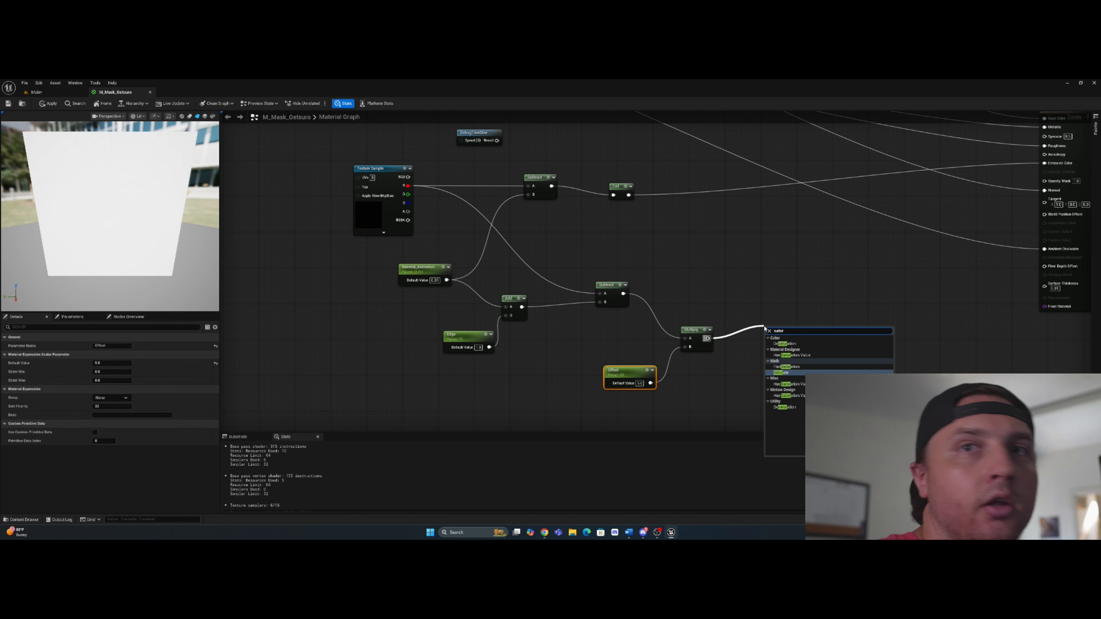
pyautogui.click(782, 372)
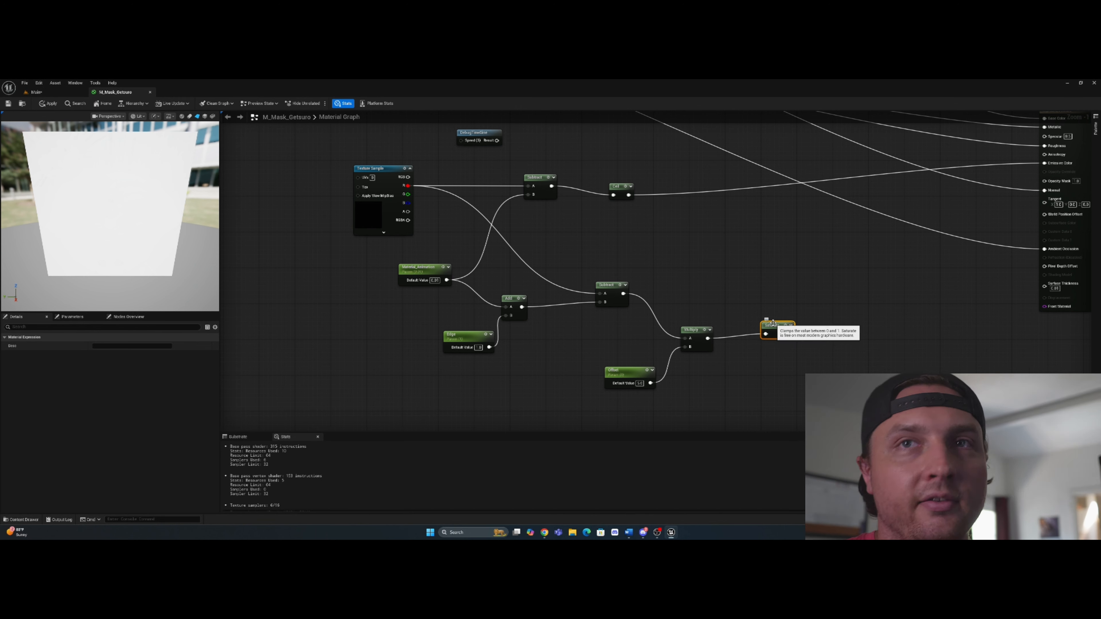
pyautogui.moveTo(773, 326); pyautogui.dragTo(783, 297)
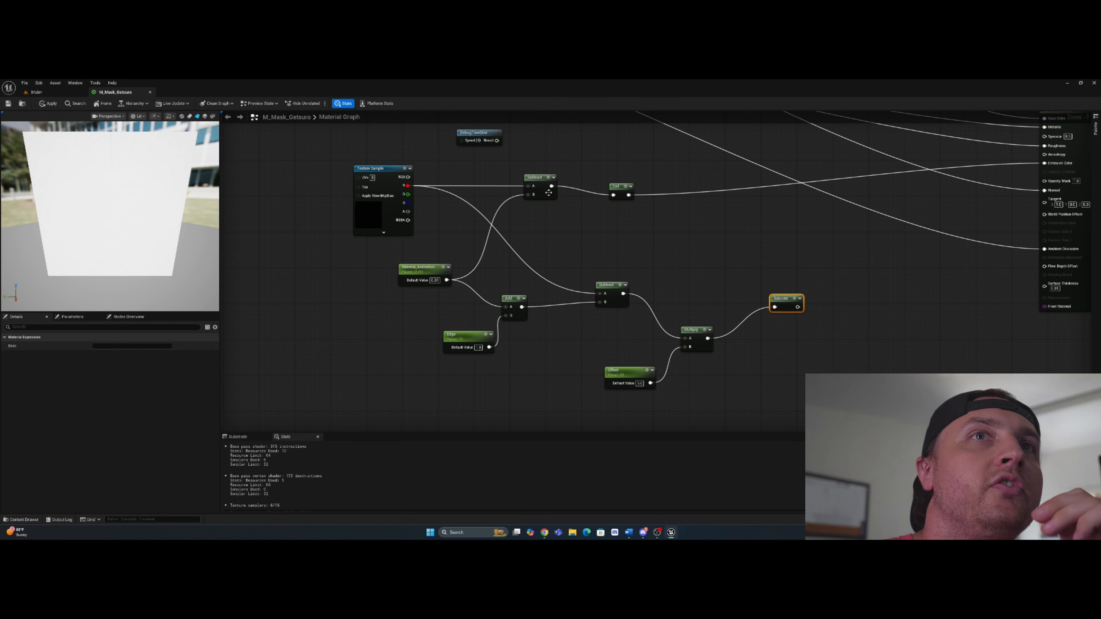
# Step: Add another Saturate node fed by the first Subtract node's output, alongside its existing Ceil connection
pyautogui.moveTo(551, 186); pyautogui.dragTo(650, 234)
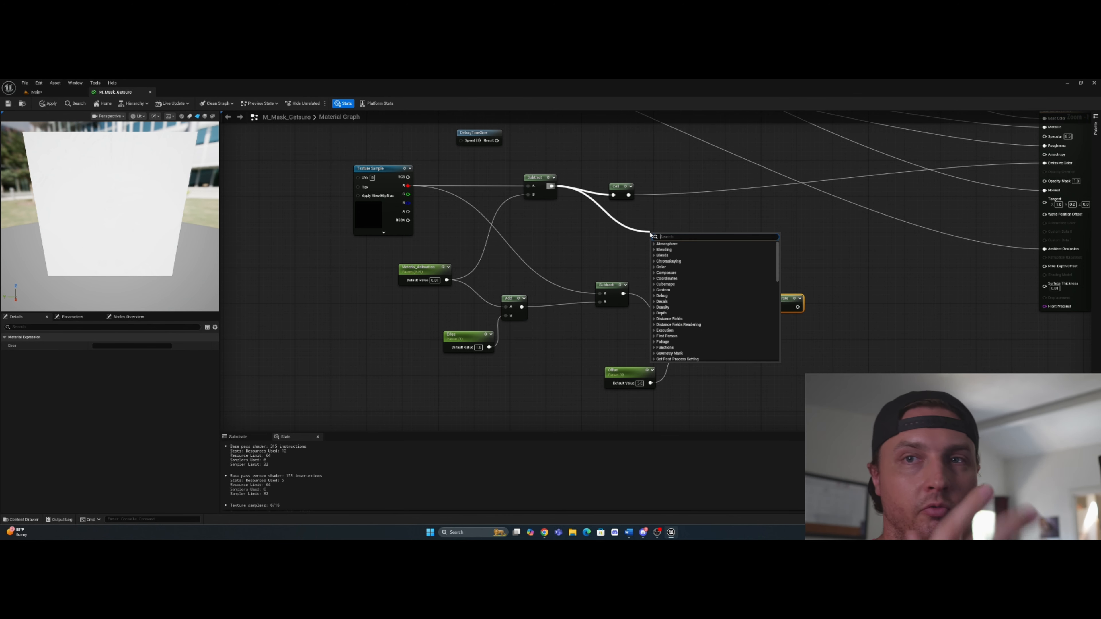
pyautogui.write('satu')
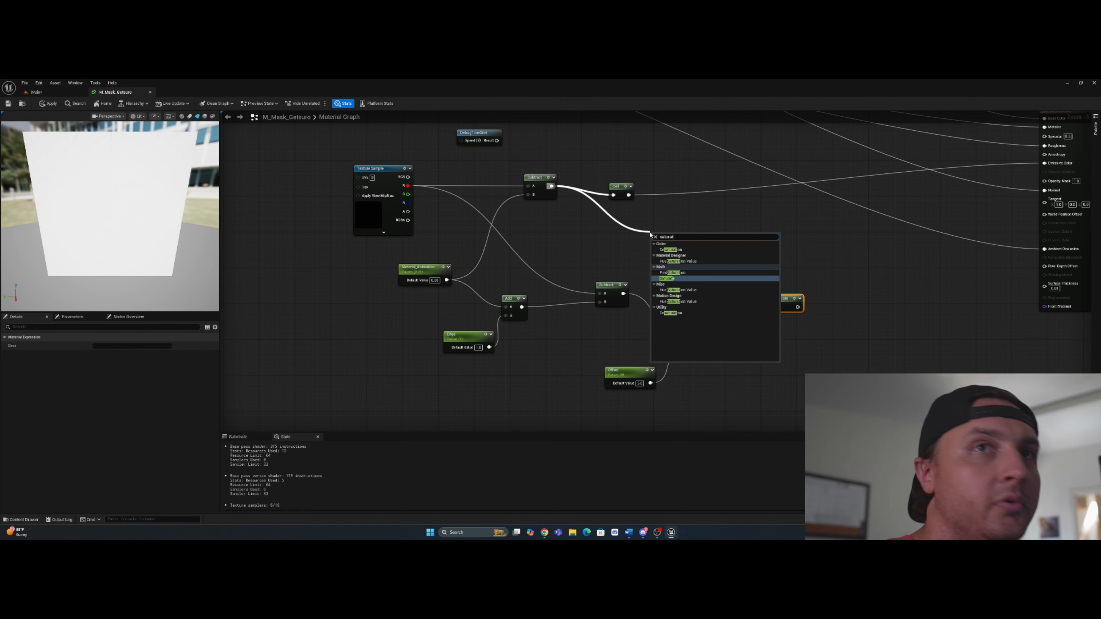
pyautogui.write('rat')
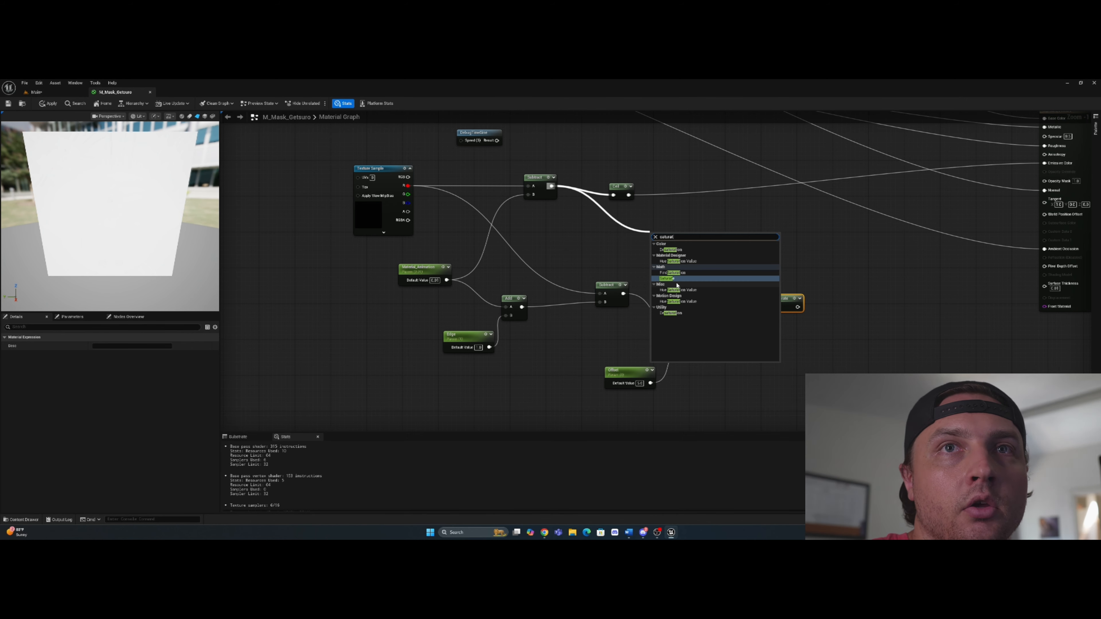
pyautogui.click(677, 280)
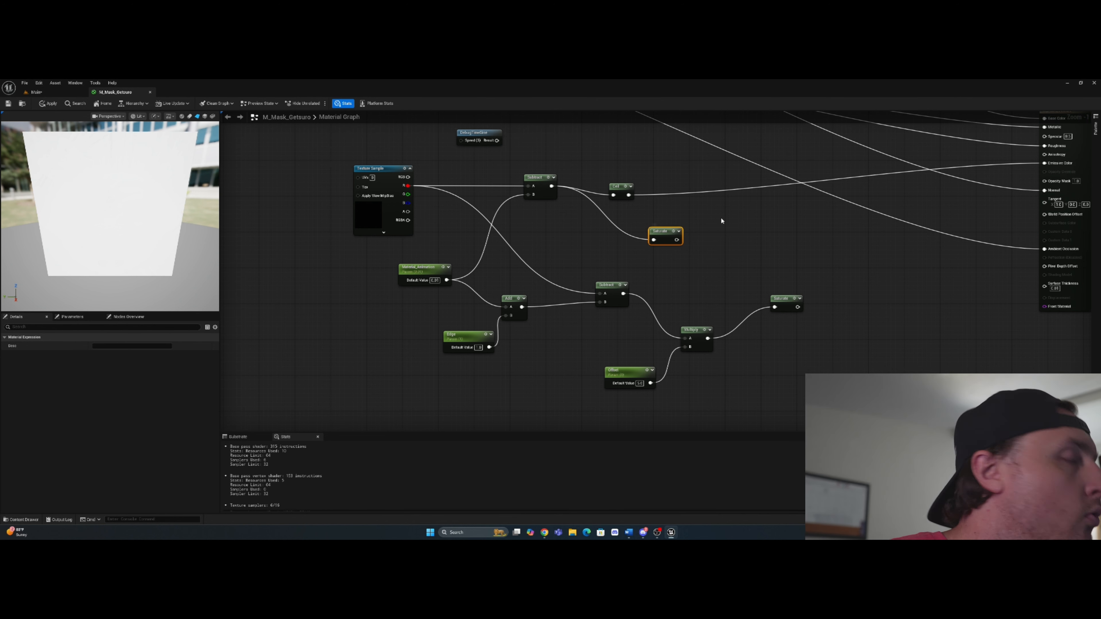
# Step: Add a third Subtract node with the first Subtract's Saturate into A and the Multiply's Saturate into B
pyautogui.rightClick(775, 247)
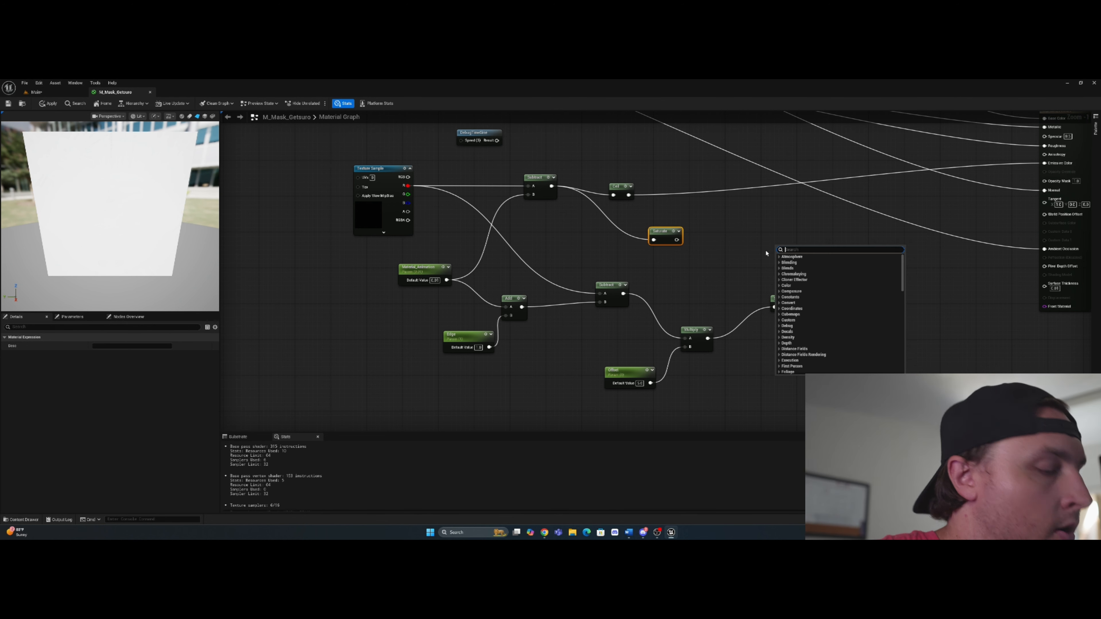
pyautogui.write('subtract')
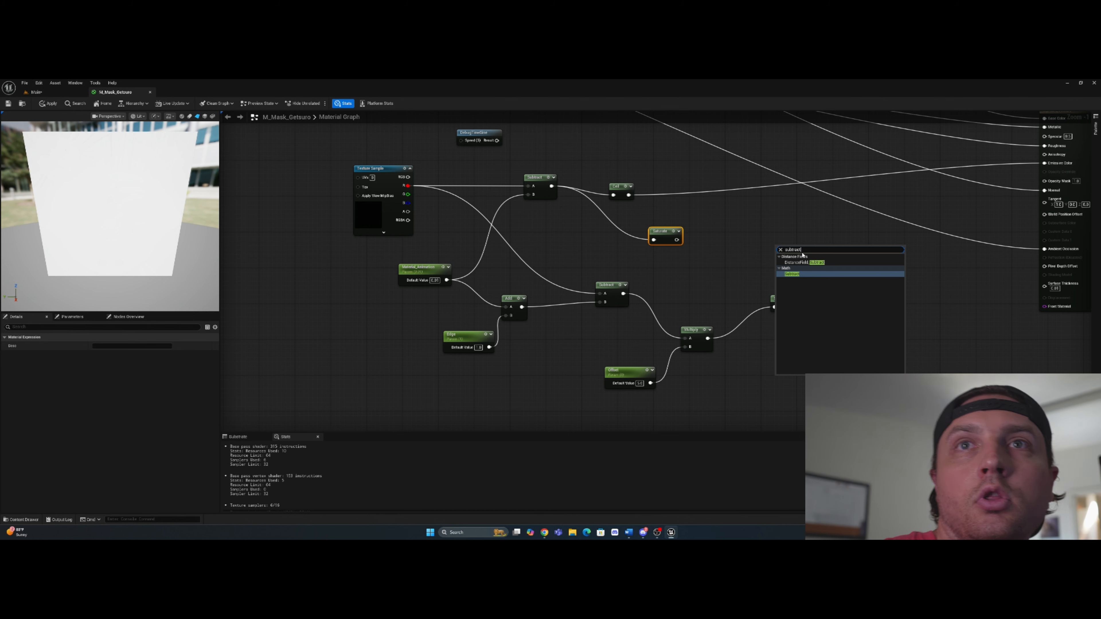
pyautogui.click(800, 274)
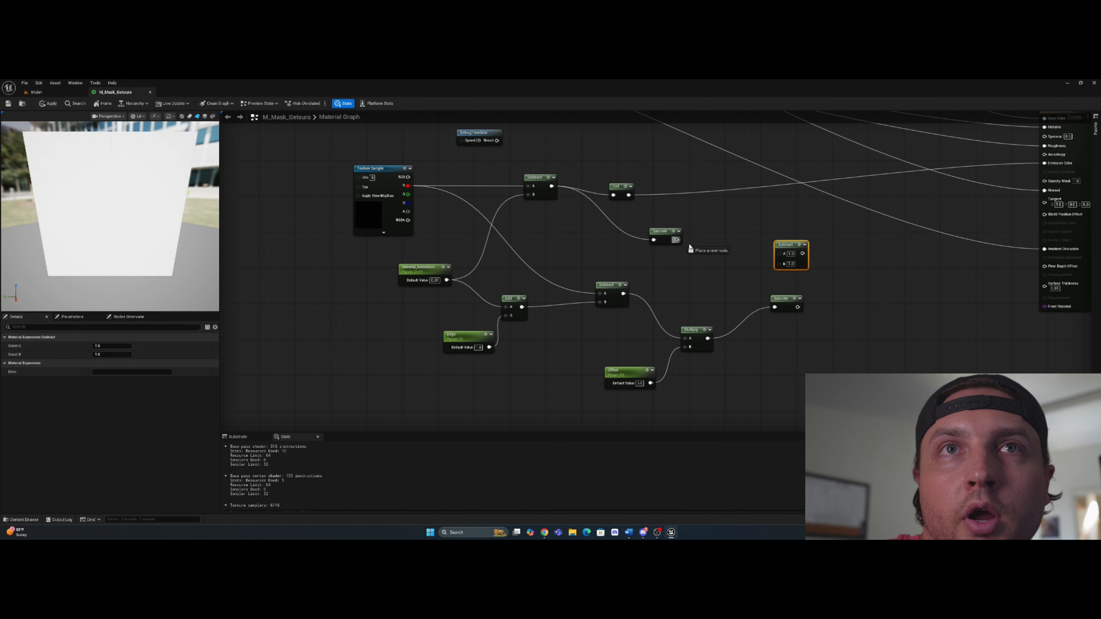
pyautogui.moveTo(689, 247); pyautogui.dragTo(780, 253)
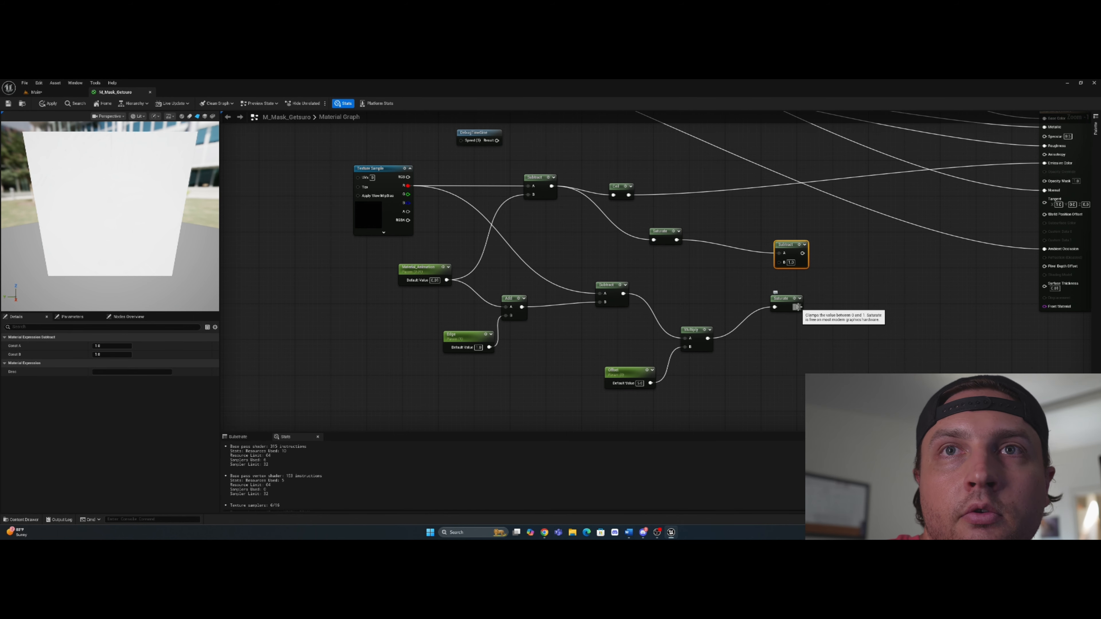
pyautogui.moveTo(796, 307); pyautogui.dragTo(776, 260)
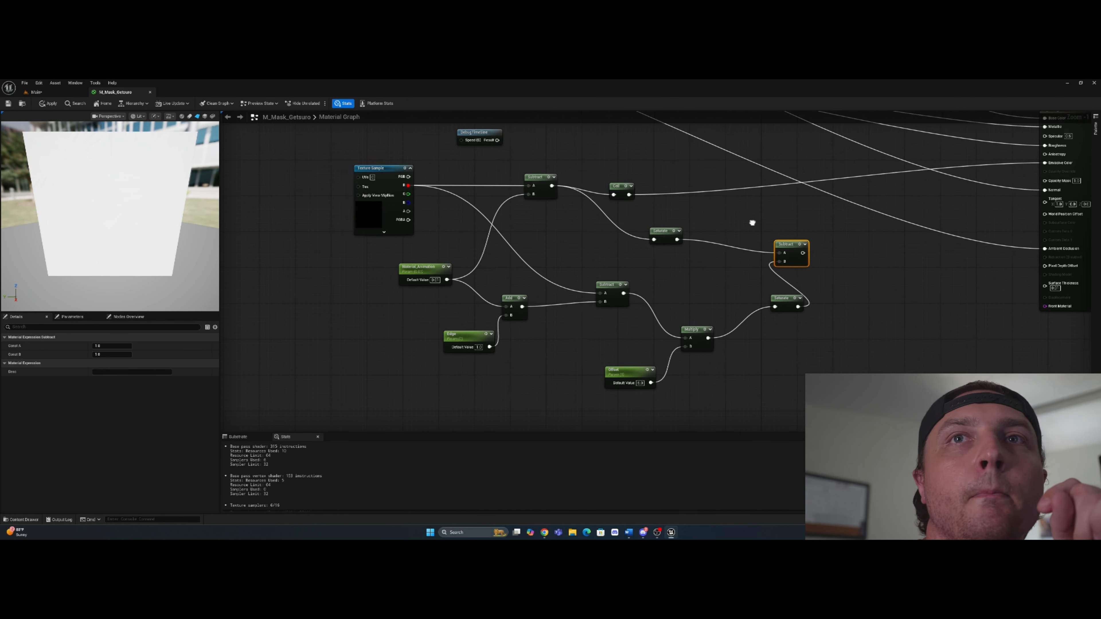
# Step: Move the whole group of dissolve nodes farther away from the material output node
pyautogui.moveTo(751, 224); pyautogui.dragTo(676, 272, button='right')
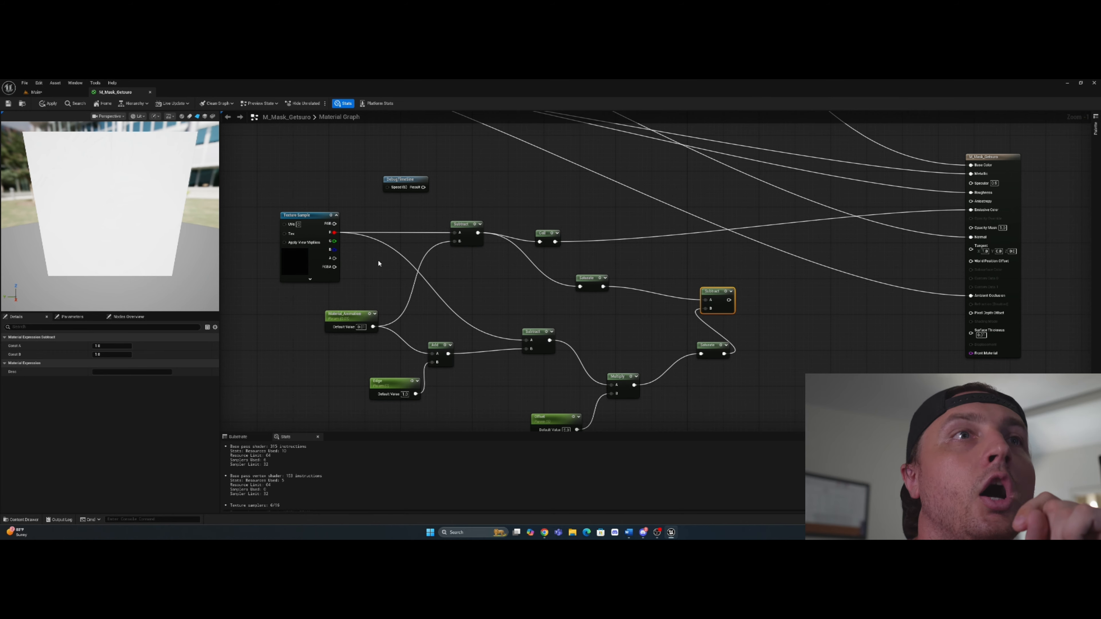
pyautogui.scroll(-2, 378, 264)
pyautogui.moveTo(274, 216); pyautogui.dragTo(667, 410)
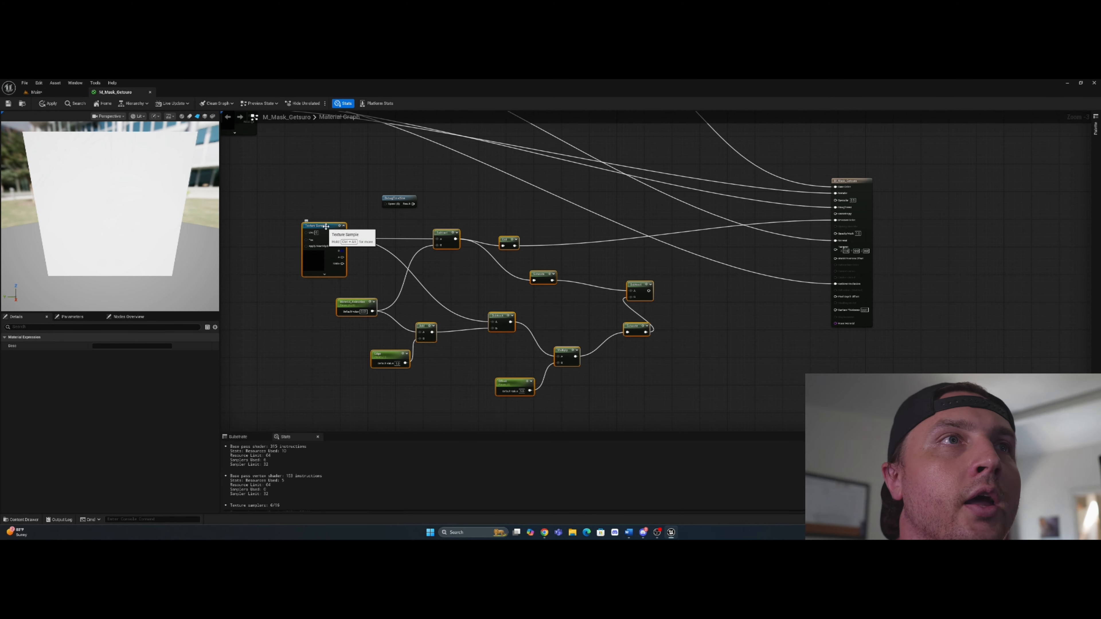
pyautogui.moveTo(316, 230); pyautogui.dragTo(237, 264)
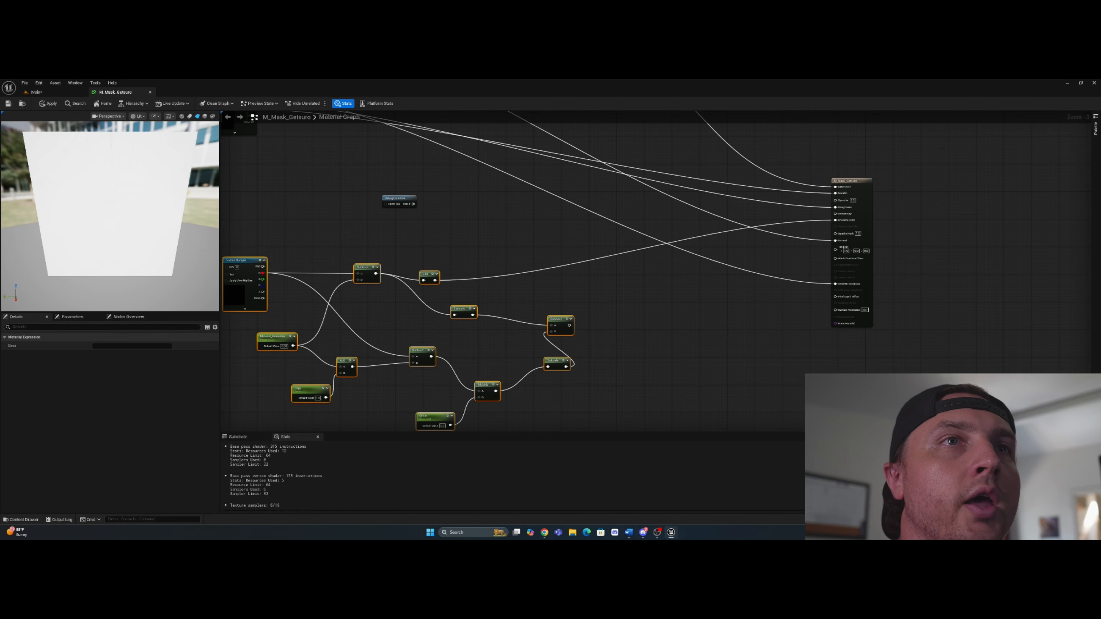
pyautogui.moveTo(514, 269); pyautogui.dragTo(472, 254, button='right')
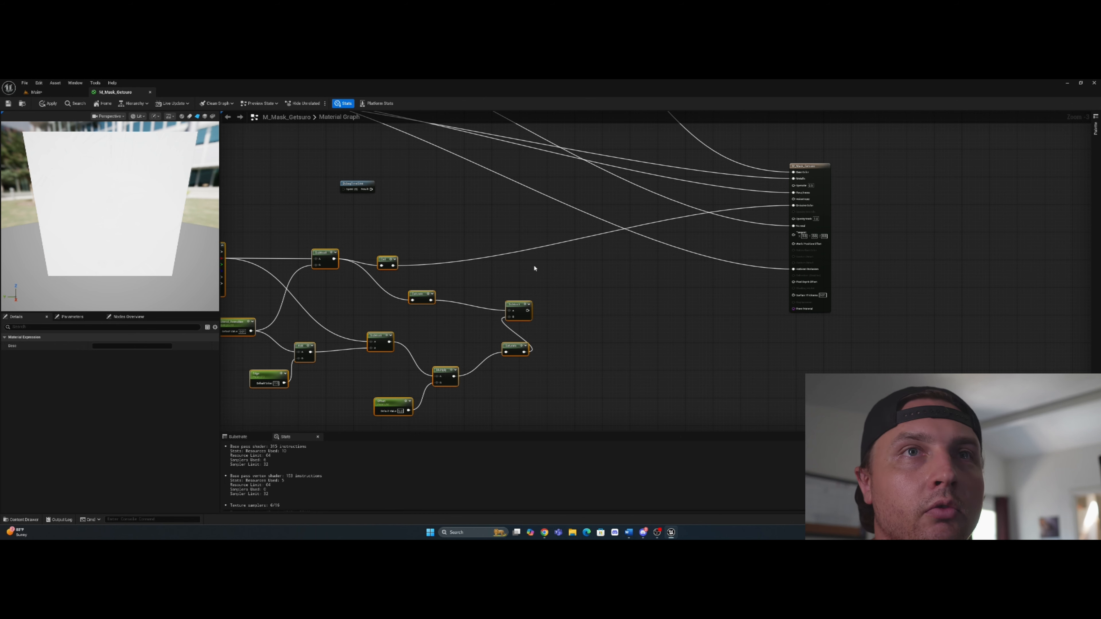
# Step: Add a constant color vector node above the dissolve nodes and set it to orange with a brightness value of 6
pyautogui.click(487, 226)
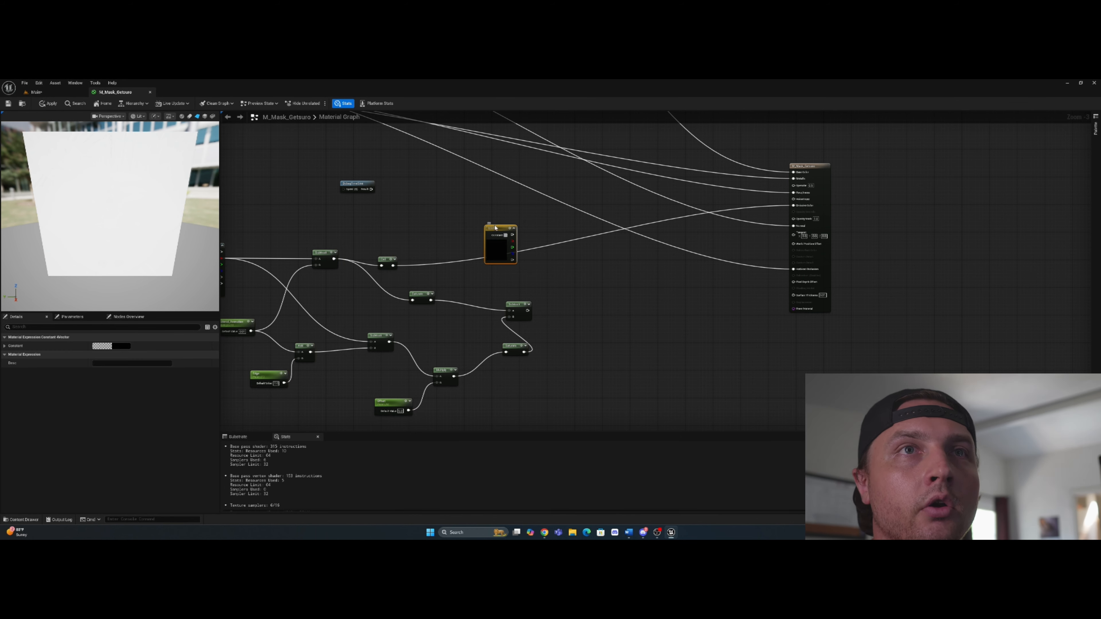
pyautogui.moveTo(497, 228); pyautogui.dragTo(462, 204)
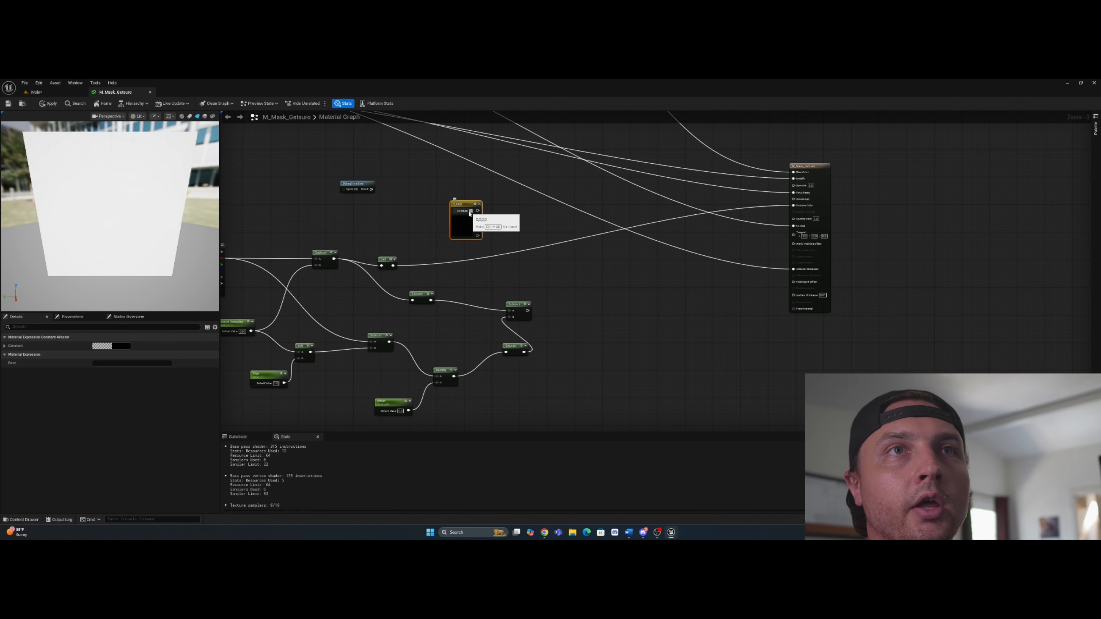
pyautogui.click(474, 212)
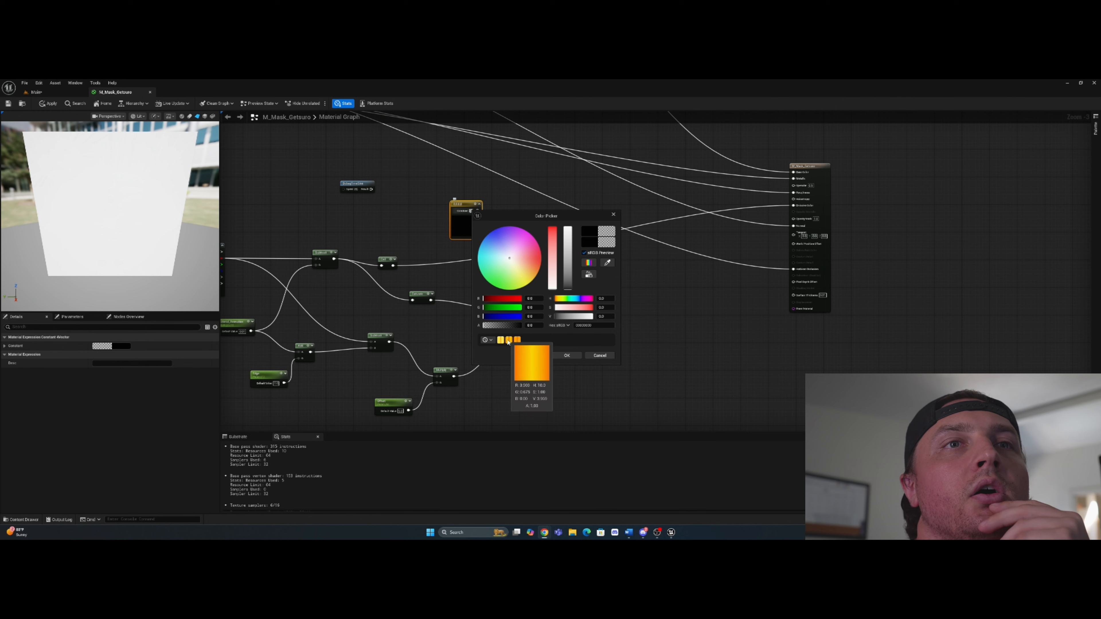
pyautogui.moveTo(528, 262); pyautogui.dragTo(539, 266)
pyautogui.click(604, 316)
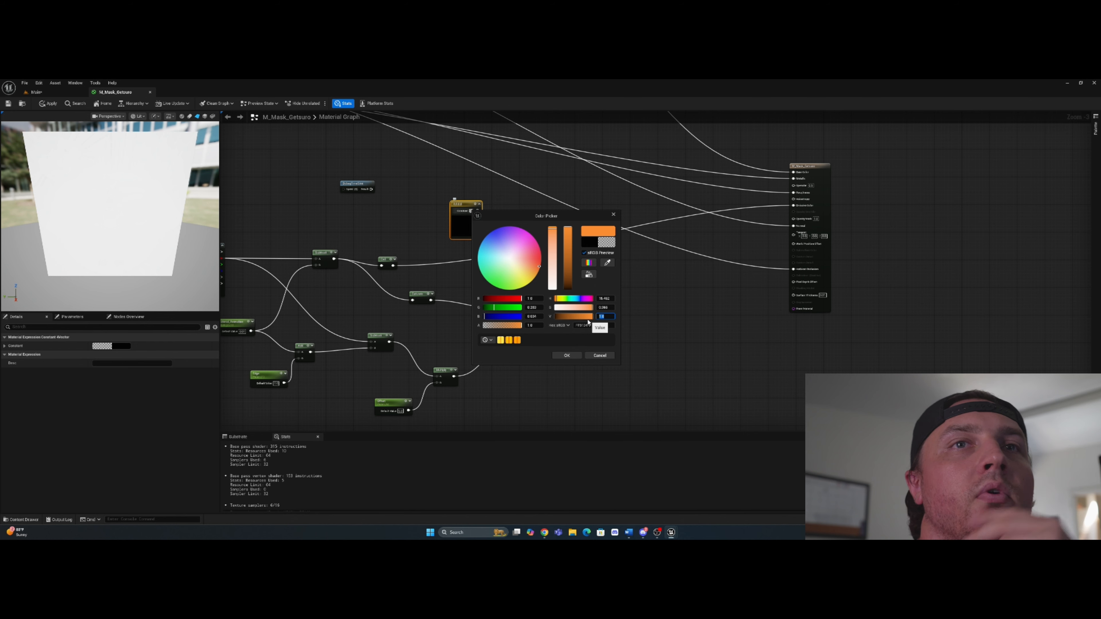
pyautogui.write('6')
pyautogui.press('Return')
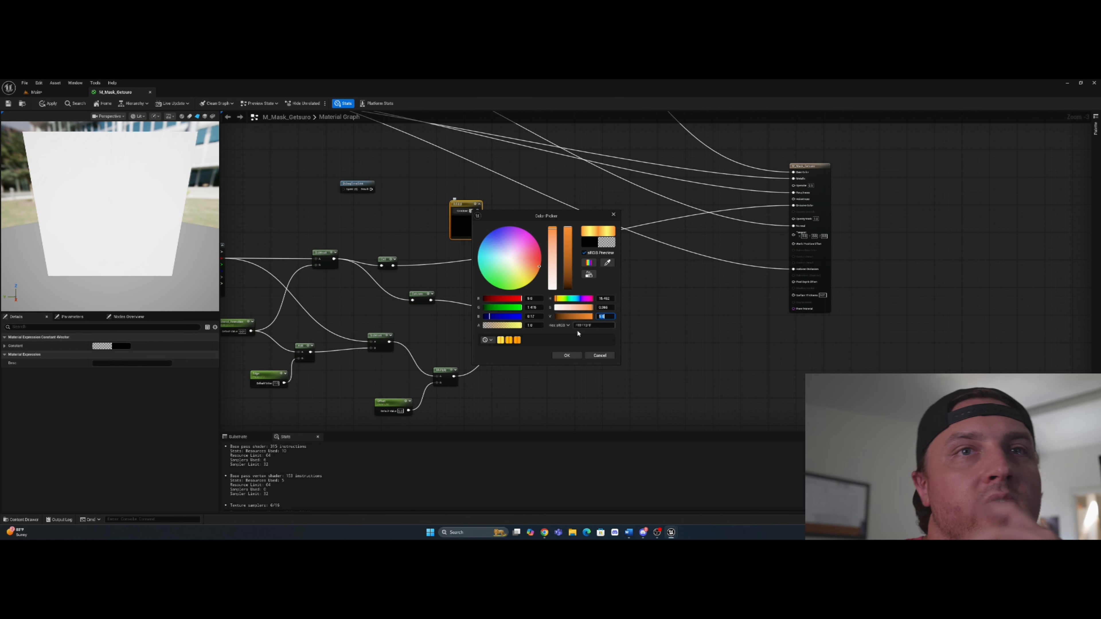
pyautogui.click(565, 356)
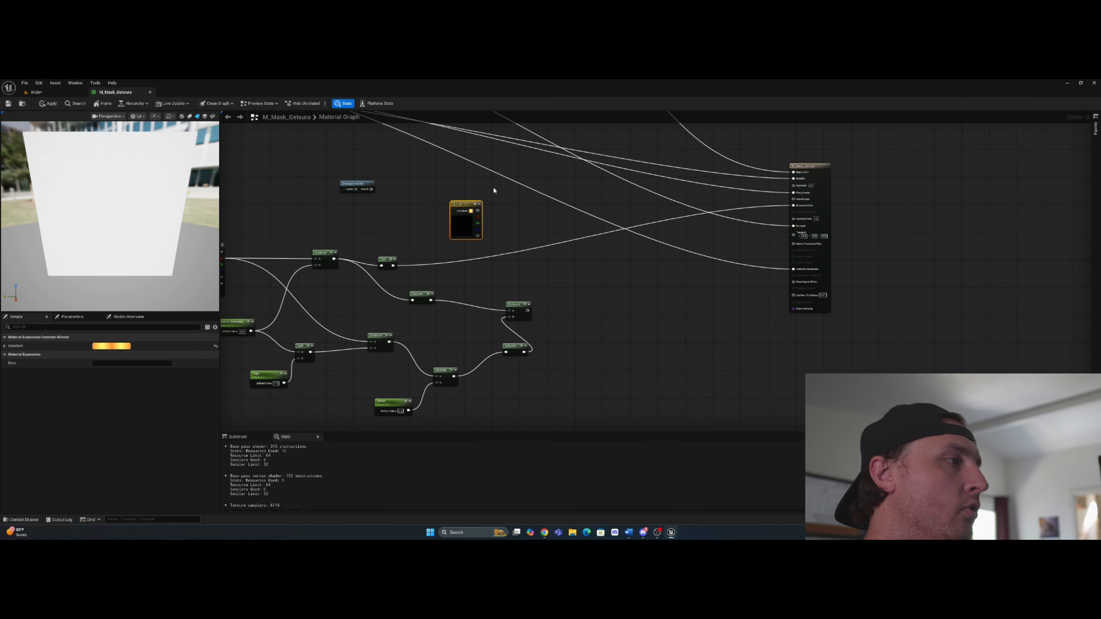
# Step: Add a Multiply node beyond the third Subtract and connect the orange color node's output to its A input
pyautogui.moveTo(527, 310); pyautogui.dragTo(551, 275)
pyautogui.write('multipl')
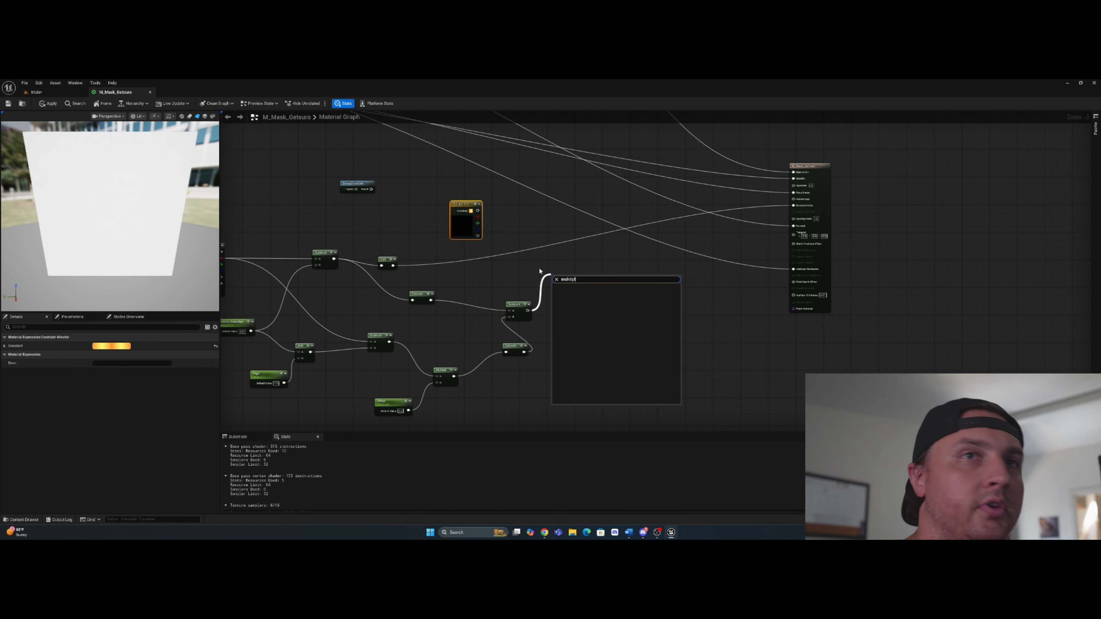
pyautogui.press('BackSpace')
pyautogui.press('BackSpace')
pyautogui.press('BackSpace')
pyautogui.write('tiply')
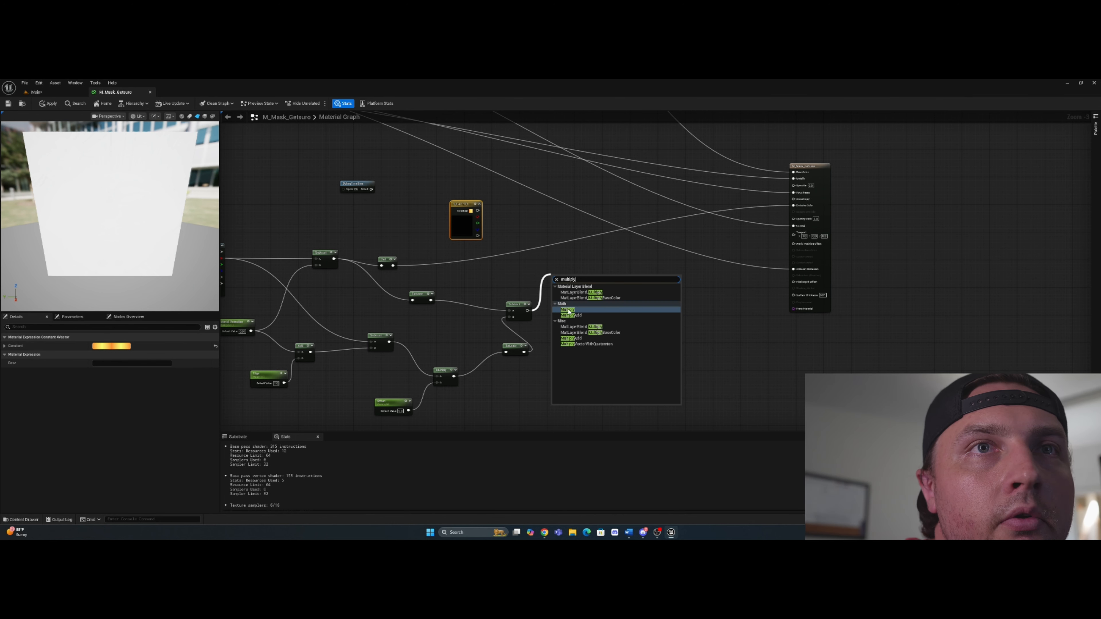
pyautogui.press('Return')
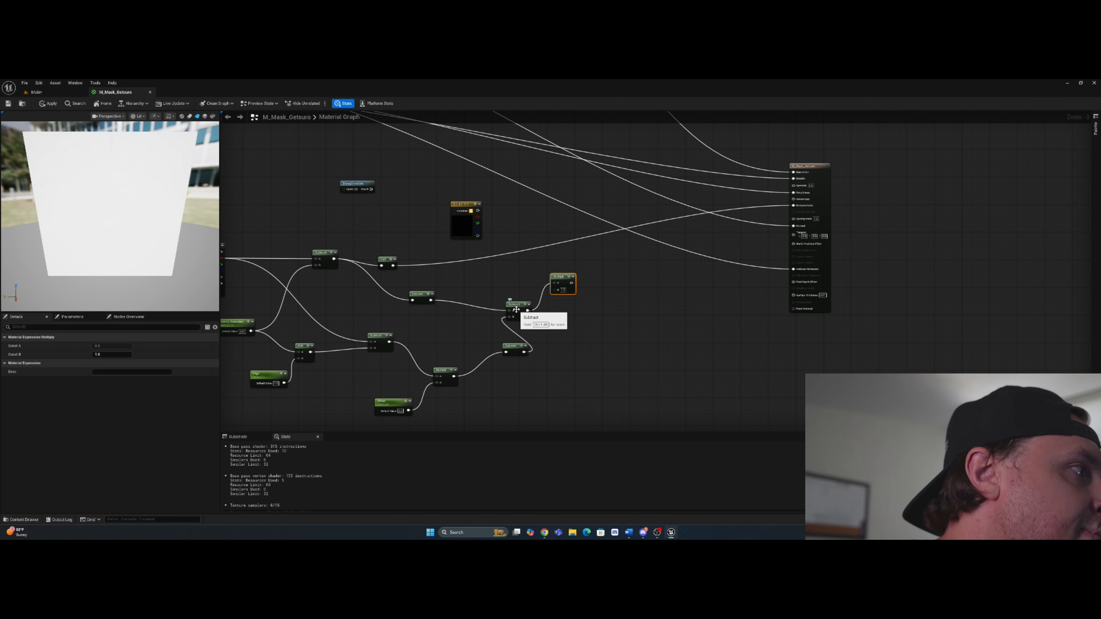
pyautogui.moveTo(561, 280); pyautogui.dragTo(572, 256)
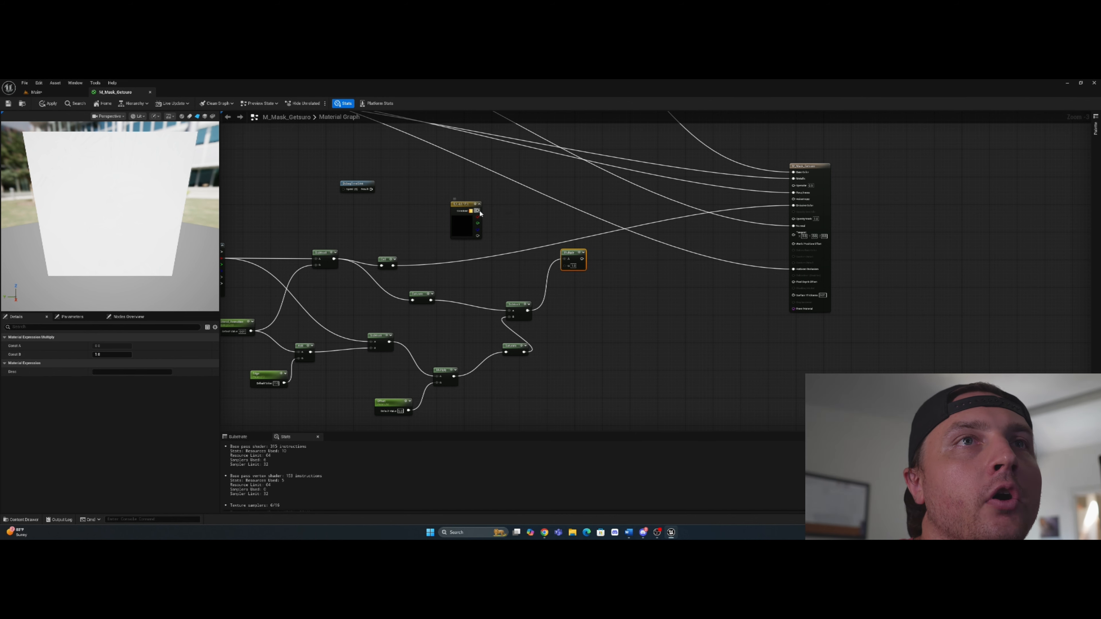
pyautogui.moveTo(477, 211); pyautogui.dragTo(564, 258)
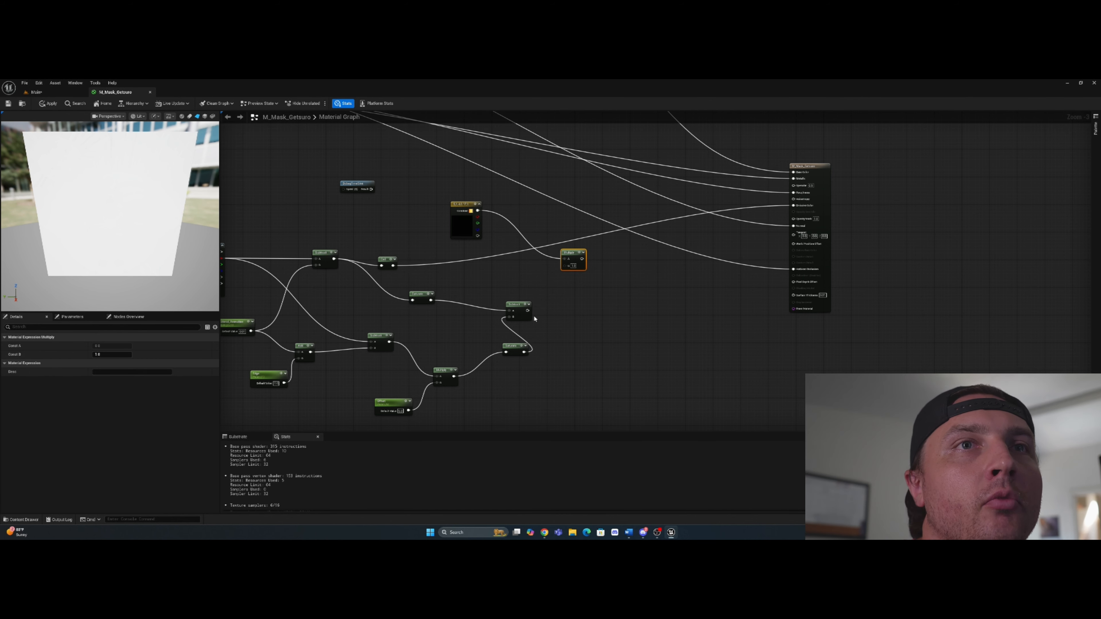
# Step: Wire the third Subtract into the orange Multiply's B input, the Multiply's output to Emissive Color, and the Ceil node to Opacity Mask
pyautogui.moveTo(528, 310); pyautogui.dragTo(796, 223)
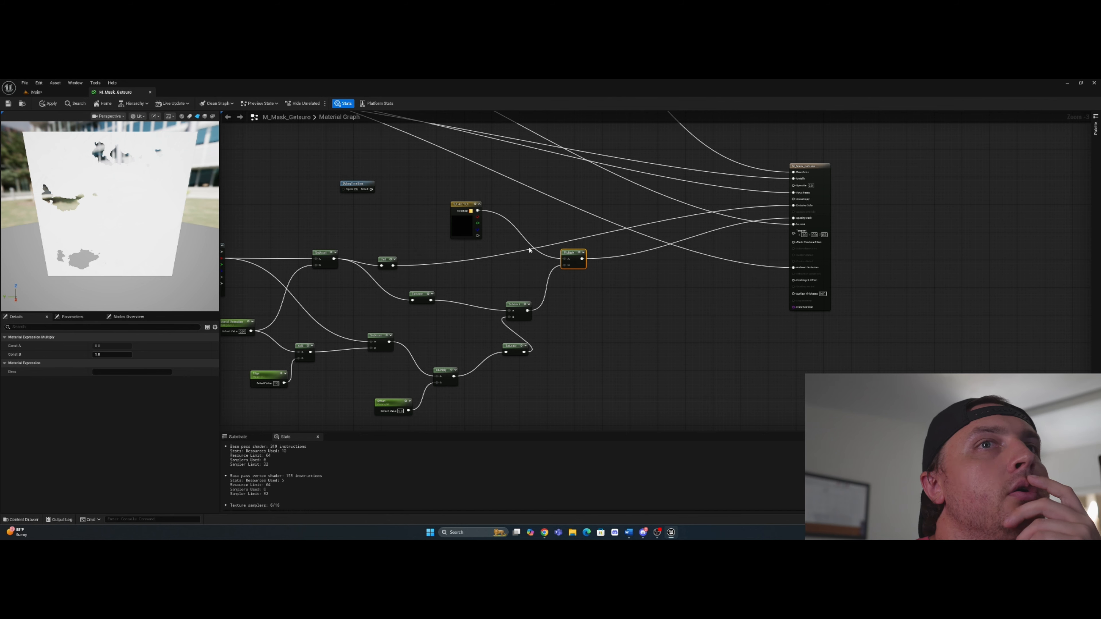
pyautogui.moveTo(580, 256); pyautogui.dragTo(613, 279)
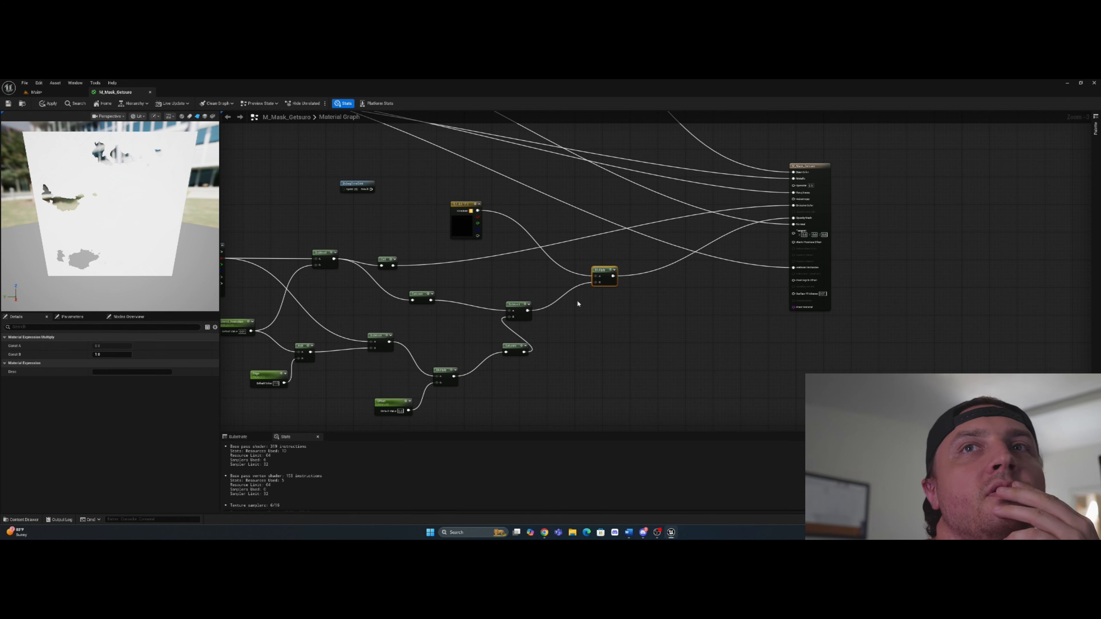
pyautogui.moveTo(613, 276); pyautogui.dragTo(794, 206)
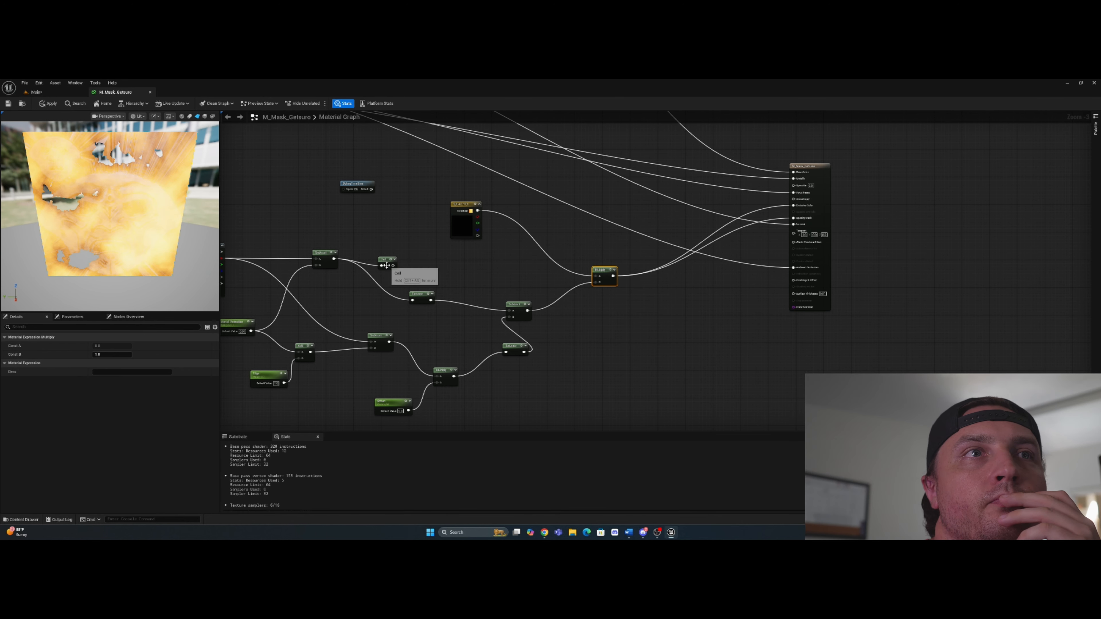
pyautogui.moveTo(392, 266); pyautogui.dragTo(790, 224)
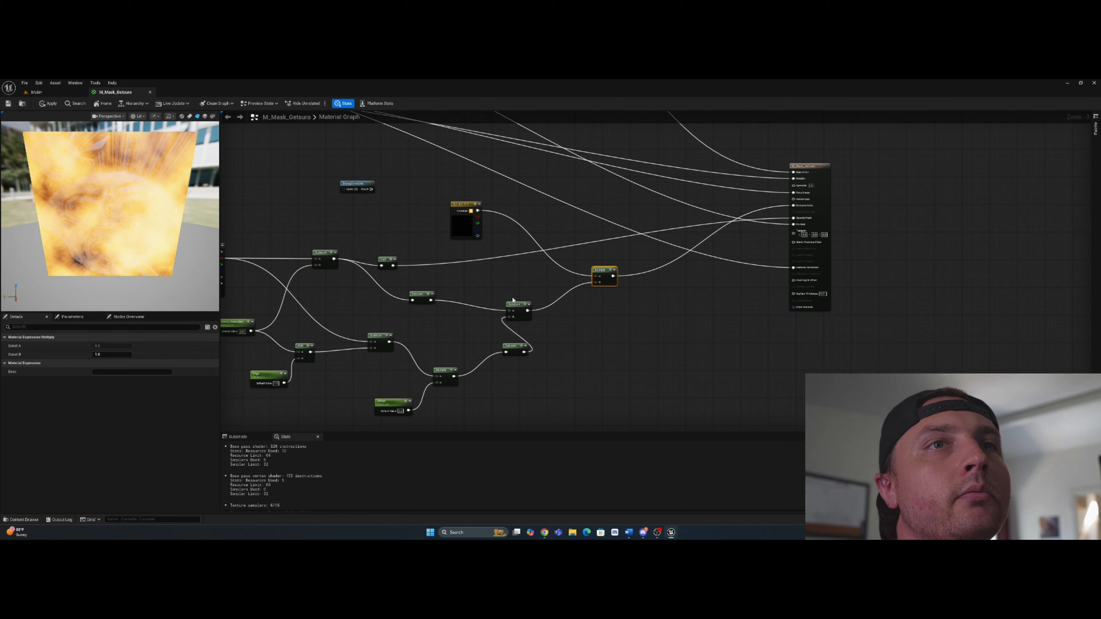
# Step: Test the DebugTimeSine node on the orange Multiply's B input, and reconnect the third Subtract there
pyautogui.moveTo(512, 301); pyautogui.dragTo(643, 276, button='right')
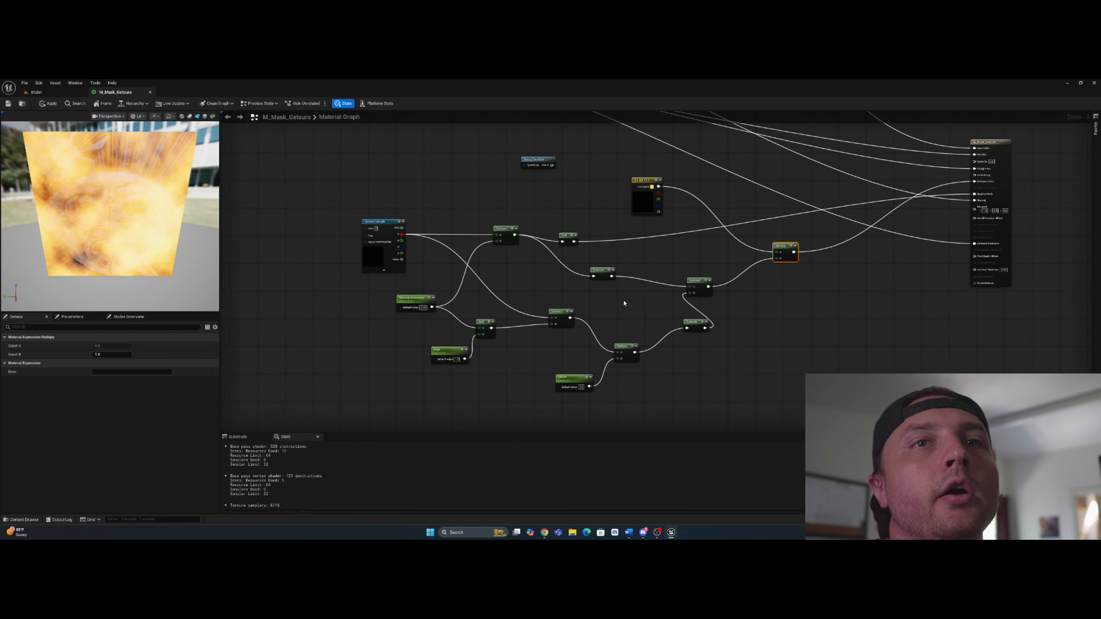
pyautogui.scroll(2, 624, 303)
pyautogui.moveTo(419, 368); pyautogui.dragTo(509, 312, button='right')
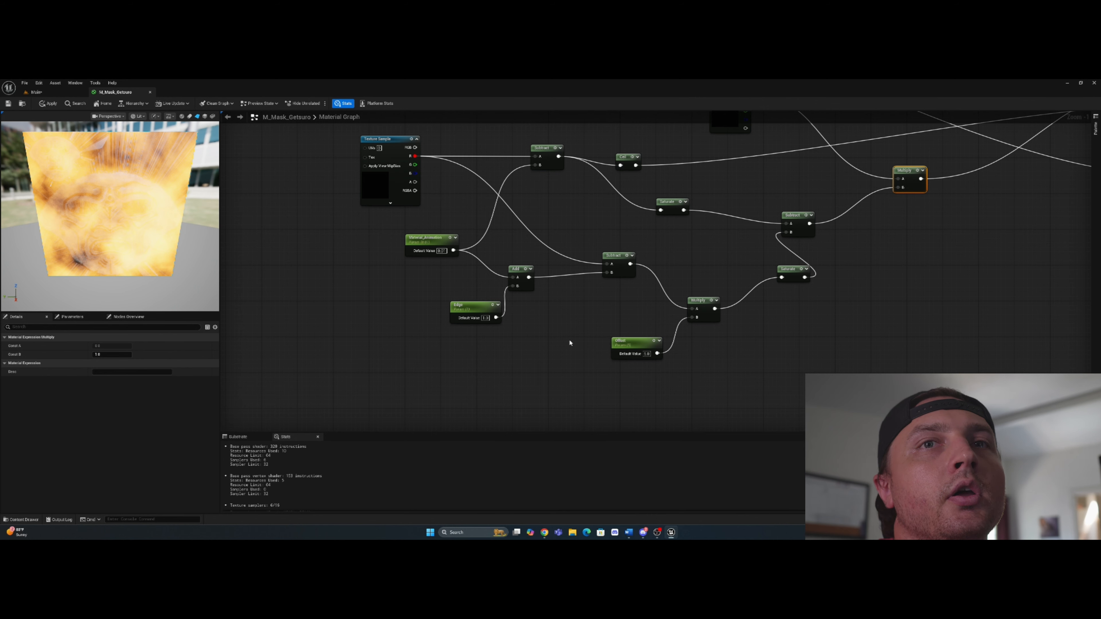
pyautogui.moveTo(679, 261); pyautogui.dragTo(550, 293, button='right')
pyautogui.moveTo(517, 231); pyautogui.dragTo(553, 298, button='right')
pyautogui.moveTo(504, 165); pyautogui.dragTo(798, 286)
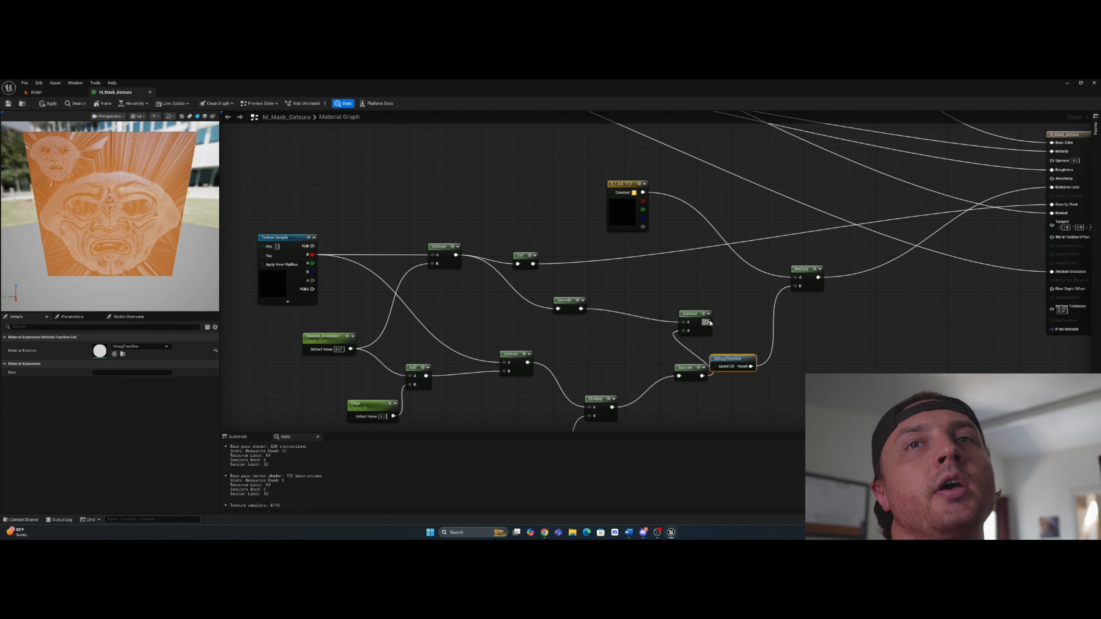
pyautogui.moveTo(707, 321); pyautogui.dragTo(796, 286)
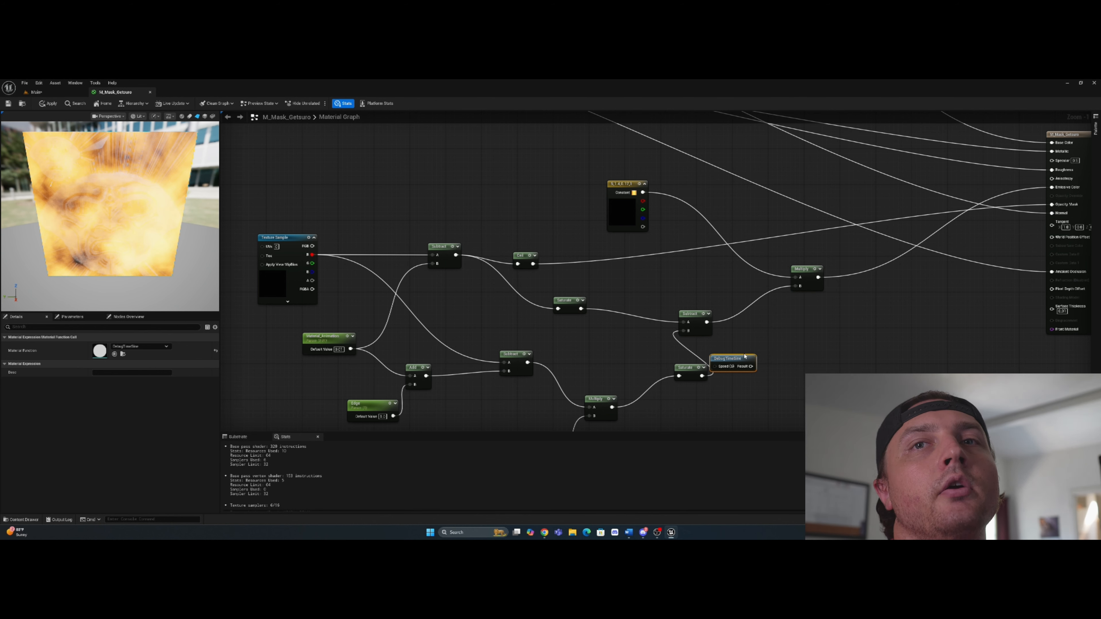
# Step: Test the DebugTimeSine node on the third Subtract's B input, and reconnect the lower Saturate there
pyautogui.moveTo(745, 356); pyautogui.dragTo(684, 331)
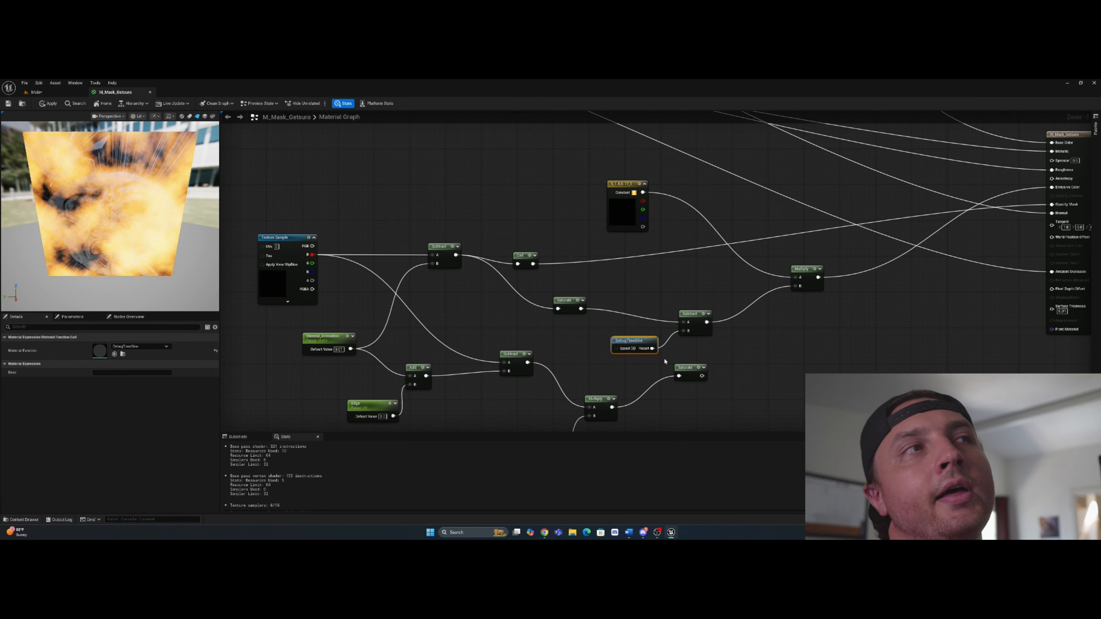
pyautogui.moveTo(639, 379); pyautogui.dragTo(655, 345, button='right')
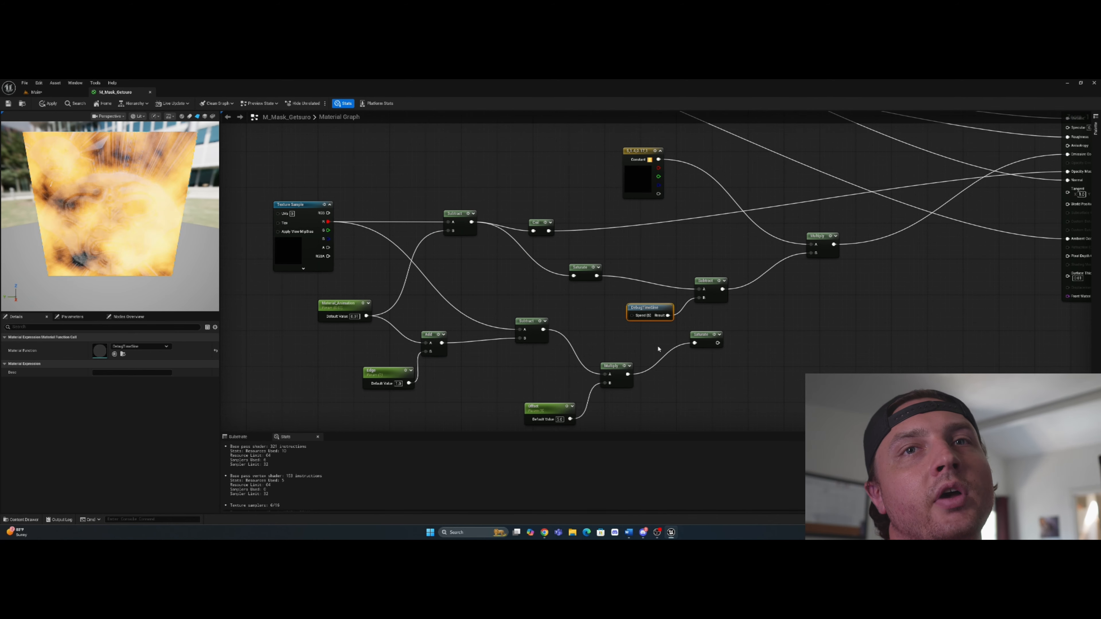
pyautogui.moveTo(718, 348); pyautogui.dragTo(698, 297)
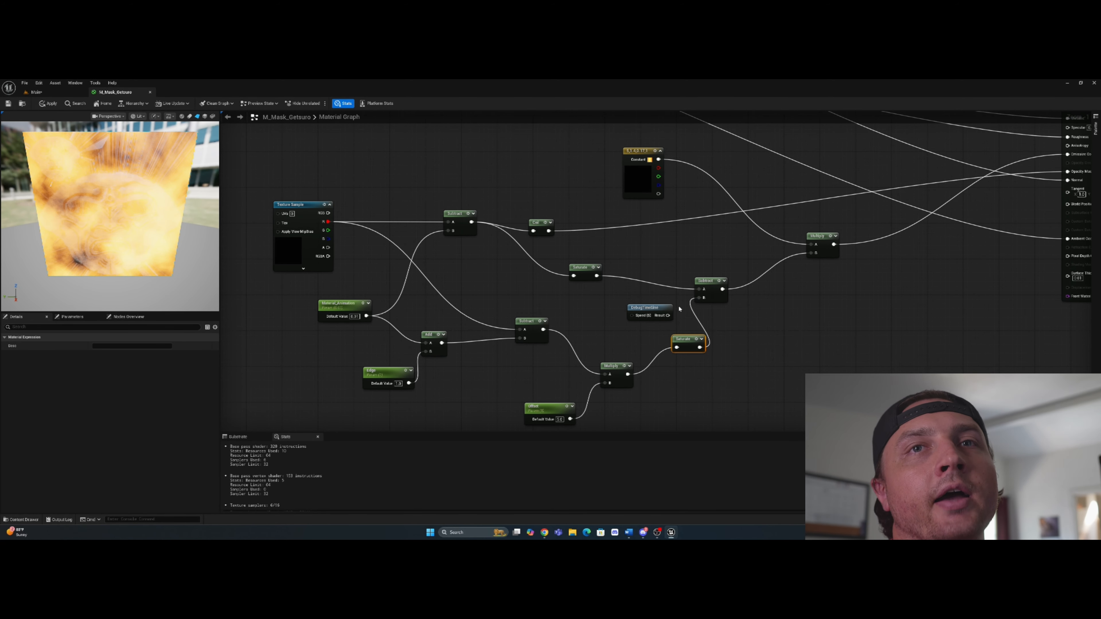
# Step: Try the Edge parameter's default value at 0.5, and set it back to 1
pyautogui.moveTo(624, 338); pyautogui.dragTo(642, 293, button='right')
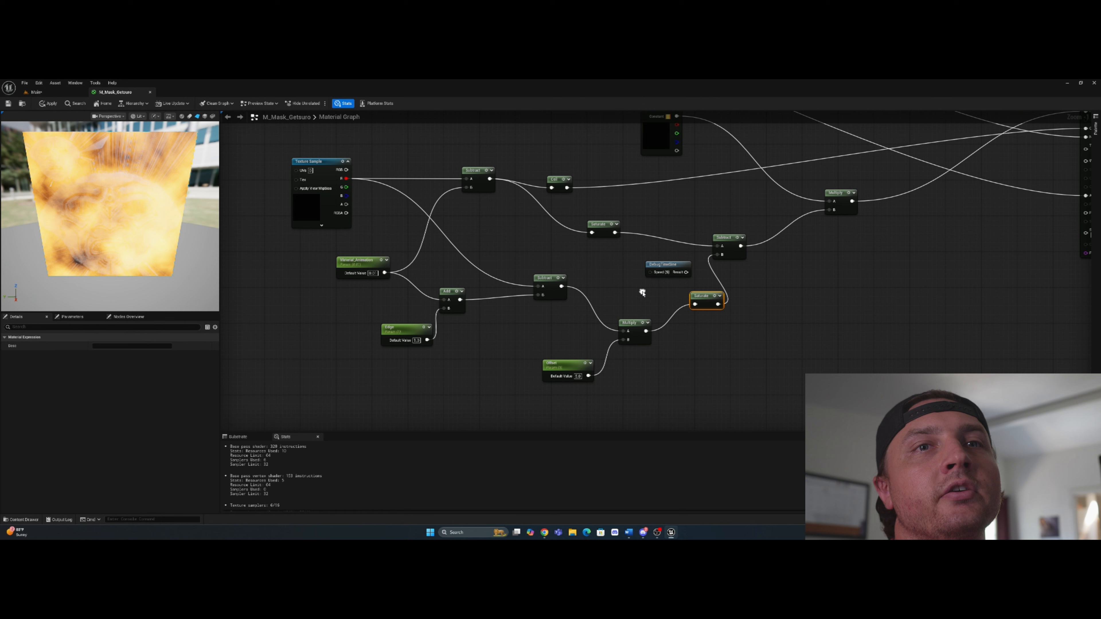
pyautogui.click(578, 376)
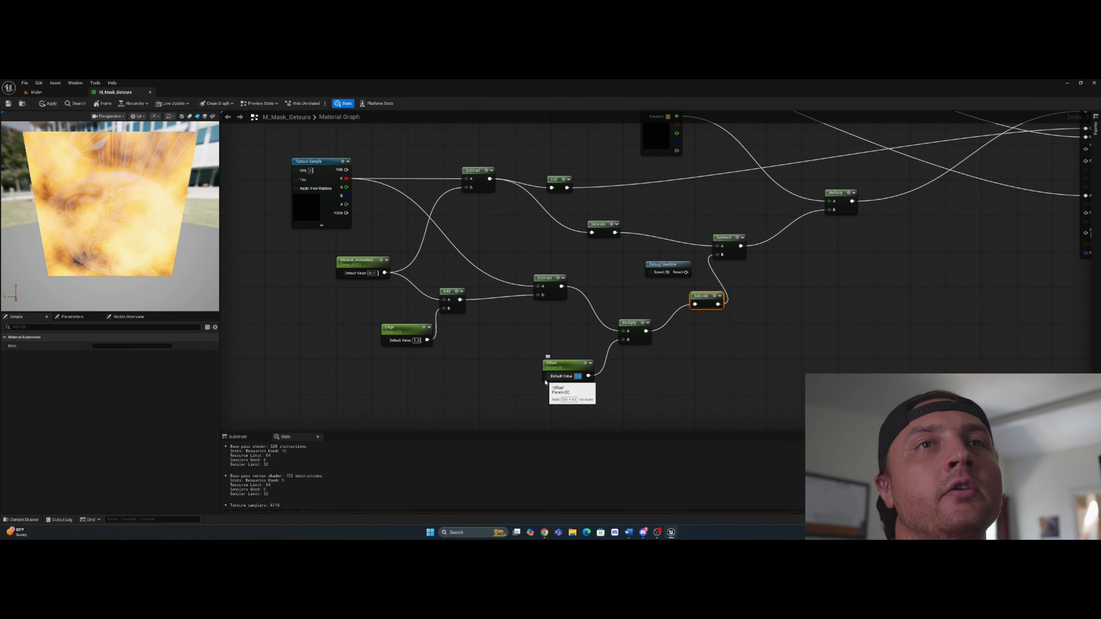
pyautogui.moveTo(545, 326); pyautogui.dragTo(524, 356, button='right')
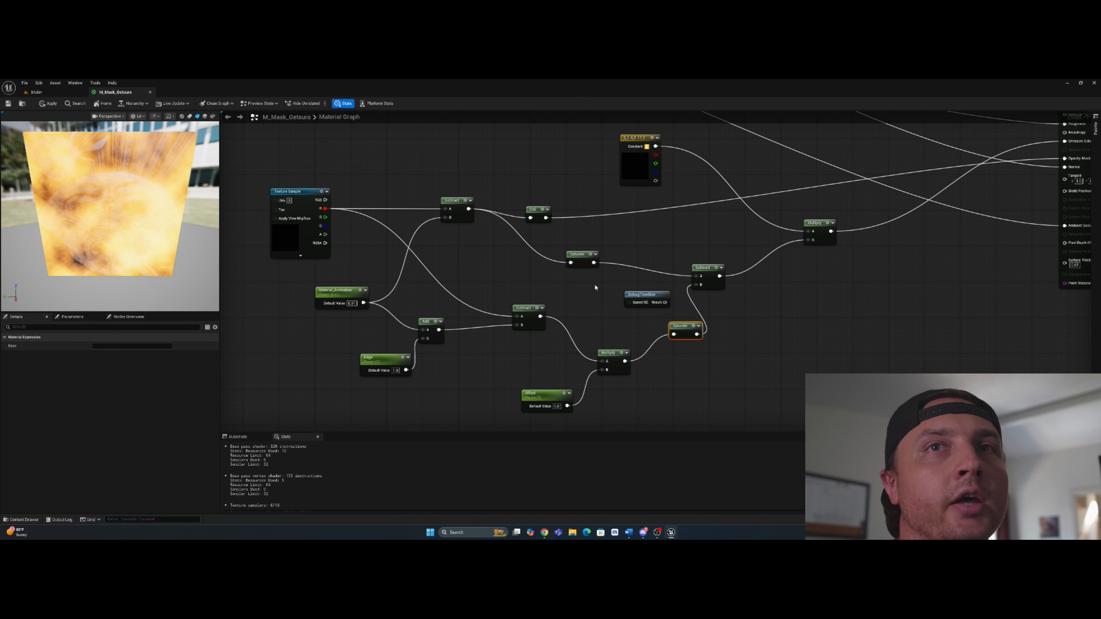
pyautogui.click(816, 228)
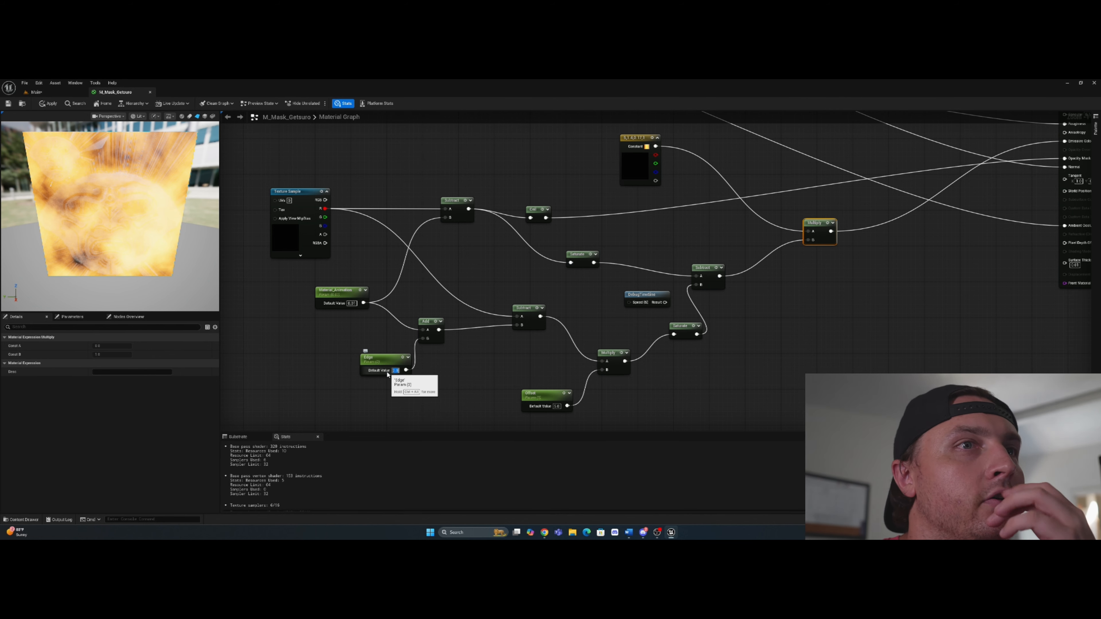
pyautogui.write('0.5')
pyautogui.press('Return')
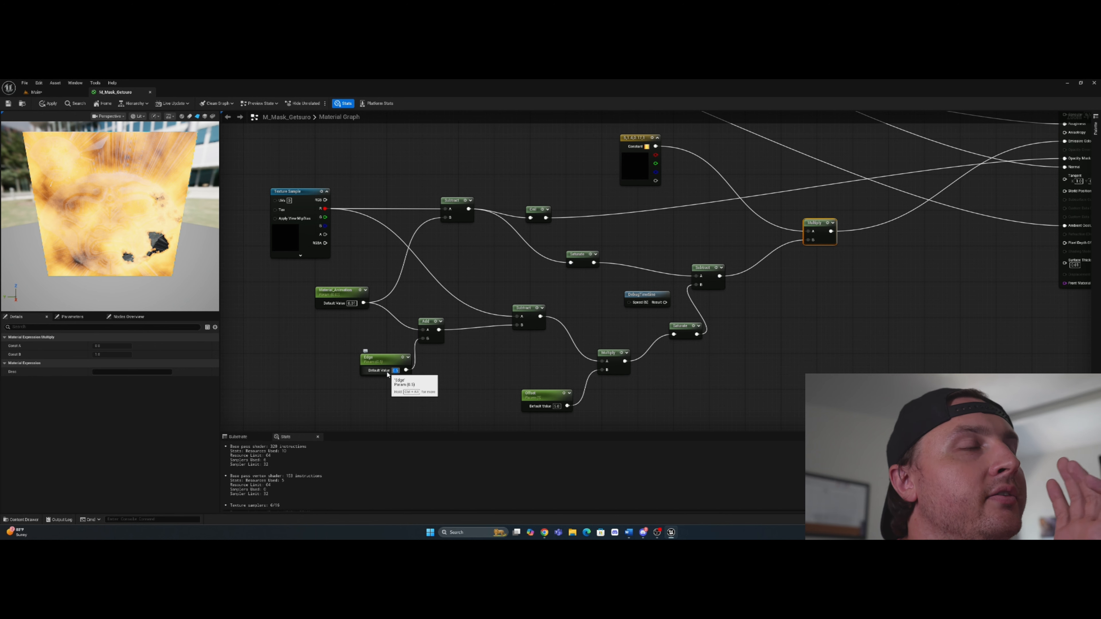
pyautogui.write('1')
pyautogui.press('Return')
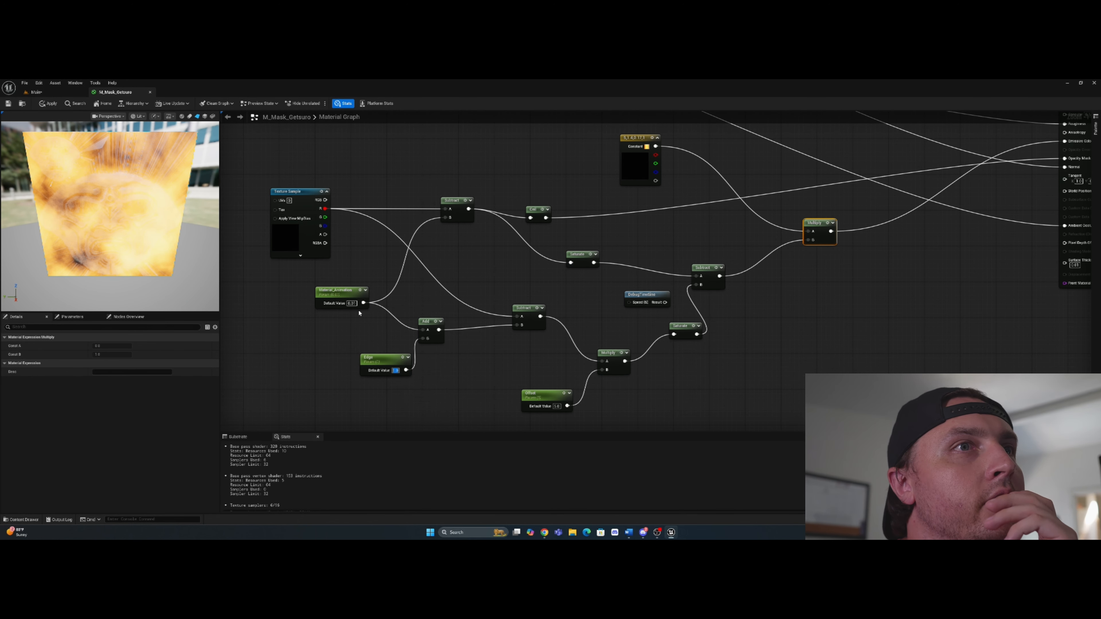
# Step: Set the B value of the Multiply node feeding Base Color to 0.5
pyautogui.click(351, 303)
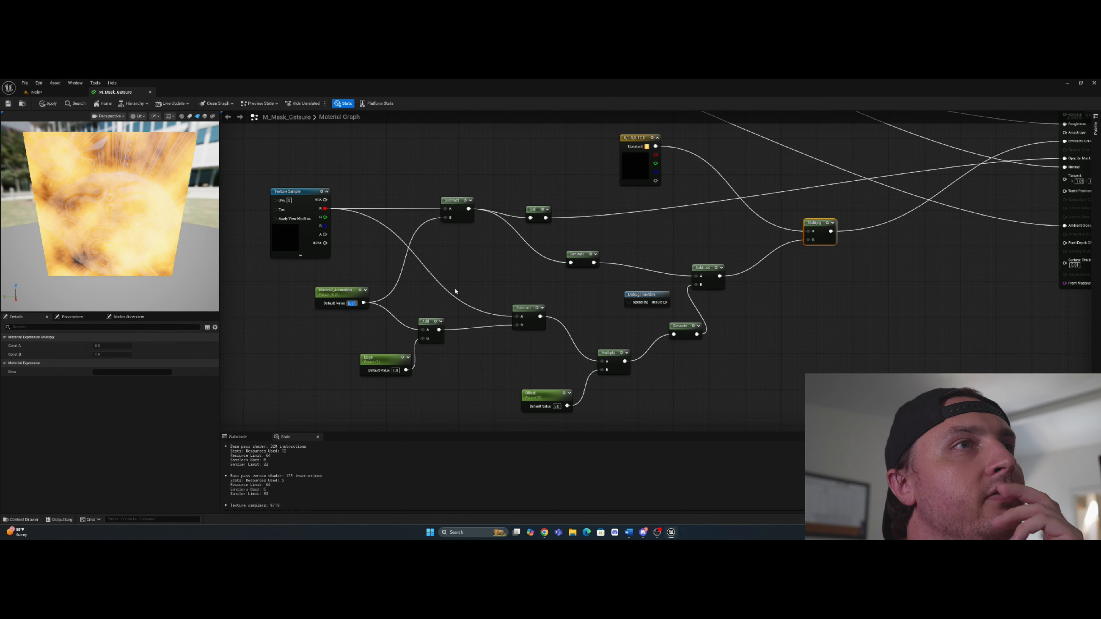
pyautogui.moveTo(470, 284); pyautogui.dragTo(472, 398, button='right')
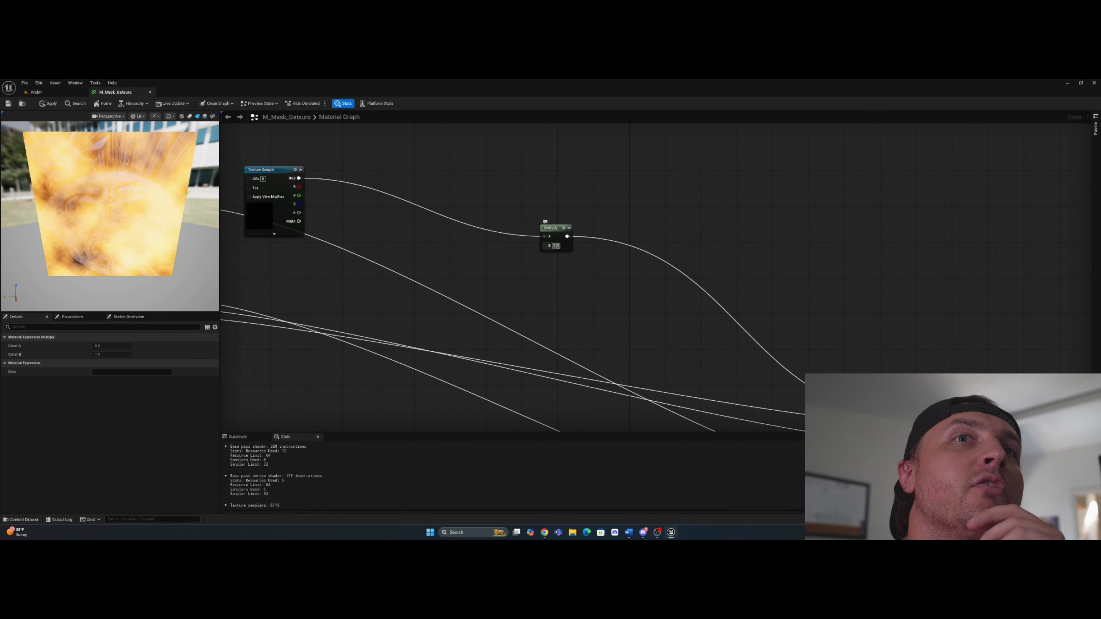
pyautogui.click(555, 246)
pyautogui.write('0.5')
pyautogui.press('Return')
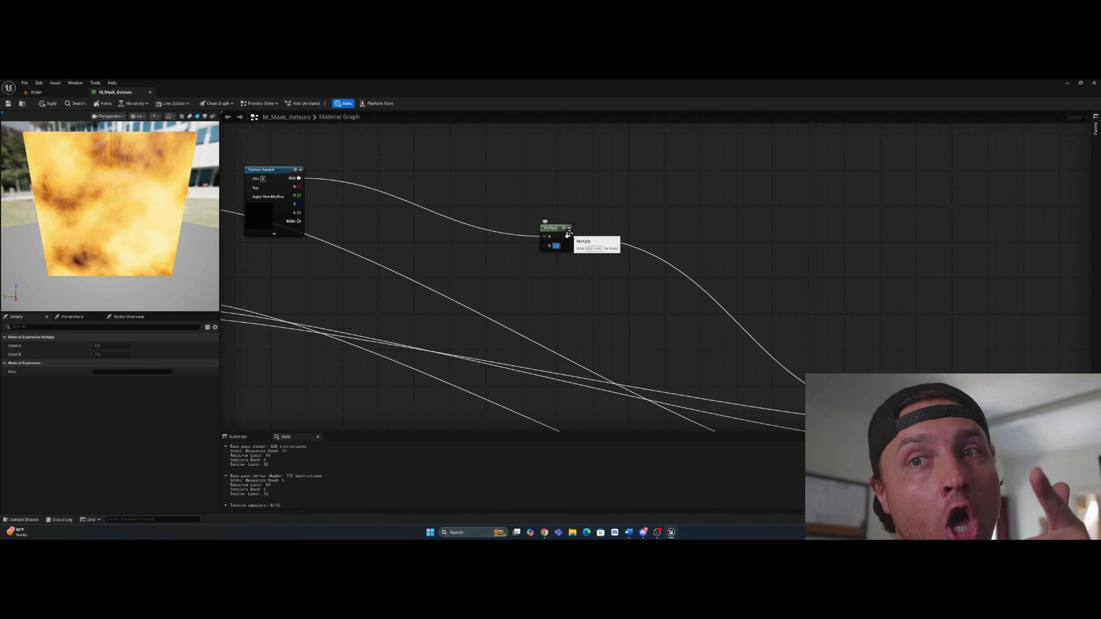
# Step: Set the B value of the Multiply node feeding Base Color to 0.1
pyautogui.moveTo(533, 271); pyautogui.dragTo(574, 254, button='right')
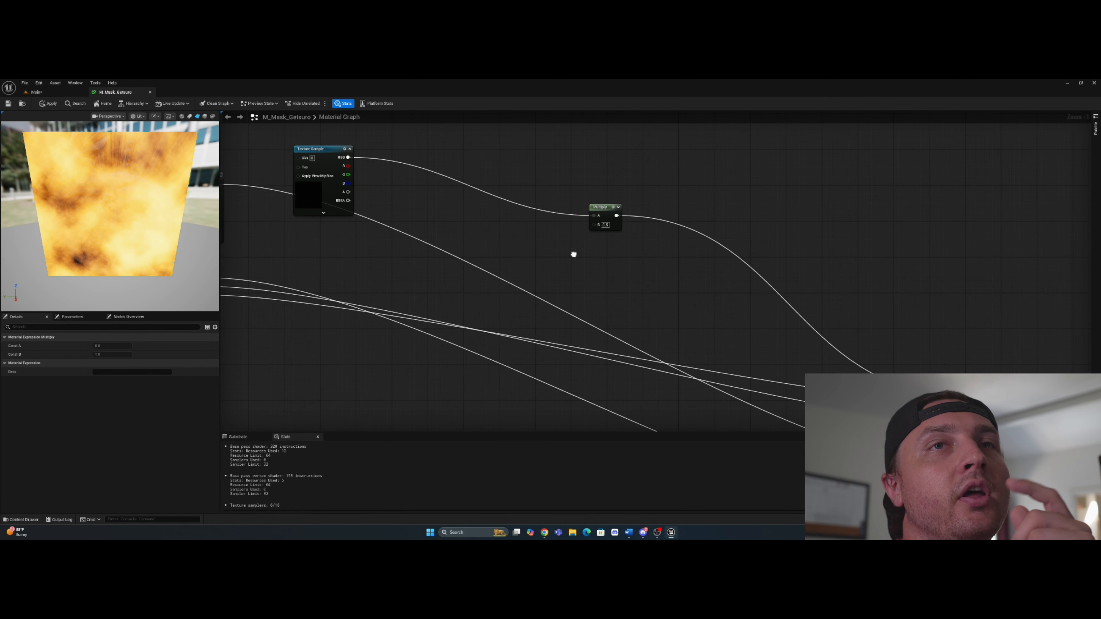
pyautogui.click(607, 230)
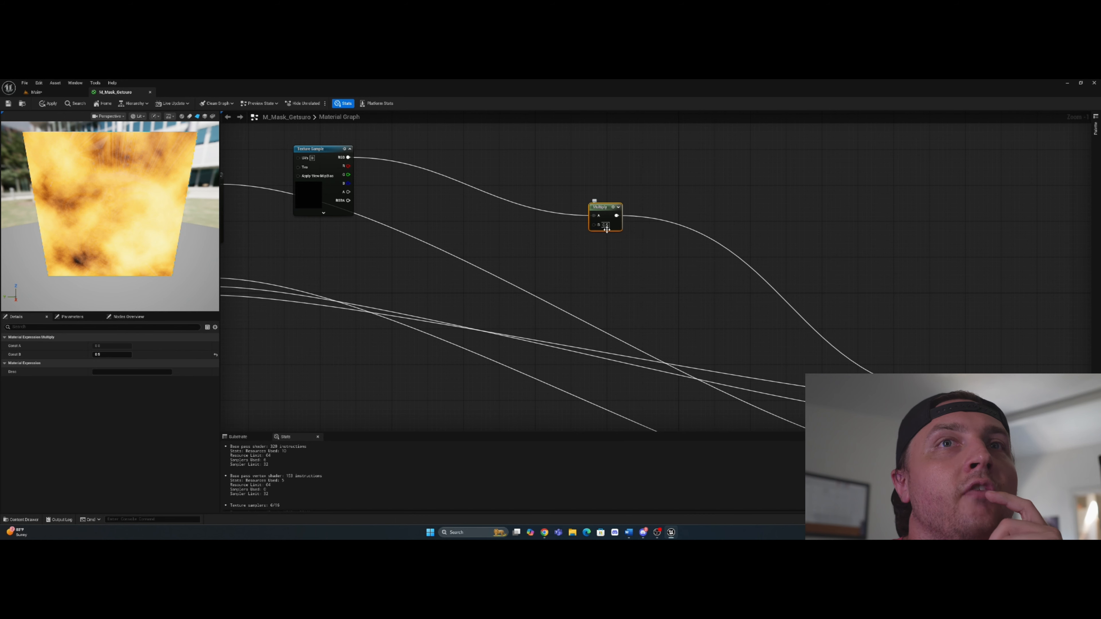
pyautogui.click(606, 229)
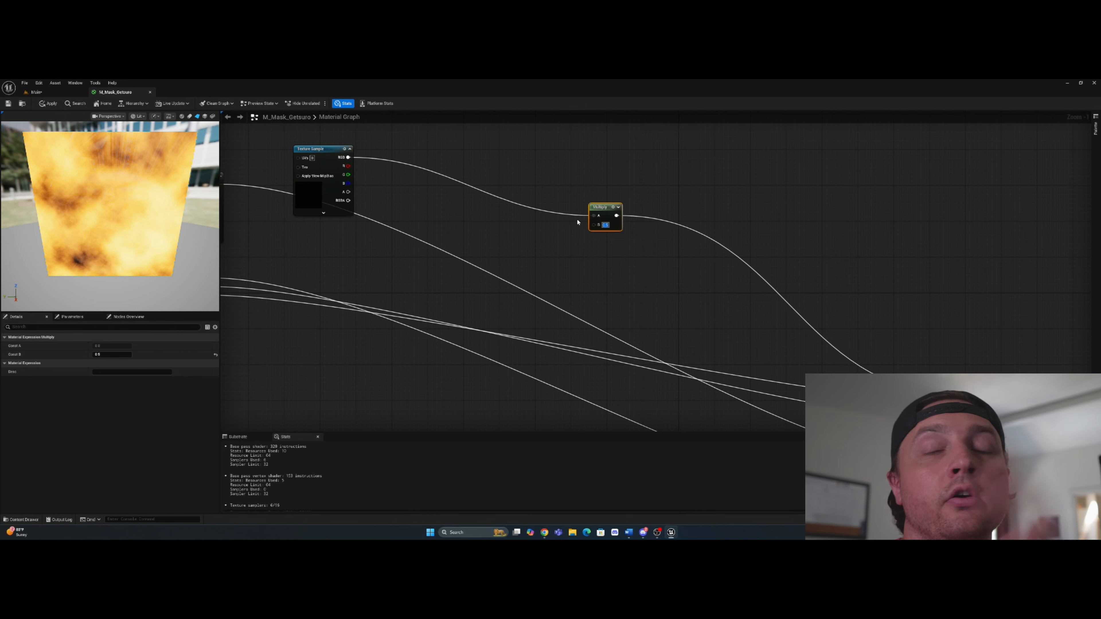
pyautogui.write('.1')
pyautogui.press('Return')
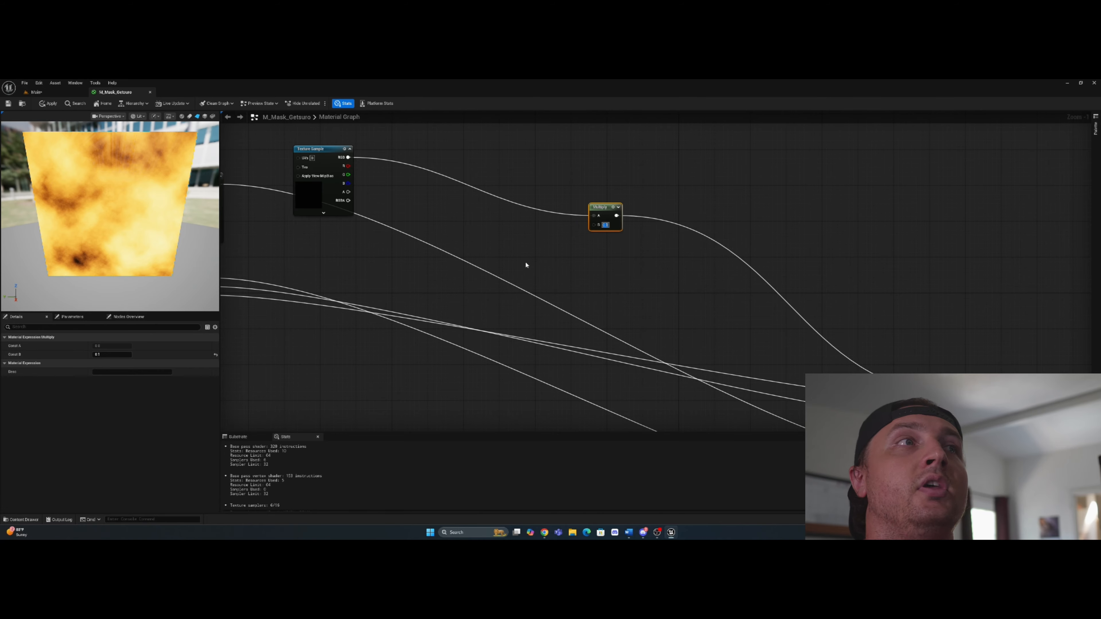
# Step: Examine the samurai's mask in the level viewport, and apply the changes made to the mask material
pyautogui.click(34, 92)
pyautogui.scroll(5, 440, 316)
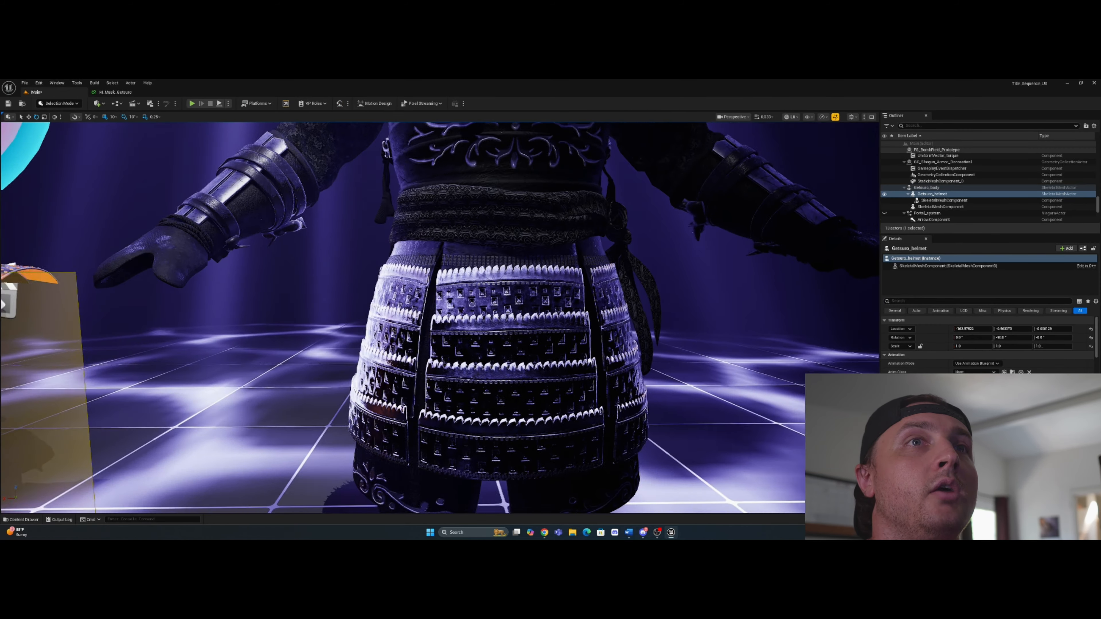
pyautogui.scroll(-5, 440, 317)
pyautogui.scroll(4, 440, 317)
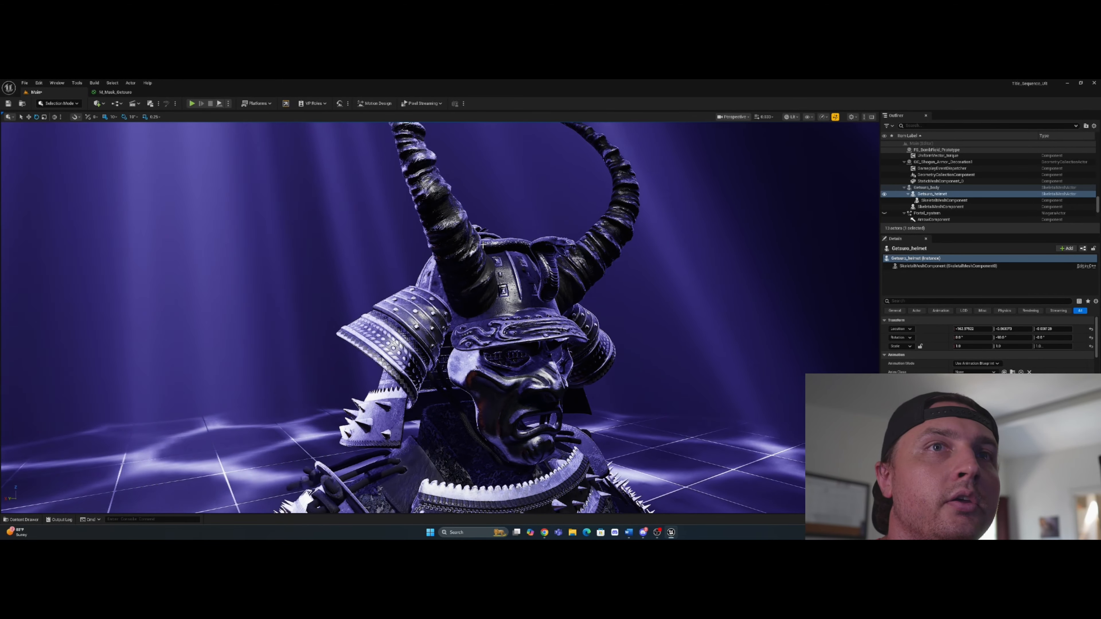
pyautogui.click(125, 93)
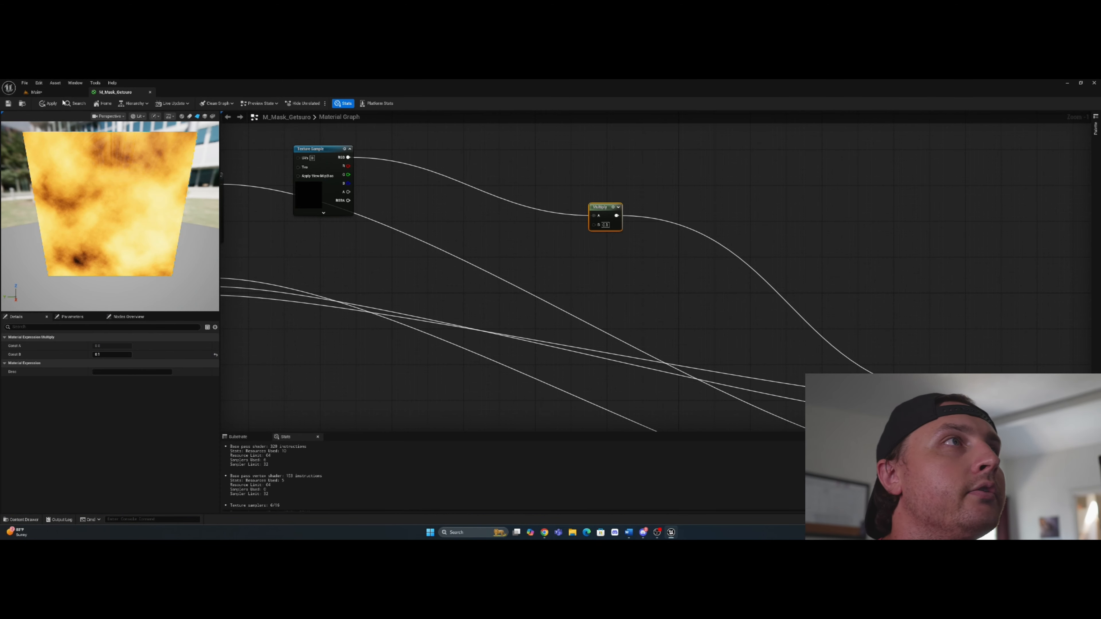
pyautogui.click(49, 103)
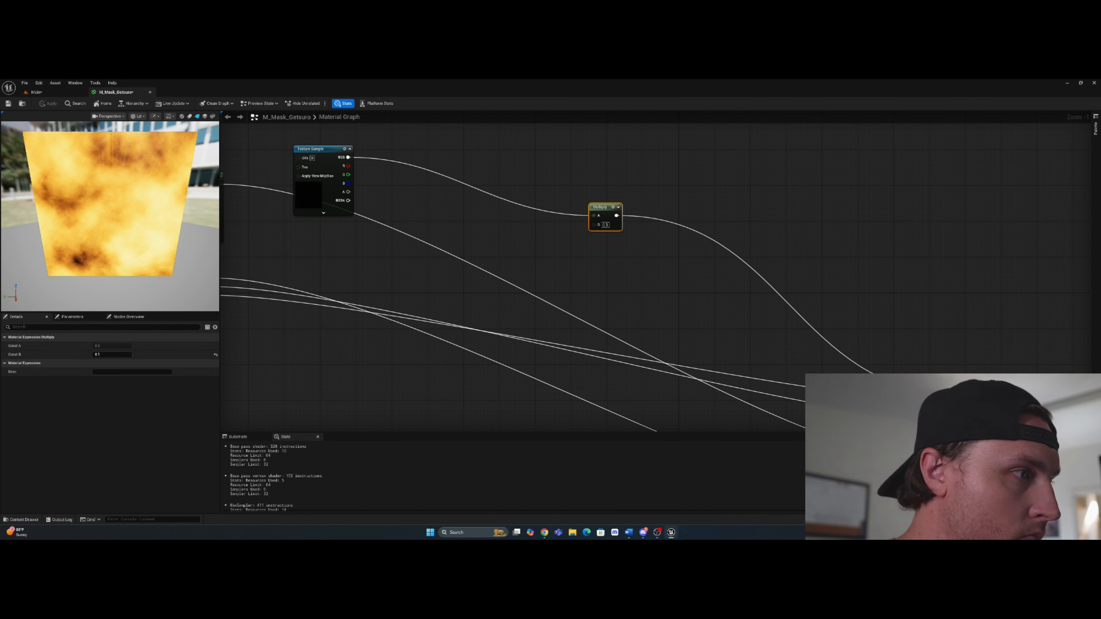
# Step: Set the Material_Animation parameter to 0.1 in the material's parameter list and save the material
pyautogui.click(72, 317)
pyautogui.click(263, 225)
pyautogui.click(80, 353)
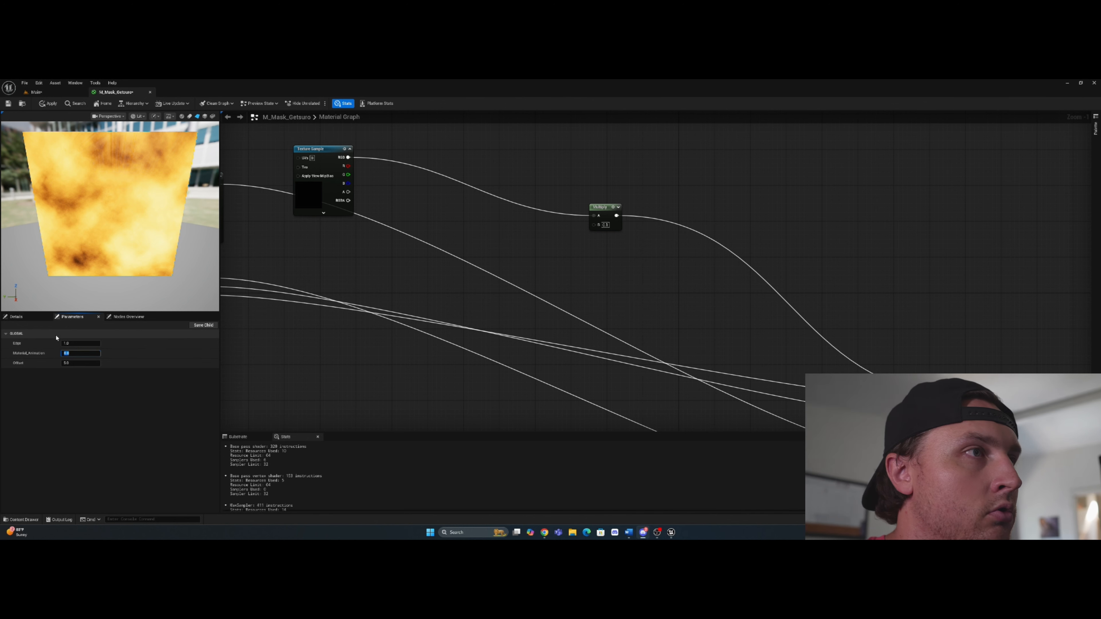
pyautogui.click(73, 354)
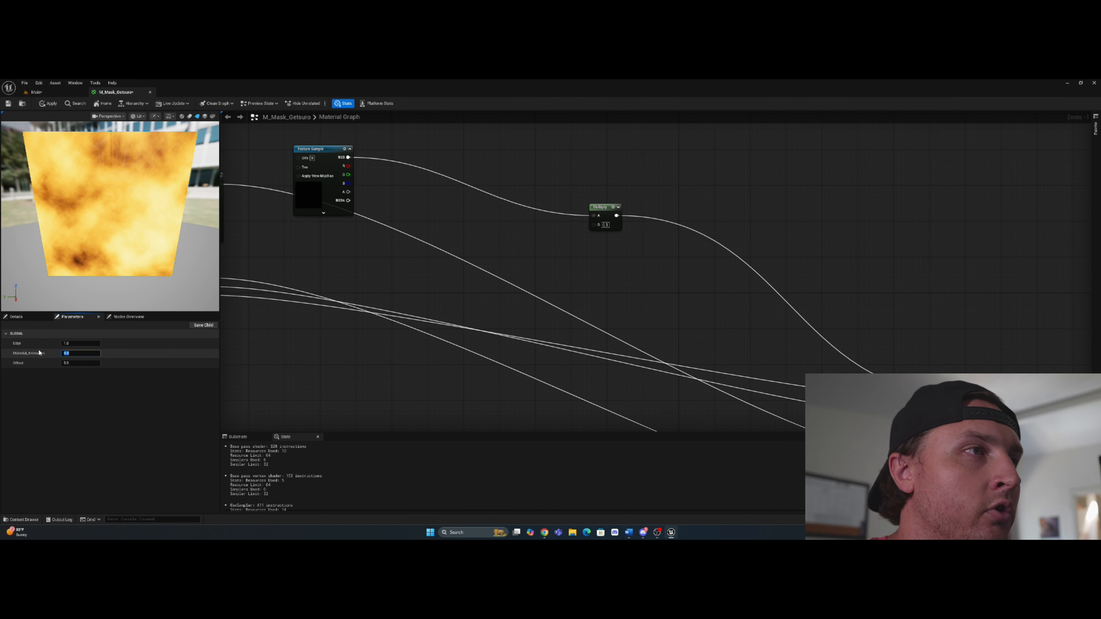
pyautogui.press('Return')
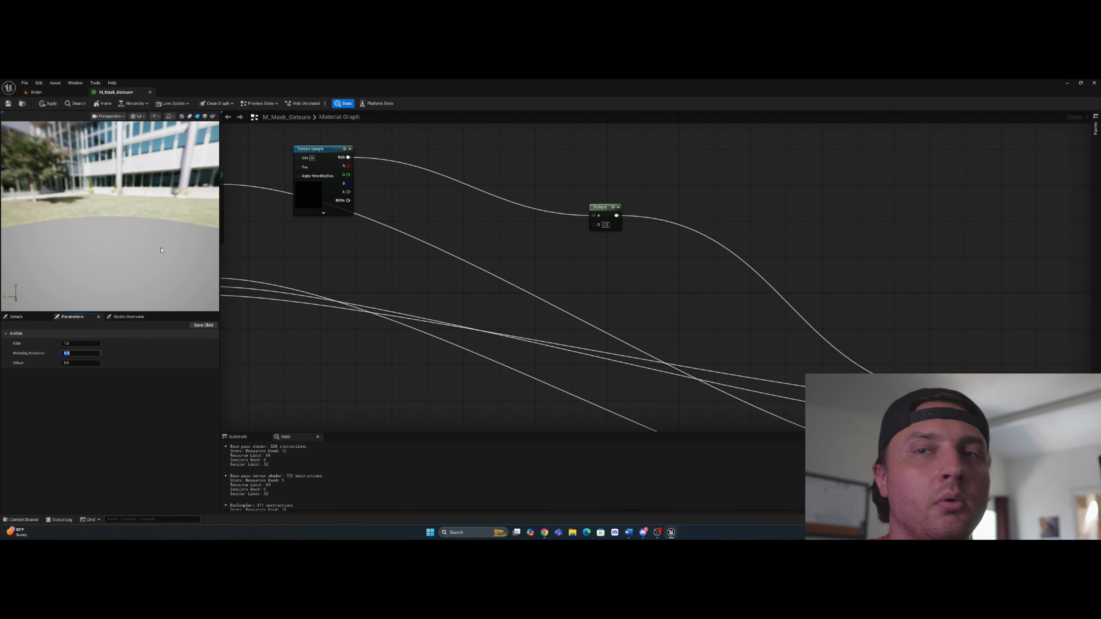
pyautogui.write('0.1')
pyautogui.press('Return')
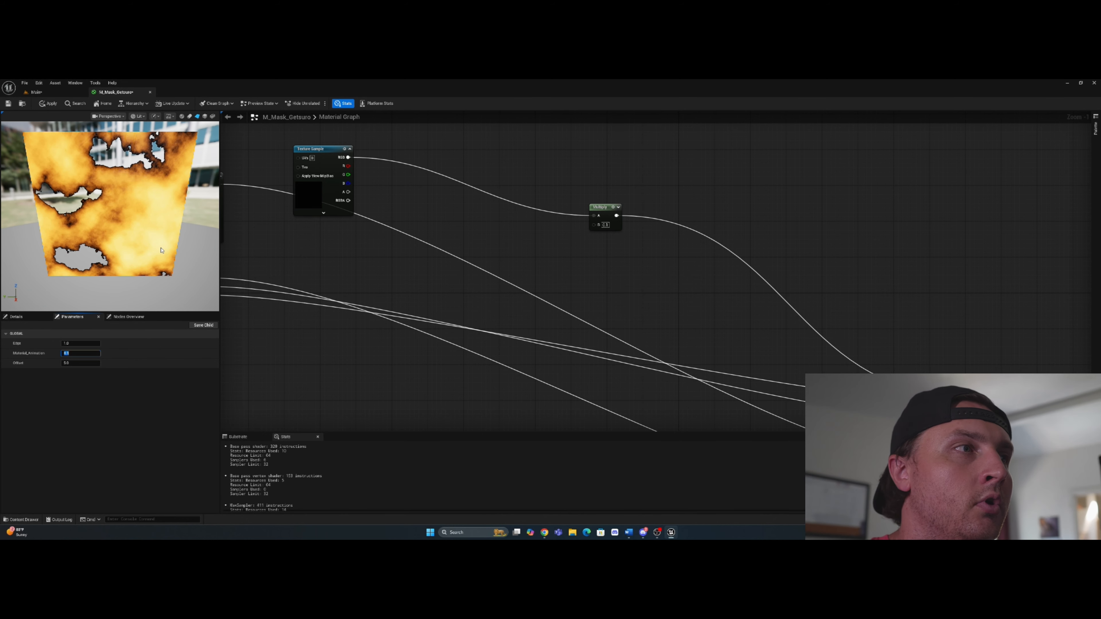
pyautogui.click(8, 104)
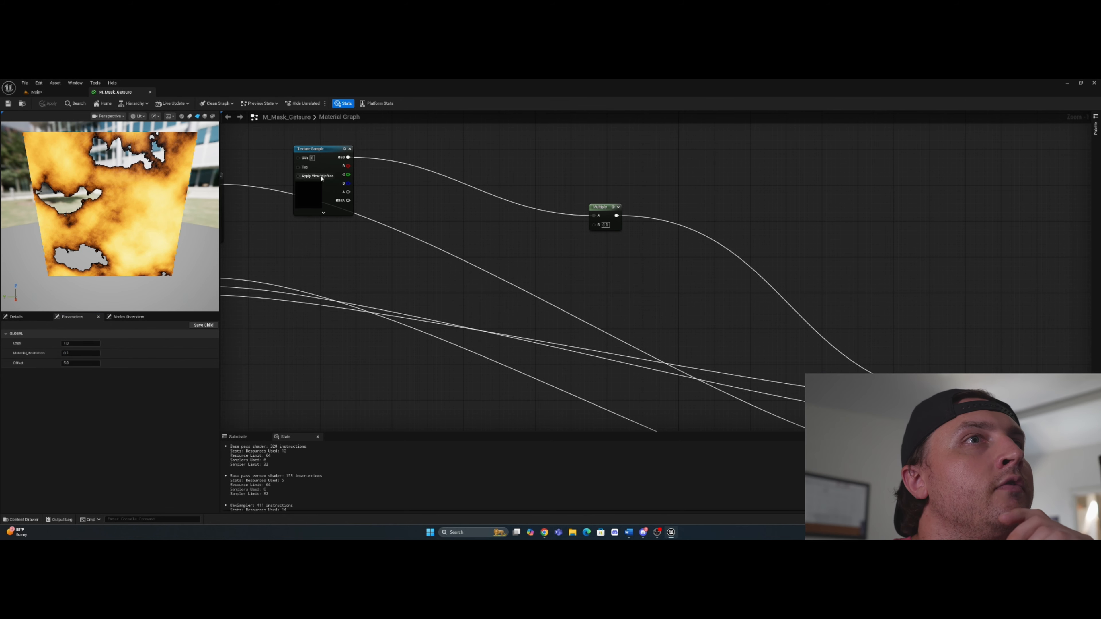
# Step: Copy the dissolve effect's node network from the lower part of the mask material graph
pyautogui.scroll(-4, 336, 256)
pyautogui.moveTo(358, 287); pyautogui.dragTo(407, 241, button='right')
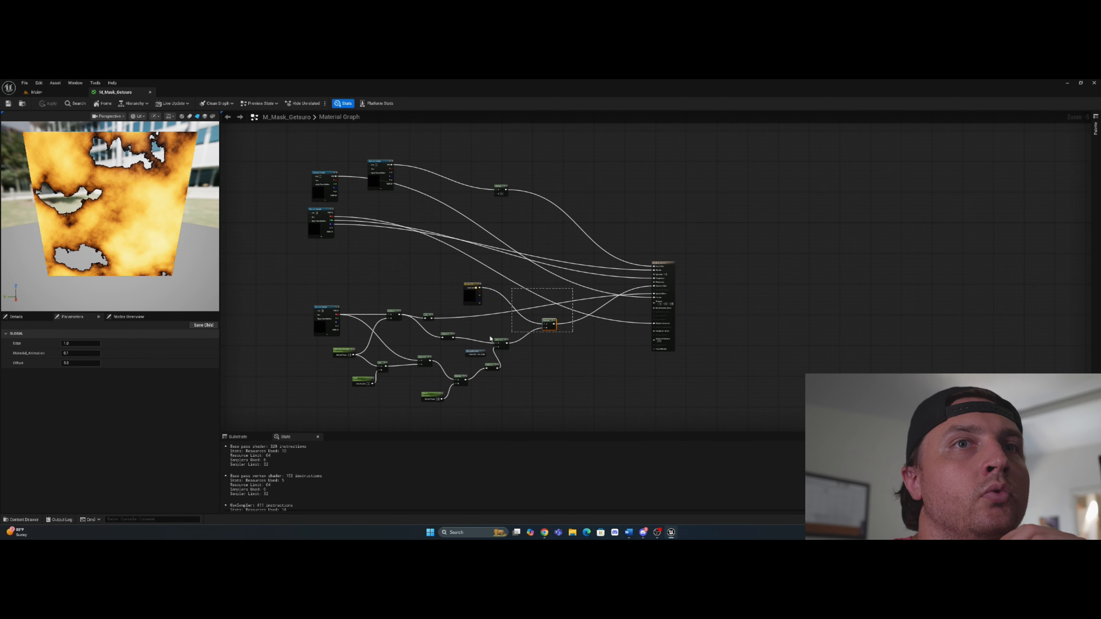
pyautogui.moveTo(490, 339); pyautogui.dragTo(273, 399)
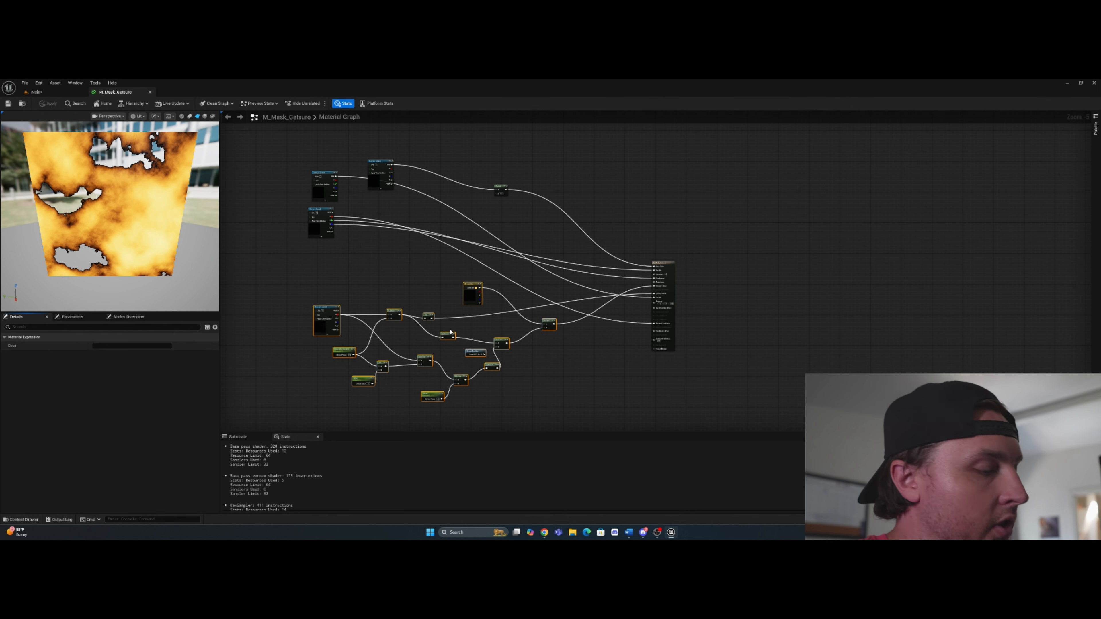
# Step: Switch to Notepad, paste the copied material nodes into a new document, and minimize it
pyautogui.click(458, 530)
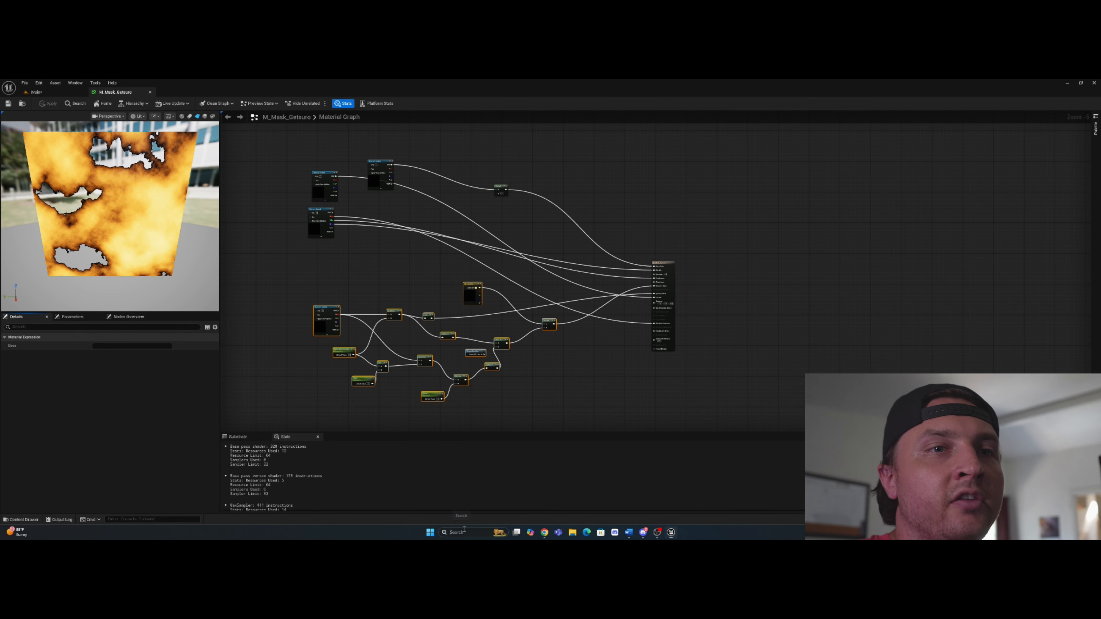
pyautogui.write('not')
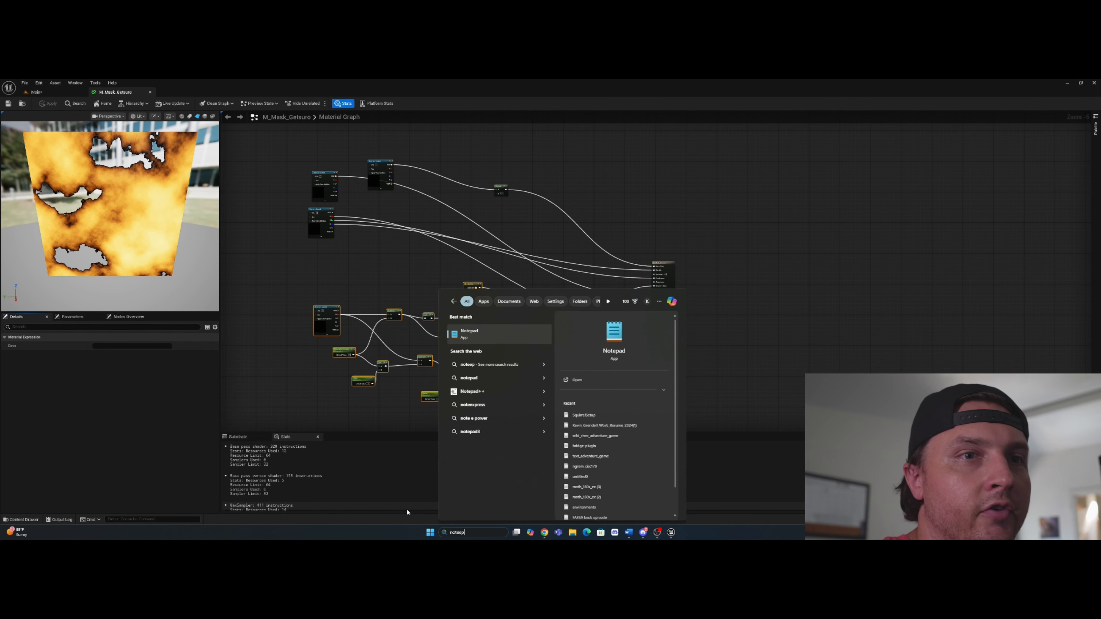
pyautogui.write('epad')
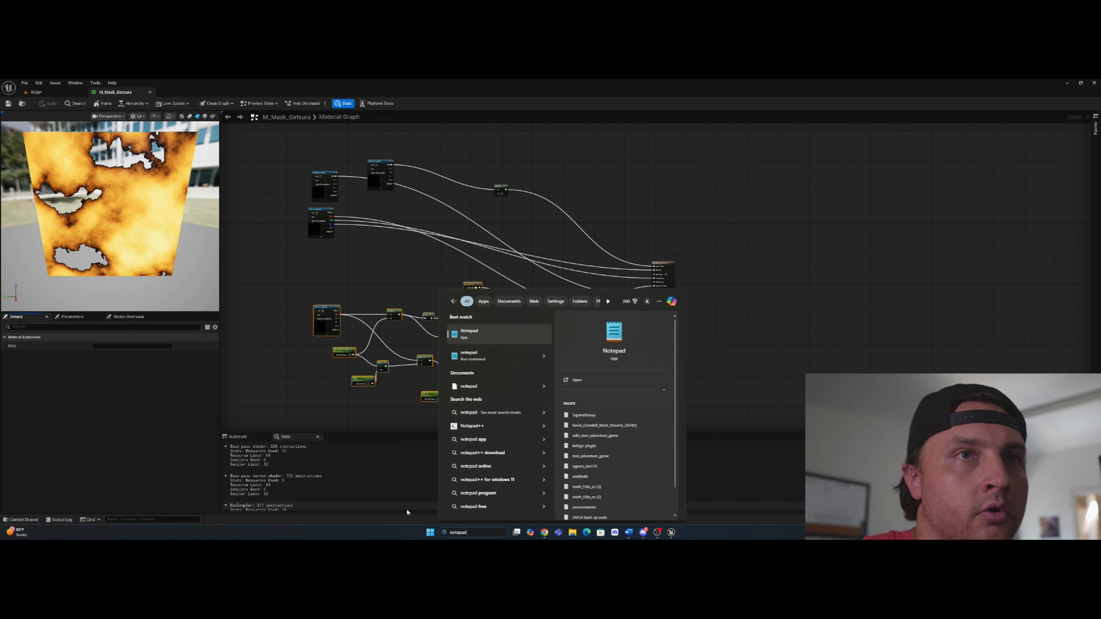
pyautogui.press('Return')
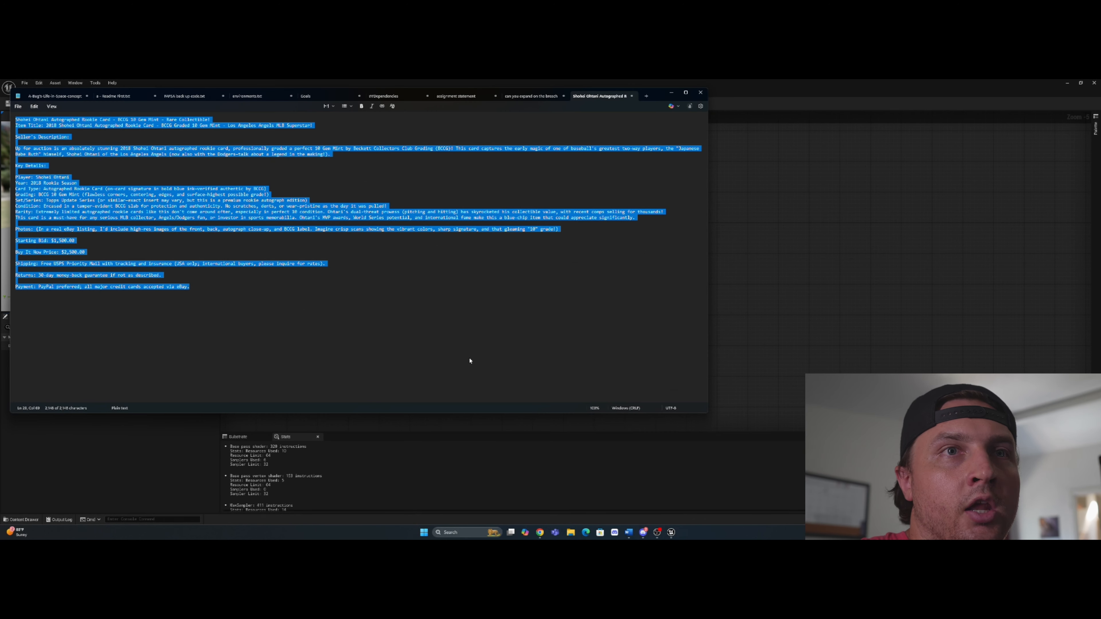
pyautogui.click(647, 96)
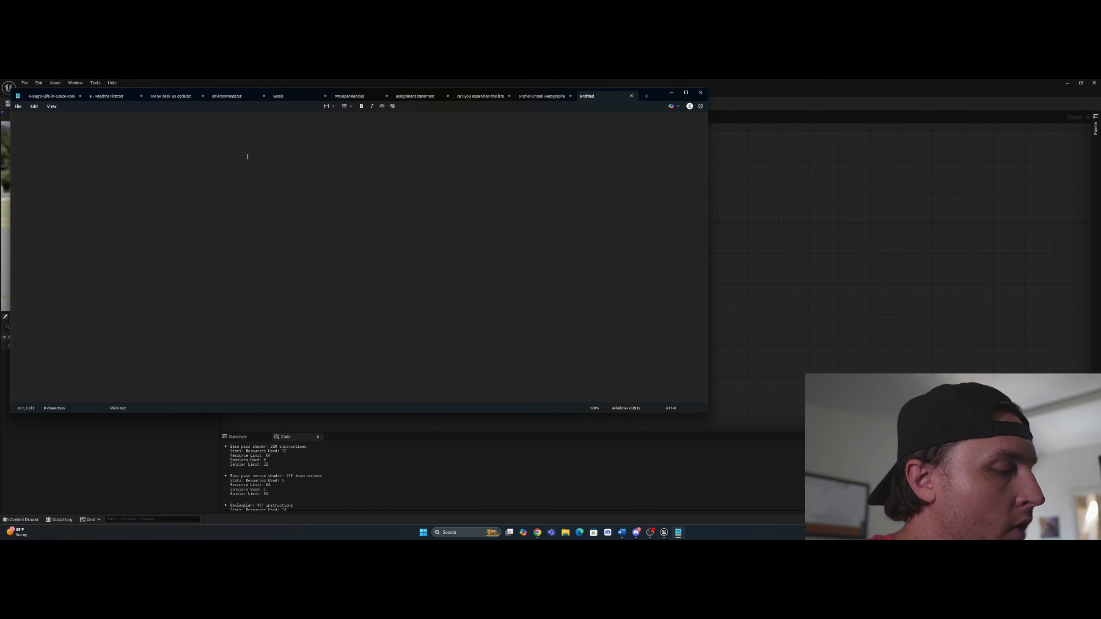
pyautogui.hotkey('ctrl', 'v')
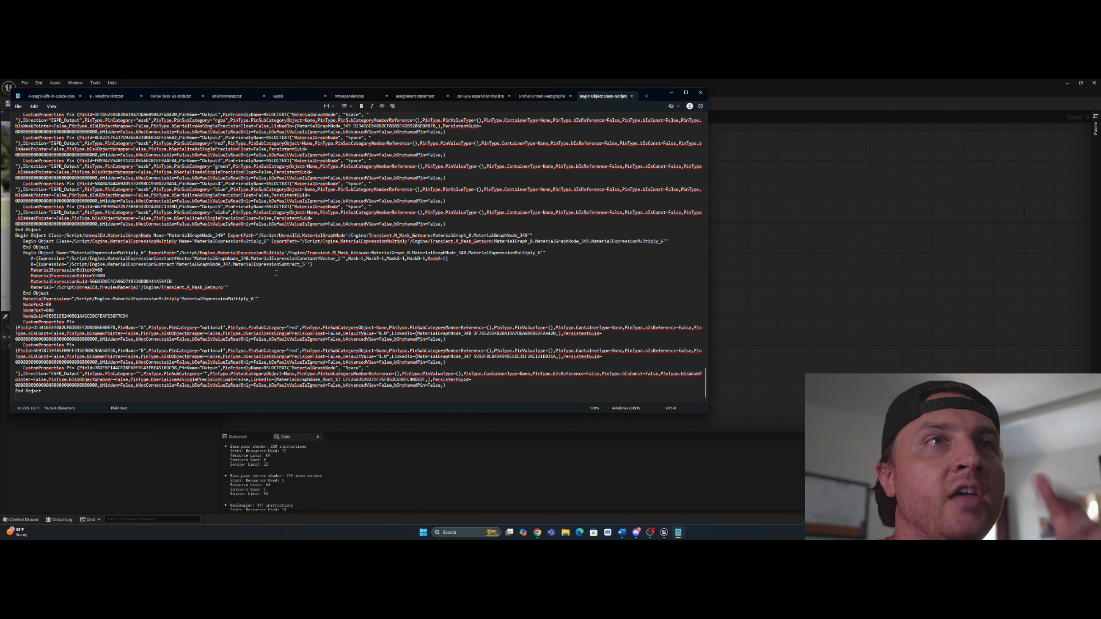
pyautogui.click(671, 92)
# Step: Return to the level and show the contents of the Getsuro subfolder in the content browser
pyautogui.scroll(1, 342, 264)
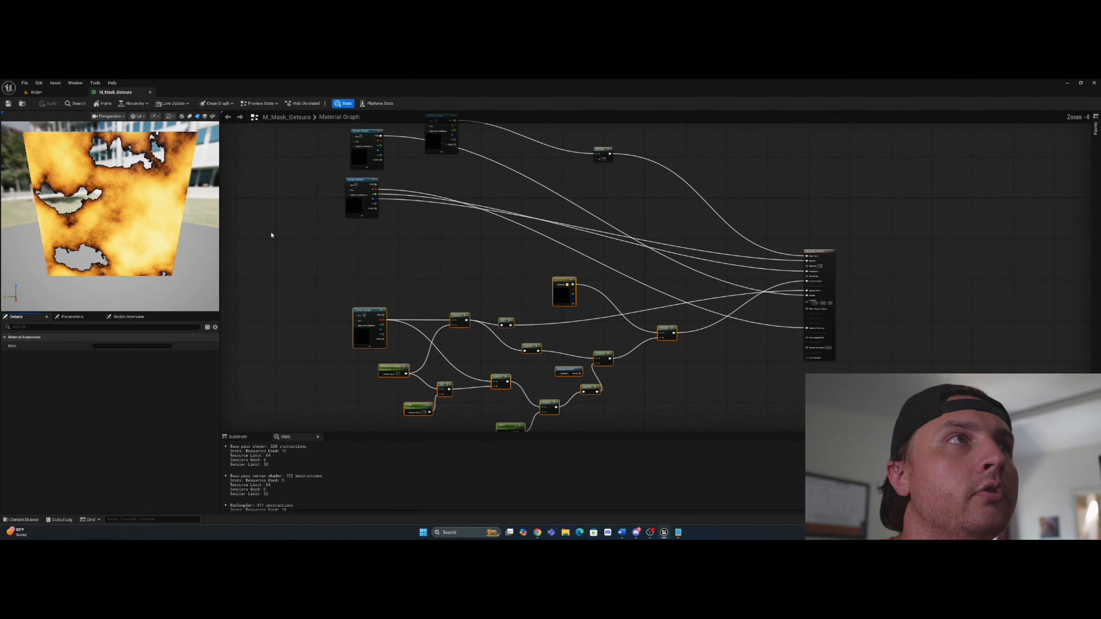
pyautogui.click(52, 92)
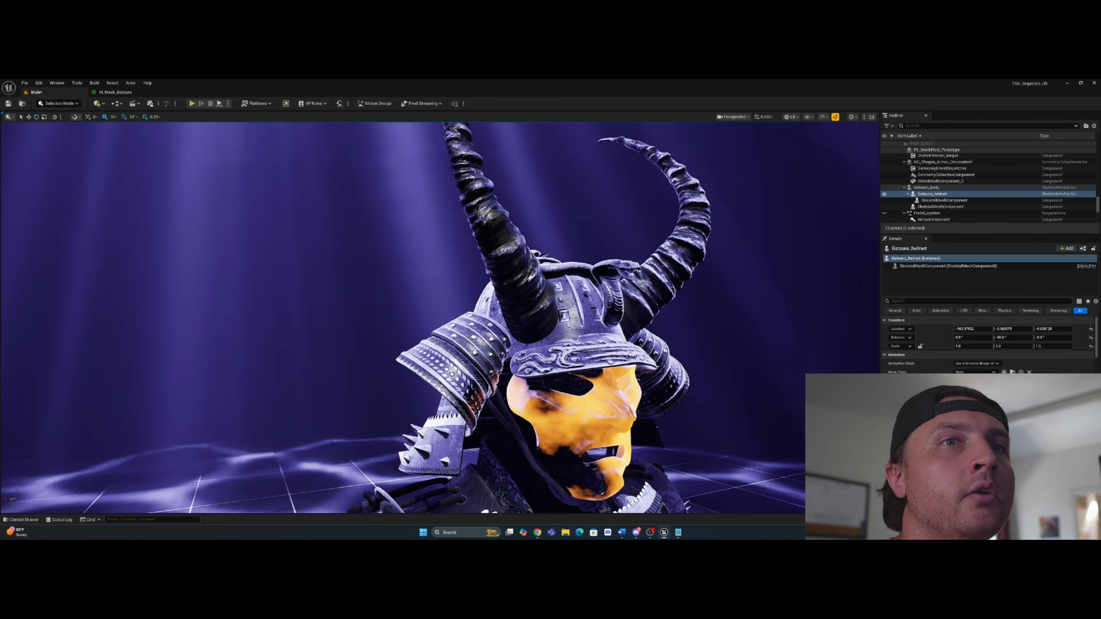
pyautogui.moveTo(384, 301); pyautogui.dragTo(406, 321, button='right')
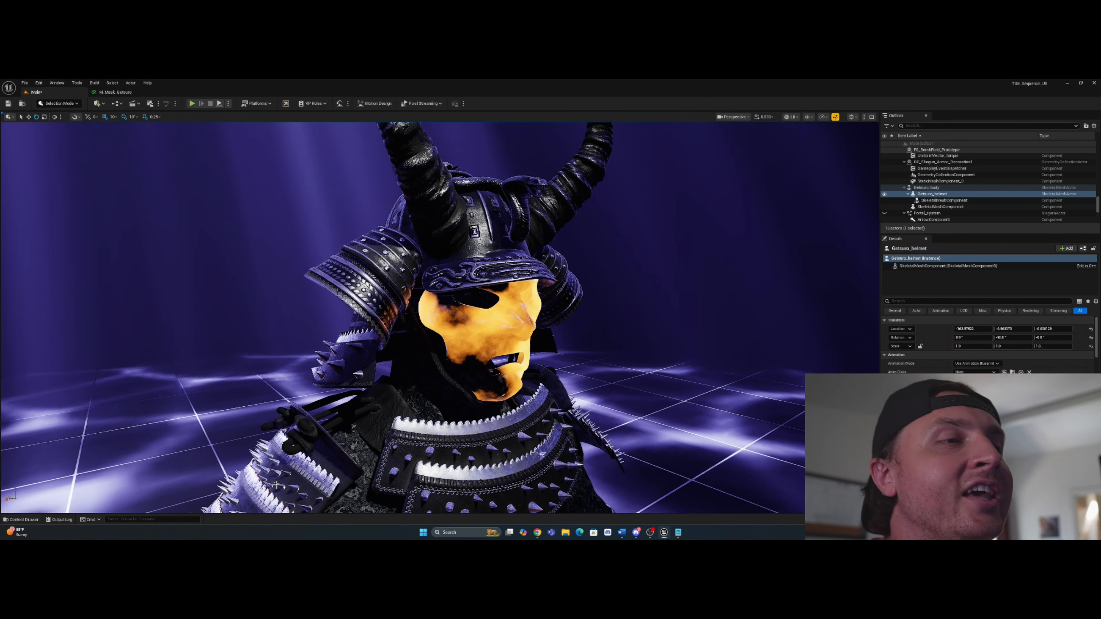
pyautogui.hotkey('ctrl', 'space')
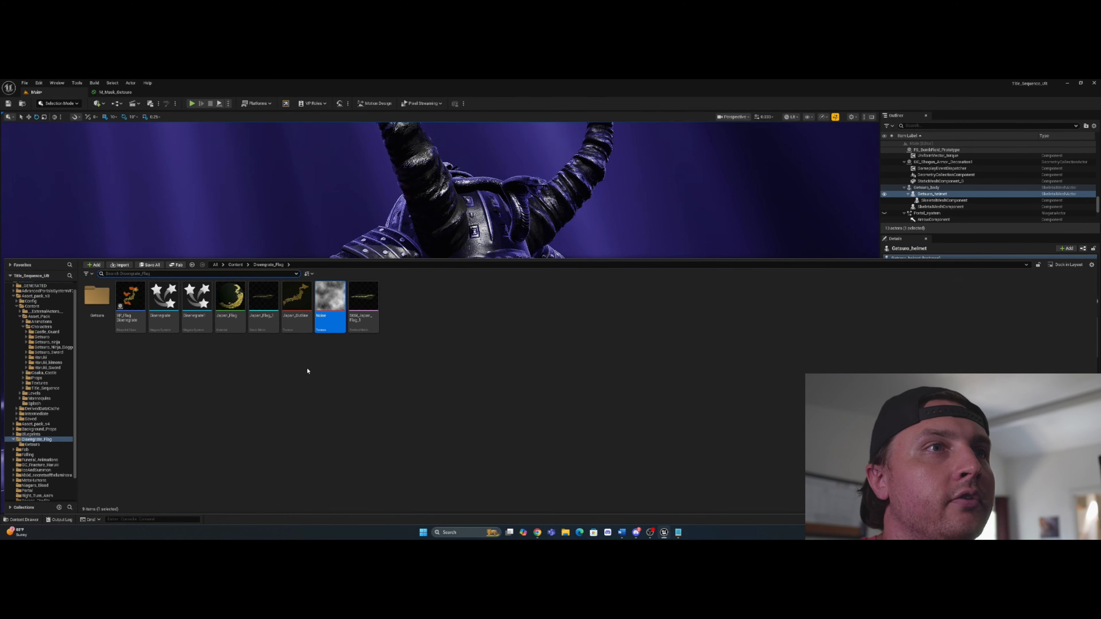
pyautogui.doubleClick(96, 321)
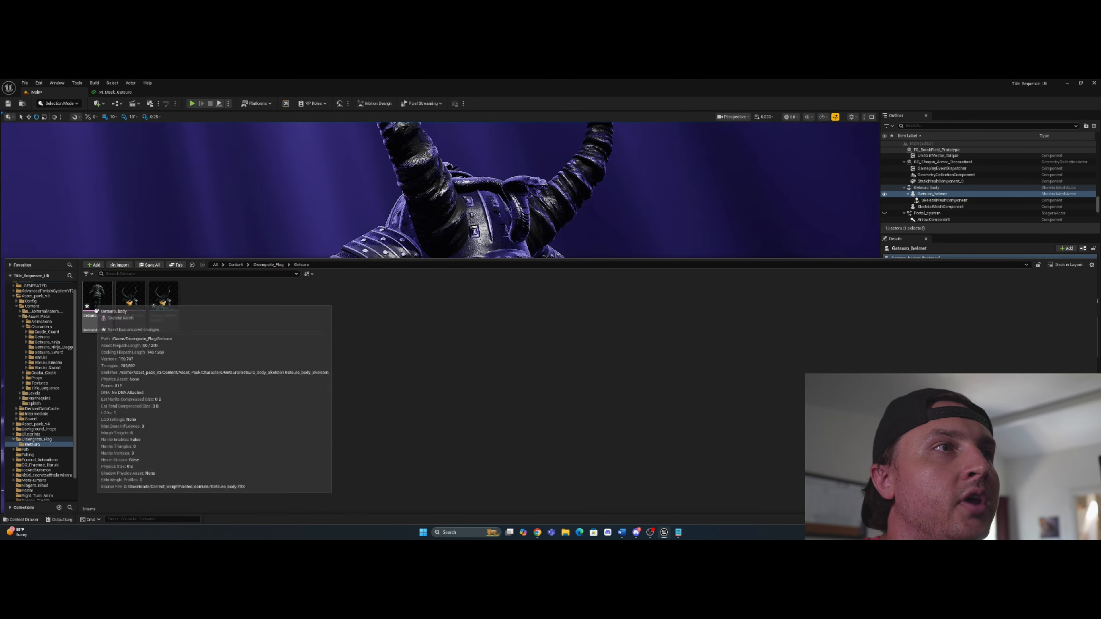
pyautogui.hotkey('ctrl', 'space')
pyautogui.hotkey('ctrl', 'space')
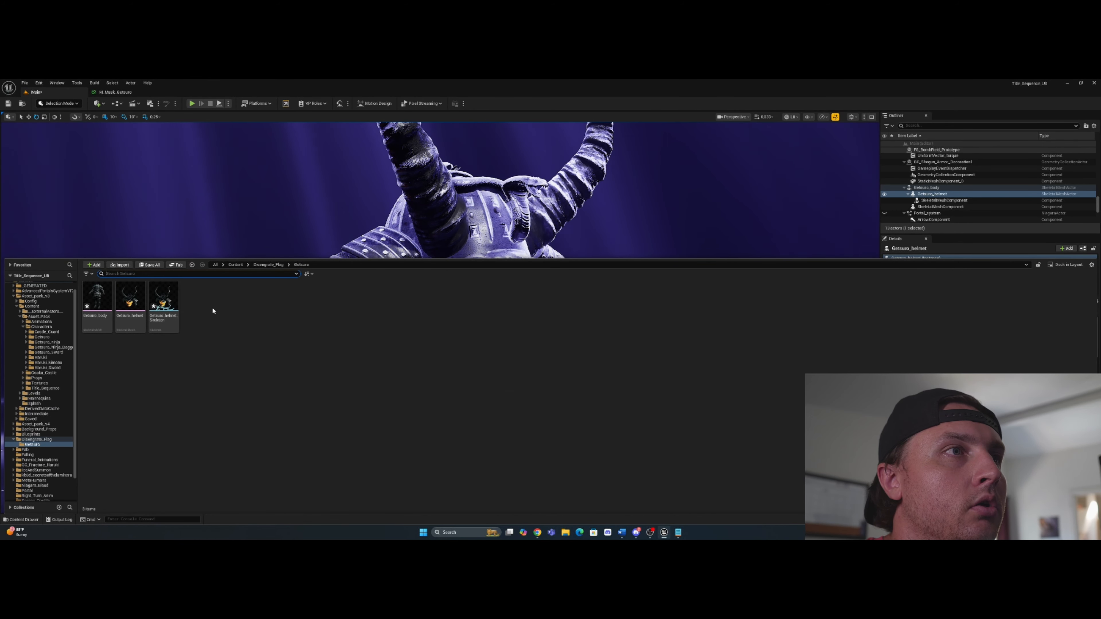
# Step: Create a Niagara System in the Getsuro folder using the Fountain emitter as its base
pyautogui.rightClick(212, 309)
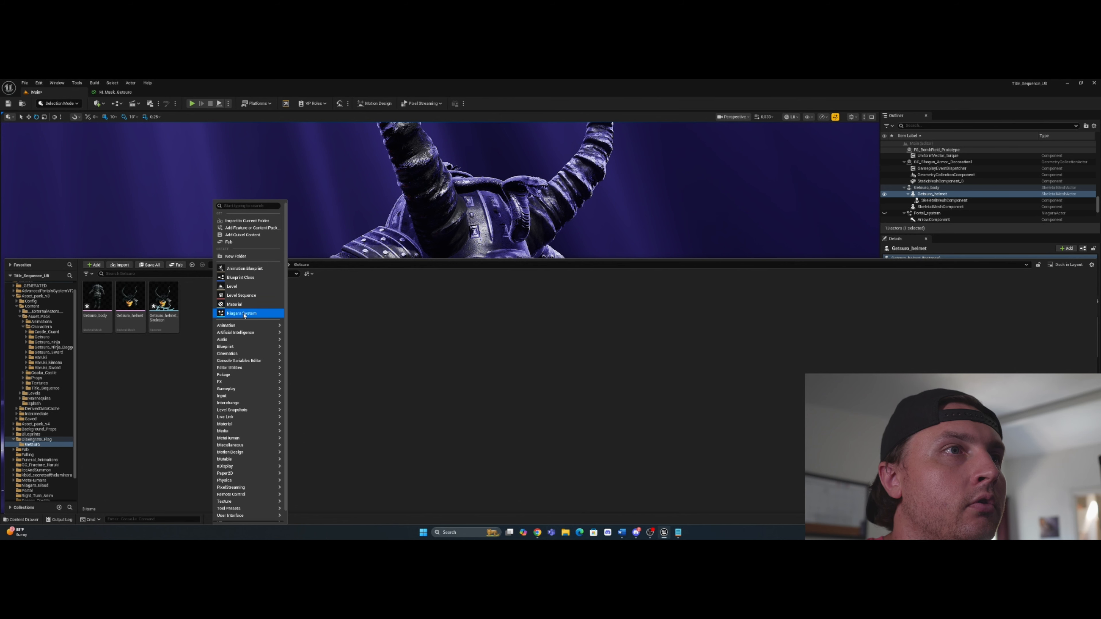
pyautogui.press('Escape')
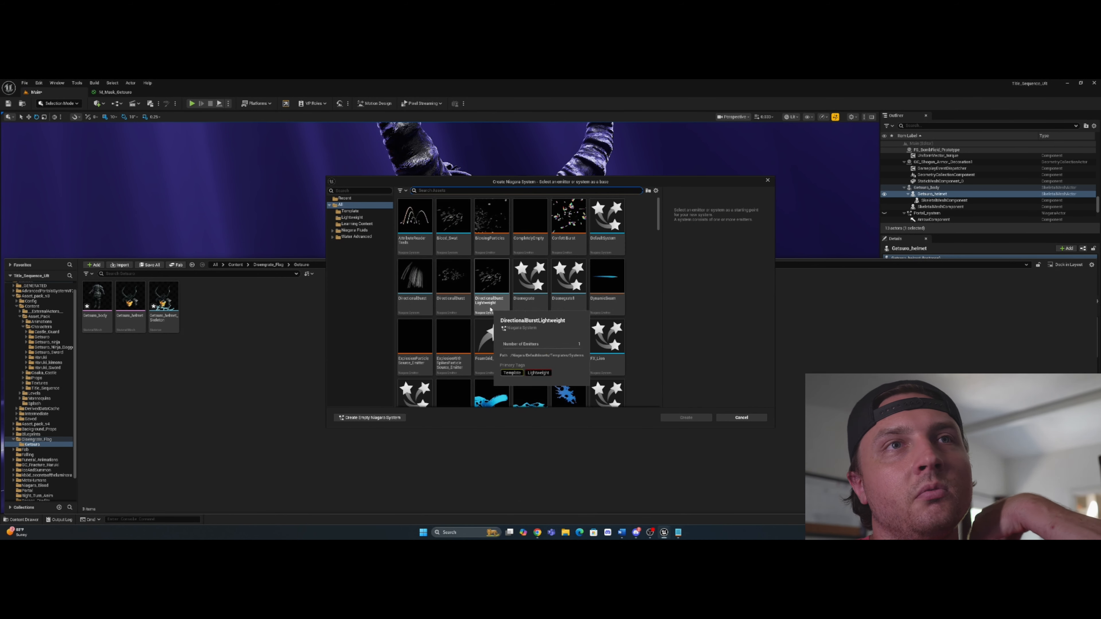
pyautogui.scroll(-3, 490, 303)
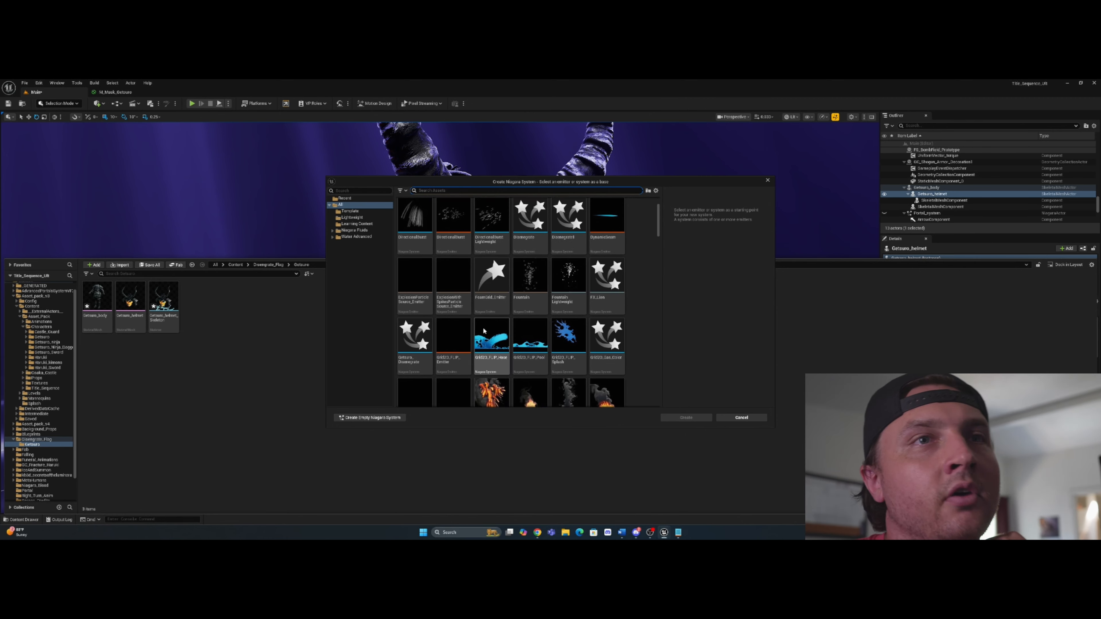
pyautogui.scroll(-5, 481, 323)
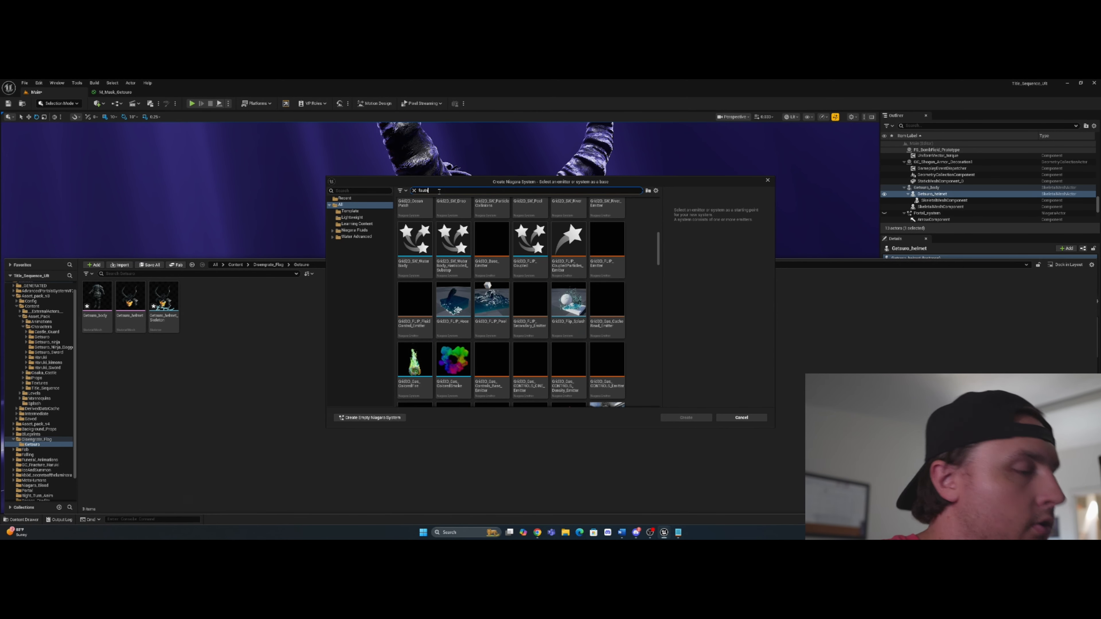
pyautogui.write('ain')
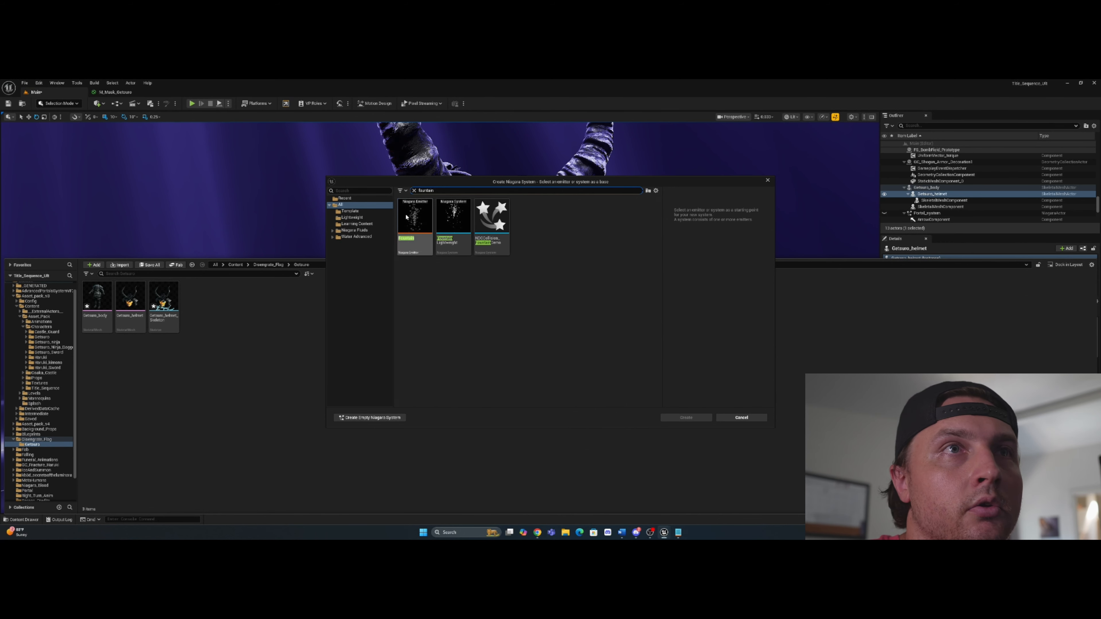
pyautogui.click(414, 221)
pyautogui.click(679, 418)
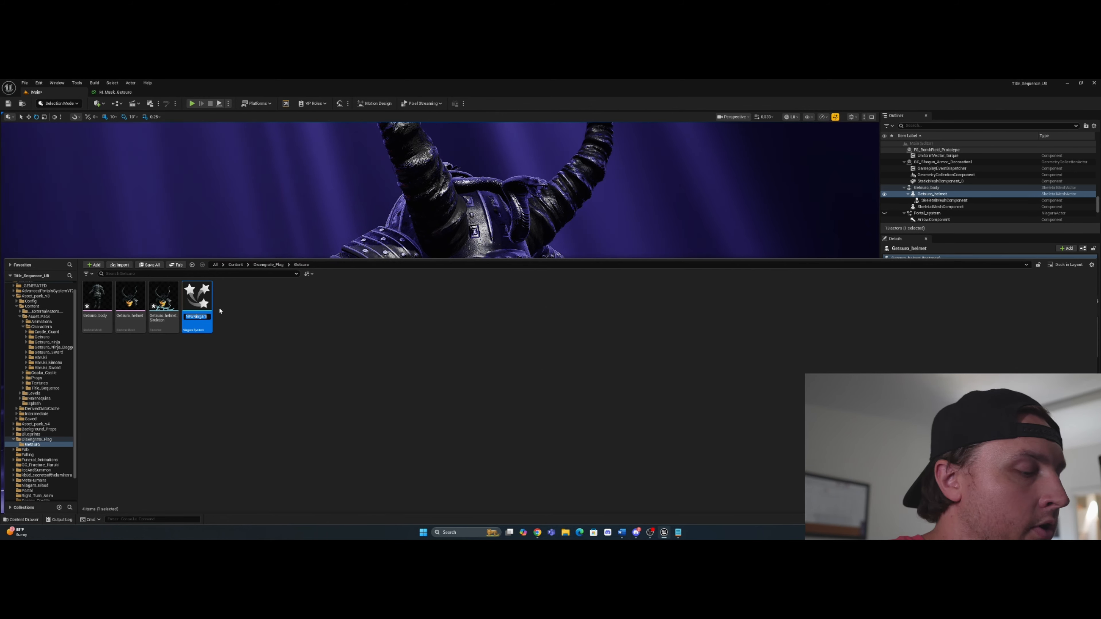
# Step: Name the new Niagara System Erosion and open it for editing
pyautogui.write('Erosion')
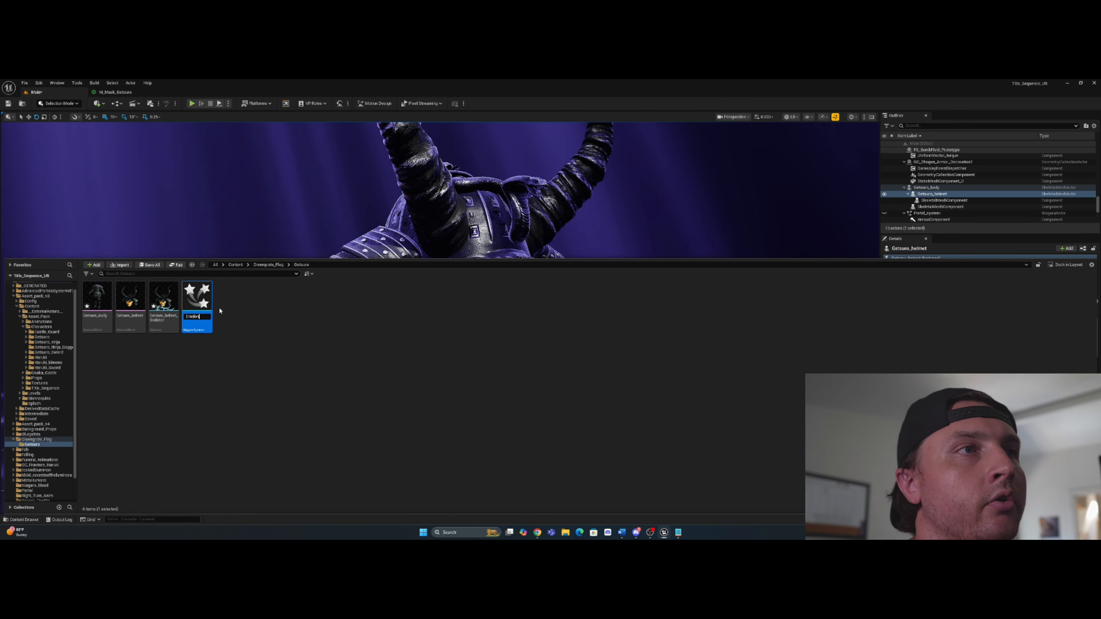
pyautogui.press('Return')
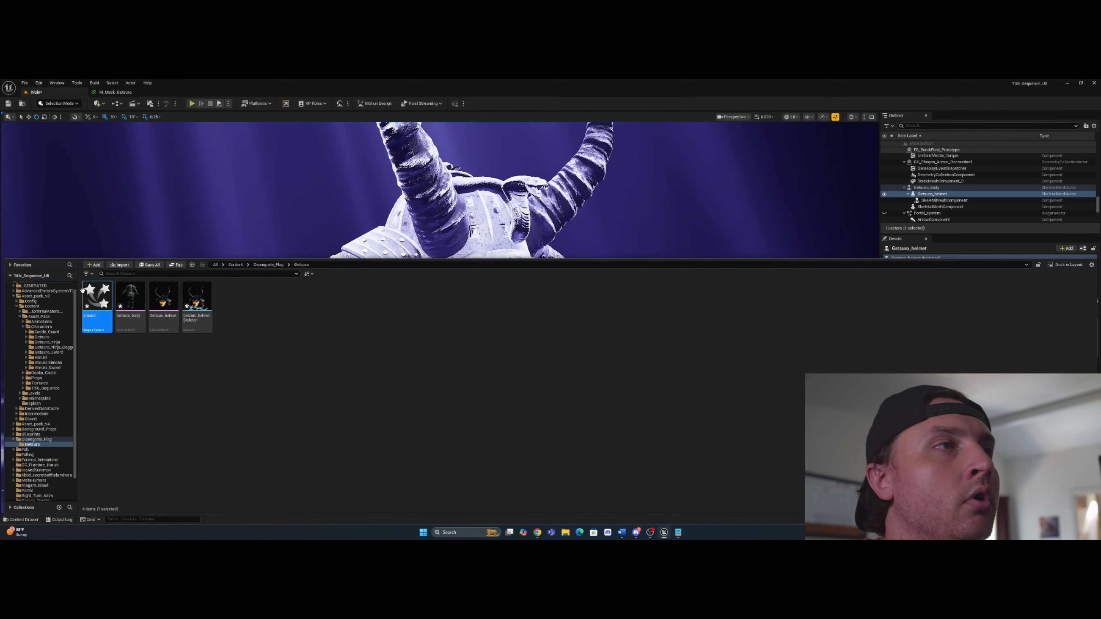
pyautogui.doubleClick(109, 306)
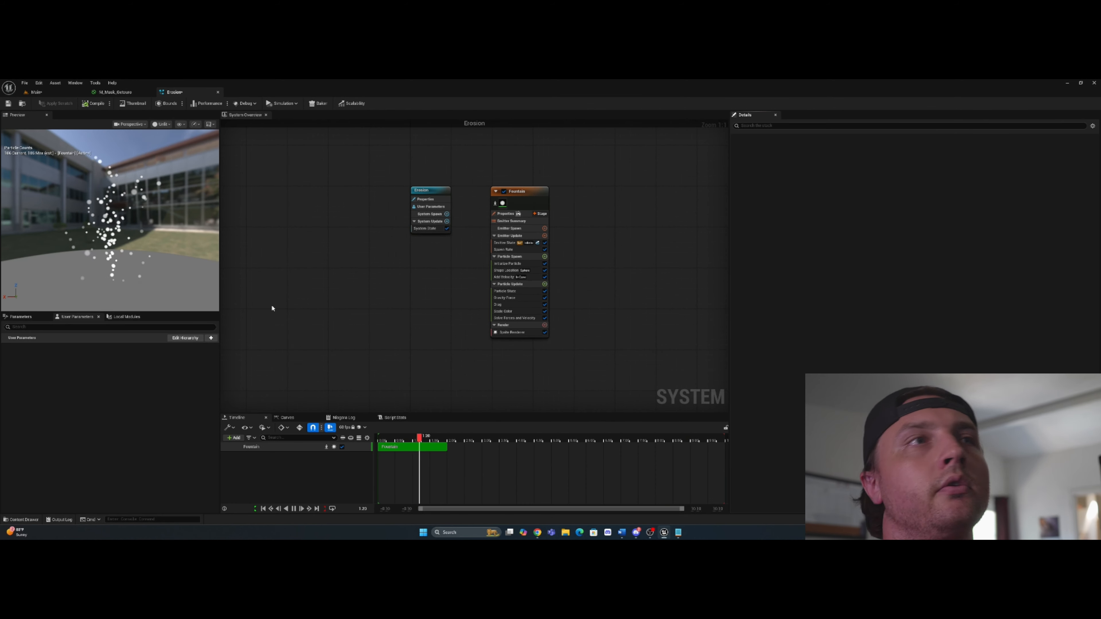
# Step: Delete the Gravity Force, Shape Location and Add Velocity modules from the Fountain emitter
pyautogui.click(513, 270)
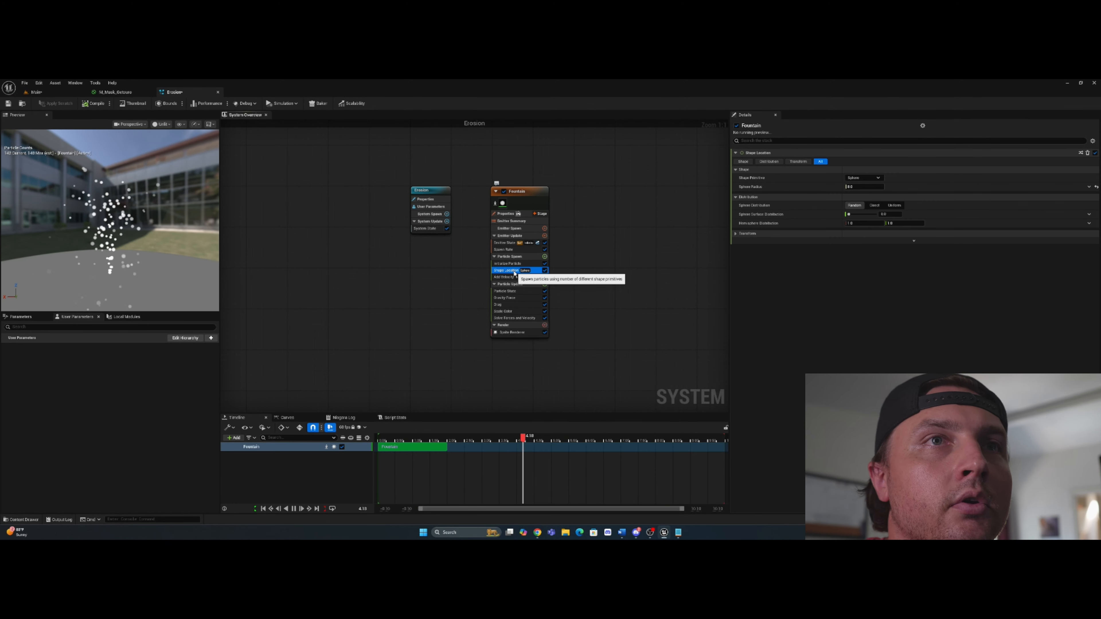
pyautogui.click(512, 298)
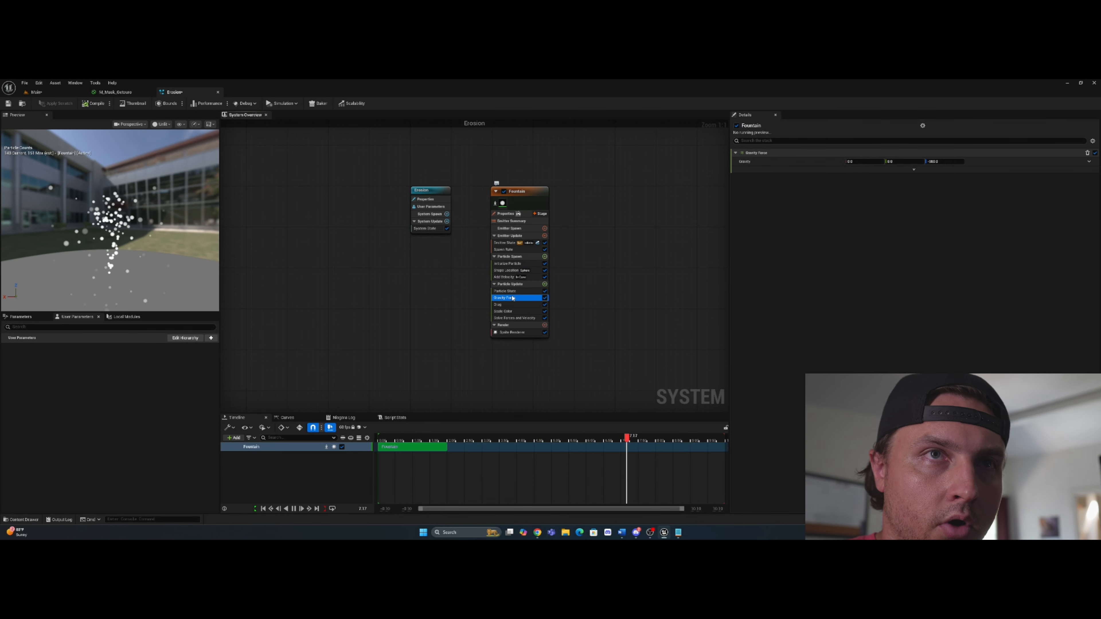
pyautogui.press('Delete')
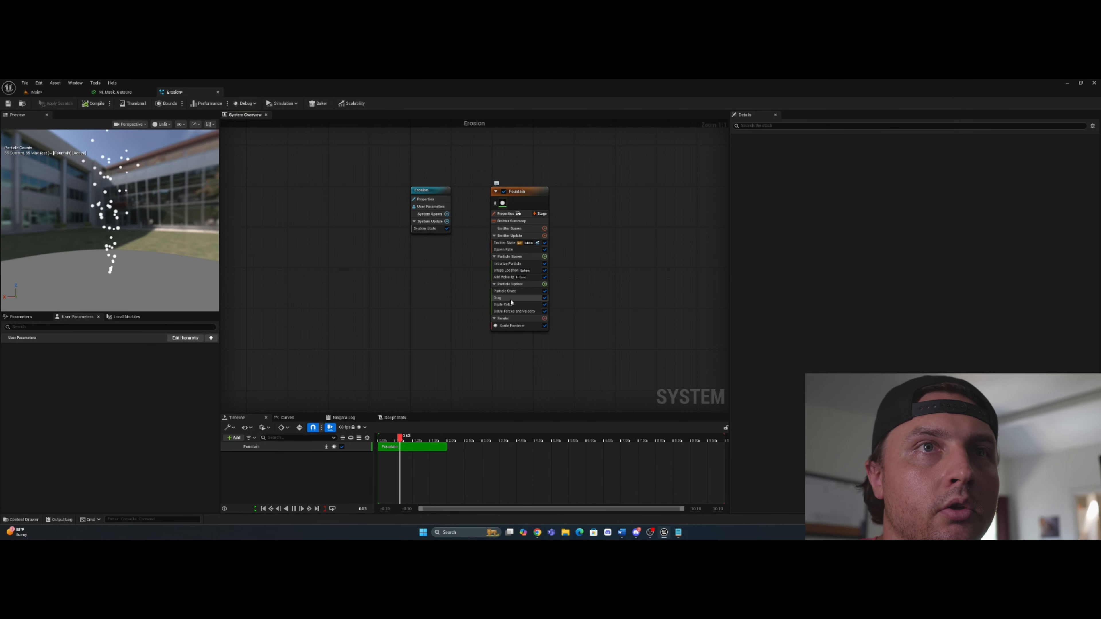
pyautogui.click(519, 271)
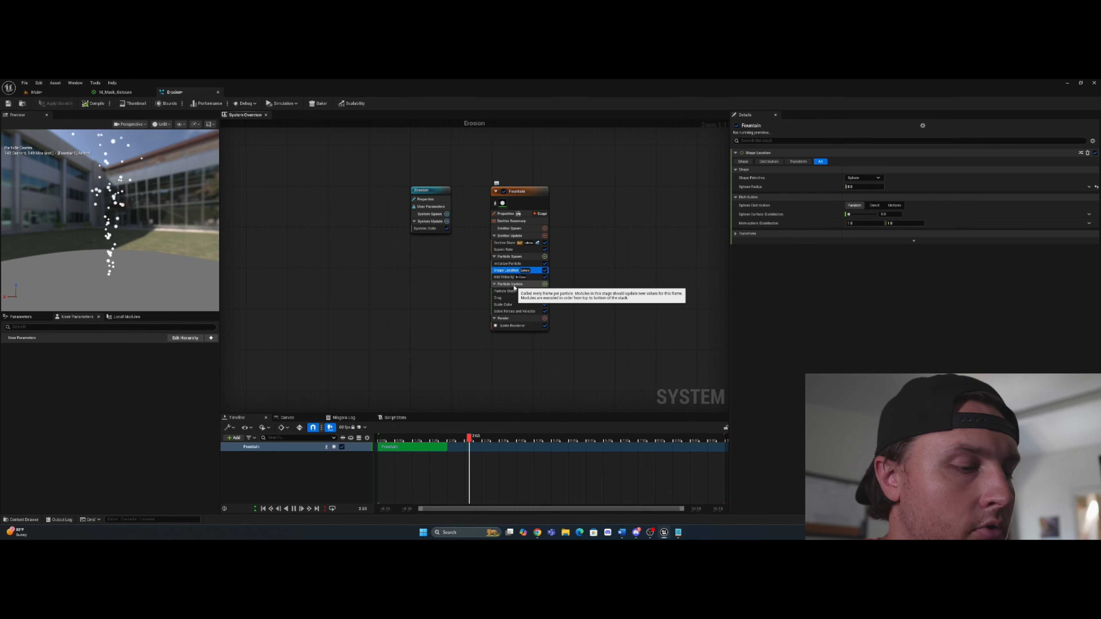
pyautogui.press('Delete')
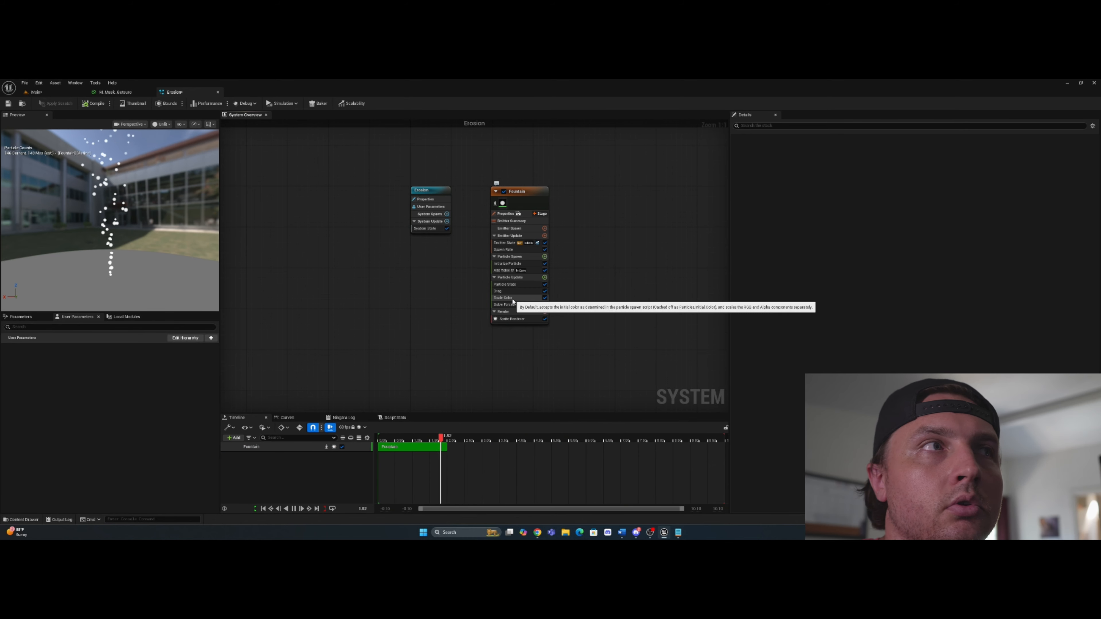
pyautogui.click(512, 271)
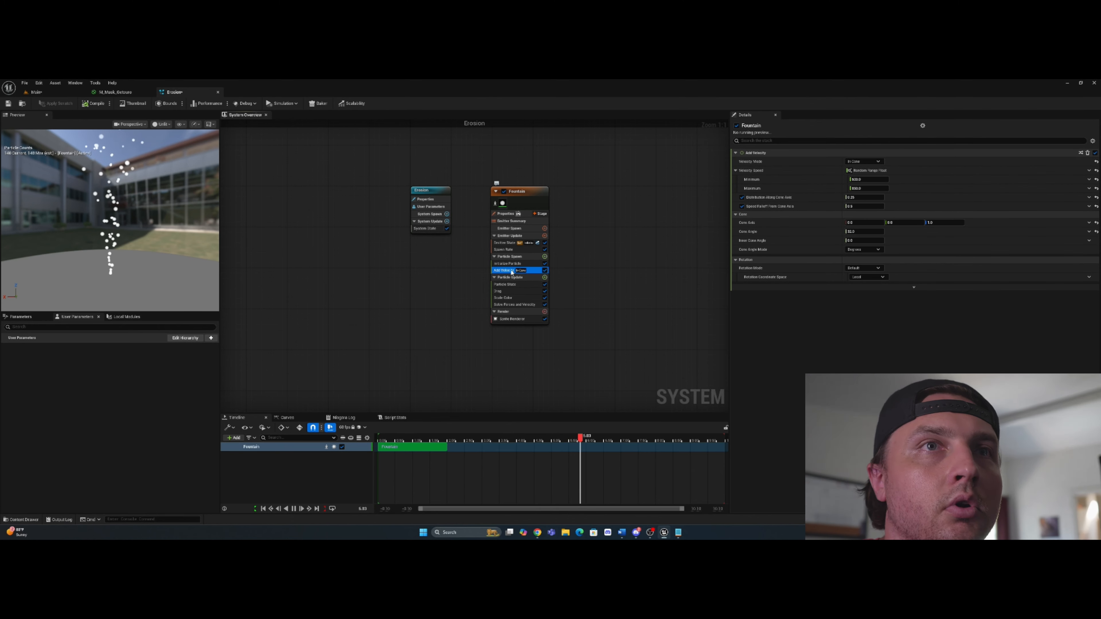
pyautogui.rightClick(512, 271)
pyautogui.click(527, 280)
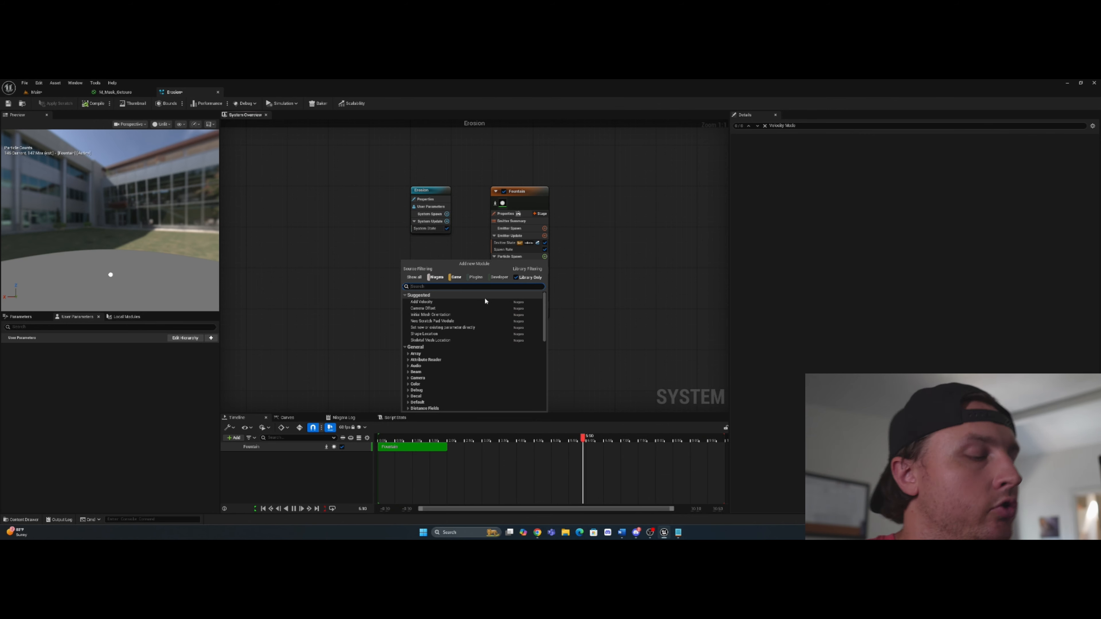
# Step: Add a New Scratch Pad Module to the emitter's Particle Spawn stage and spread apart its Input Map and Map Get nodes
pyautogui.write('scratc')
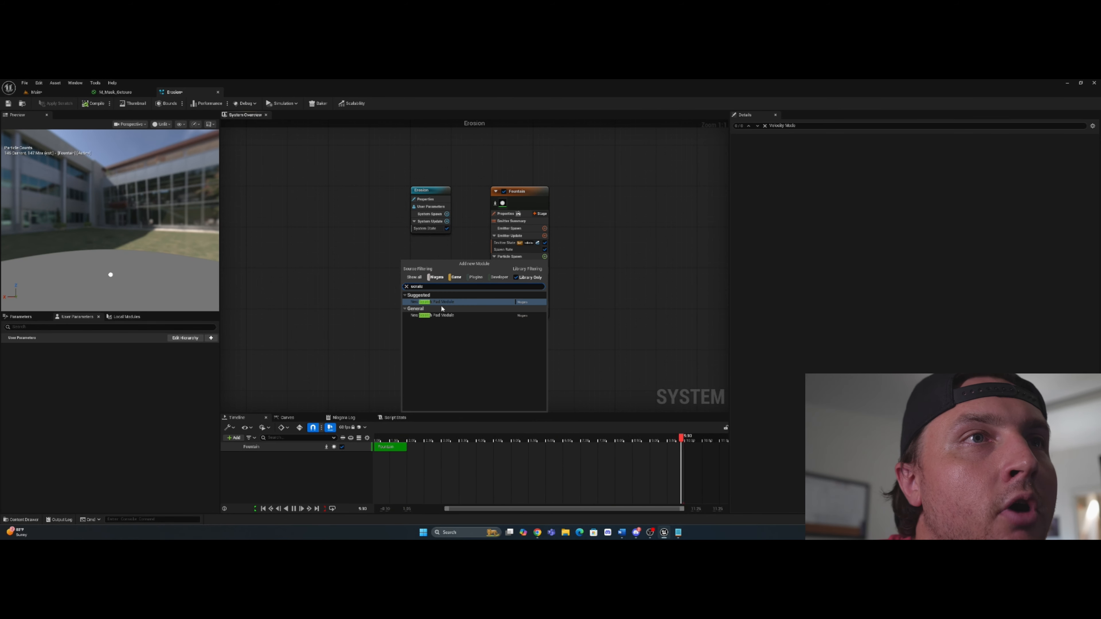
pyautogui.click(441, 315)
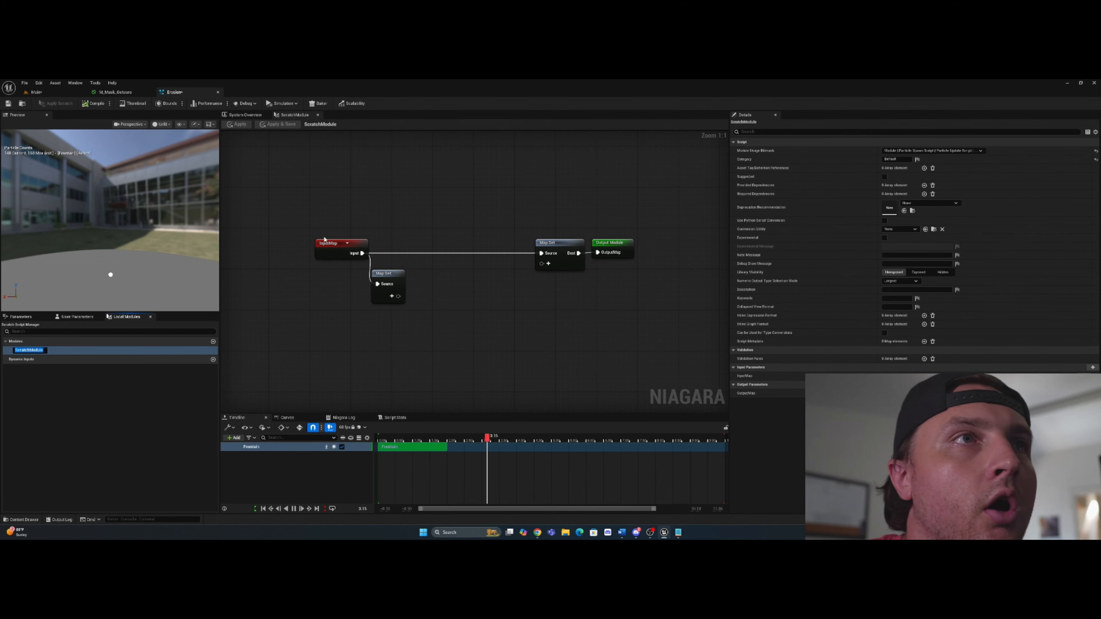
pyautogui.moveTo(324, 239); pyautogui.dragTo(290, 198)
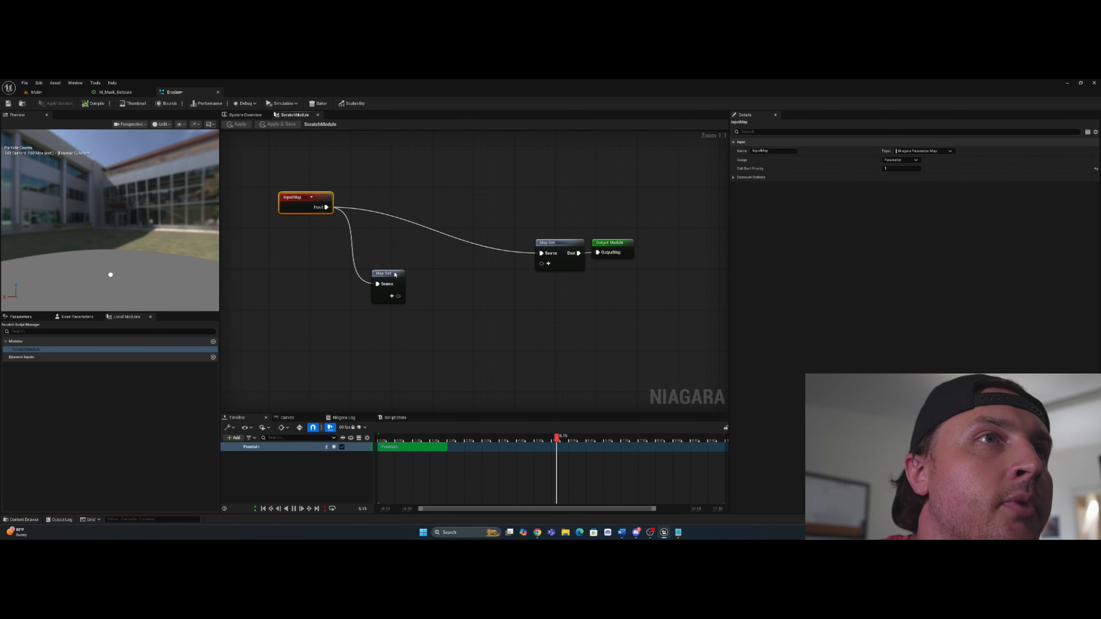
pyautogui.moveTo(395, 275); pyautogui.dragTo(406, 290)
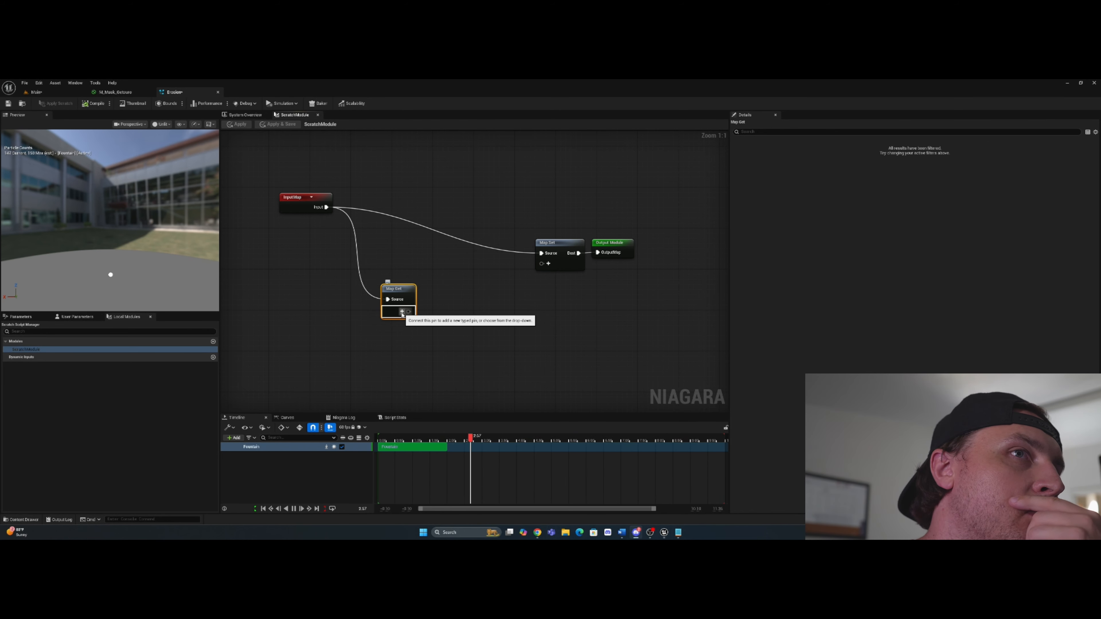
# Step: Add a Skeletal Mesh input to the scratch module's Map Get node, keeping its default name
pyautogui.click(402, 312)
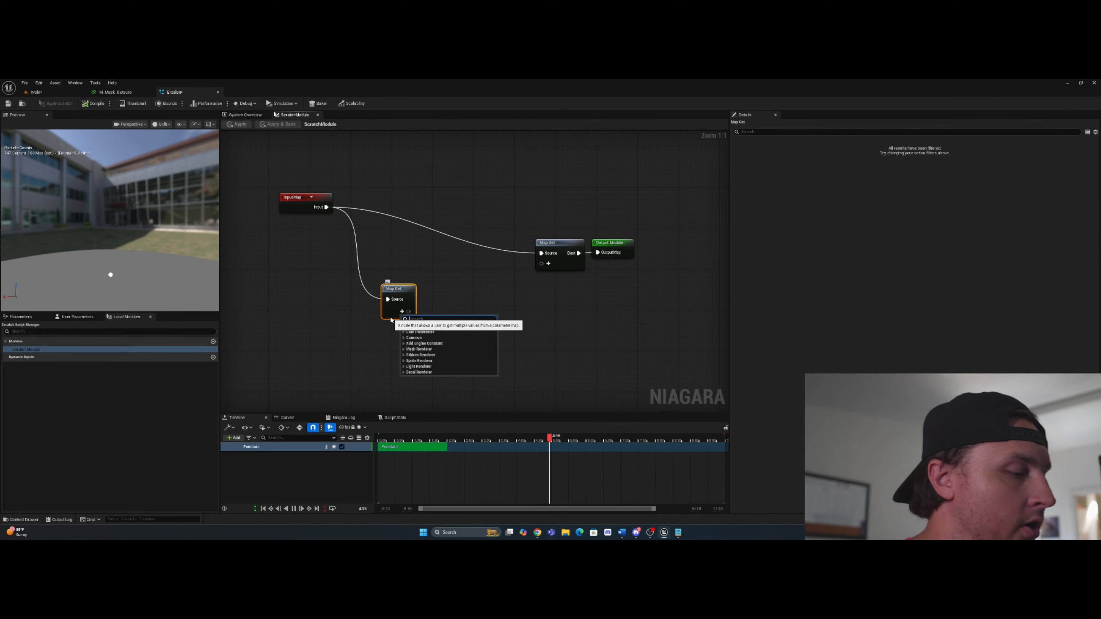
pyautogui.write('skele')
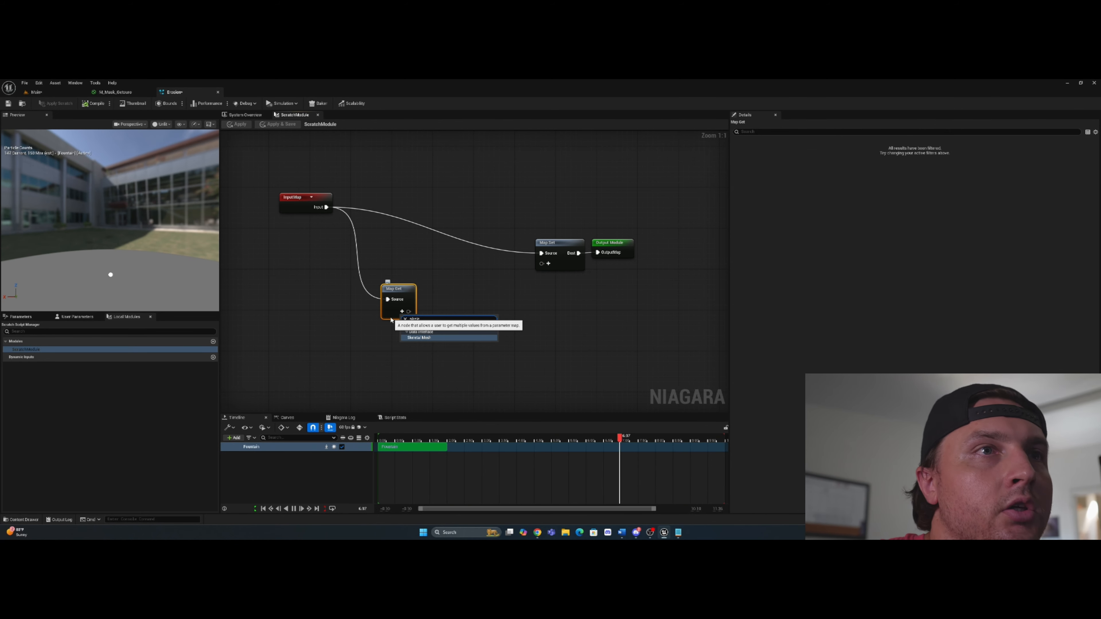
pyautogui.click(433, 337)
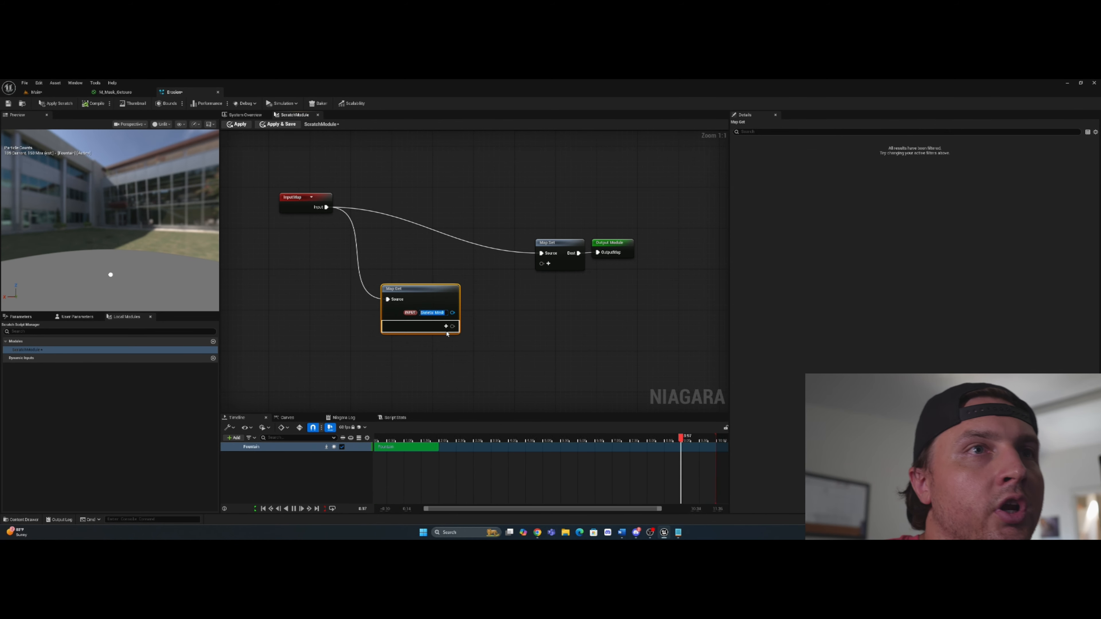
pyautogui.click(448, 369)
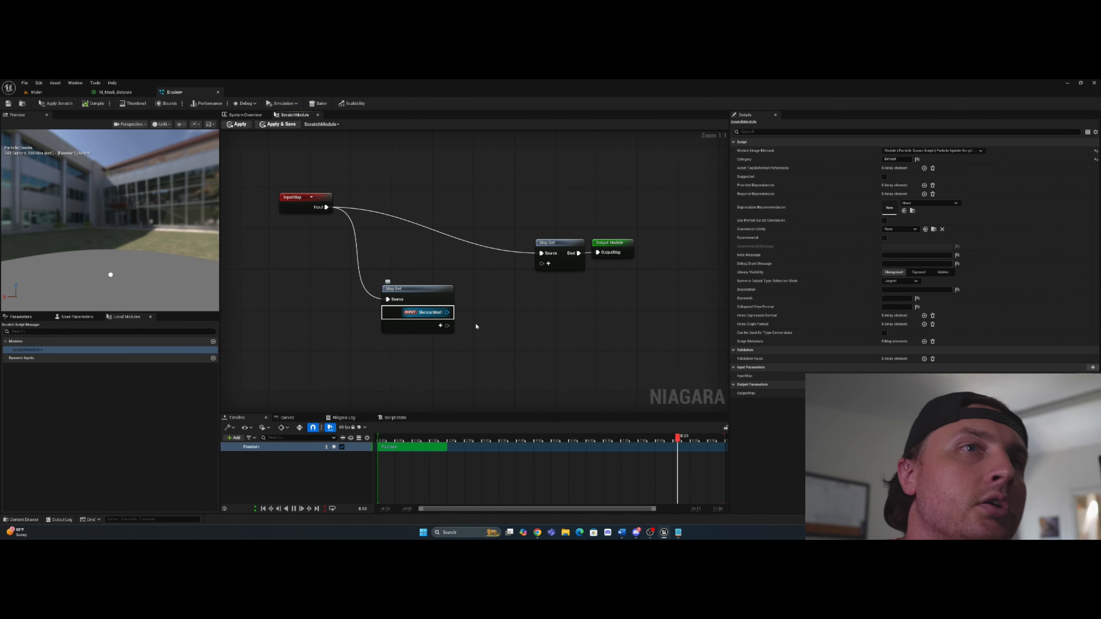
# Step: Create a Get Tri UV node fed by the Skeletal Mesh input
pyautogui.moveTo(447, 312); pyautogui.dragTo(519, 341)
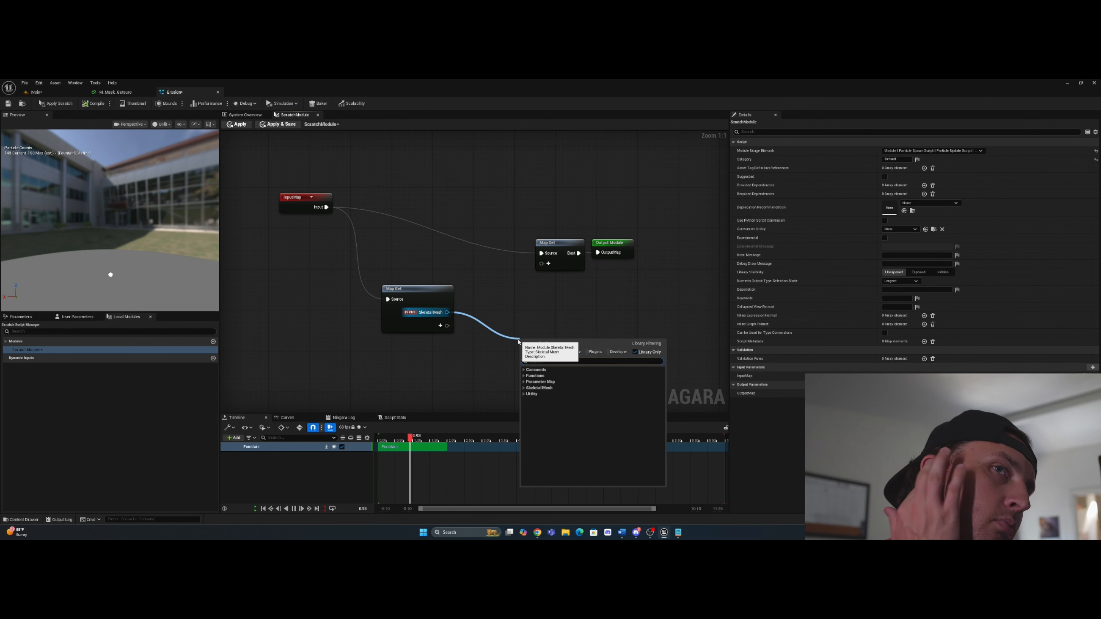
pyautogui.write('get tri uv')
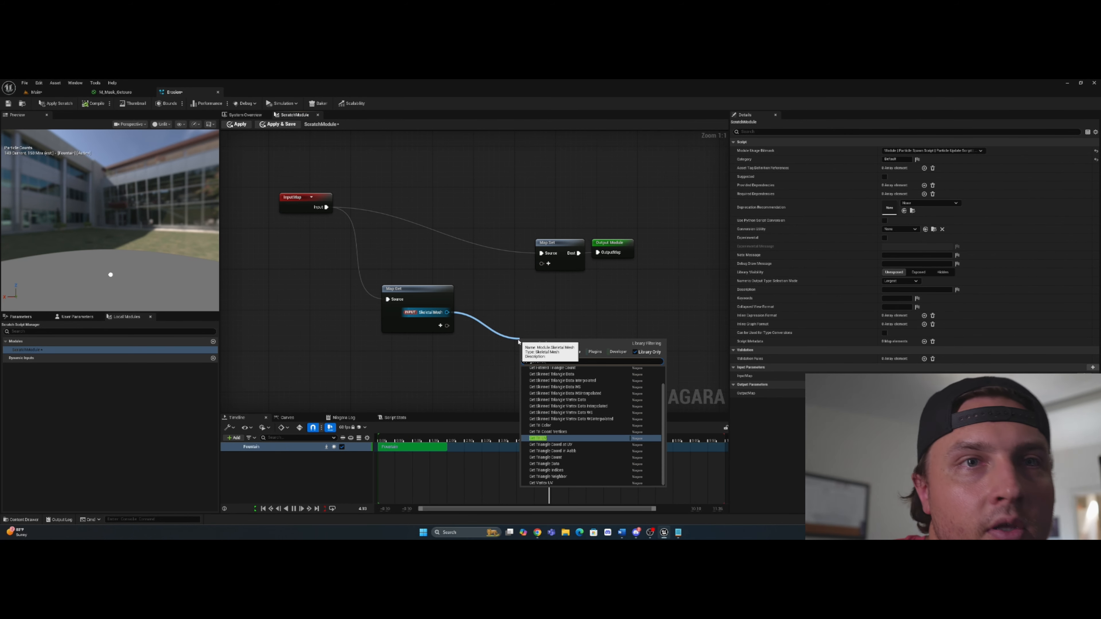
pyautogui.click(544, 440)
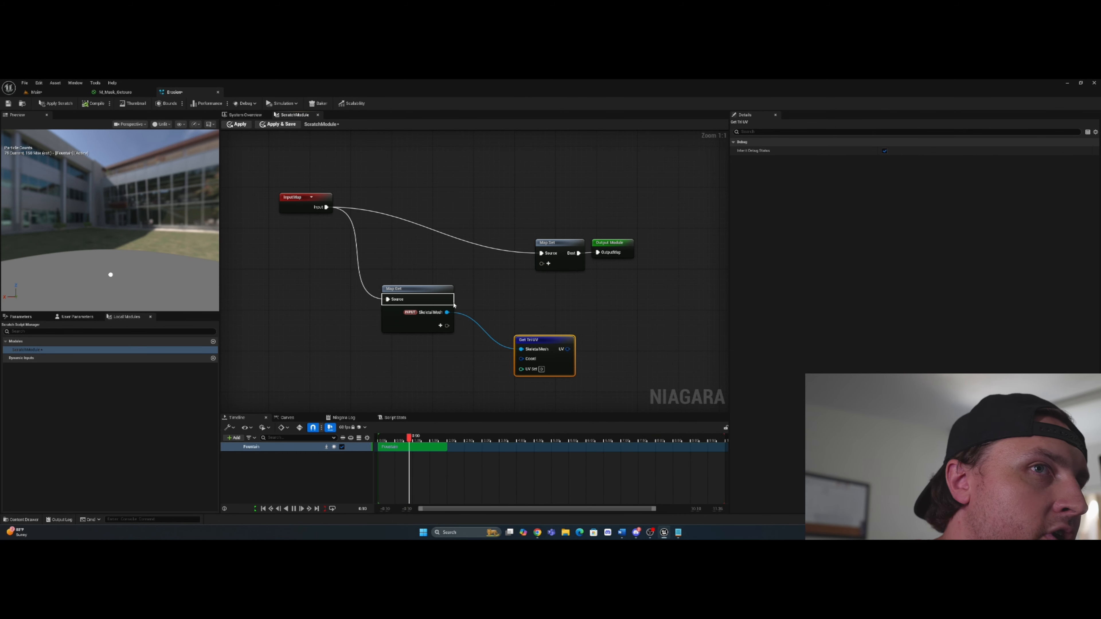
# Step: Create a Random Tri Coord node fed by the Skeletal Mesh input, below the Get Tri UV node
pyautogui.moveTo(447, 312); pyautogui.dragTo(482, 401)
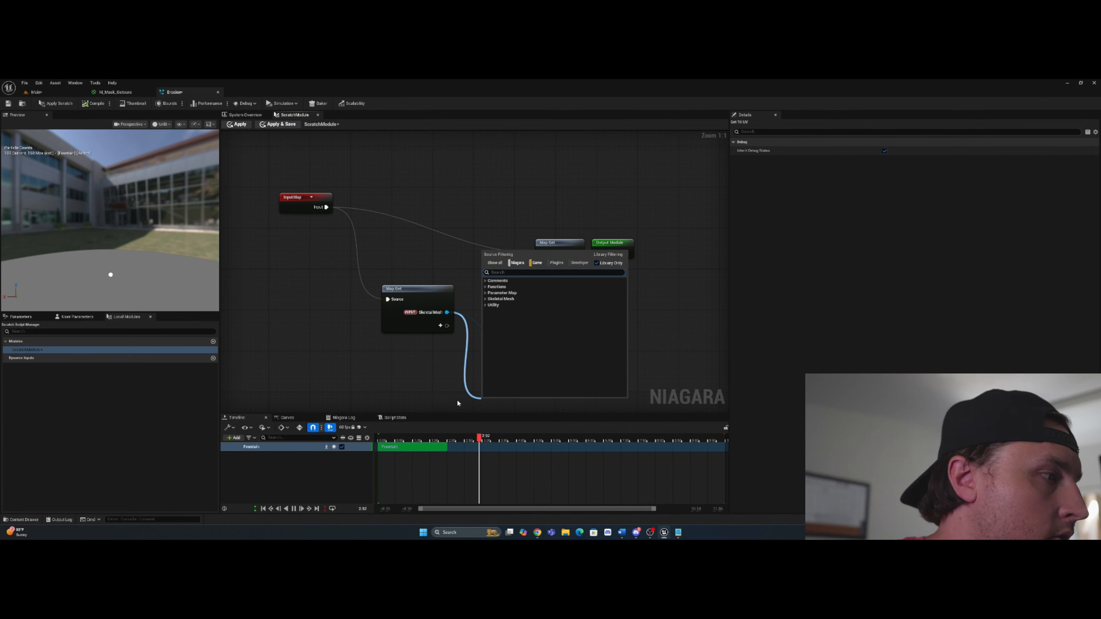
pyautogui.write('rnadom tri')
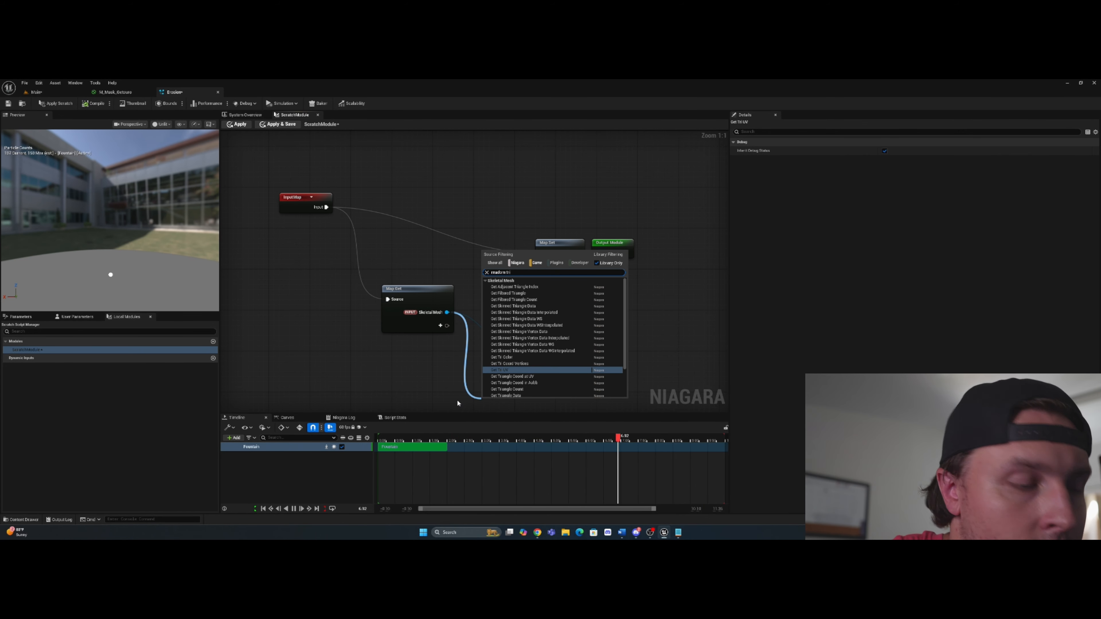
pyautogui.press('BackSpace')
pyautogui.press('BackSpace')
pyautogui.press('BackSpace')
pyautogui.press('BackSpace')
pyautogui.press('BackSpace')
pyautogui.press('BackSpace')
pyautogui.press('BackSpace')
pyautogui.press('BackSpace')
pyautogui.press('BackSpace')
pyautogui.write('ando')
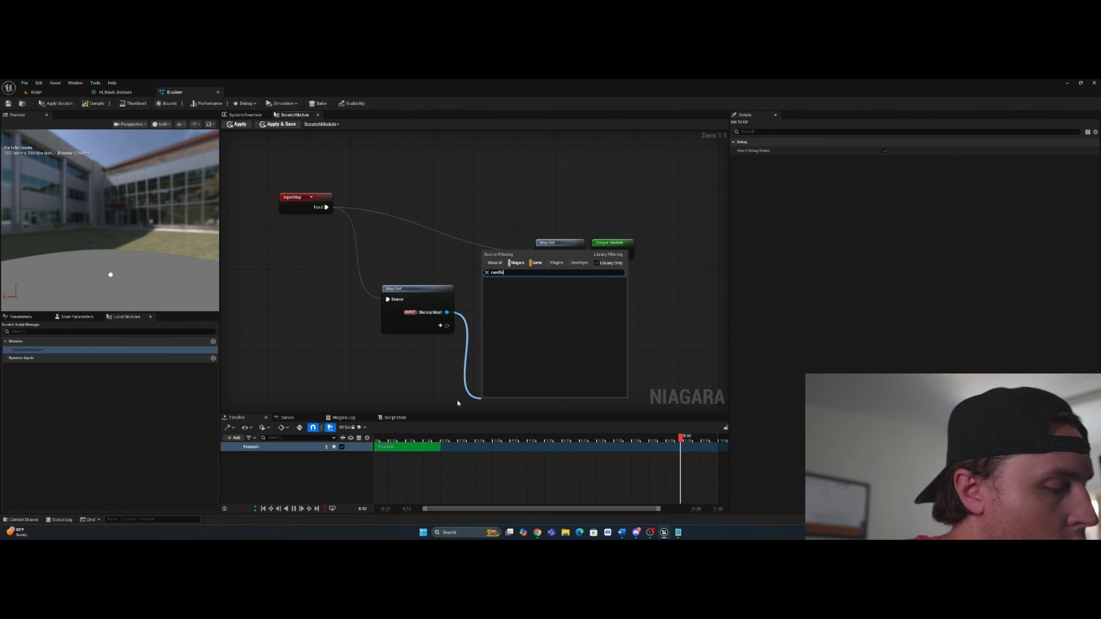
pyautogui.write('m tri')
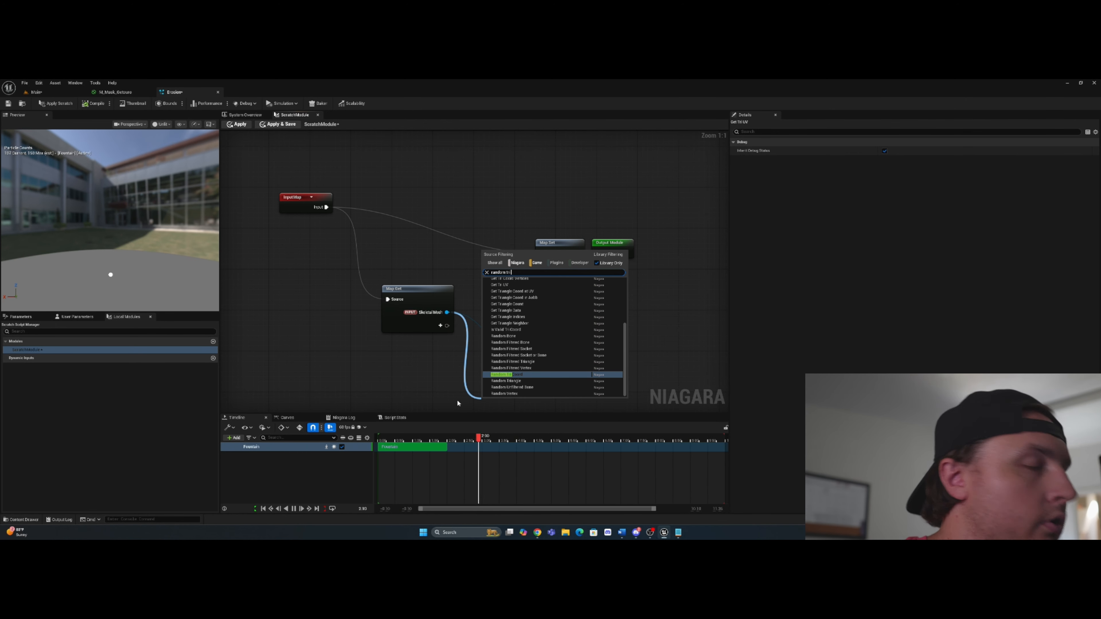
pyautogui.click(516, 375)
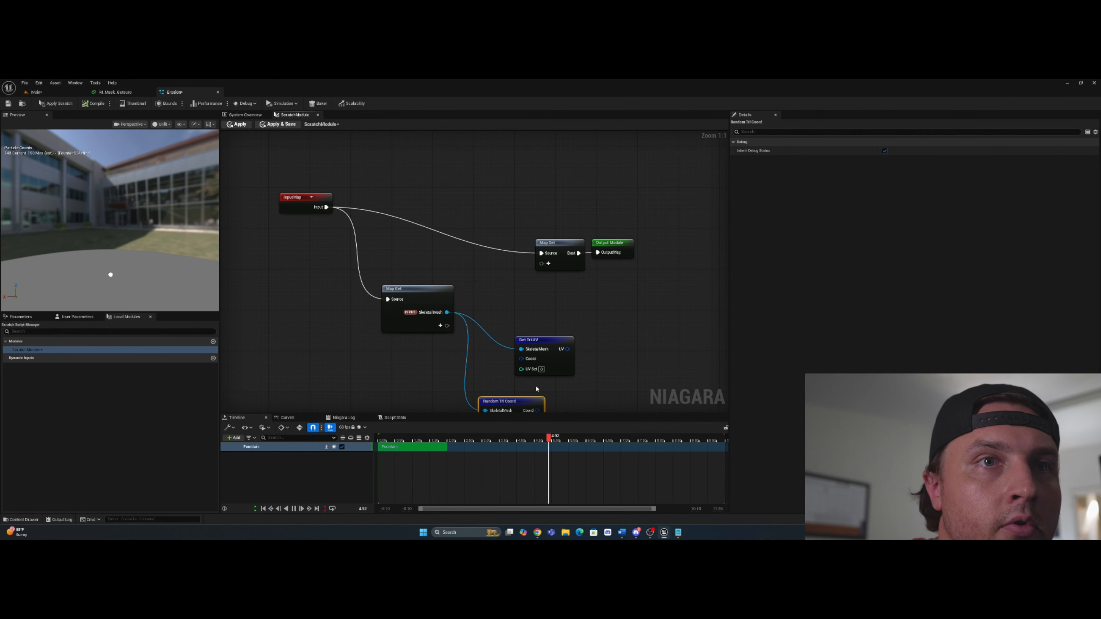
pyautogui.moveTo(556, 391); pyautogui.dragTo(534, 327, button='right')
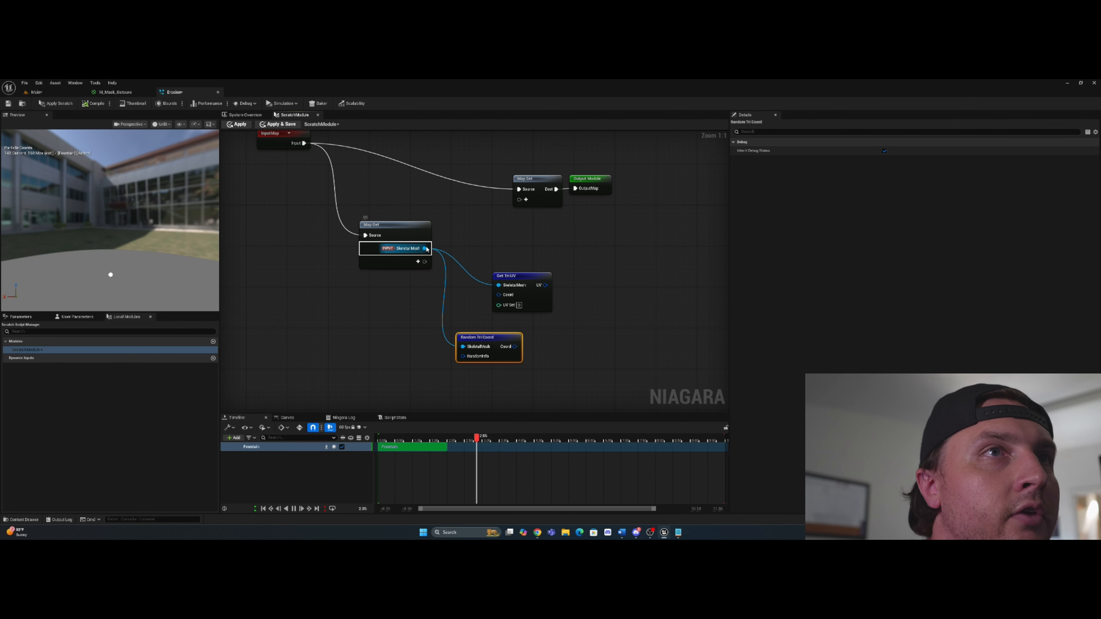
# Step: Create a Get Skinned Triangle Data WS node from the Skeletal Mesh input and feed its Coord from Random Tri Coord
pyautogui.moveTo(425, 248); pyautogui.dragTo(574, 351)
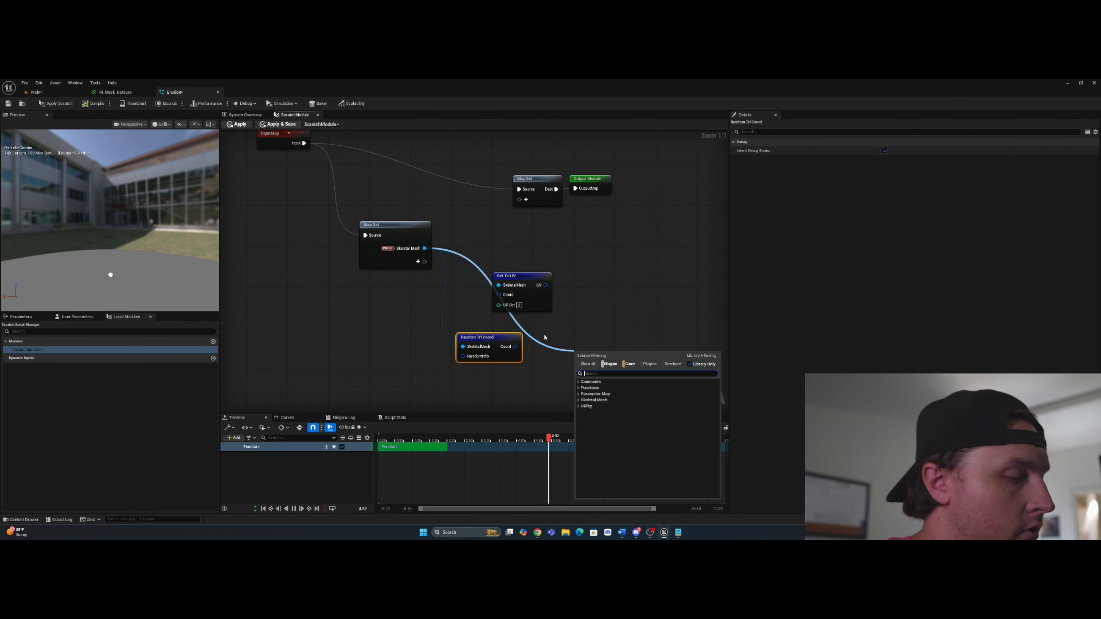
pyautogui.write('get skinne')
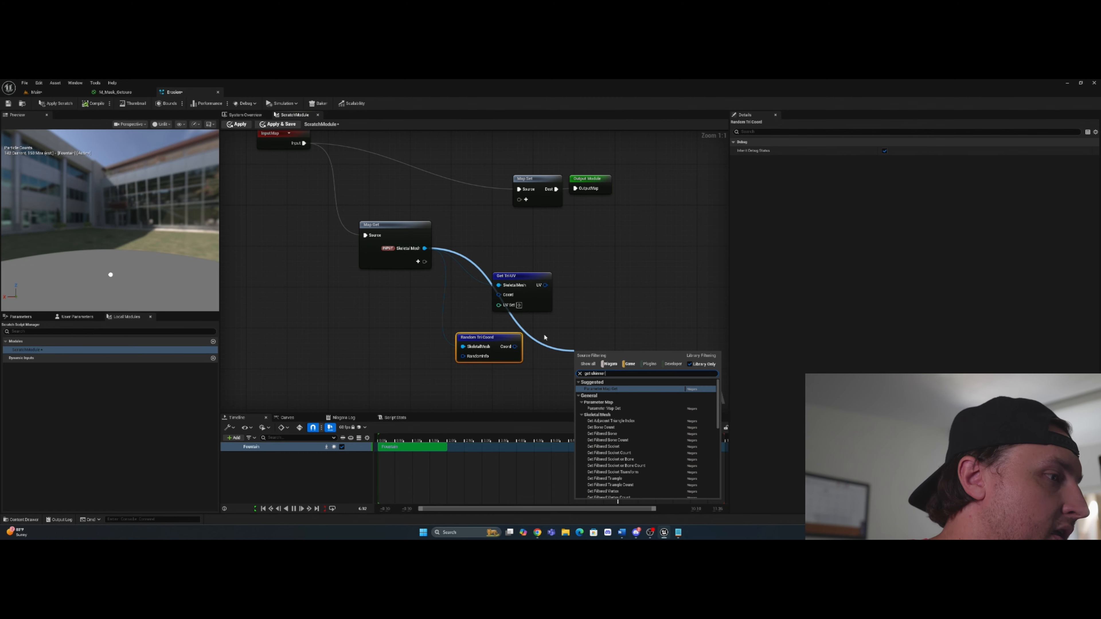
pyautogui.write('d t')
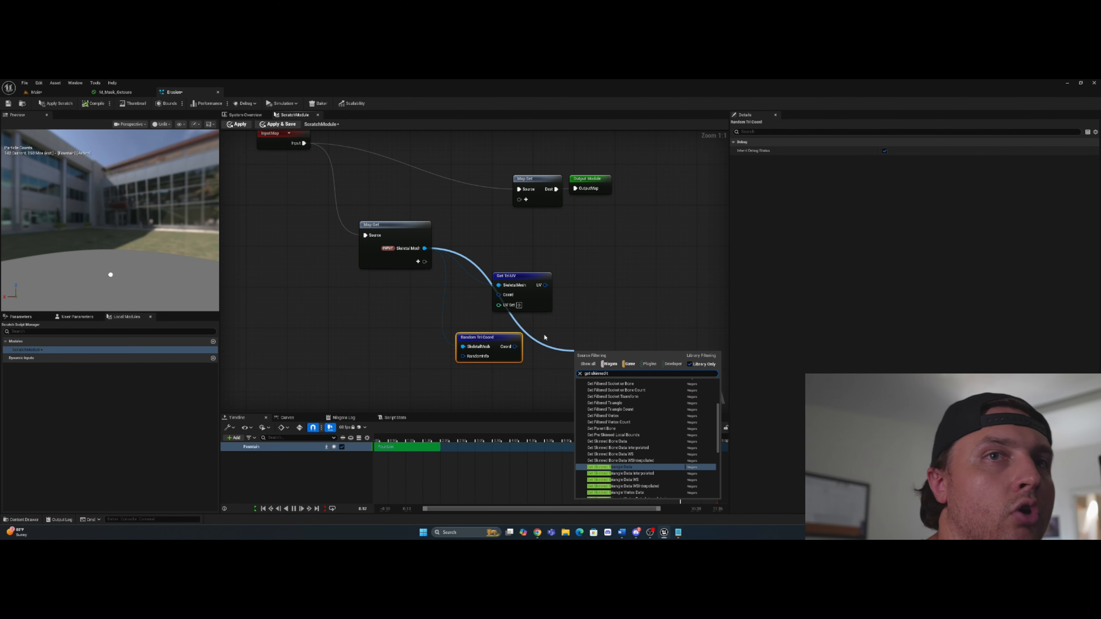
pyautogui.write('riangl')
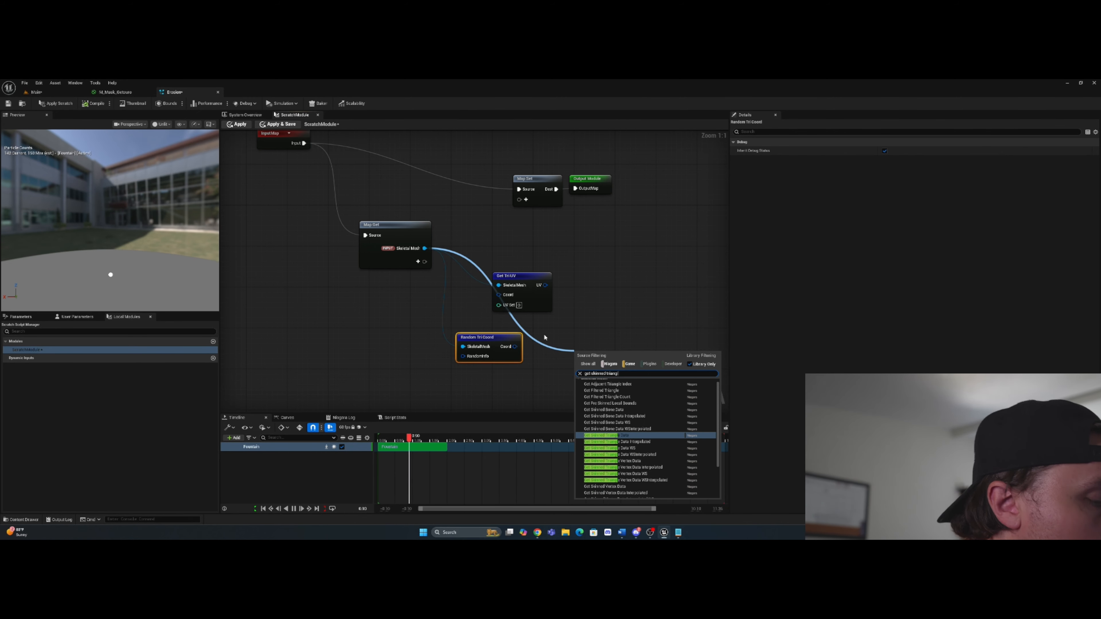
pyautogui.write('e data')
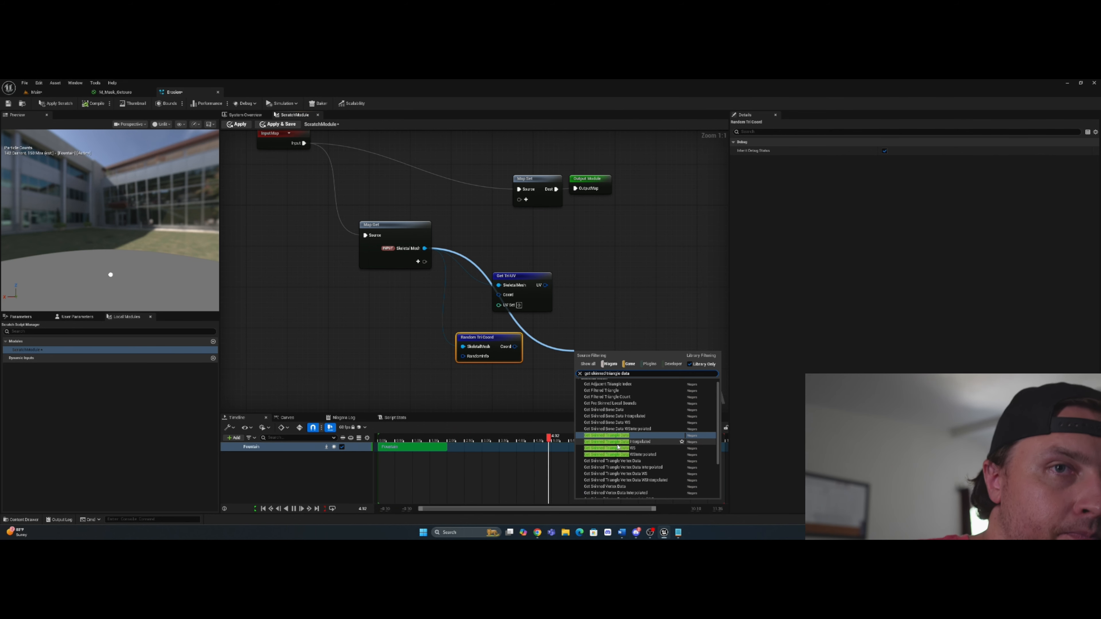
pyautogui.click(617, 448)
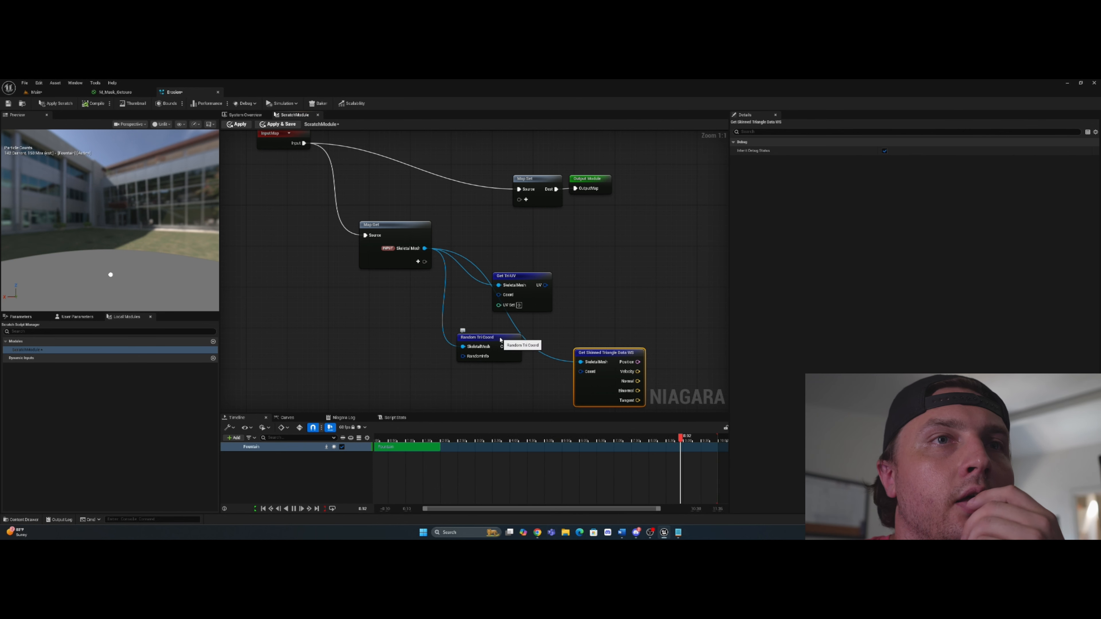
pyautogui.moveTo(501, 337); pyautogui.dragTo(469, 328)
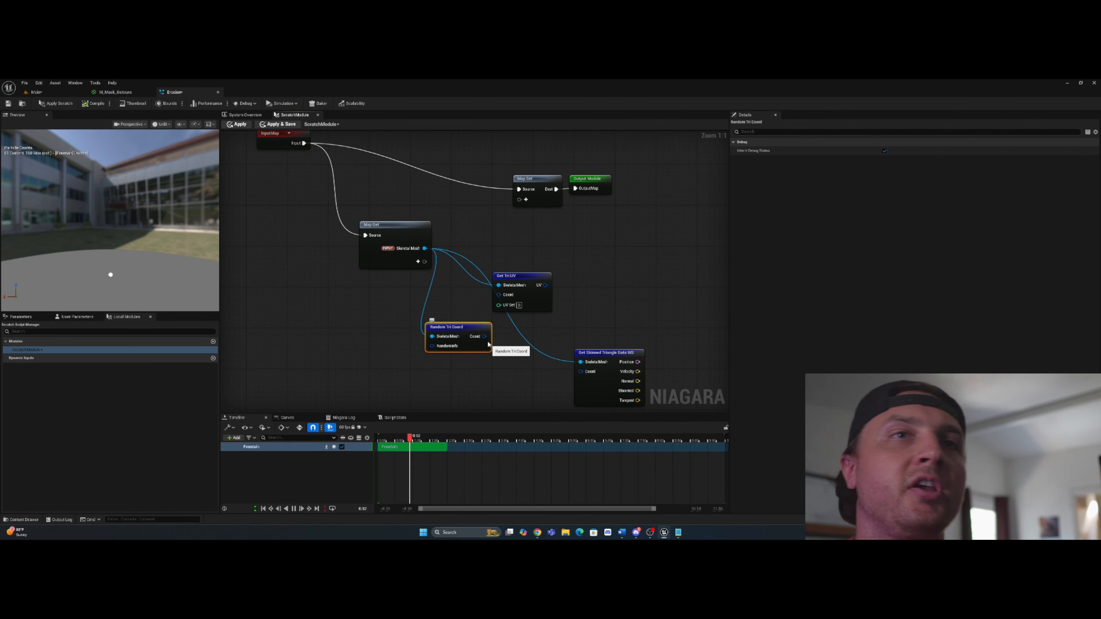
pyautogui.moveTo(484, 336); pyautogui.dragTo(579, 373)
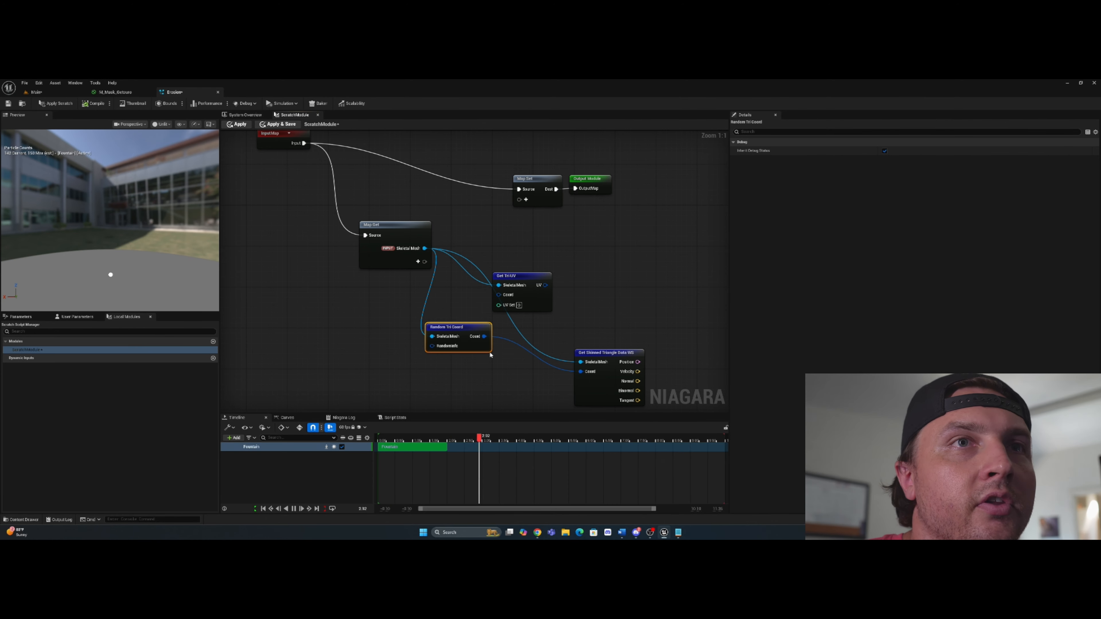
# Step: Feed Random Tri Coord's RandomInfo from a new Get Random Info node and place that node to its left
pyautogui.moveTo(491, 366); pyautogui.dragTo(518, 322, button='right')
pyautogui.moveTo(459, 302); pyautogui.dragTo(411, 314)
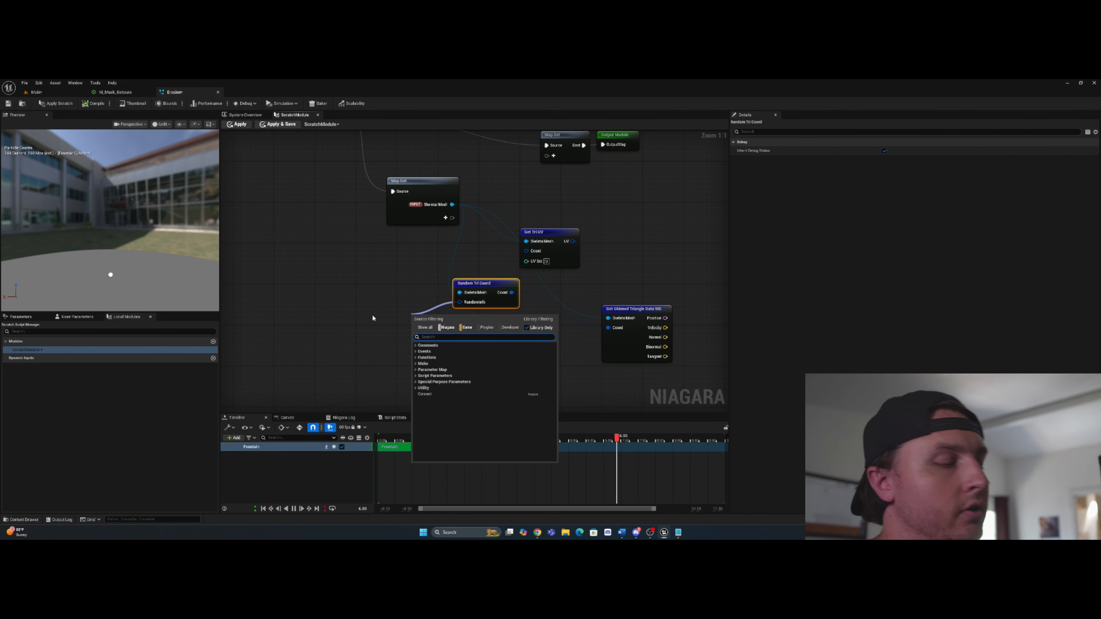
pyautogui.write('get random inf')
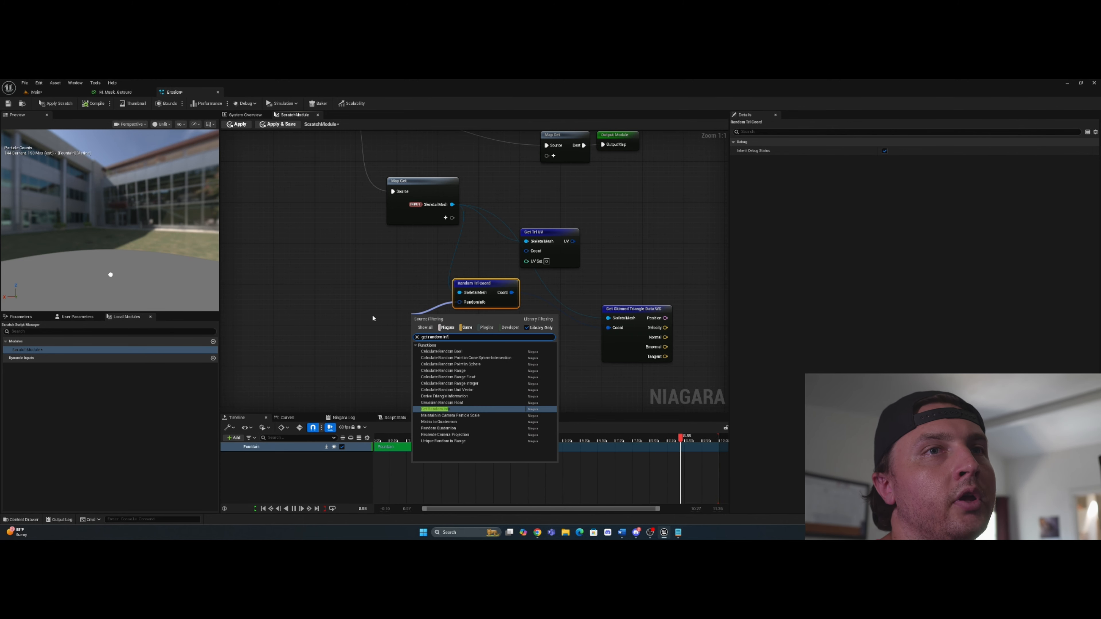
pyautogui.write('o')
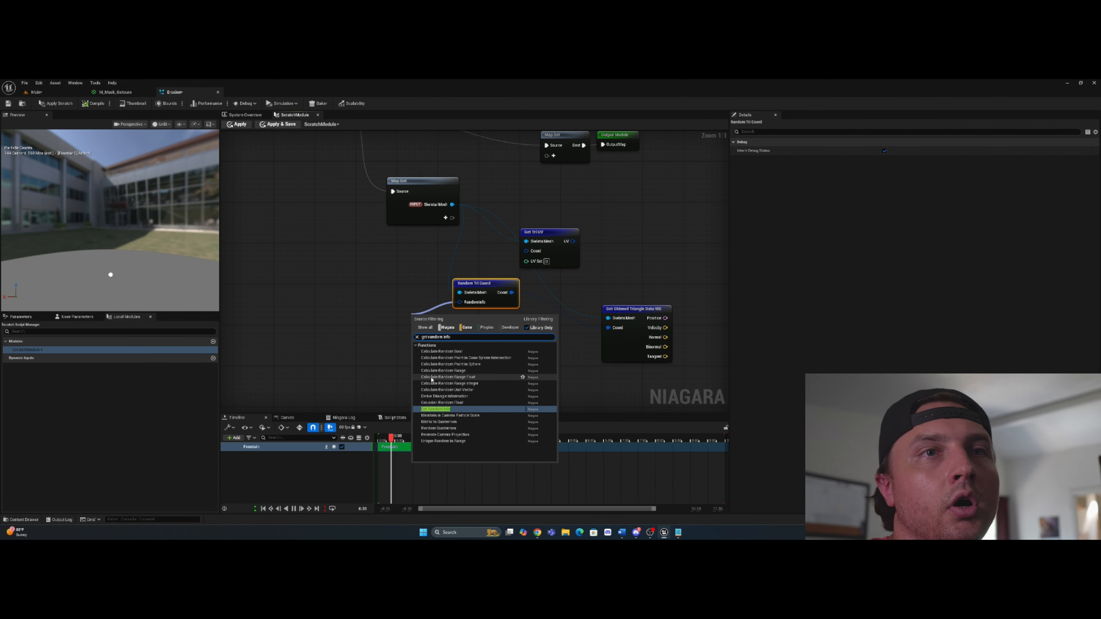
pyautogui.click(439, 409)
pyautogui.moveTo(488, 314); pyautogui.dragTo(327, 294)
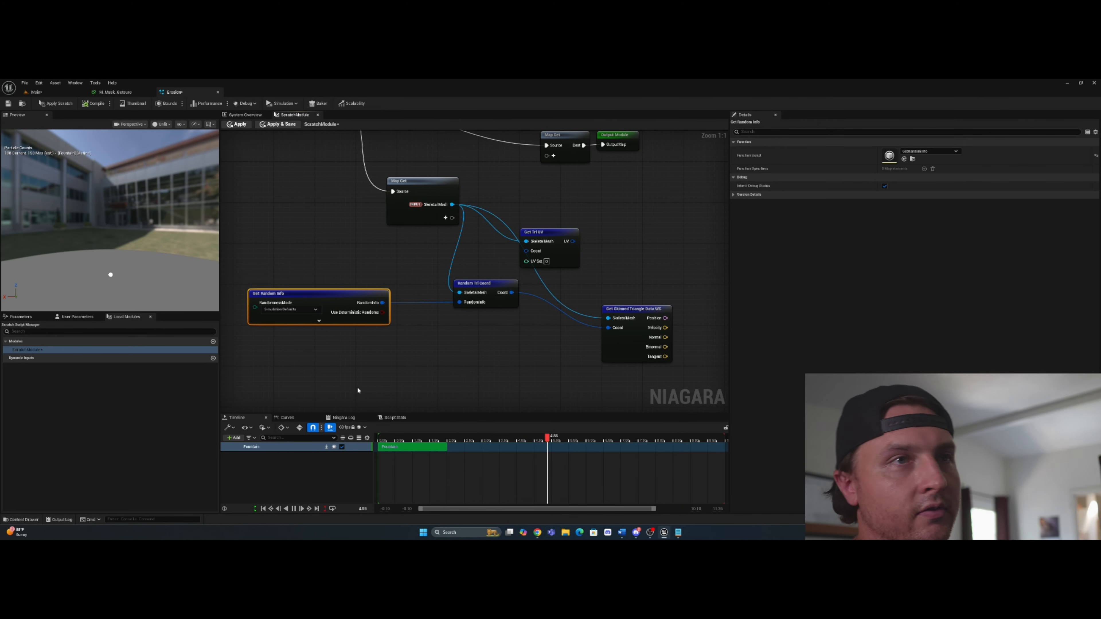
# Step: Search the Engine content folder for get random info
pyautogui.hotkey('ctrl', 'space')
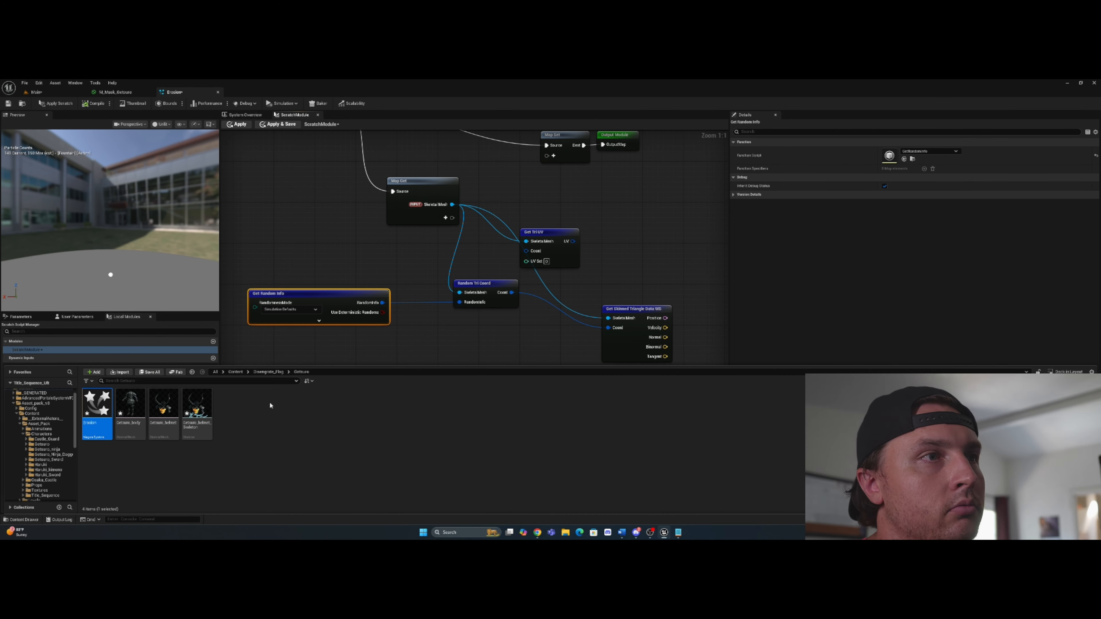
pyautogui.scroll(-8, 34, 438)
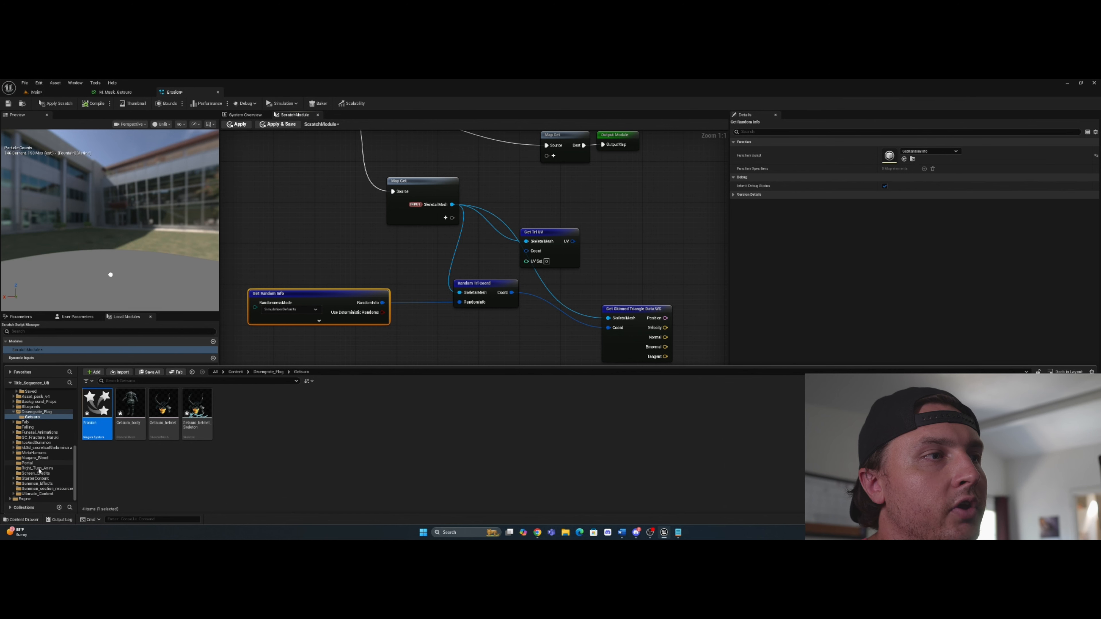
pyautogui.click(22, 500)
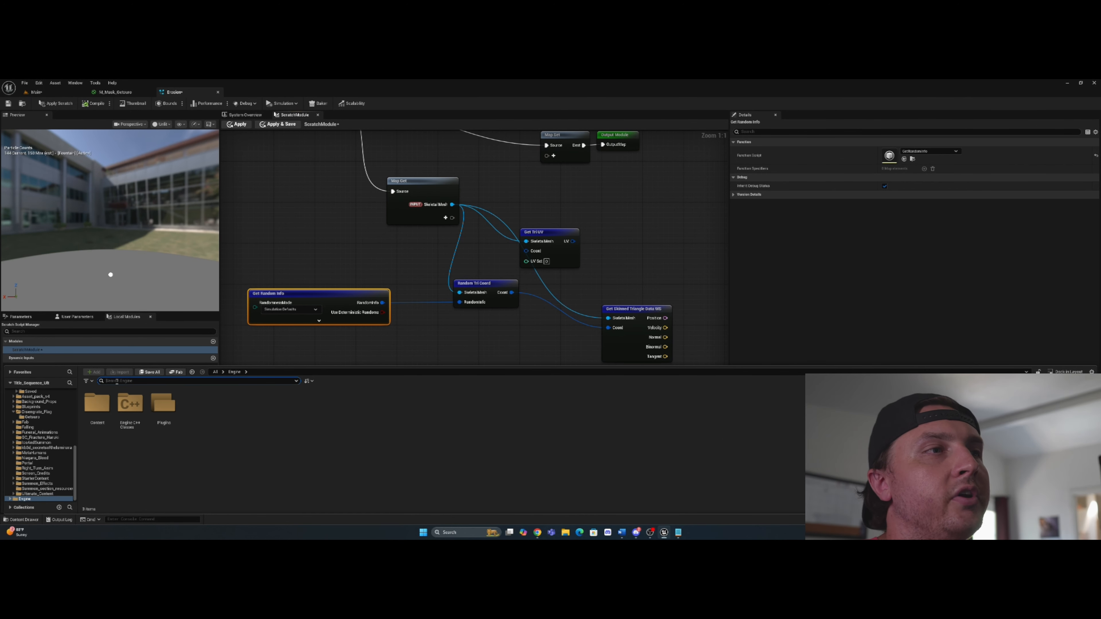
pyautogui.write('get r')
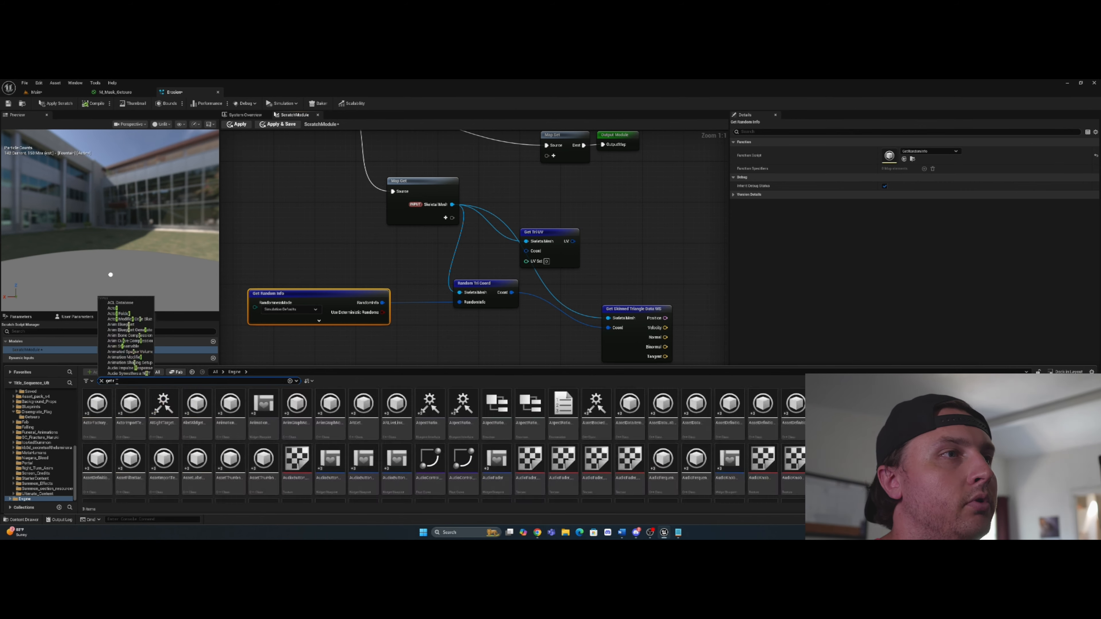
pyautogui.write('andom info')
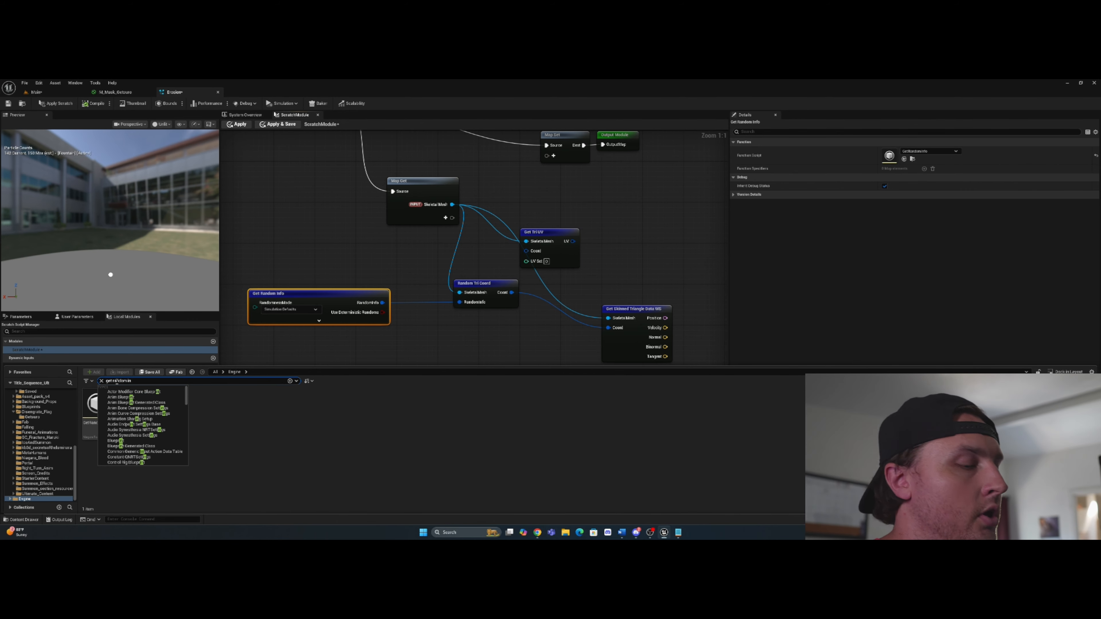
# Step: Open the Get Random Info function script, review its Library Visibility options Unexposed and Exposed, and close the script
pyautogui.doubleClick(340, 294)
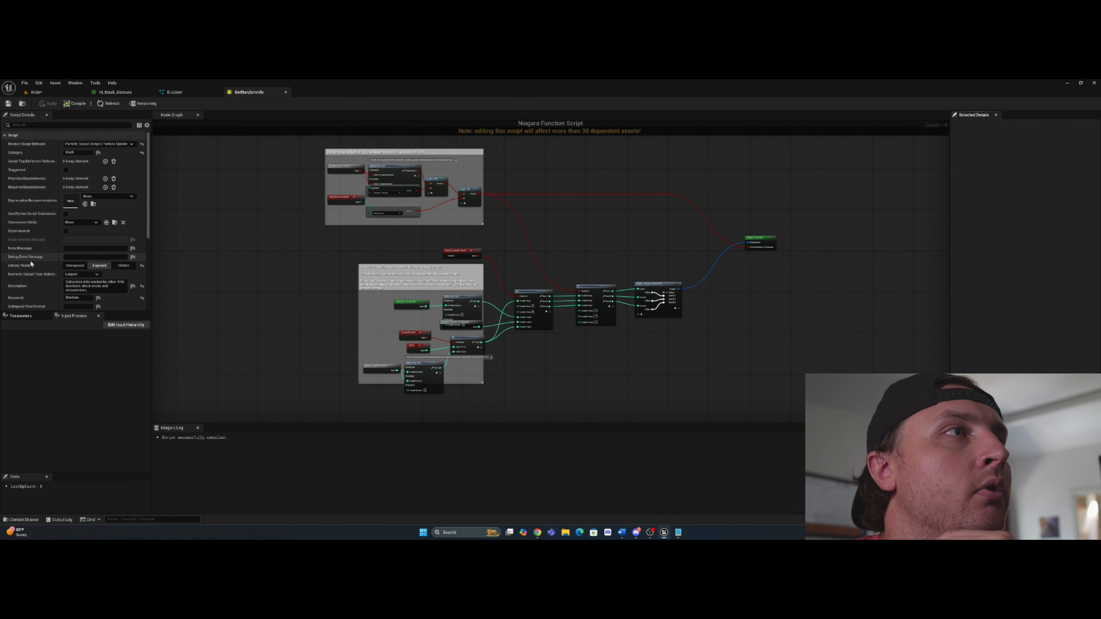
pyautogui.click(73, 267)
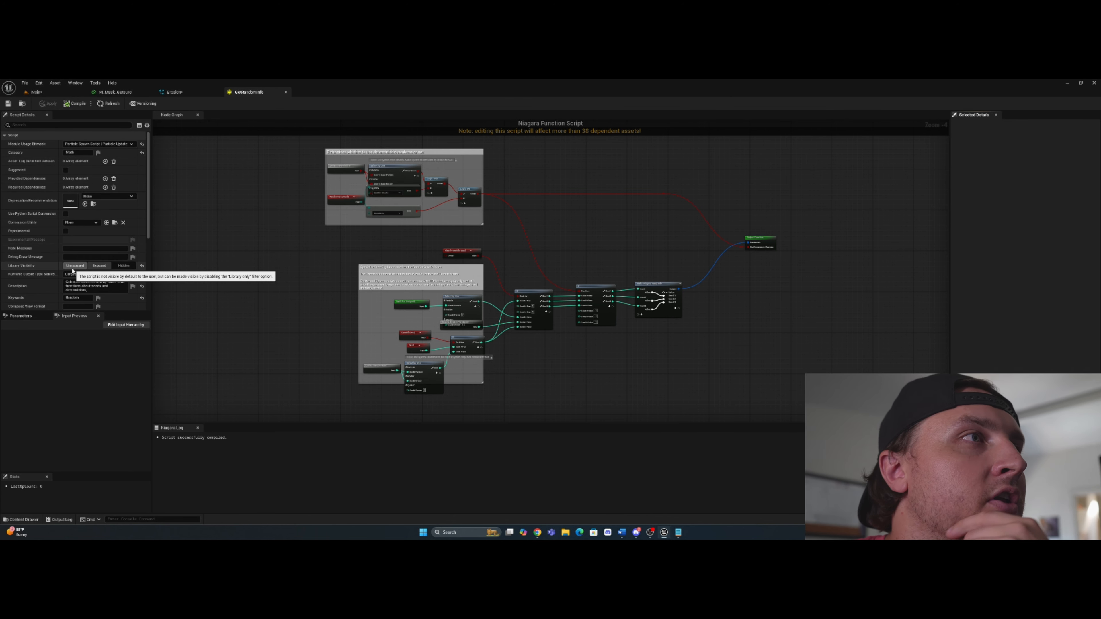
pyautogui.click(99, 265)
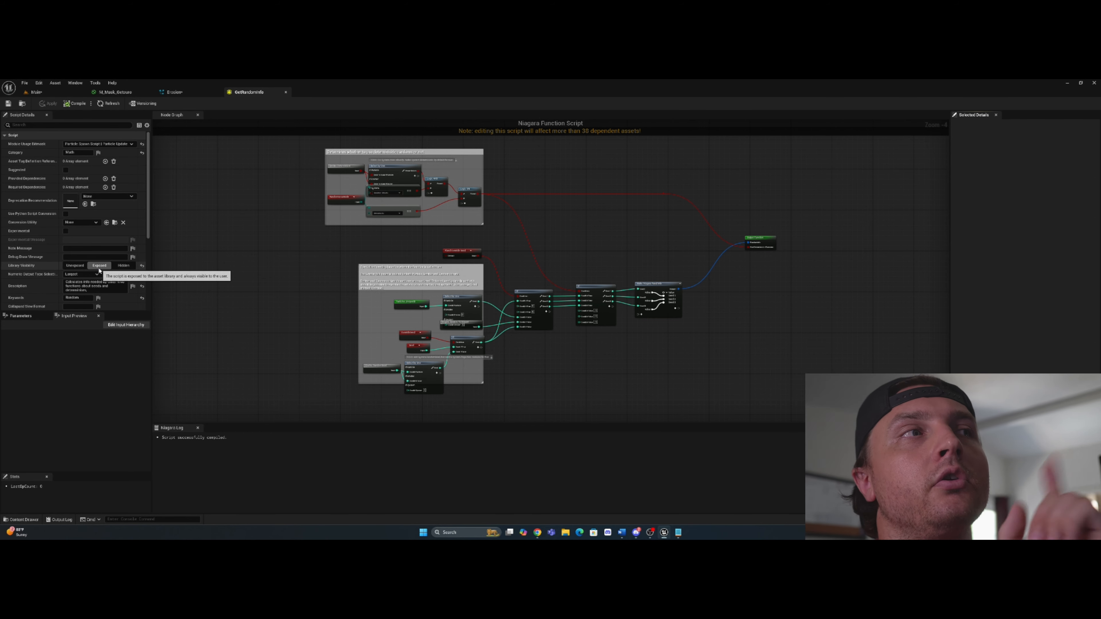
pyautogui.click(285, 93)
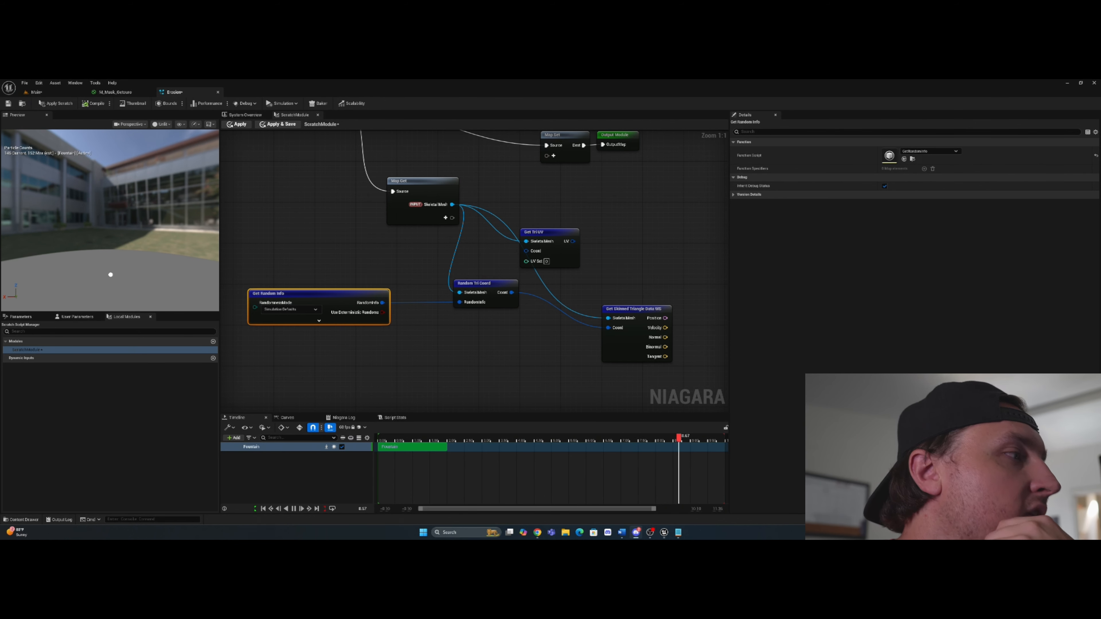
# Step: Move the Map Set and Output Module nodes together far to the right of the sampling nodes
pyautogui.moveTo(682, 211); pyautogui.dragTo(560, 284, button='right')
pyautogui.moveTo(370, 176); pyautogui.dragTo(577, 255)
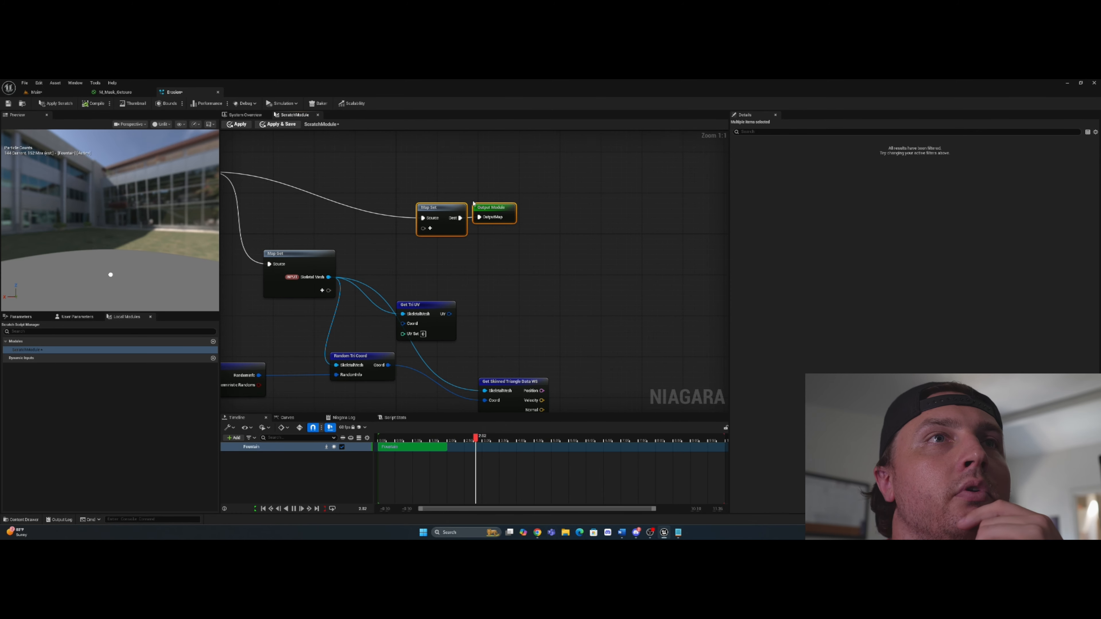
pyautogui.scroll(-5, 479, 204)
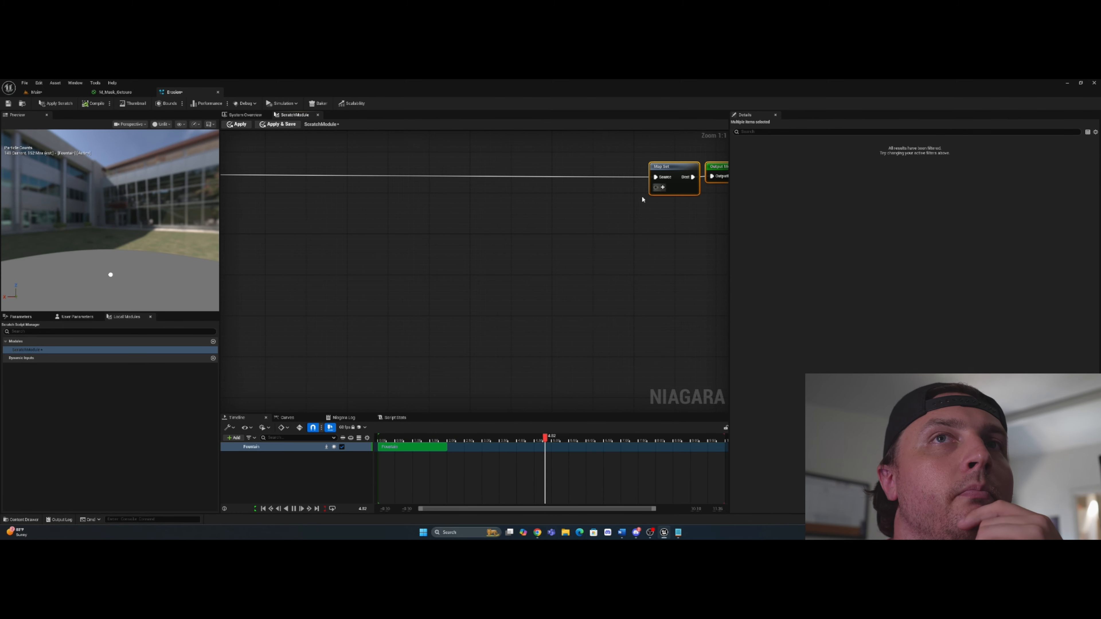
pyautogui.moveTo(486, 252)
pyautogui.mouseDown(button='right')
pyautogui.moveTo(508, 245)
pyautogui.moveTo(481, 245)
pyautogui.mouseUp(button='right')
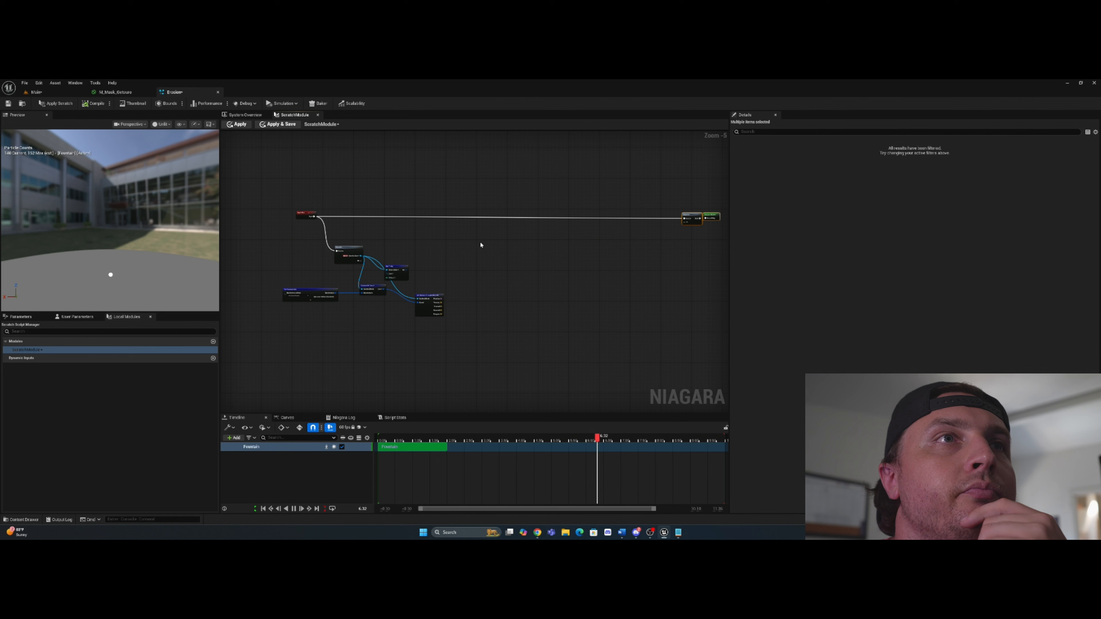
# Step: Add a reroute node on the wire between the InputMap node and the Map Set node, above the sampling nodes
pyautogui.click(424, 218)
pyautogui.rightClick(424, 218)
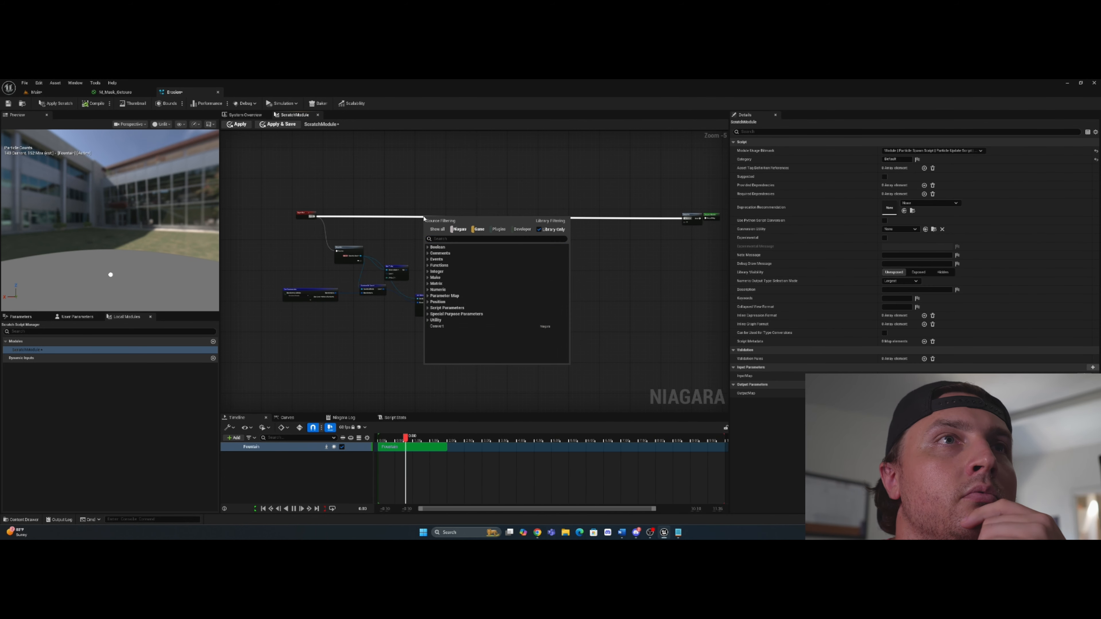
pyautogui.click(418, 220)
pyautogui.doubleClick(419, 216)
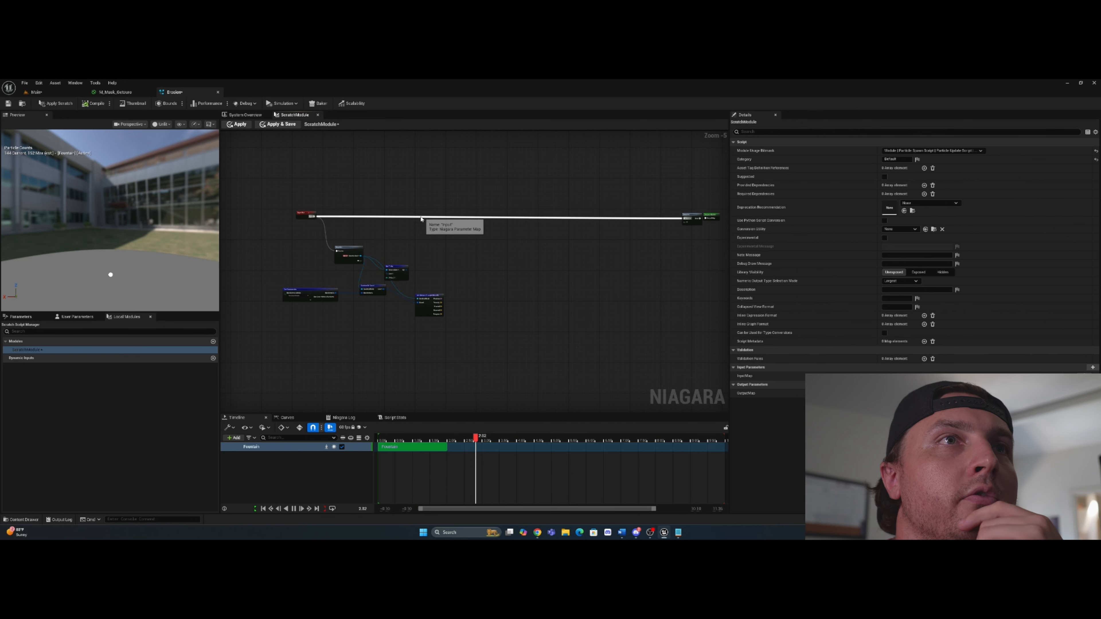
pyautogui.click(420, 217)
# Step: Branch a new Map Get node off the reroute node's output and place it below the main wire
pyautogui.scroll(2, 445, 247)
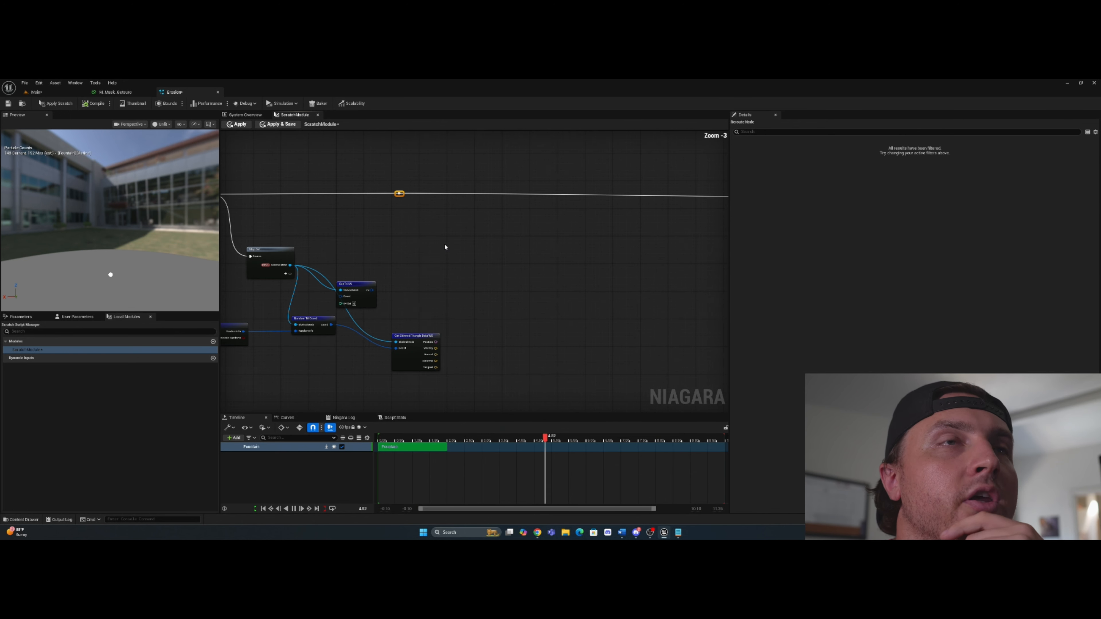
pyautogui.moveTo(445, 246); pyautogui.dragTo(444, 270, button='right')
pyautogui.moveTo(407, 222); pyautogui.dragTo(489, 277, button='right')
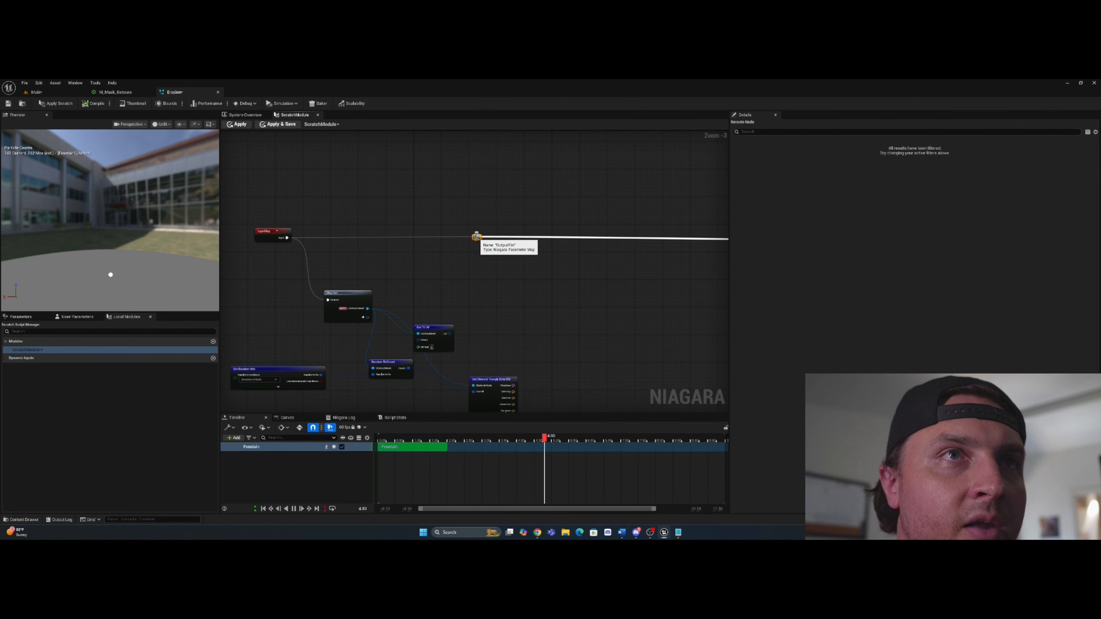
pyautogui.moveTo(477, 237); pyautogui.dragTo(520, 284)
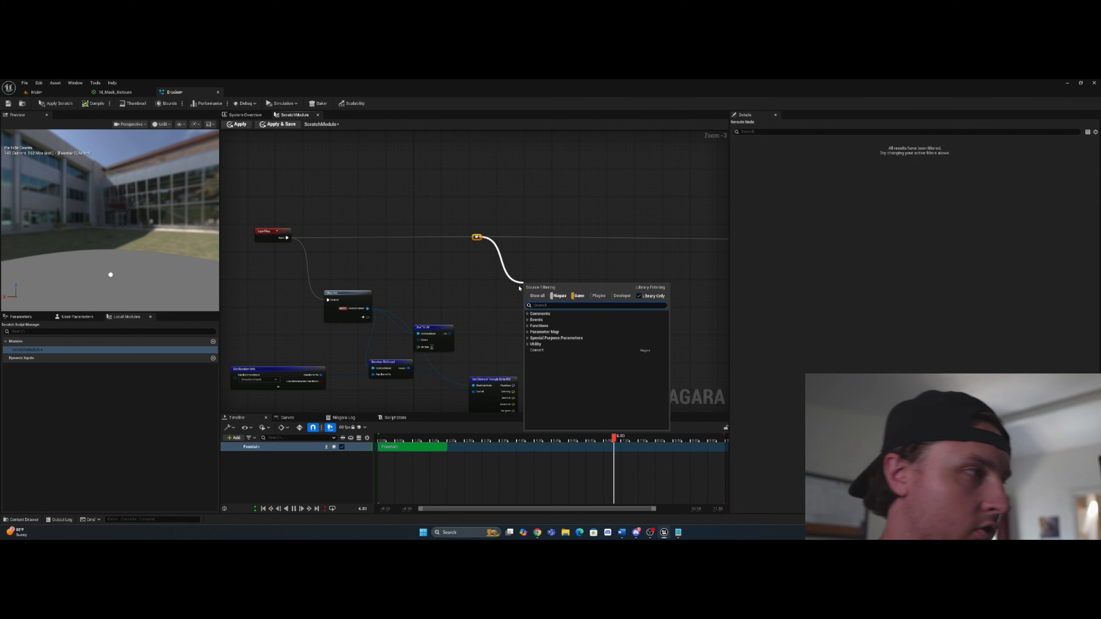
pyautogui.write('map get')
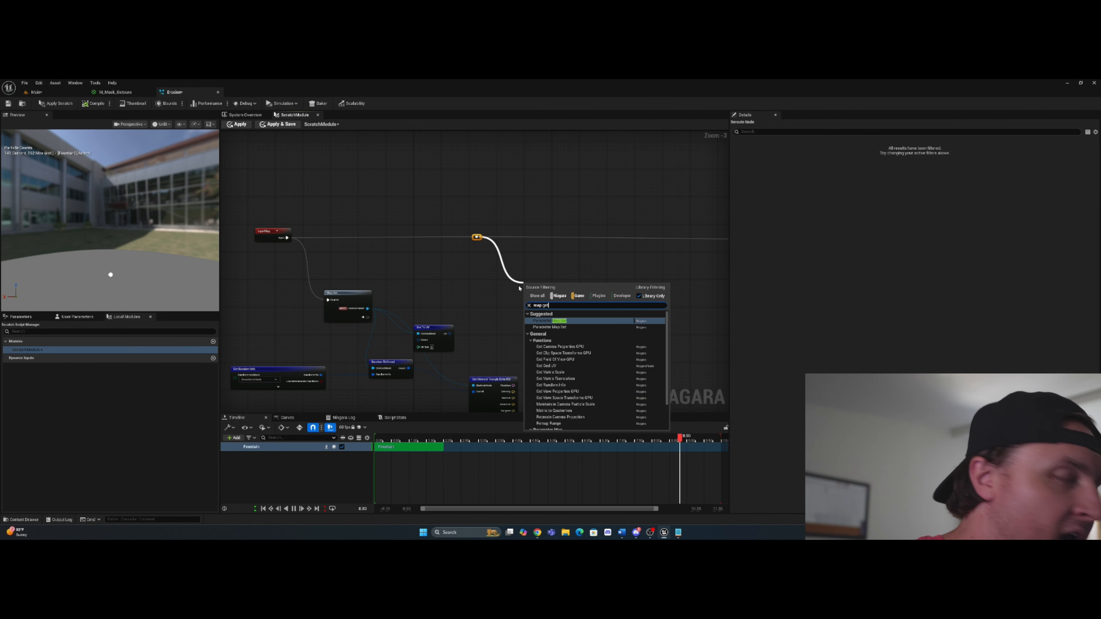
pyautogui.click(559, 321)
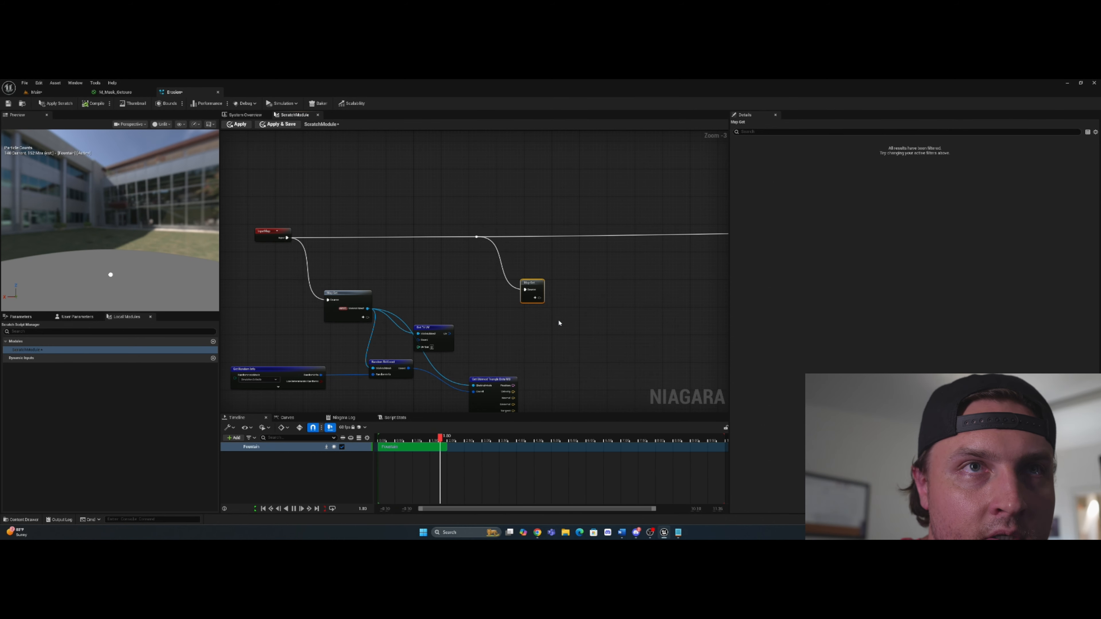
# Step: Add a Texture Sample input to the new Map Get node, keeping its default name
pyautogui.click(537, 298)
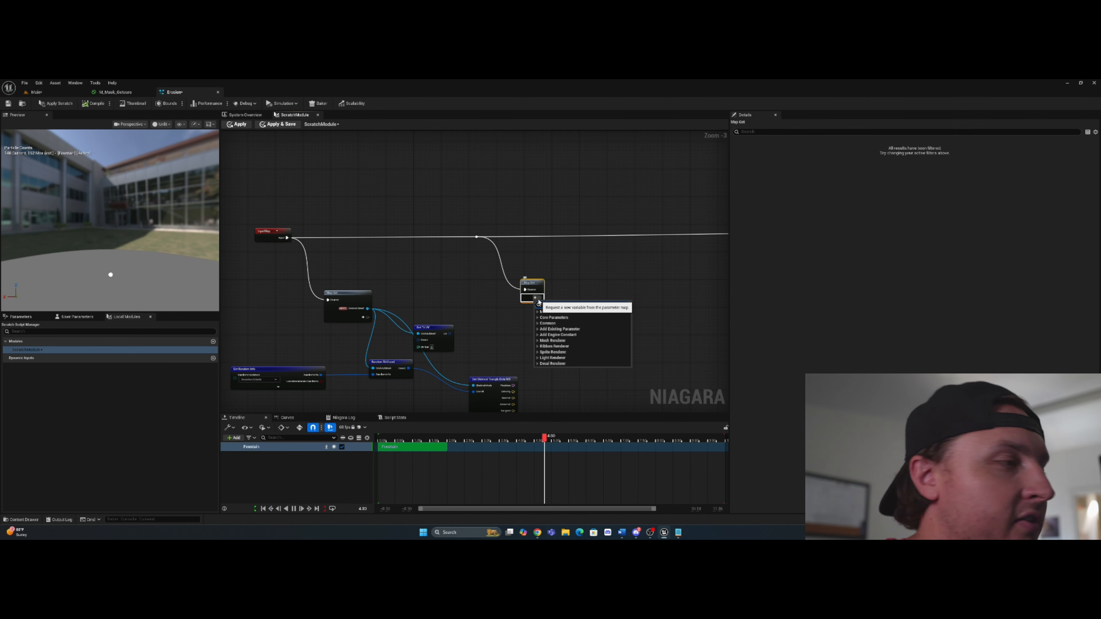
pyautogui.write('texture sample')
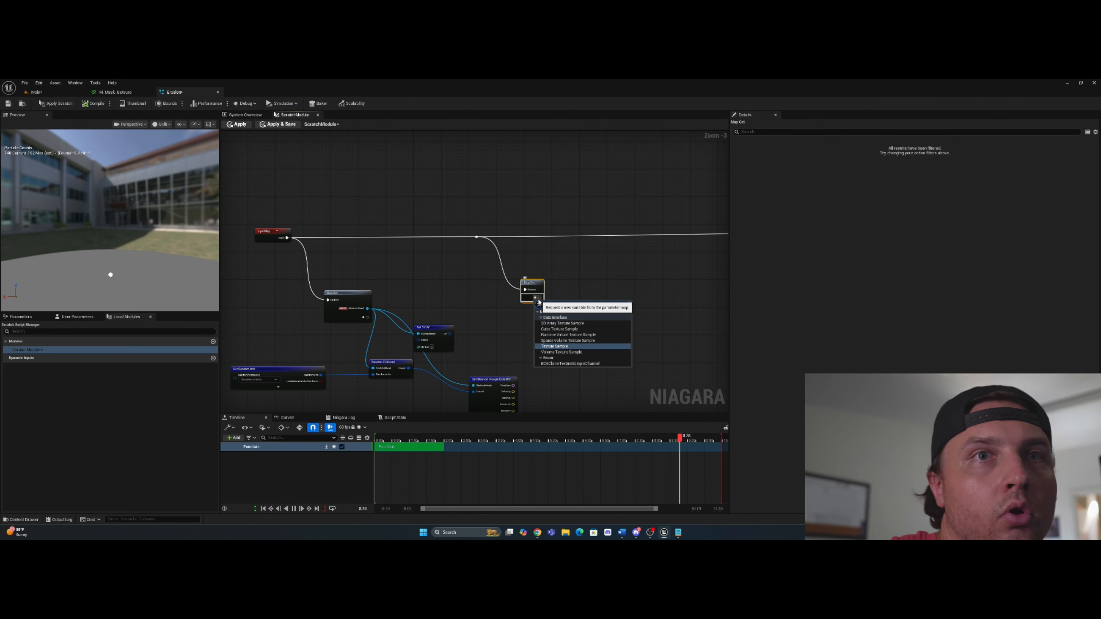
pyautogui.click(563, 347)
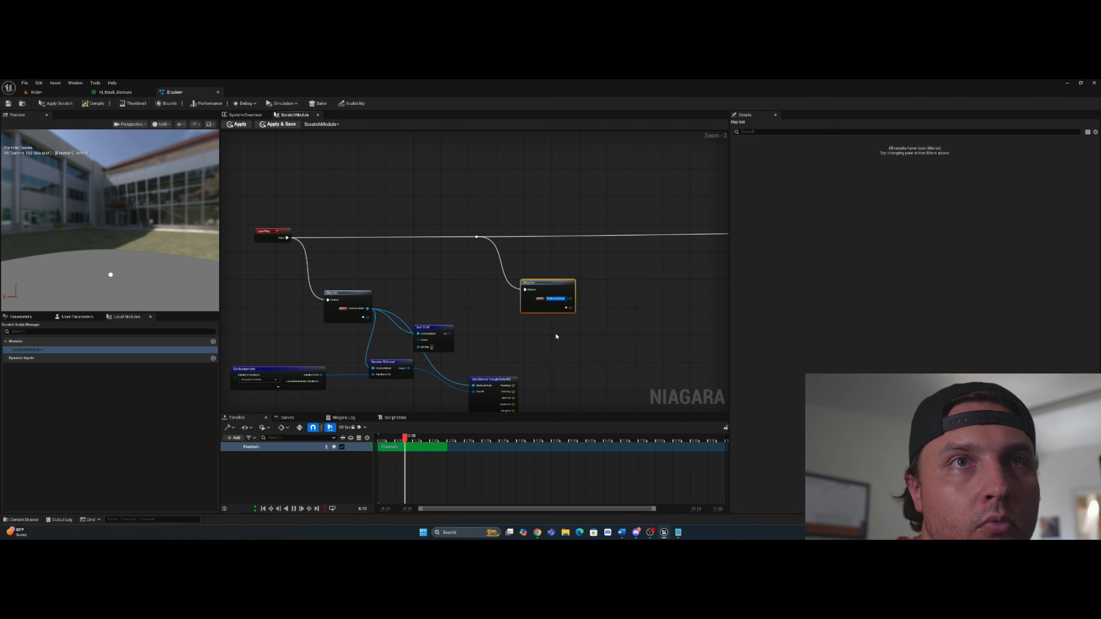
pyautogui.moveTo(555, 337); pyautogui.dragTo(496, 332, button='right')
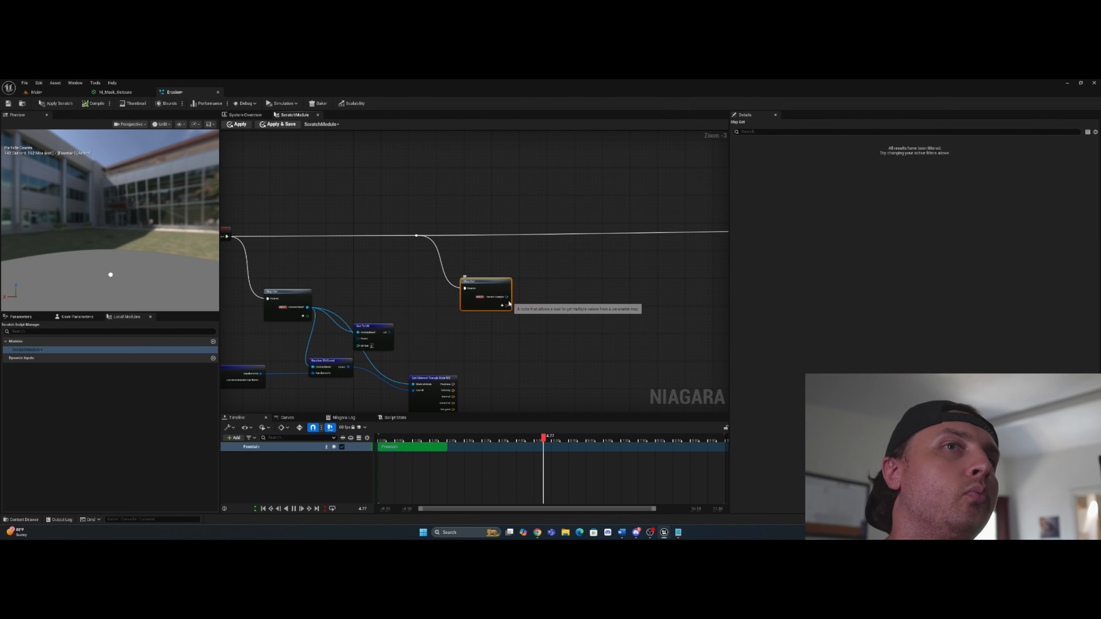
# Step: Create a Sample Texture 2D node fed by the new Map Get node's Texture Sample input
pyautogui.moveTo(507, 297); pyautogui.dragTo(566, 333)
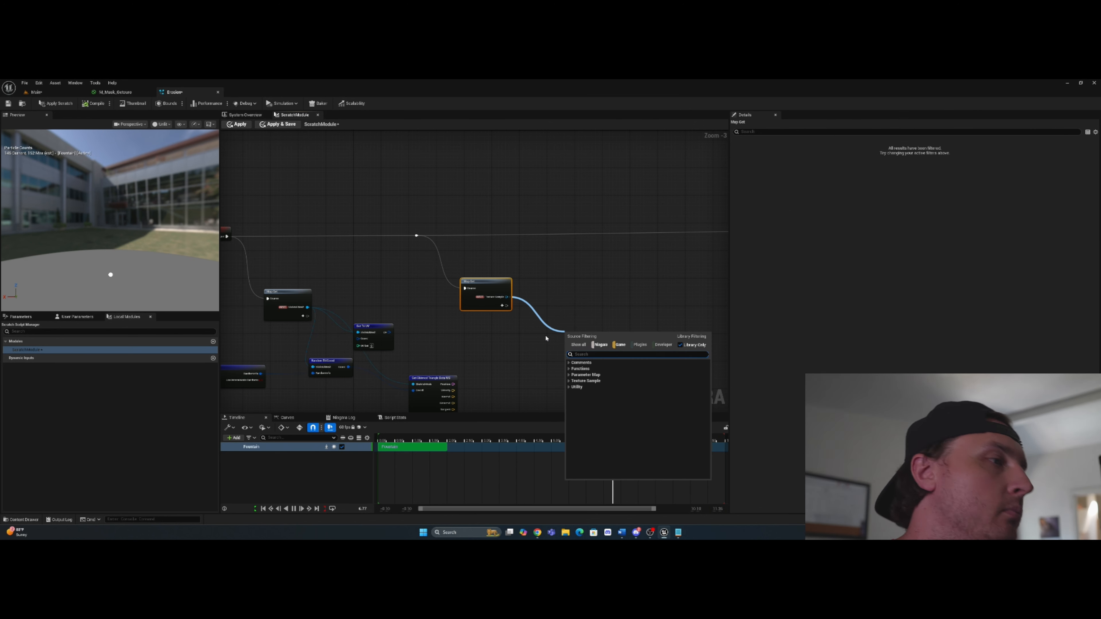
pyautogui.write('sample text')
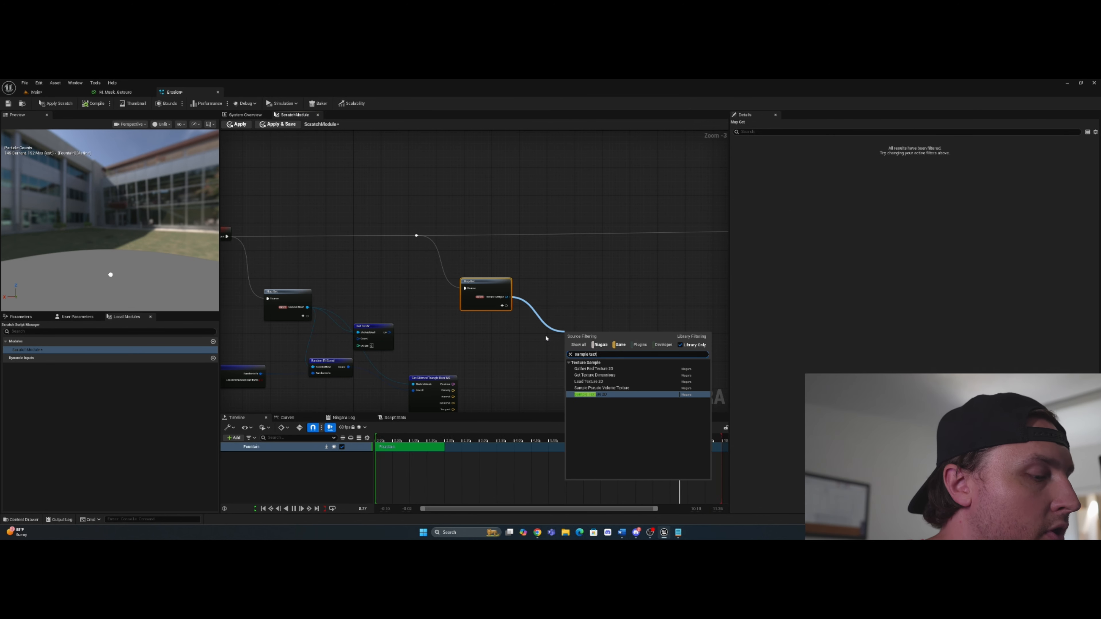
pyautogui.write('ure 2d')
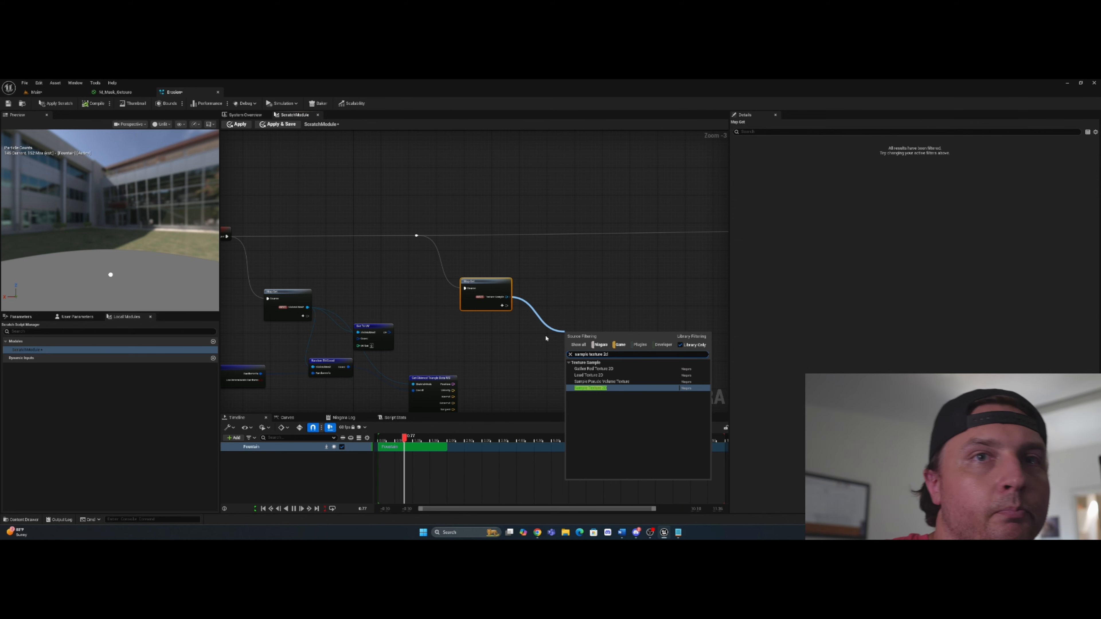
pyautogui.click(610, 388)
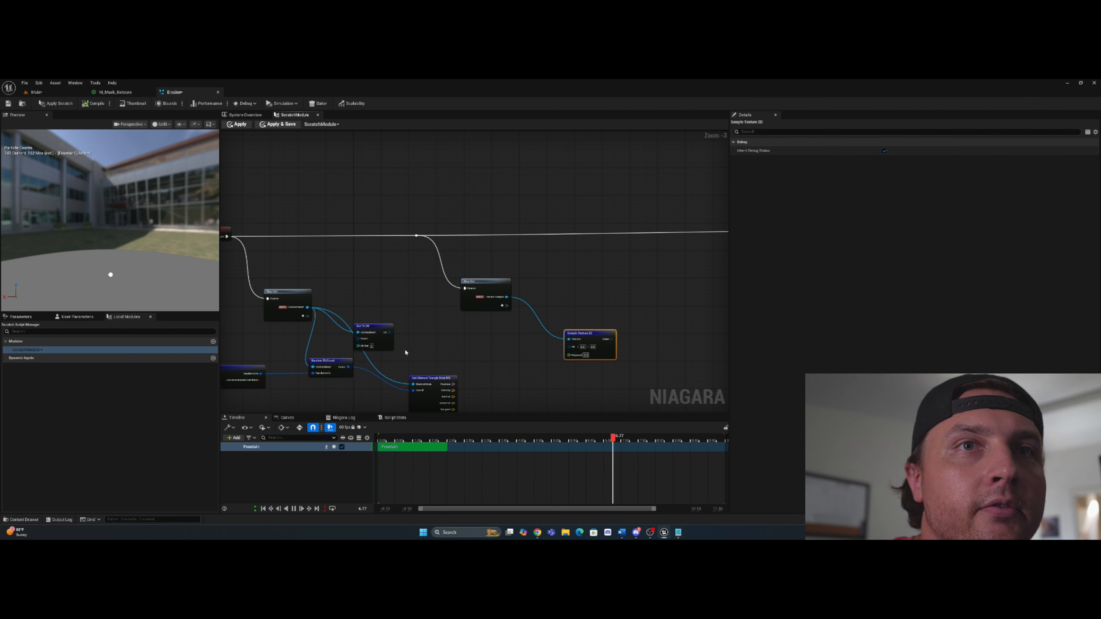
# Step: Connect the UV output of the triangle UV node to the UV input of the Sample Texture 2D node
pyautogui.moveTo(385, 332); pyautogui.dragTo(569, 351)
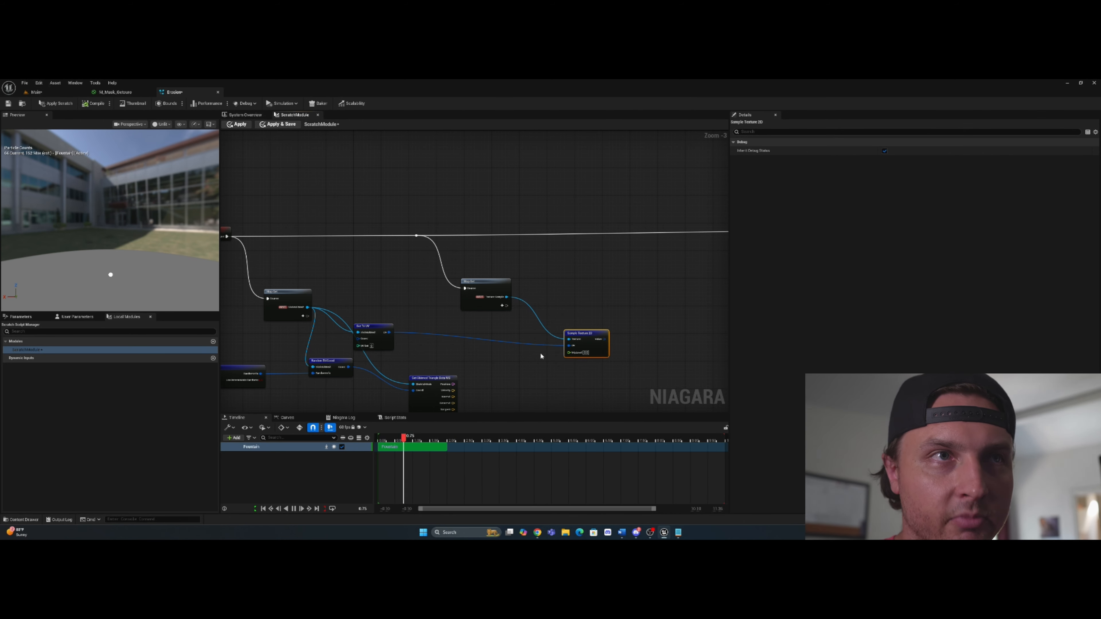
pyautogui.moveTo(541, 353); pyautogui.dragTo(506, 351, button='right')
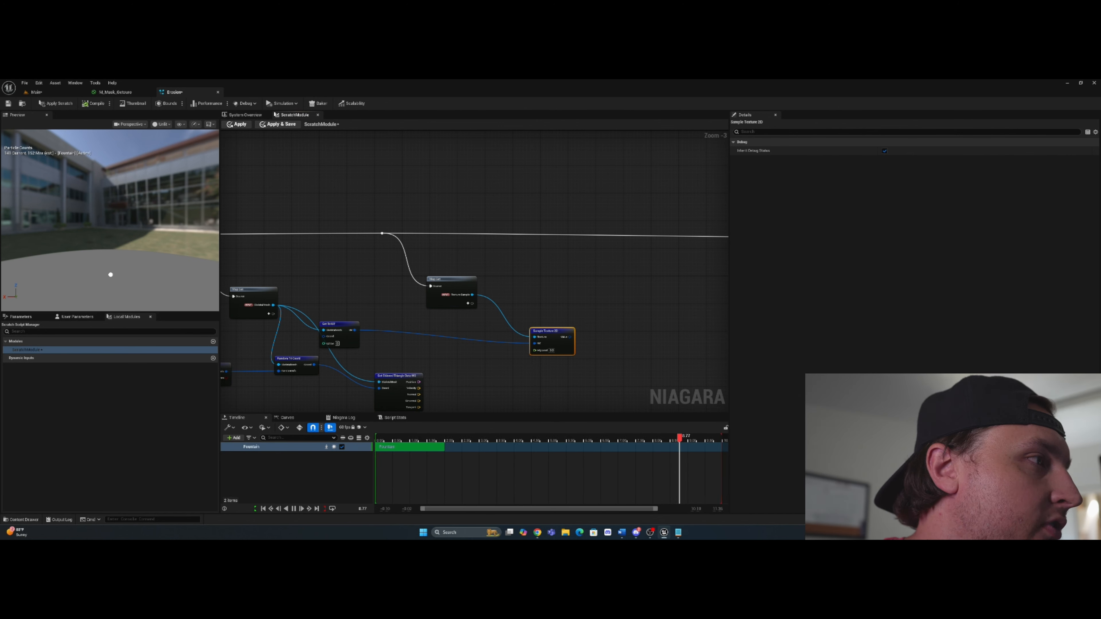
# Step: Add a reroute node on the main parameter map wire, between the existing reroute and the Map Set node
pyautogui.doubleClick(597, 236)
pyautogui.moveTo(582, 257); pyautogui.dragTo(438, 268, button='right')
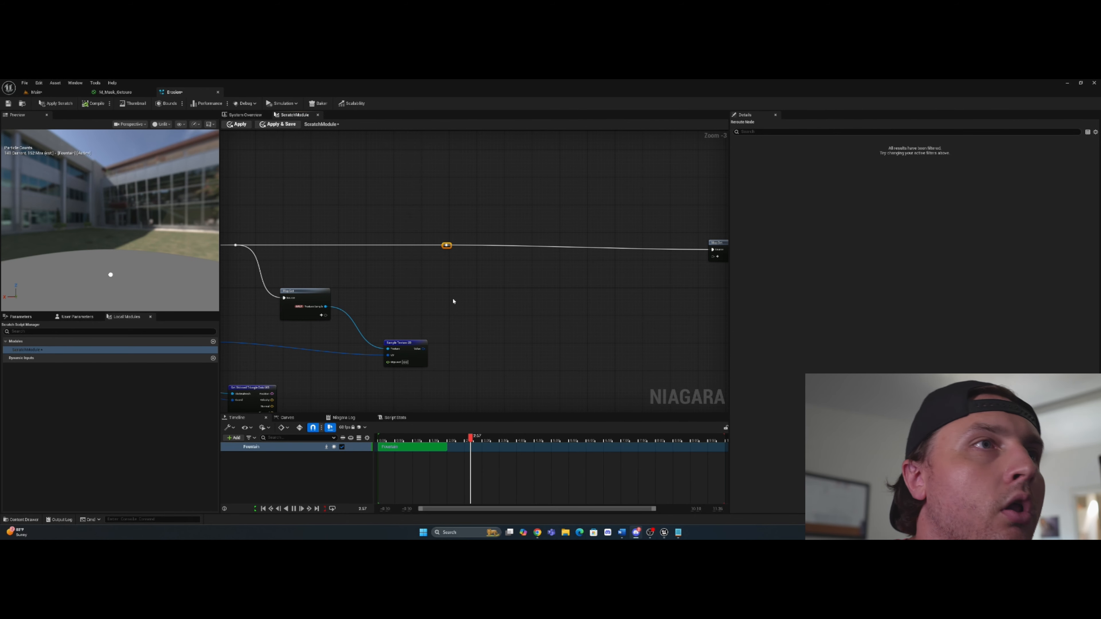
pyautogui.moveTo(449, 246); pyautogui.dragTo(469, 284)
# Step: Examine the scalar parameters in the mask material's graph, such as Material_Animation, Edge and Offset, and return to the scratch module
pyautogui.click(115, 92)
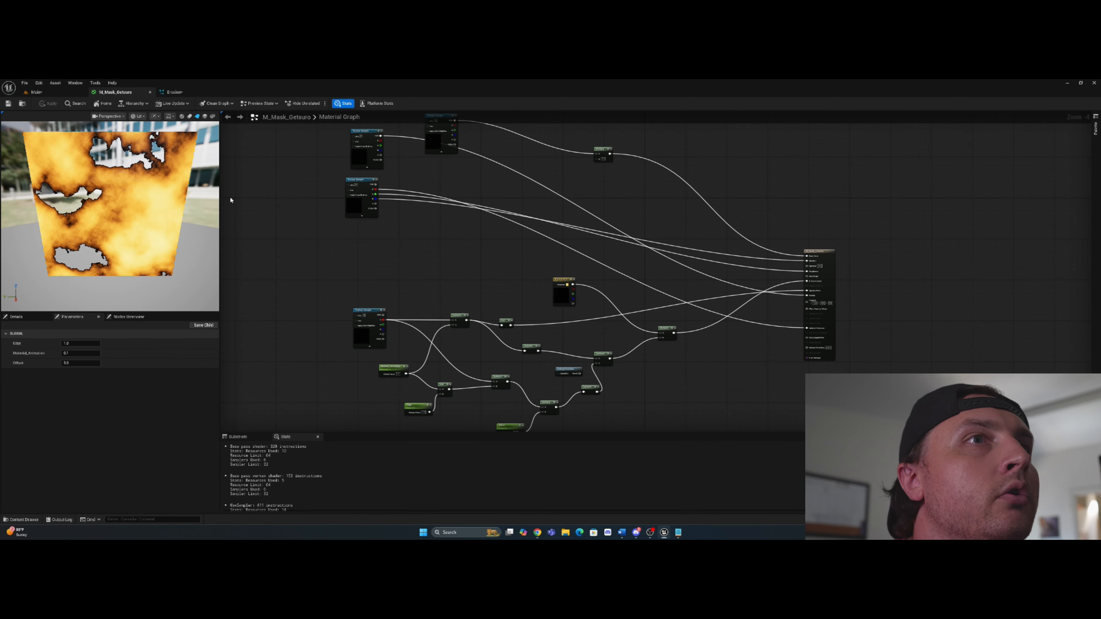
pyautogui.scroll(3, 349, 304)
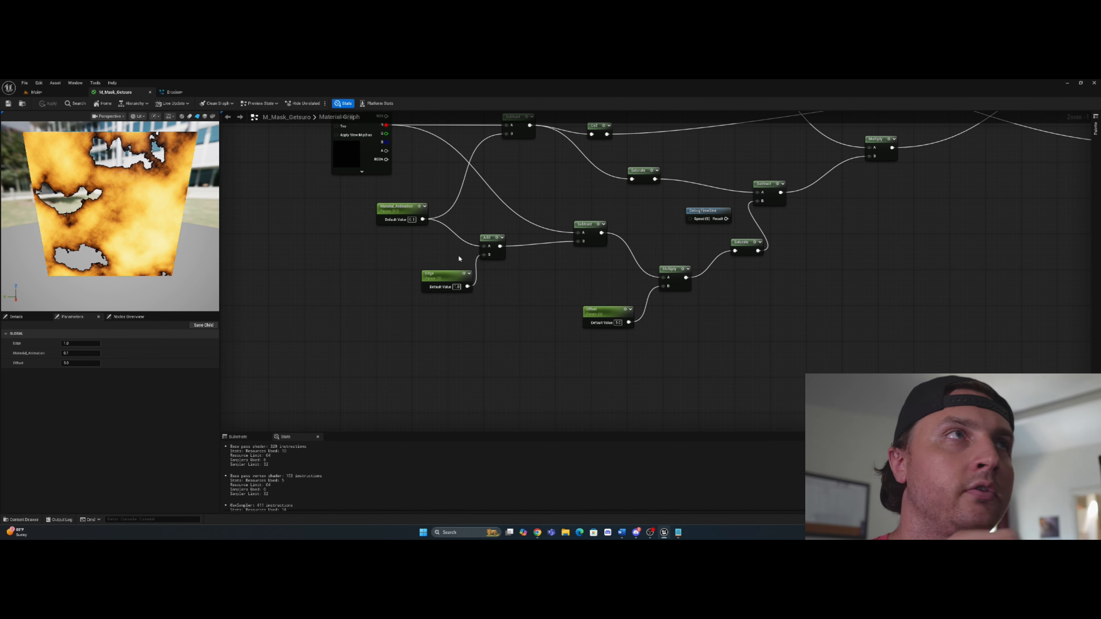
pyautogui.click(174, 95)
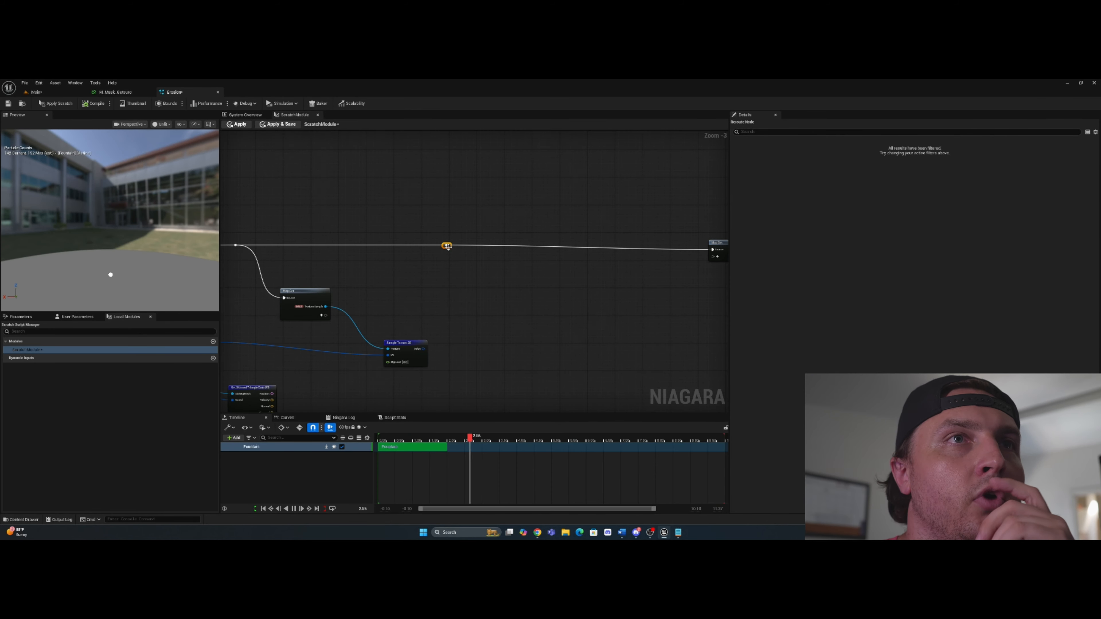
# Step: Branch a Parameter Map Get node off the new reroute node on the main wire
pyautogui.moveTo(447, 246); pyautogui.dragTo(480, 288)
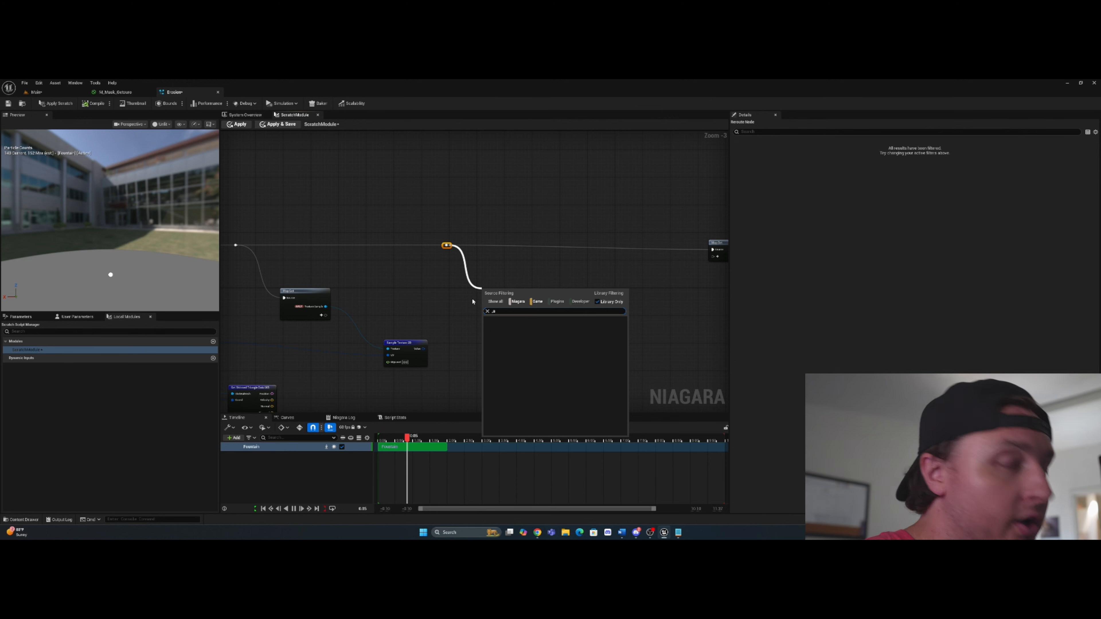
pyautogui.write('map')
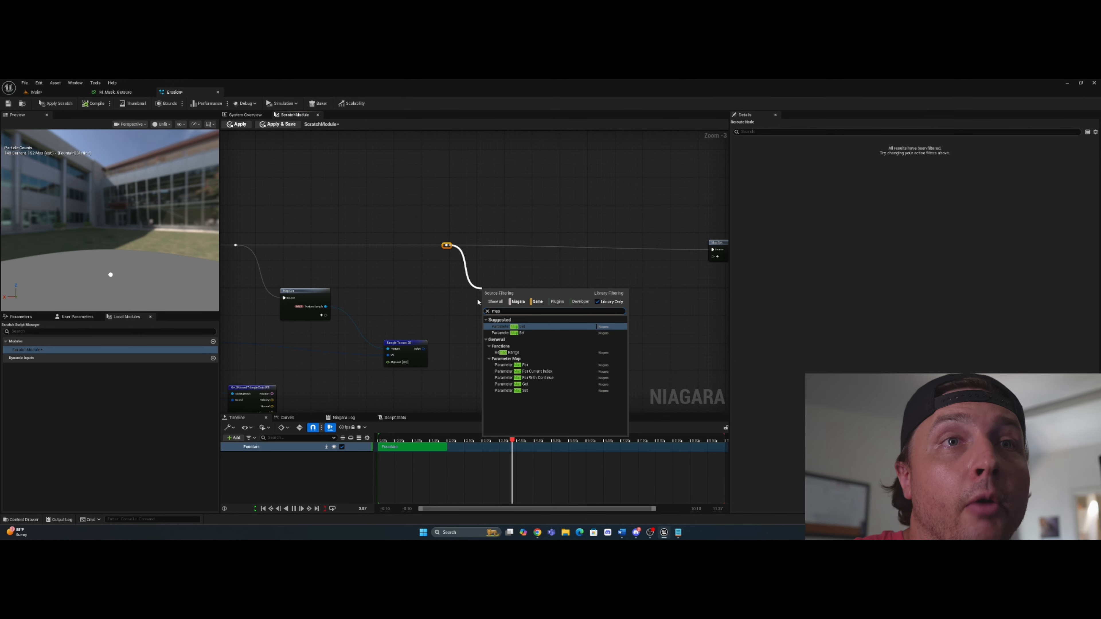
pyautogui.click(520, 326)
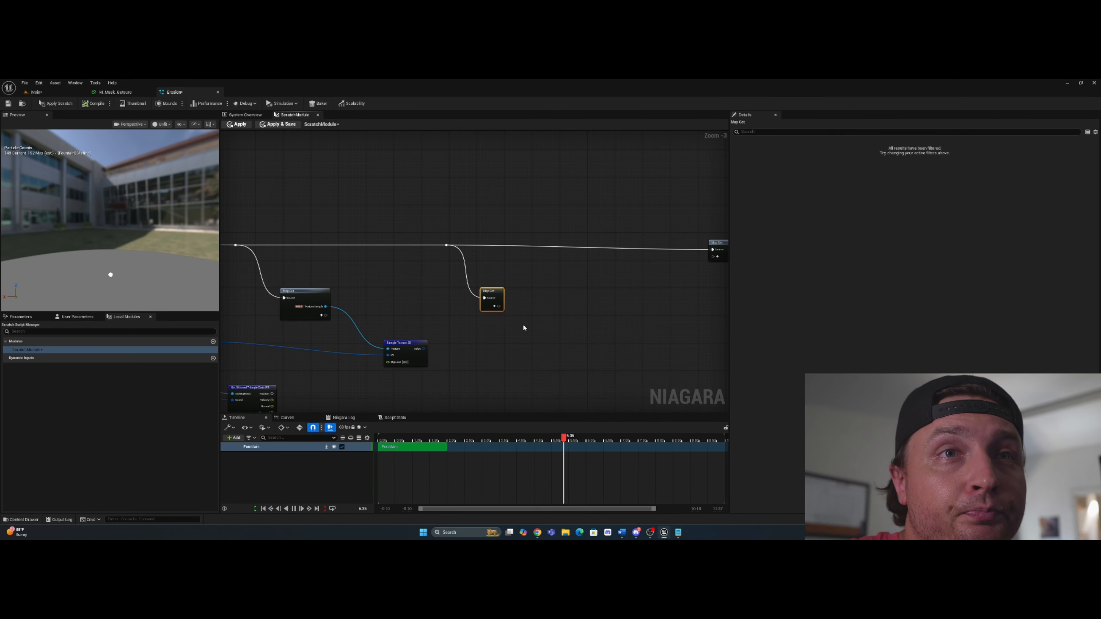
# Step: Add a new float input to the new Map Get node
pyautogui.click(497, 307)
pyautogui.click(115, 92)
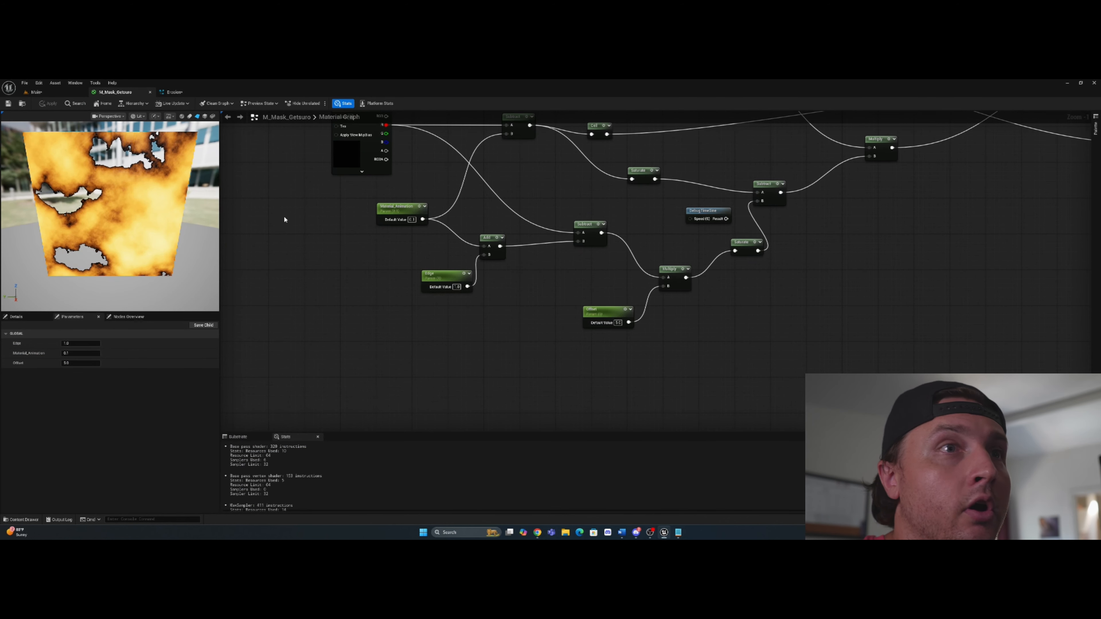
pyautogui.click(171, 92)
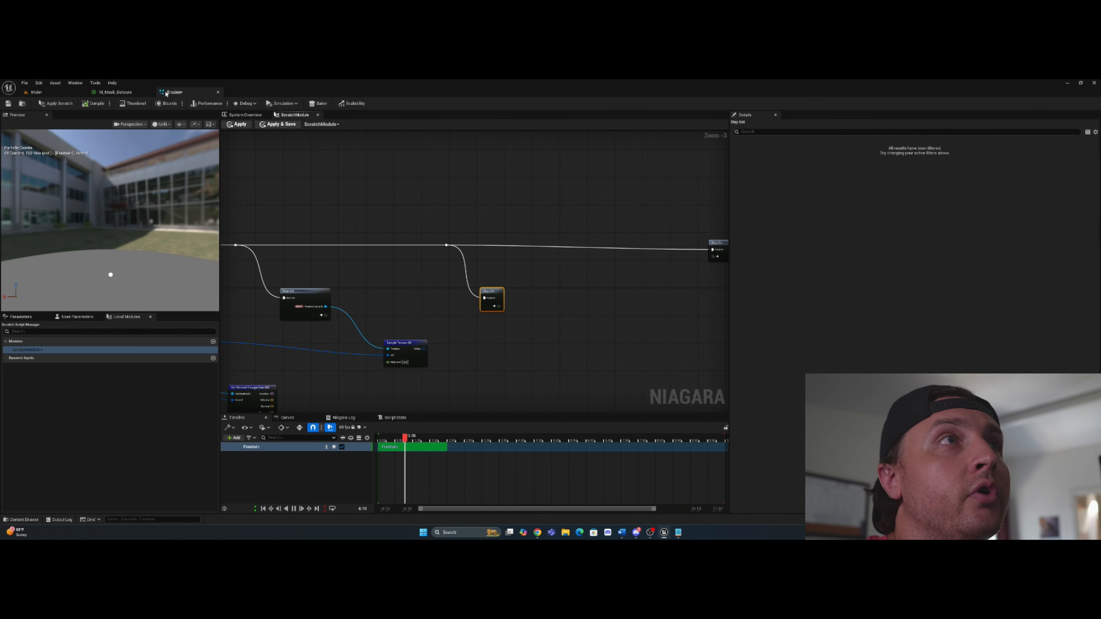
pyautogui.click(497, 307)
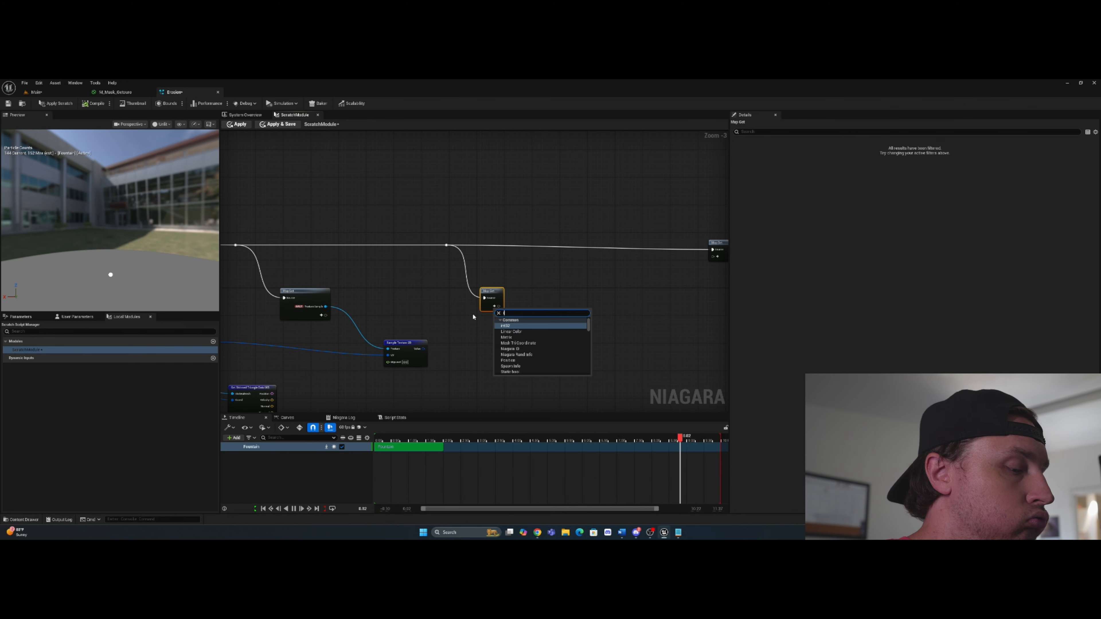
pyautogui.write('i')
pyautogui.write('mater')
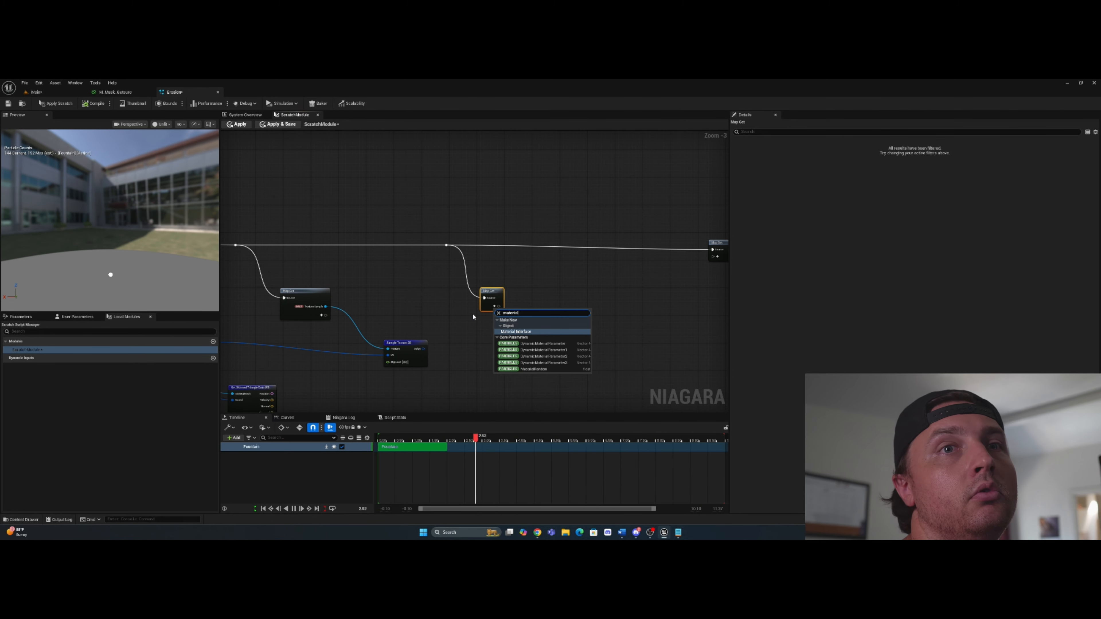
pyautogui.press('BackSpace')
pyautogui.press('BackSpace')
pyautogui.press('BackSpace')
pyautogui.press('BackSpace')
pyautogui.press('BackSpace')
pyautogui.press('BackSpace')
pyautogui.press('BackSpace')
pyautogui.press('BackSpace')
pyautogui.write('float')
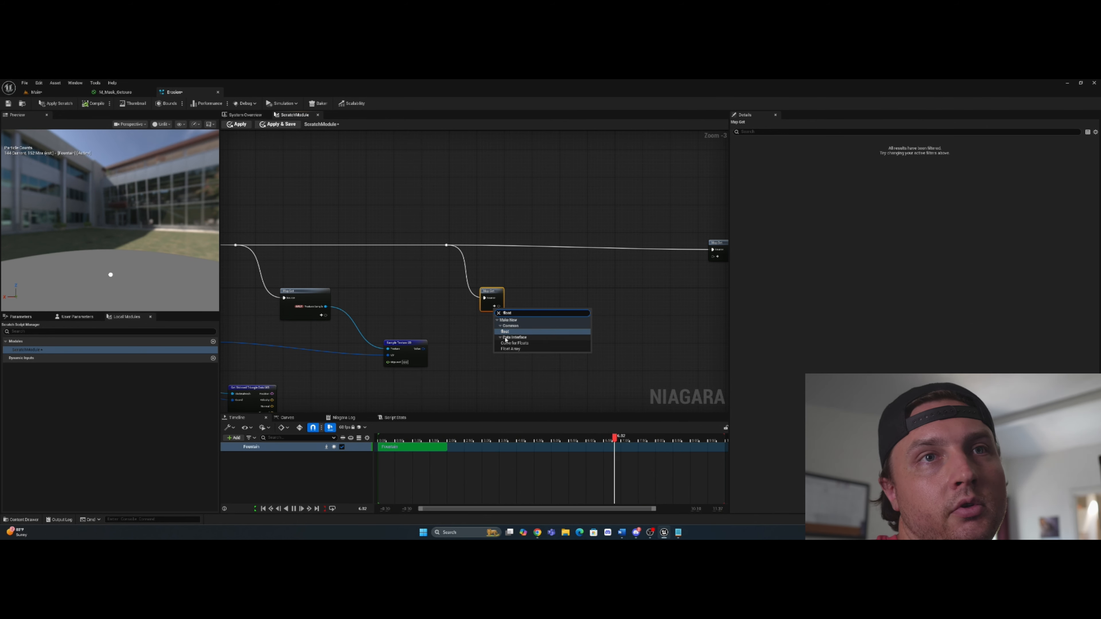
pyautogui.click(507, 333)
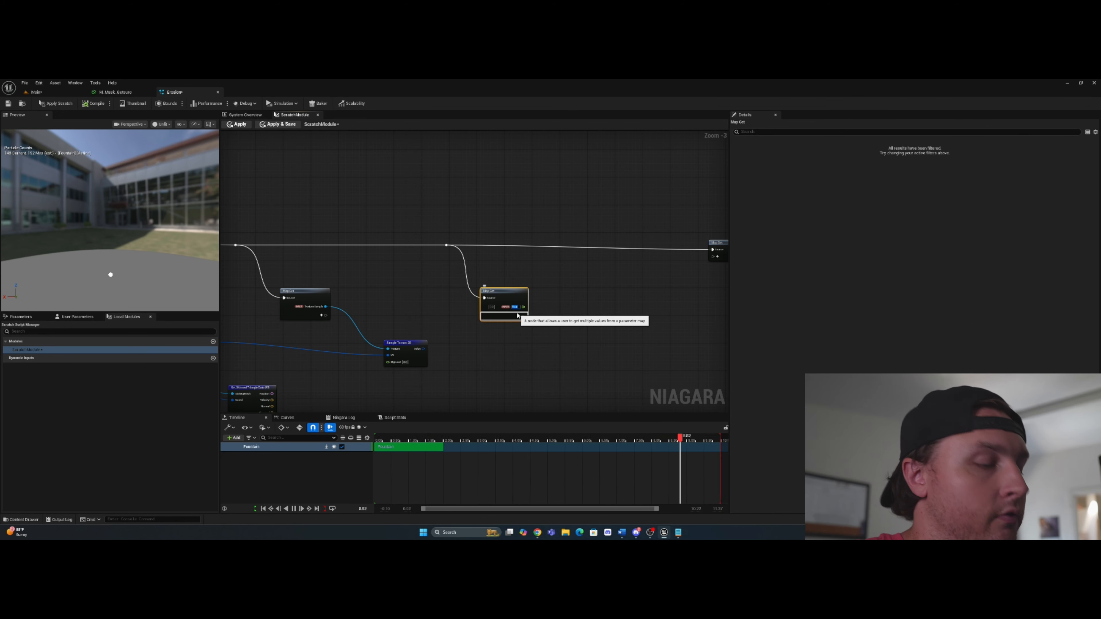
# Step: Rename the new Map Get node's float input to Material_Animation
pyautogui.write('normal')
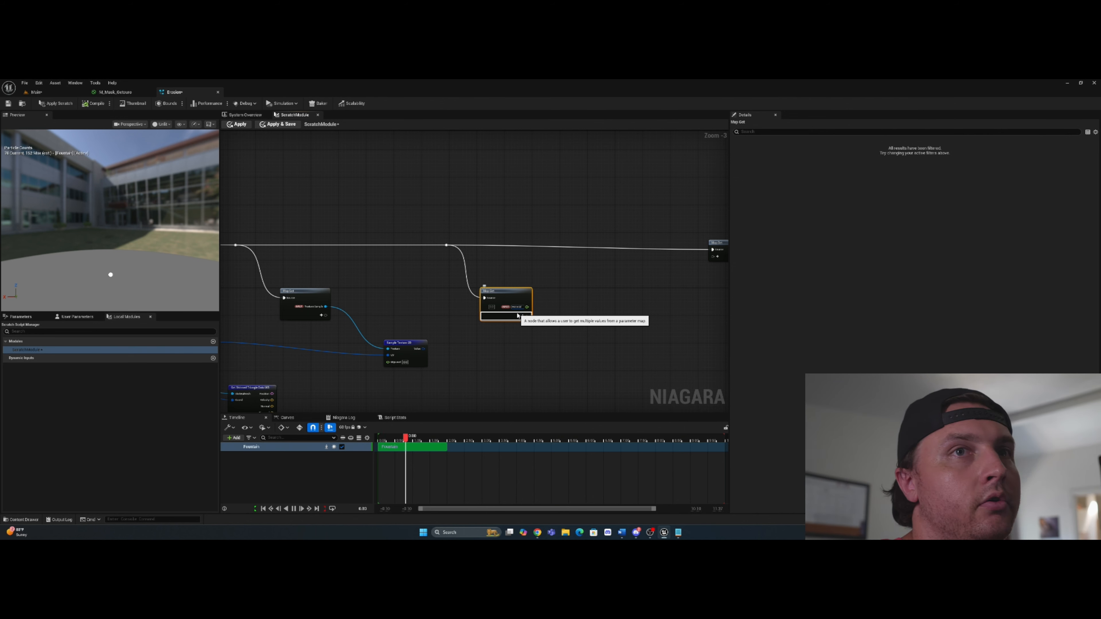
pyautogui.write('_ws')
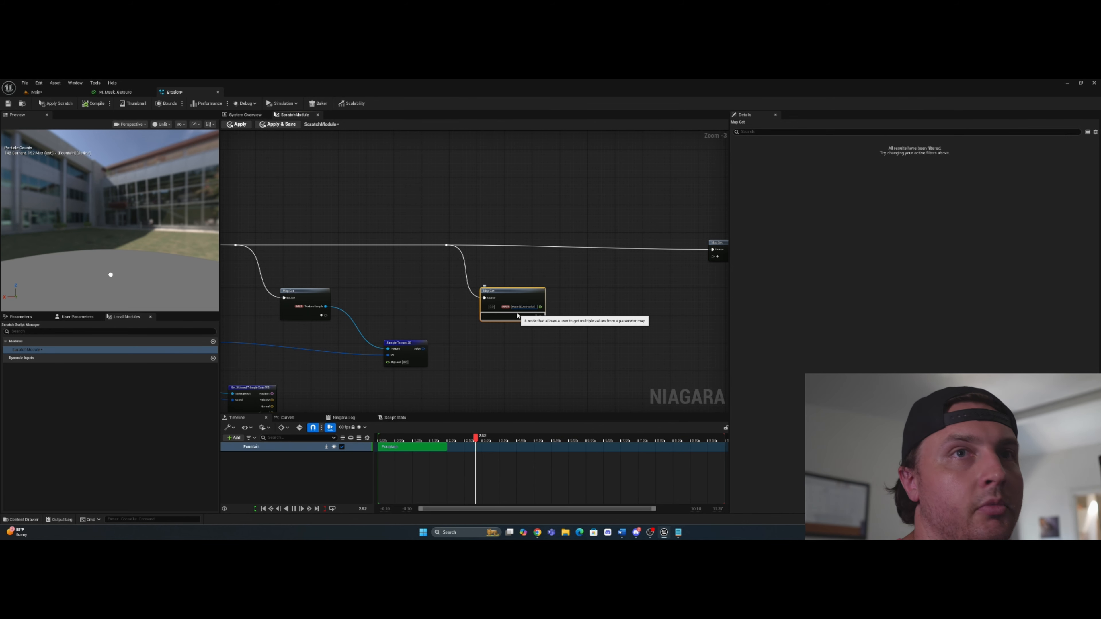
pyautogui.scroll(3, 515, 316)
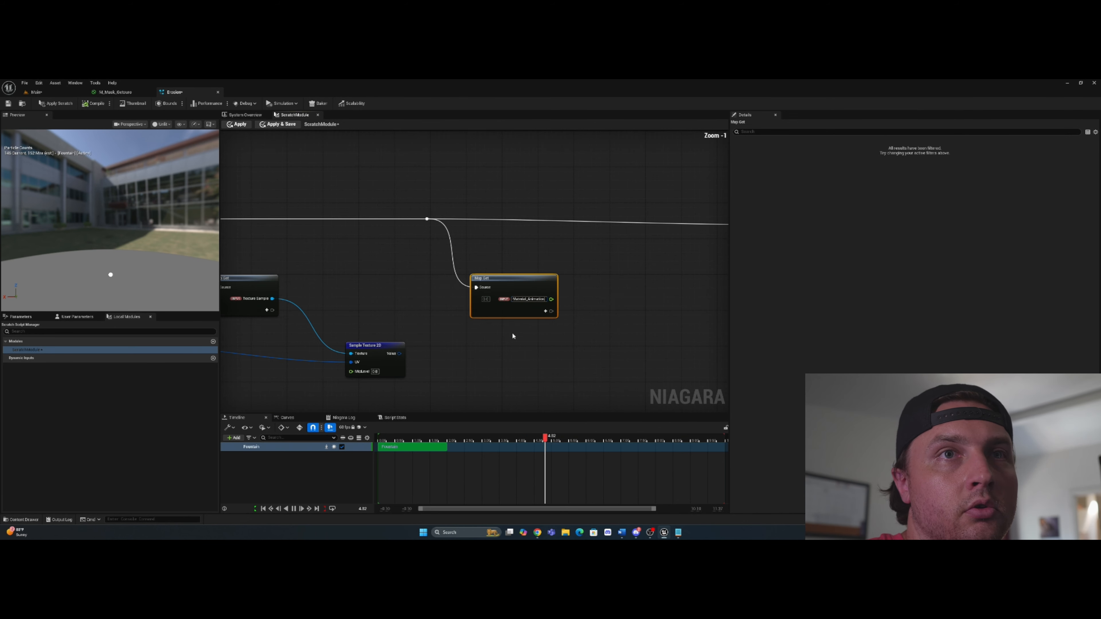
pyautogui.click(544, 310)
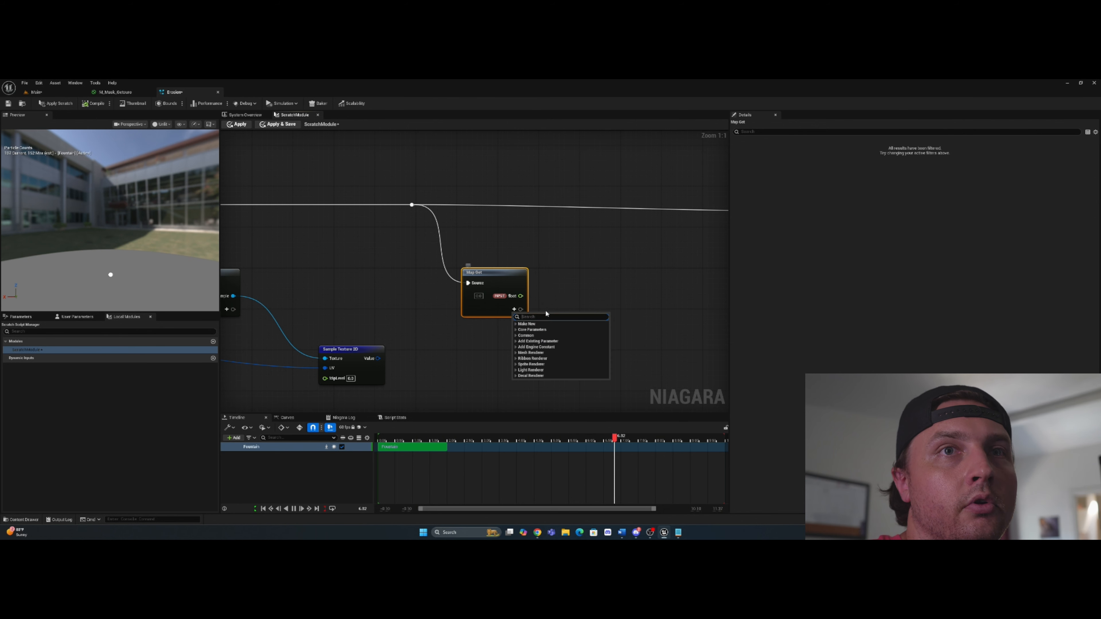
pyautogui.click(513, 296)
pyautogui.rightClick(514, 299)
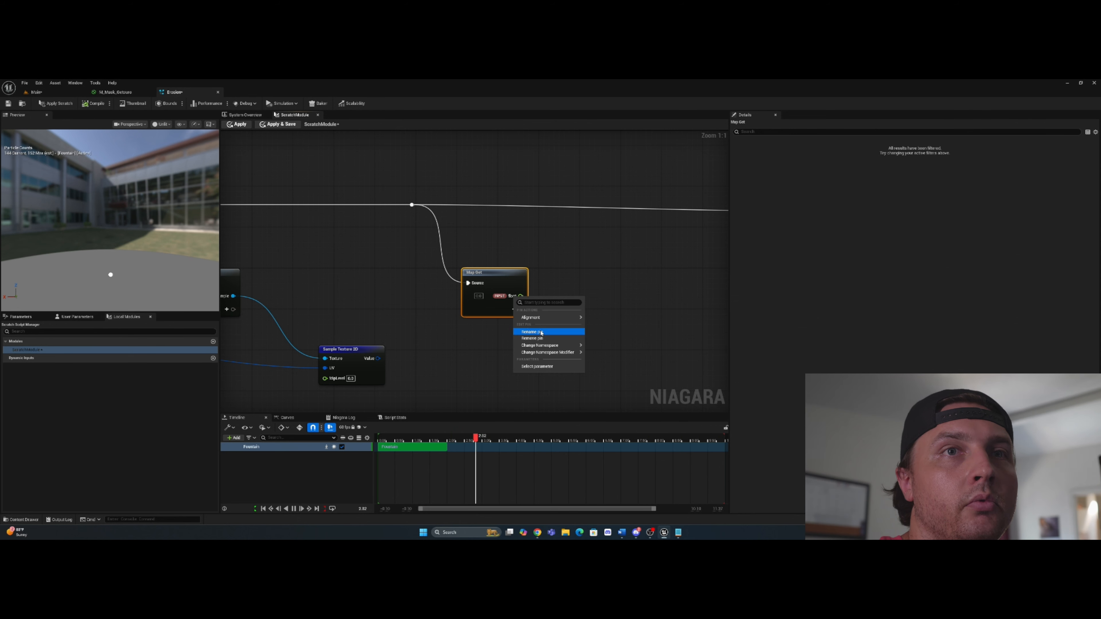
pyautogui.click(541, 332)
pyautogui.write('Mate')
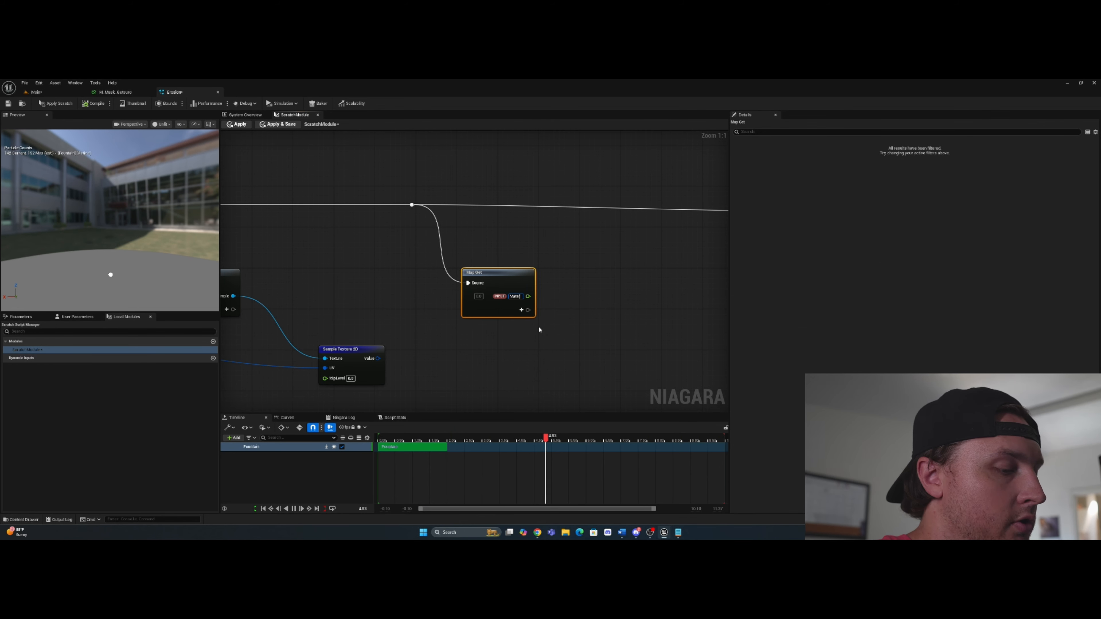
pyautogui.write('rial_Animation')
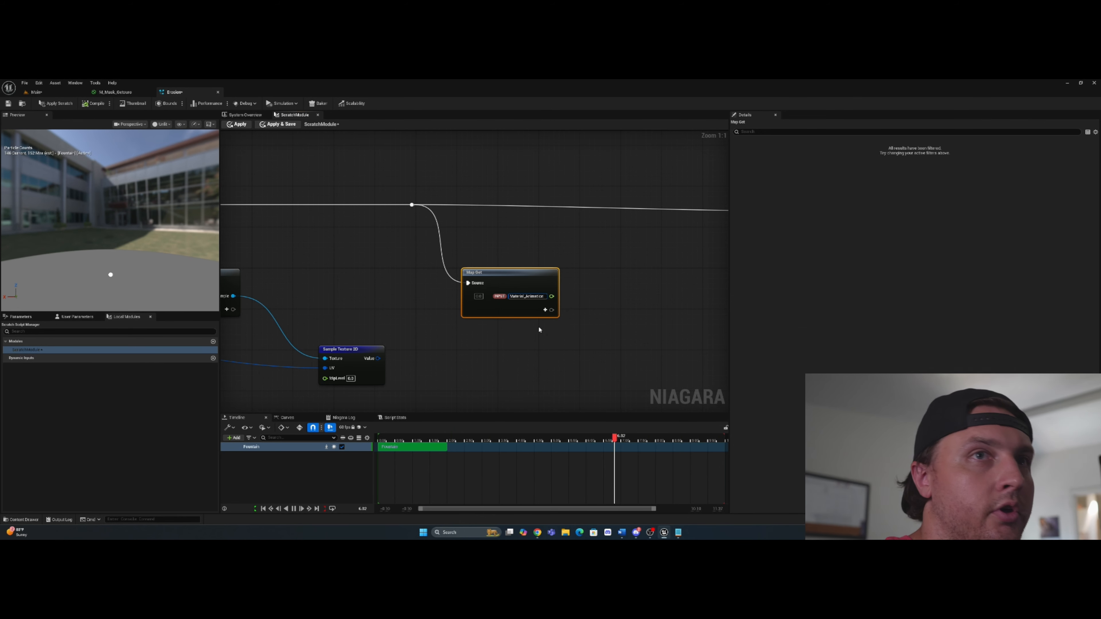
pyautogui.press('Return')
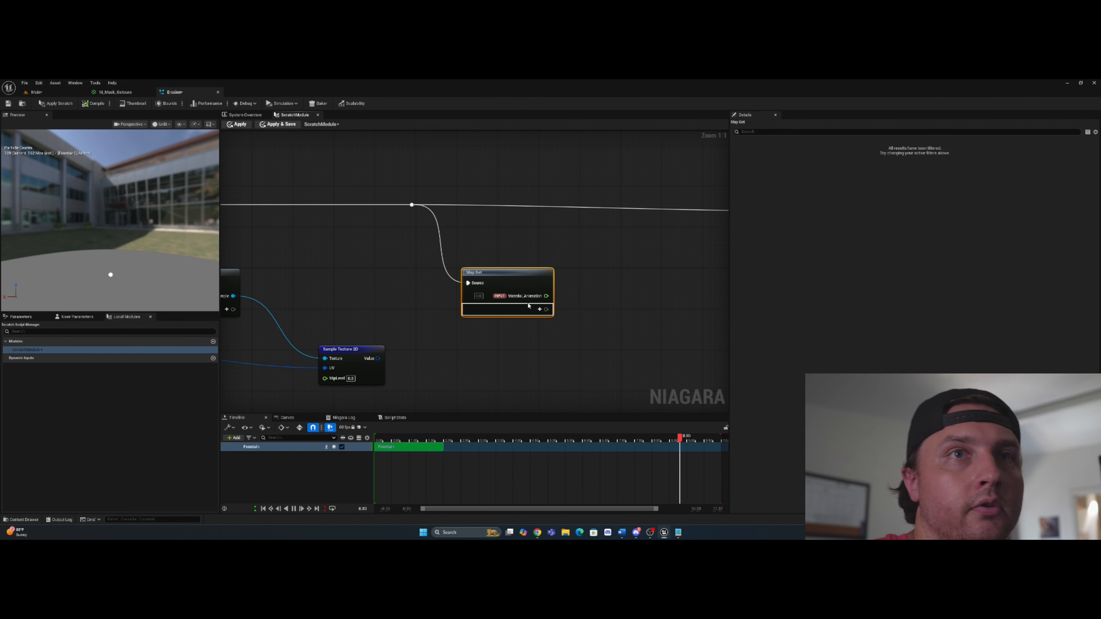
# Step: Add a second float input named Edge to the Map Get node that holds Material_Animation
pyautogui.click(539, 309)
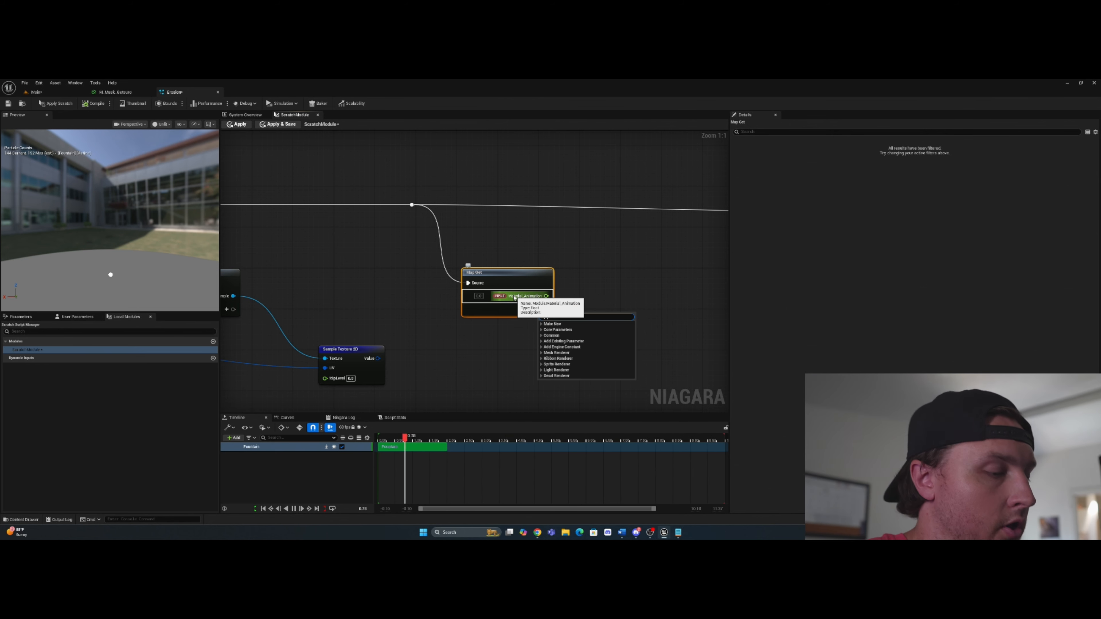
pyautogui.write('float')
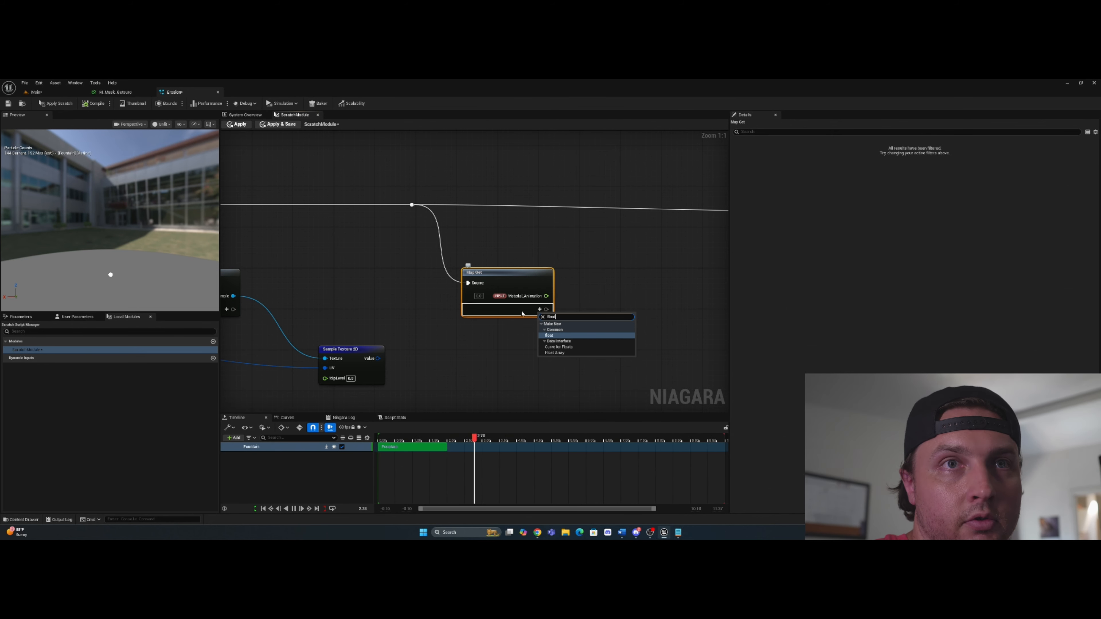
pyautogui.click(547, 336)
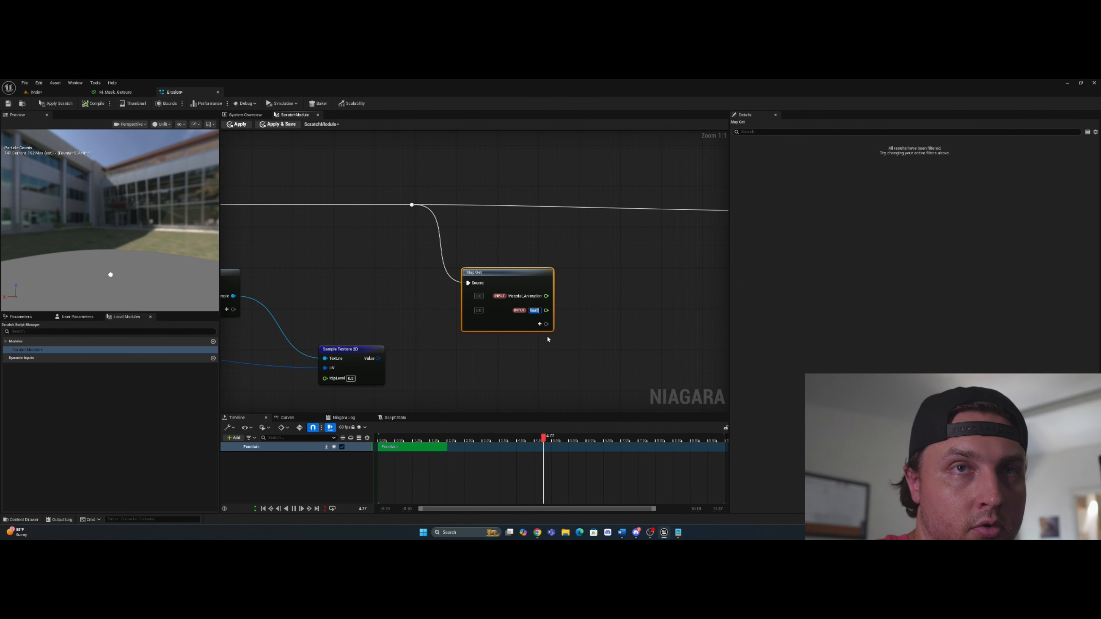
pyautogui.write('ge')
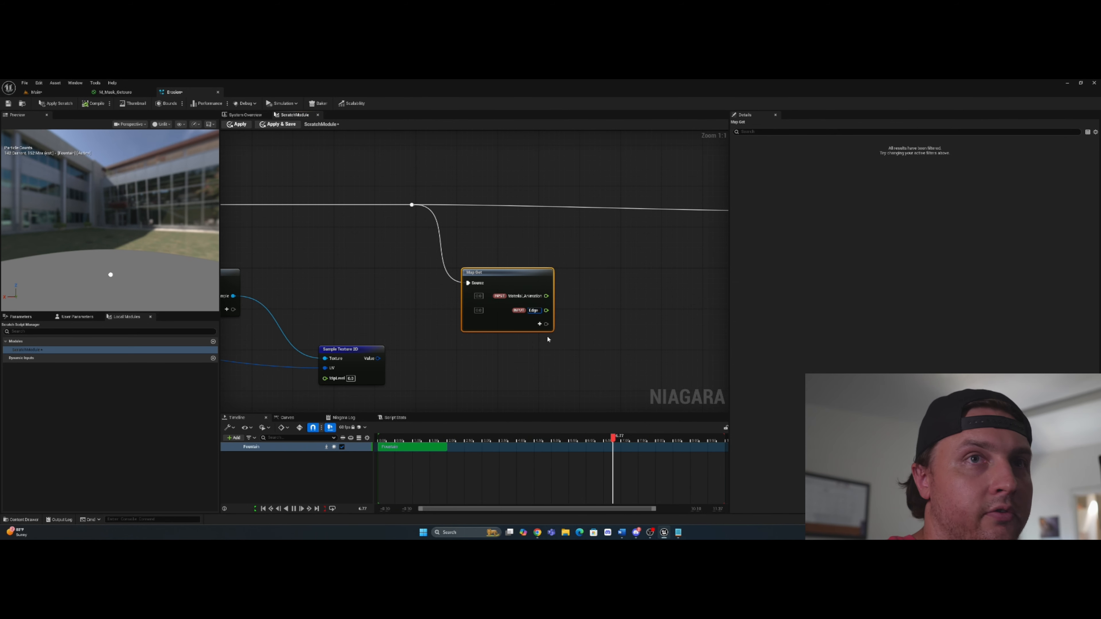
pyautogui.press('Return')
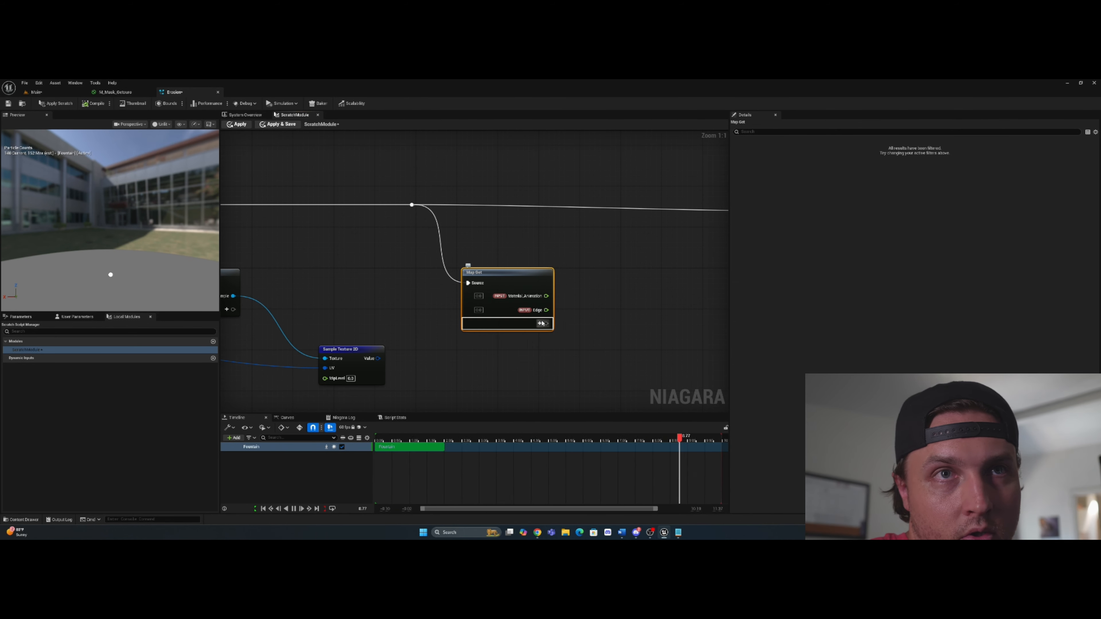
# Step: Add a third float input named Offset to the same Map Get node and compare the inputs with the mask material's parameters
pyautogui.click(539, 323)
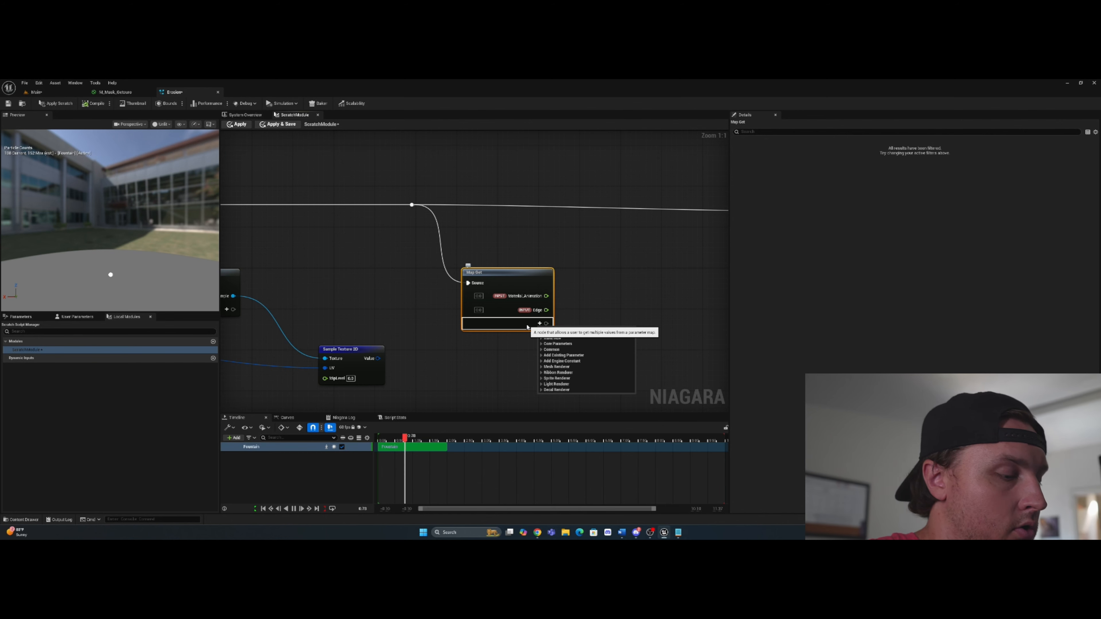
pyautogui.write('float')
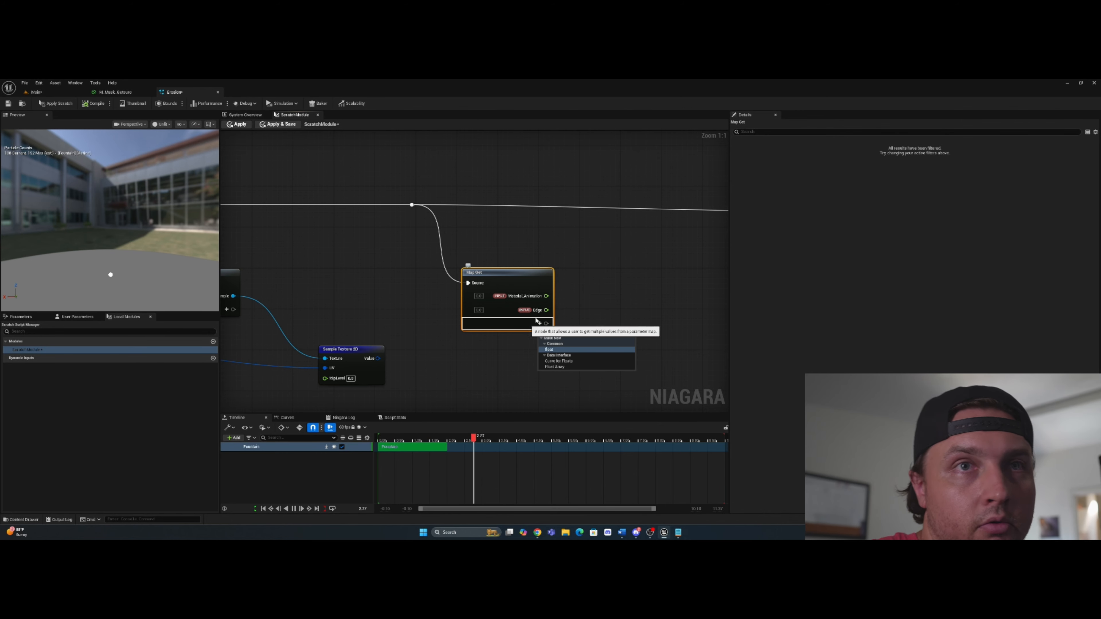
pyautogui.press('Return')
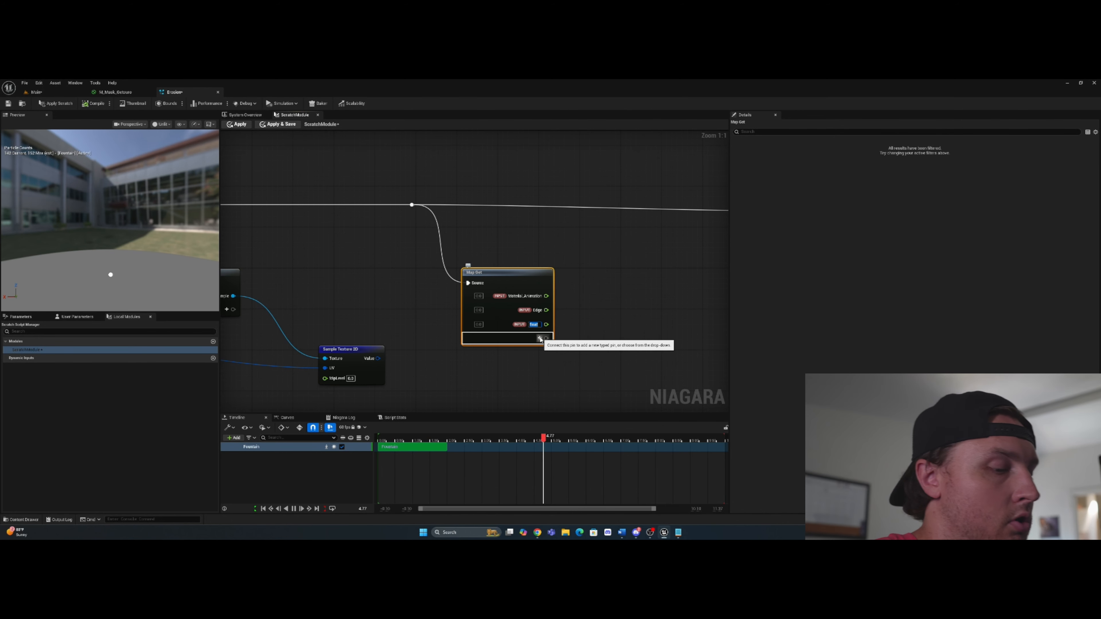
pyautogui.write('Offset')
pyautogui.press('Return')
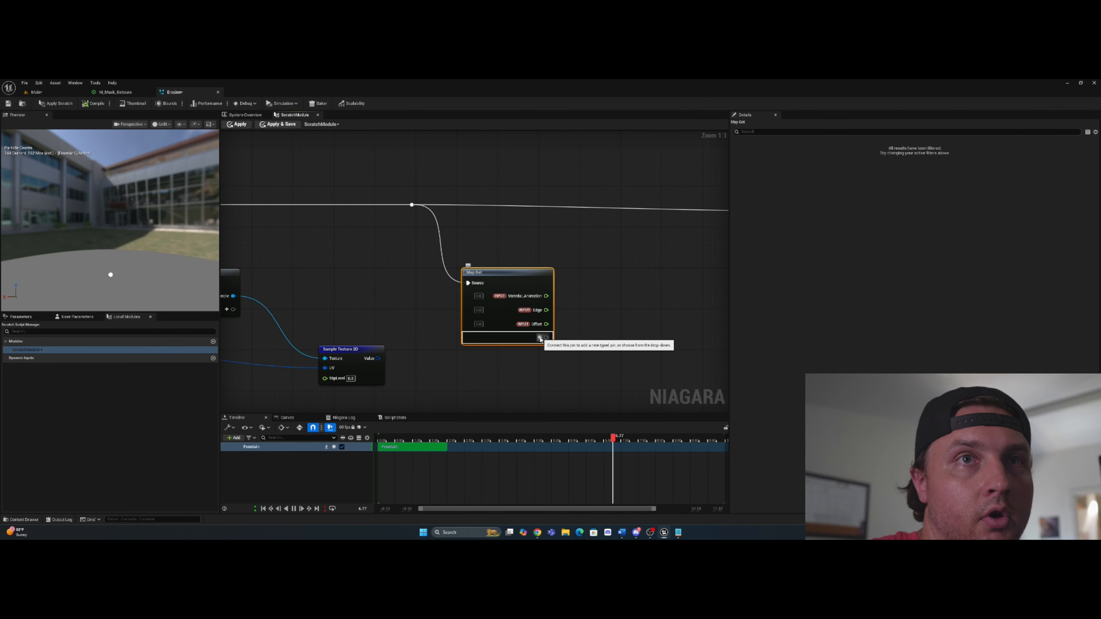
pyautogui.click(112, 94)
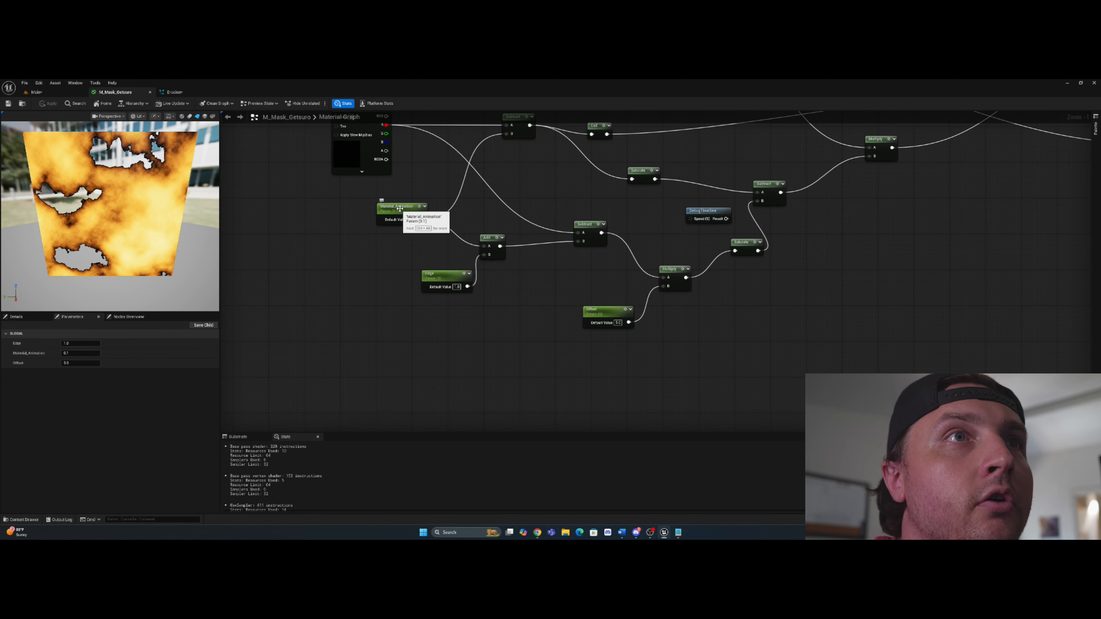
pyautogui.click(173, 92)
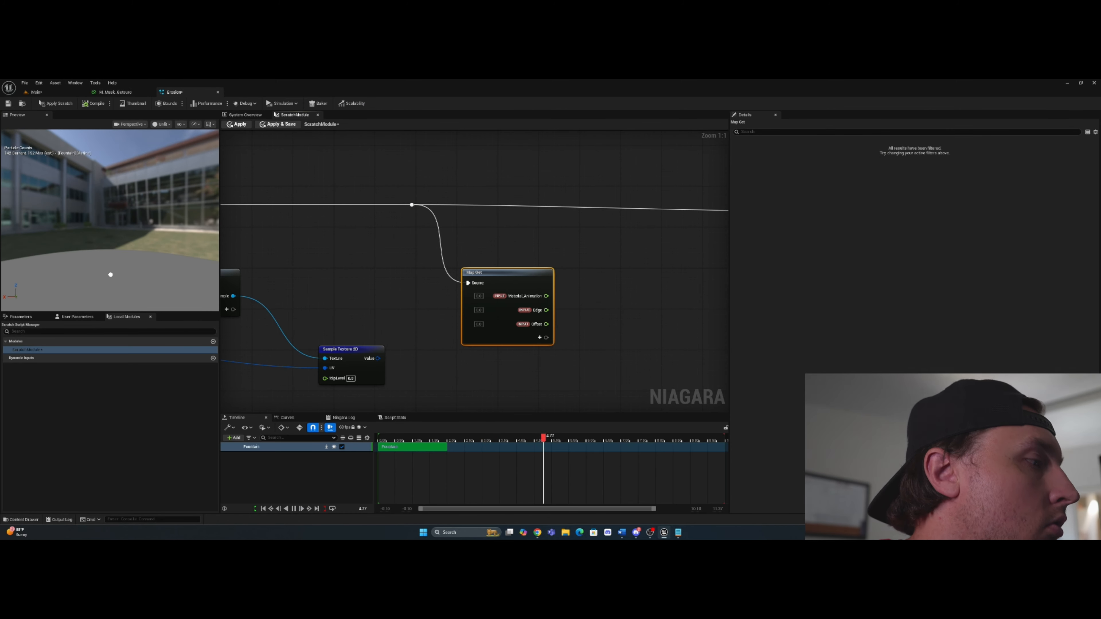
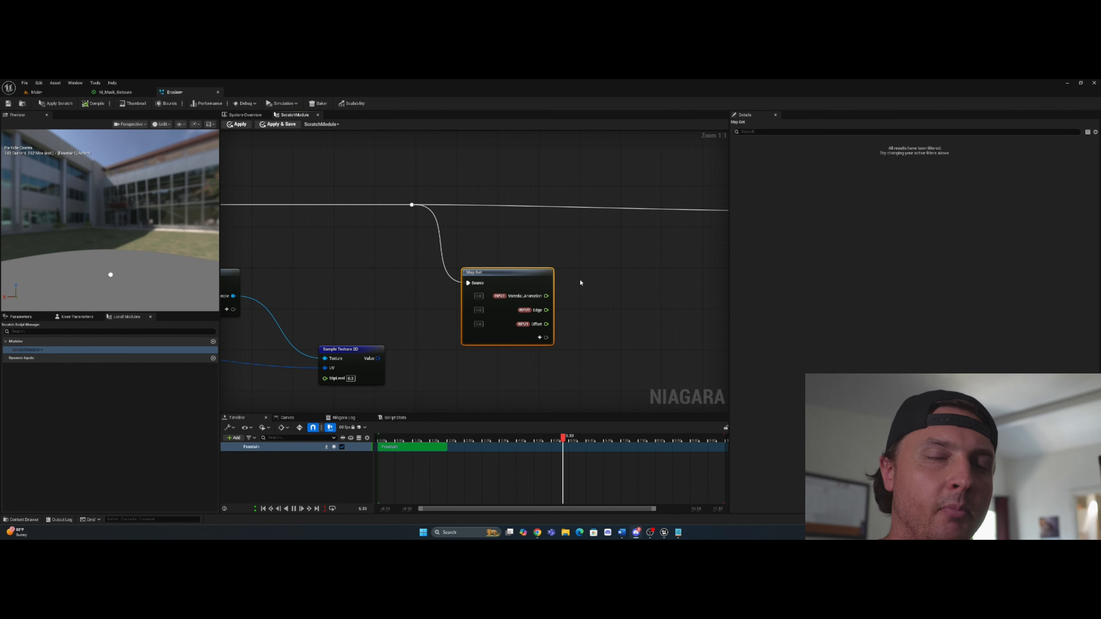
# Step: Sum the Material_Animation and Edge inputs with a new Add node
pyautogui.moveTo(546, 296); pyautogui.dragTo(623, 301)
pyautogui.write('add')
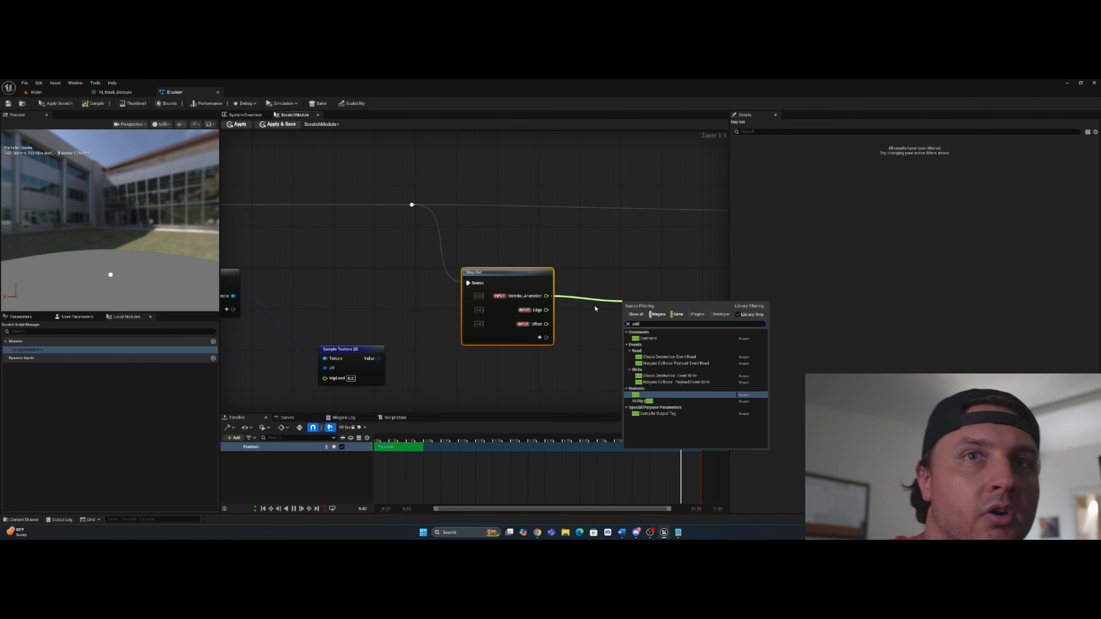
pyautogui.click(644, 395)
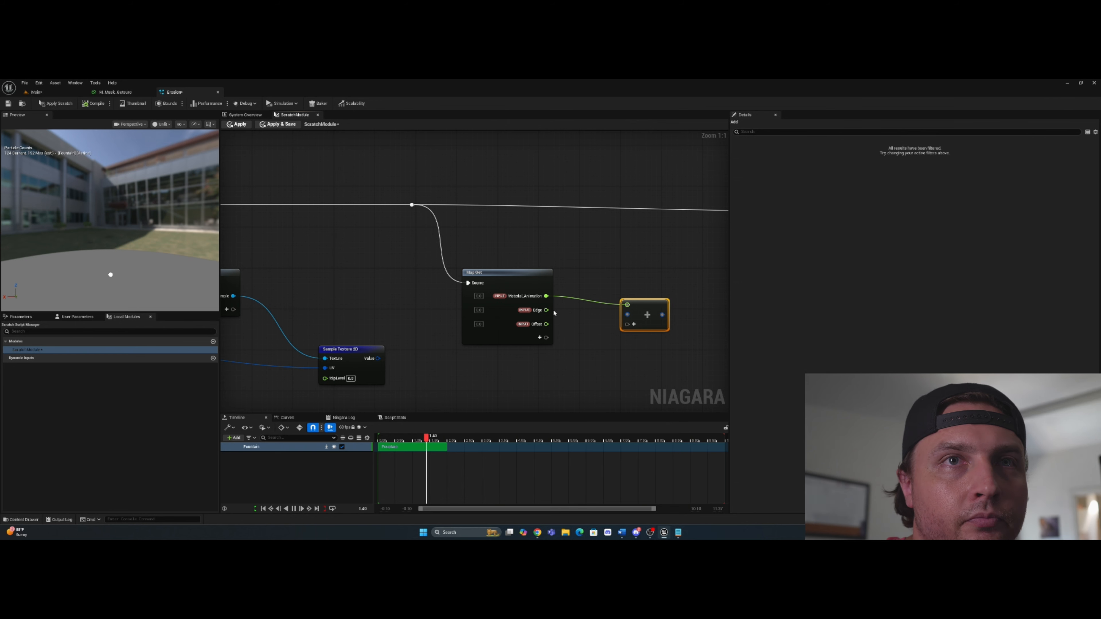
pyautogui.moveTo(546, 309); pyautogui.dragTo(627, 315)
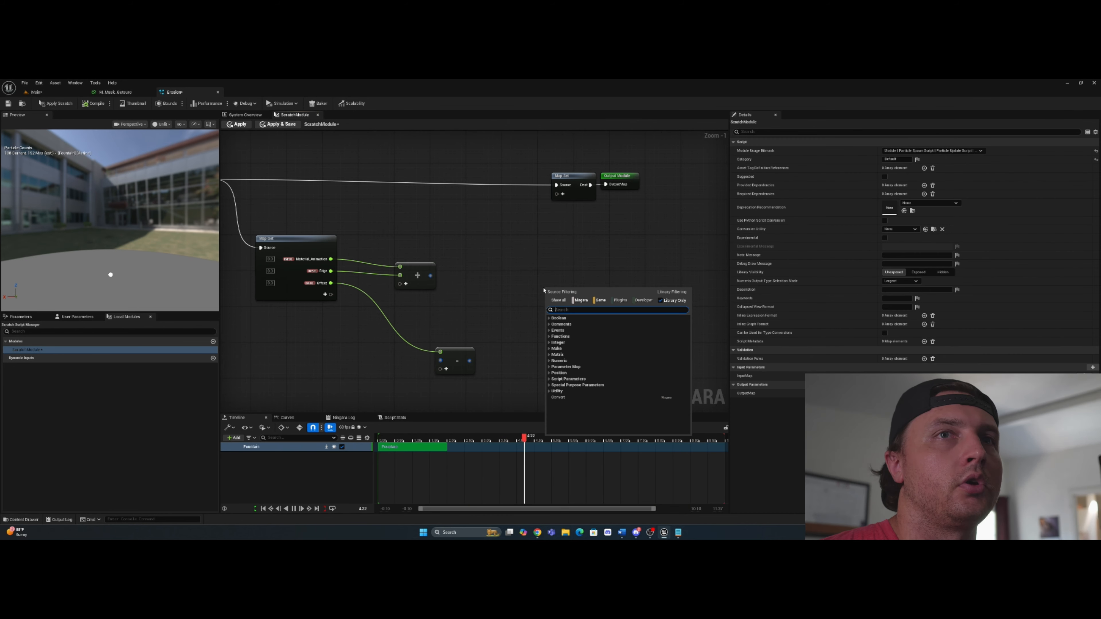
# Step: Create another Subtract node downstream of the Add node
pyautogui.write('subtra')
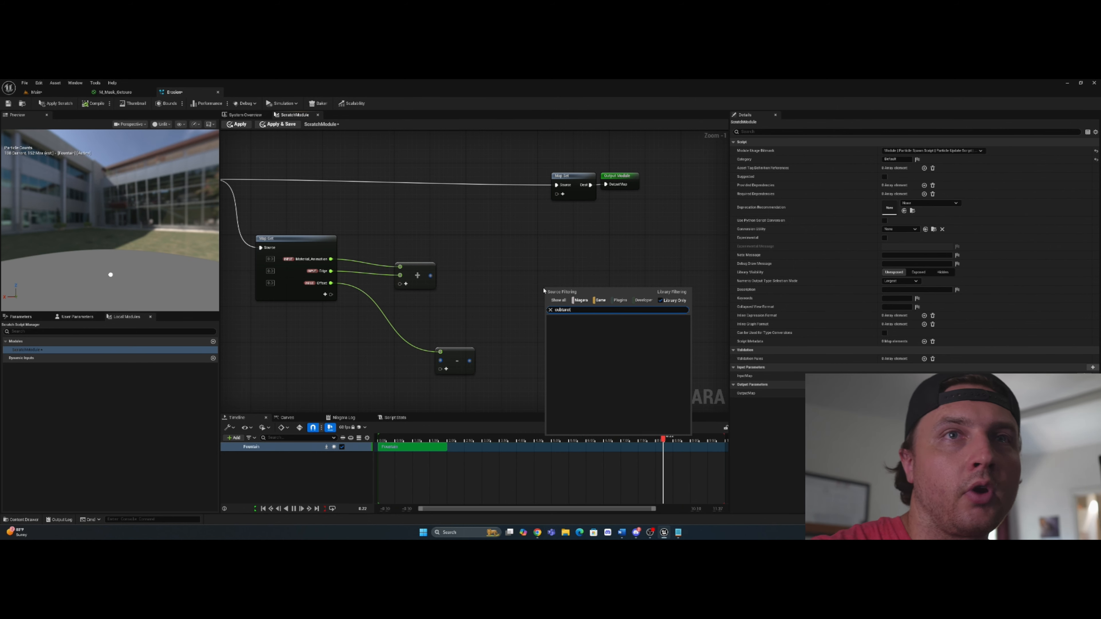
pyautogui.press('BackSpace')
pyautogui.press('BackSpace')
pyautogui.press('BackSpace')
pyautogui.press('BackSpace')
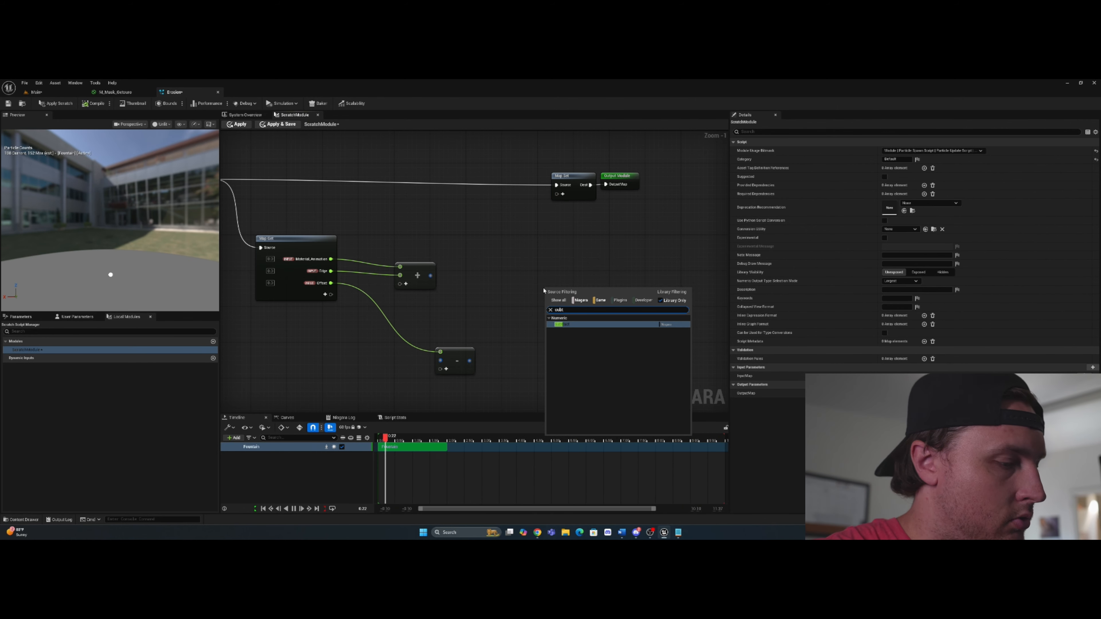
pyautogui.write('ract')
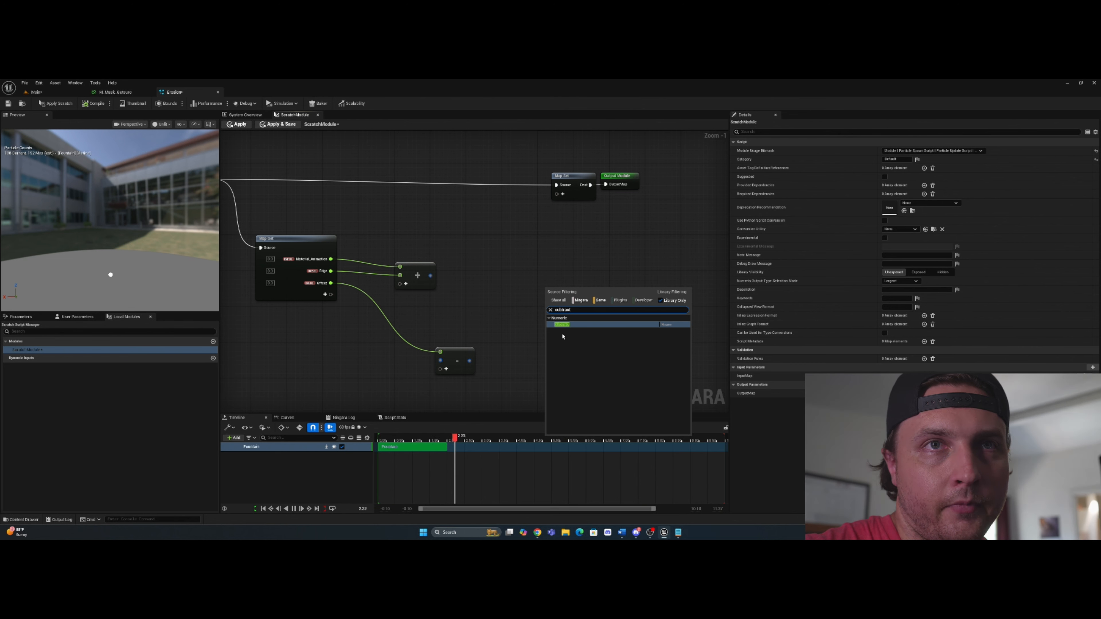
pyautogui.click(564, 324)
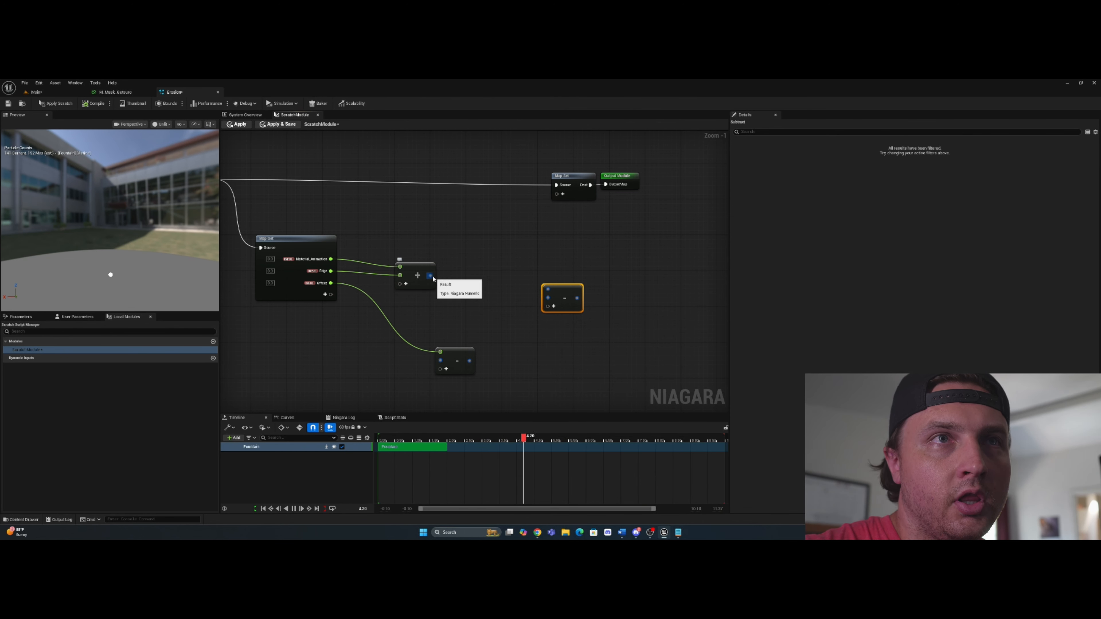
# Step: Wire the new Subtract node to subtract the Add result from the Sample Texture 2D value
pyautogui.moveTo(430, 275); pyautogui.dragTo(551, 303)
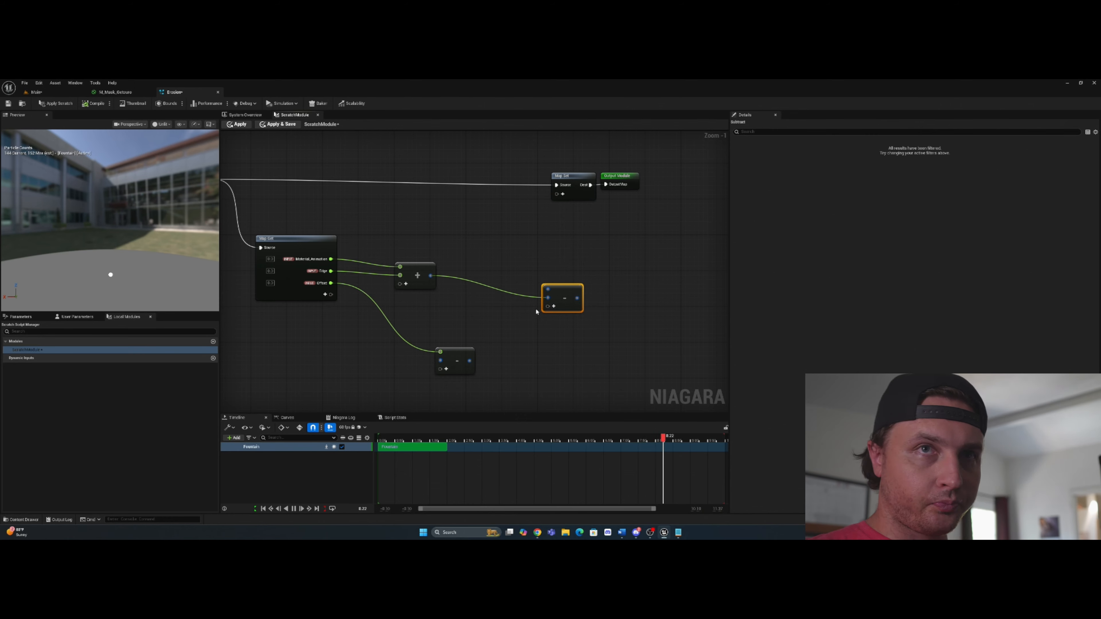
pyautogui.moveTo(500, 315); pyautogui.dragTo(604, 317, button='right')
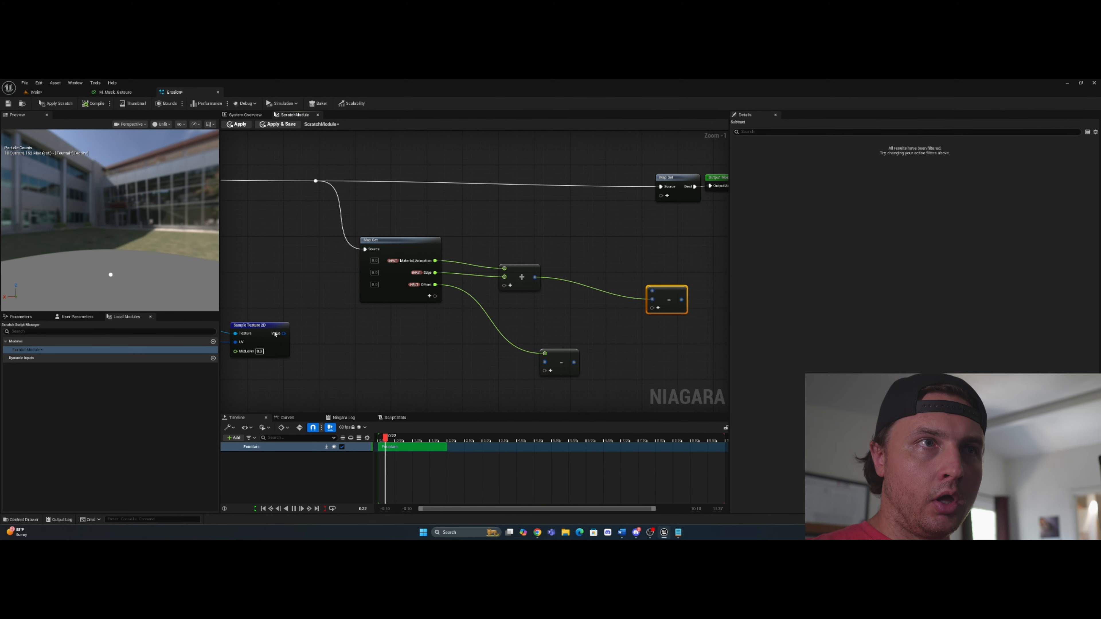
pyautogui.moveTo(284, 333); pyautogui.dragTo(651, 297)
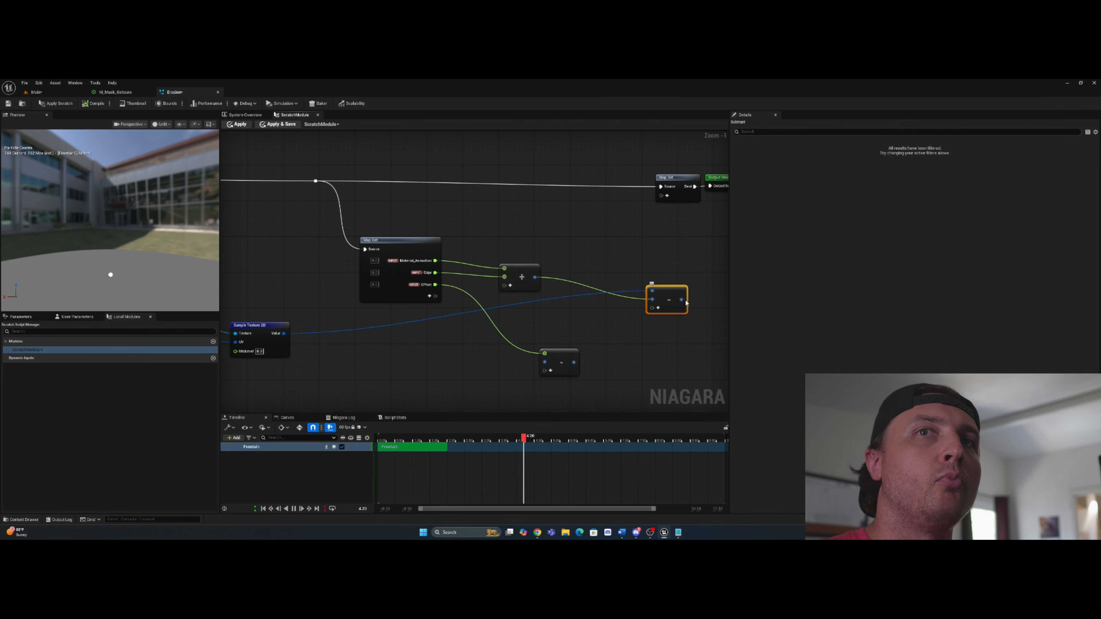
# Step: Check the mask material's graph for the operation that follows the Subtract node
pyautogui.moveTo(685, 302); pyautogui.dragTo(721, 333)
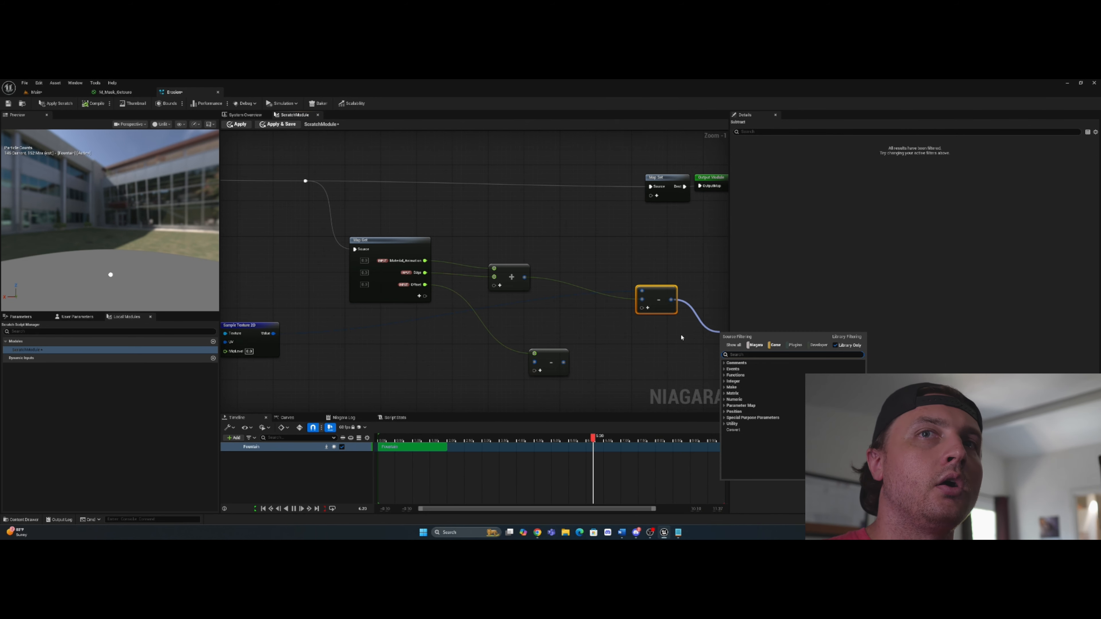
pyautogui.click(131, 90)
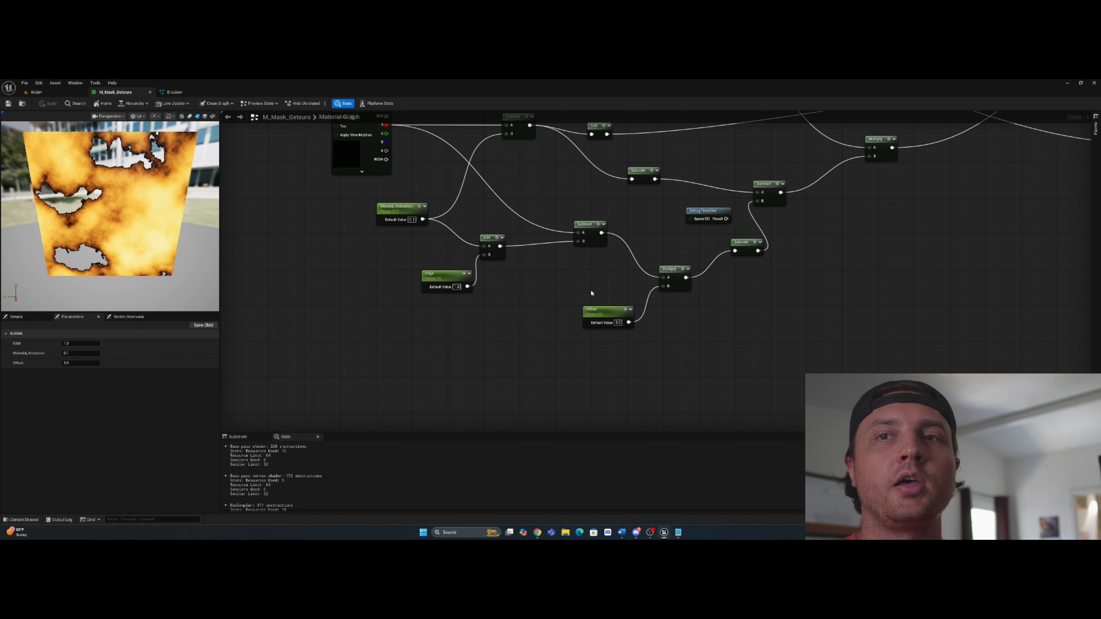
pyautogui.click(174, 92)
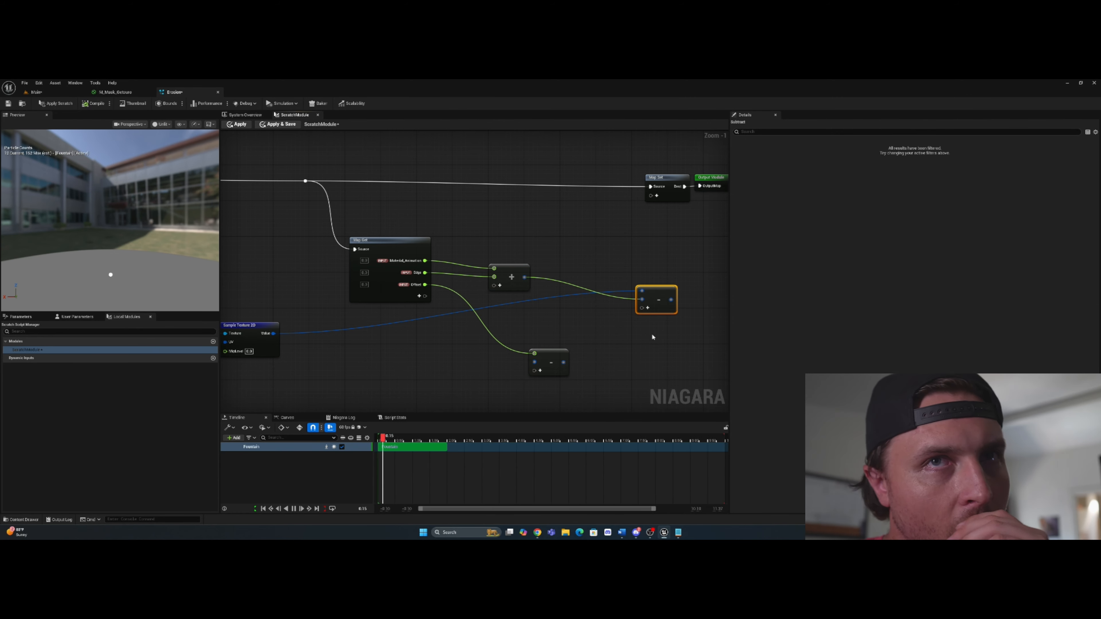
# Step: Multiply the texture Subtract node's result by the Offset input using a new Multiply node
pyautogui.moveTo(652, 336); pyautogui.dragTo(479, 301, button='right')
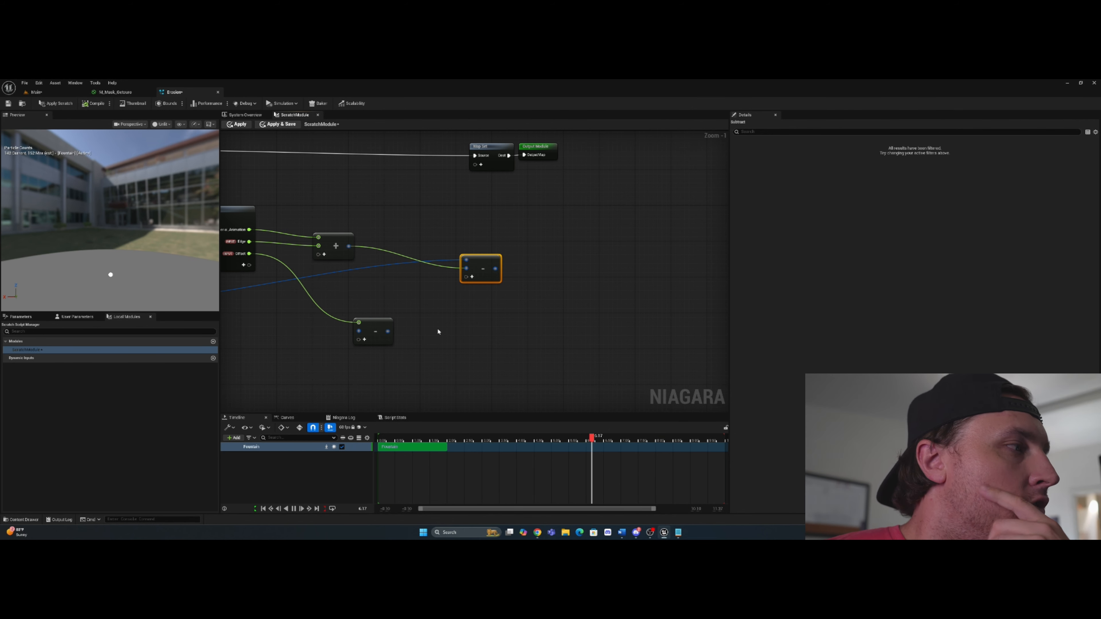
pyautogui.moveTo(496, 268); pyautogui.dragTo(526, 305)
pyautogui.write('mul')
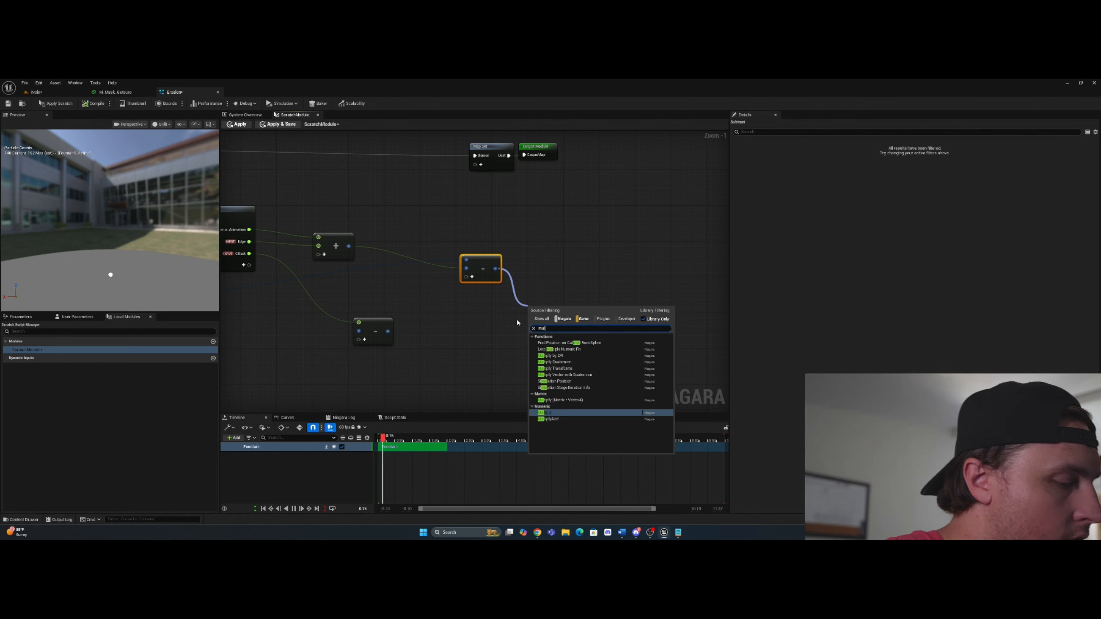
pyautogui.write('tipl')
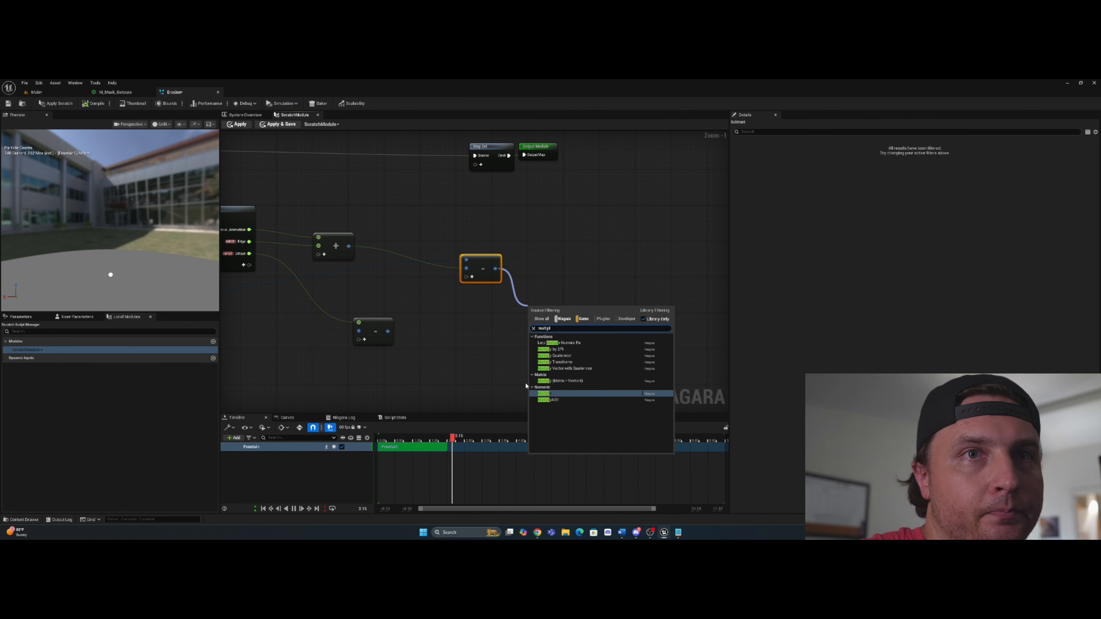
pyautogui.click(543, 394)
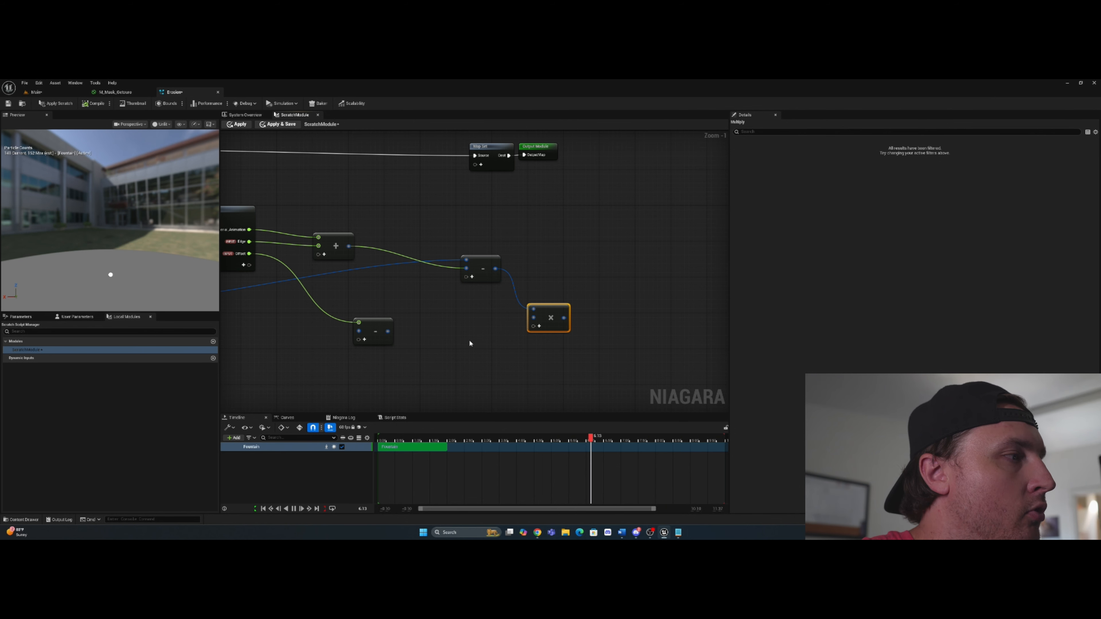
pyautogui.moveTo(249, 253); pyautogui.dragTo(533, 316)
pyautogui.moveTo(535, 320); pyautogui.dragTo(533, 317)
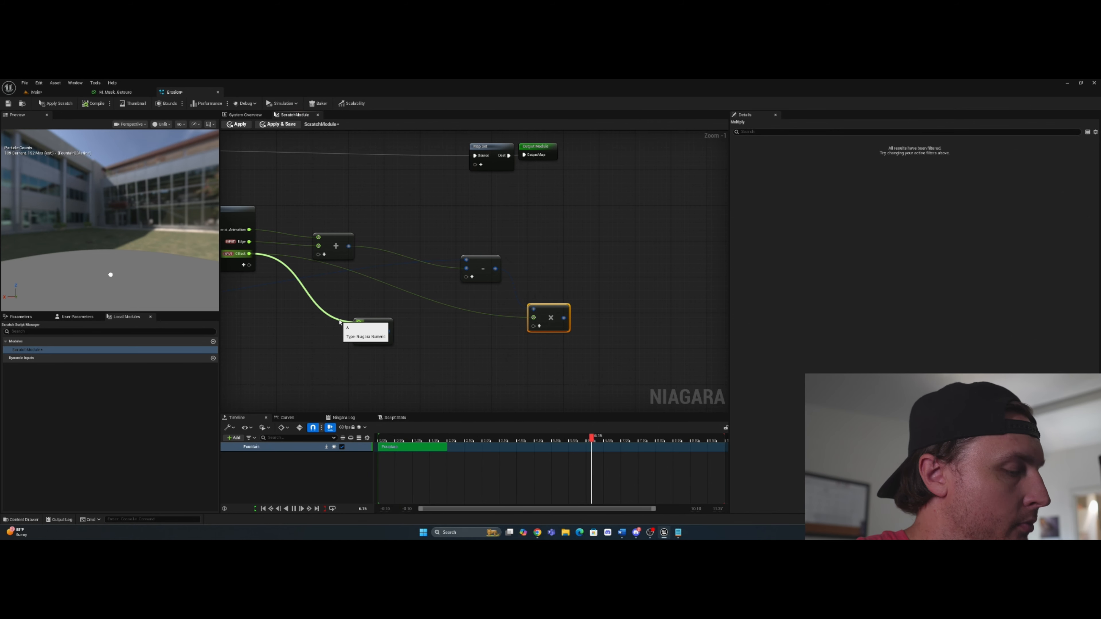
# Step: Disconnect Offset from the spare Subtract node, move it below the Multiply node and feed Material_Animation into its second input
pyautogui.keyDown('alt'); pyautogui.click(321, 311); pyautogui.keyUp('alt')
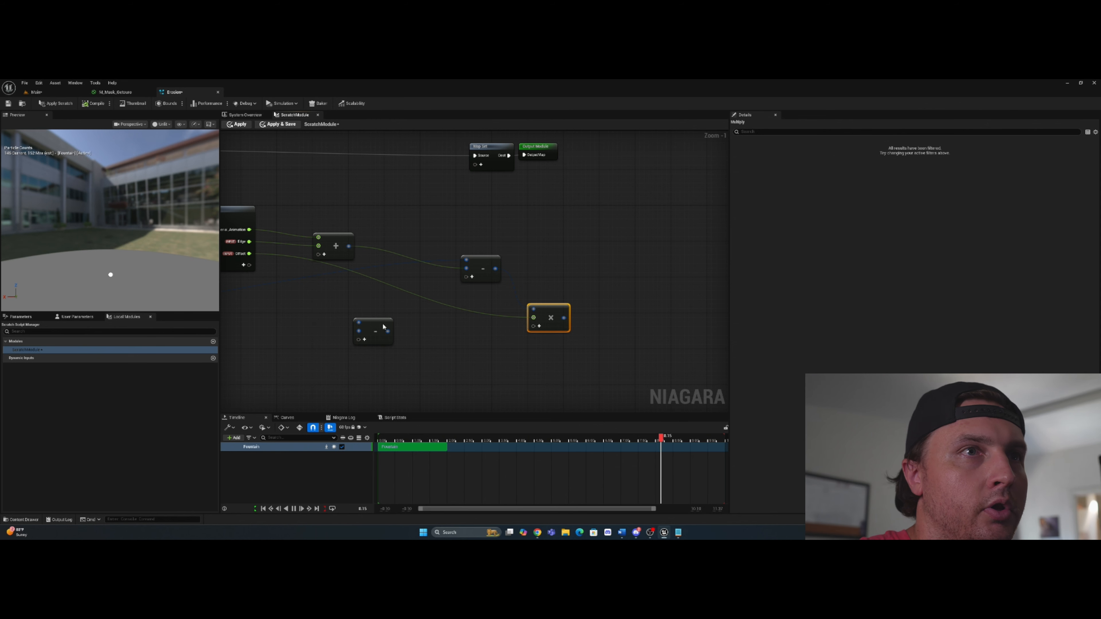
pyautogui.moveTo(383, 324); pyautogui.dragTo(619, 374)
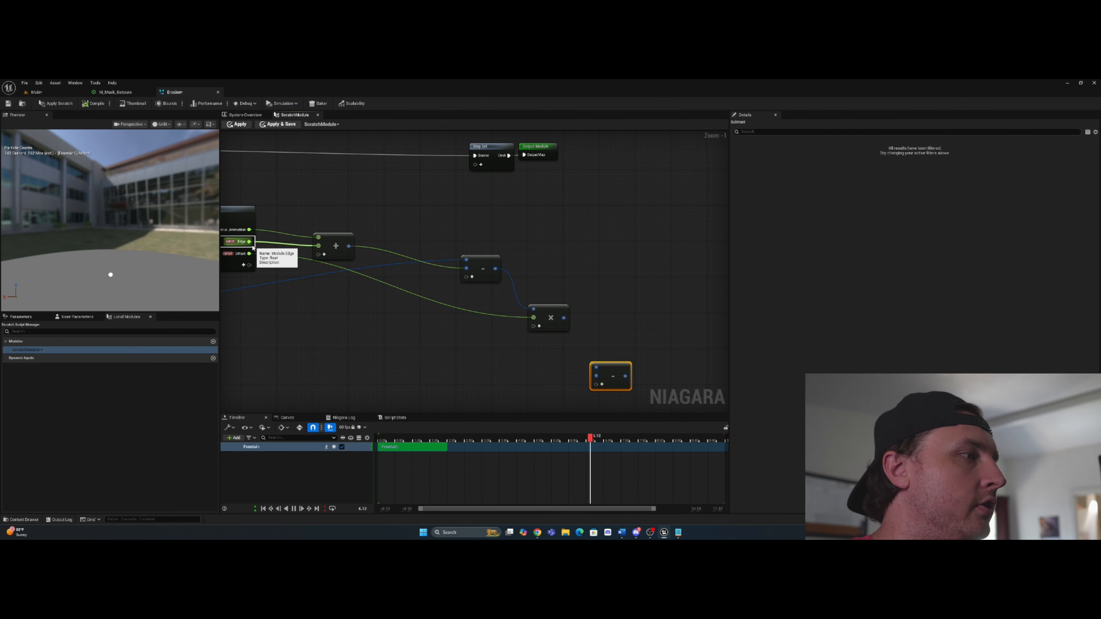
pyautogui.moveTo(249, 229); pyautogui.dragTo(603, 378)
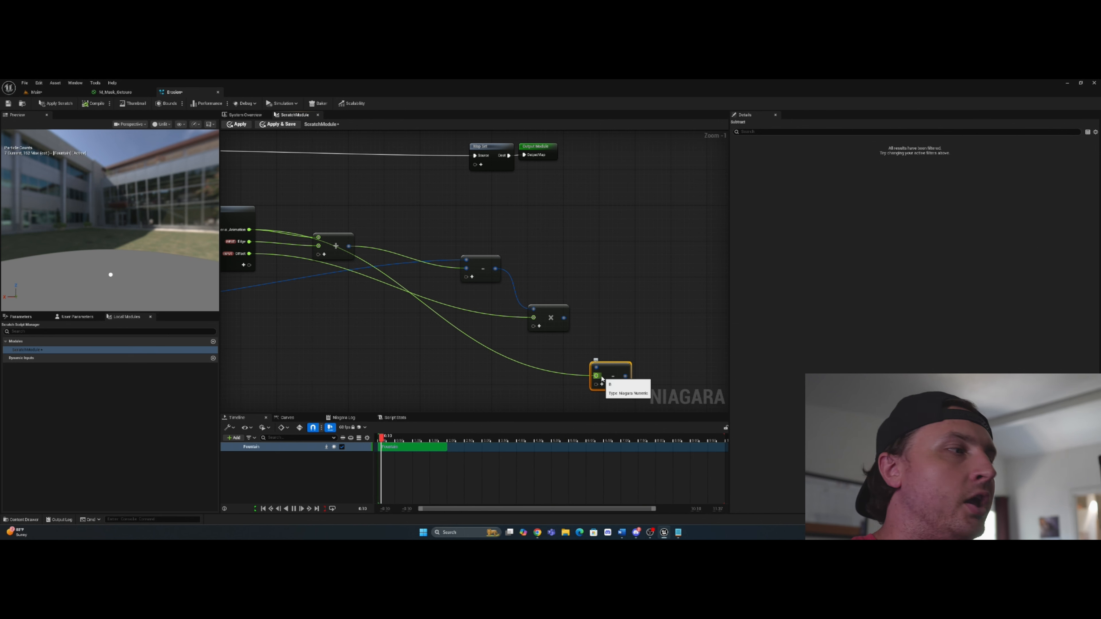
# Step: Add a reroute point on the Sample Texture 2D value wire and connect it to the lower Subtract node's first input
pyautogui.moveTo(361, 375); pyautogui.dragTo(486, 350, button='right')
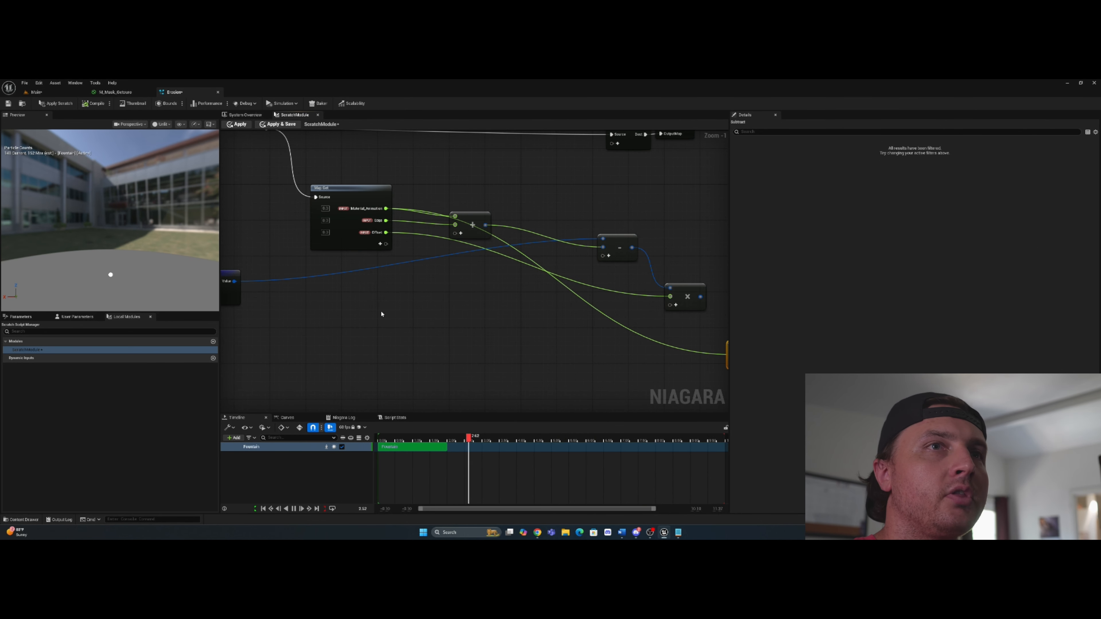
pyautogui.doubleClick(382, 269)
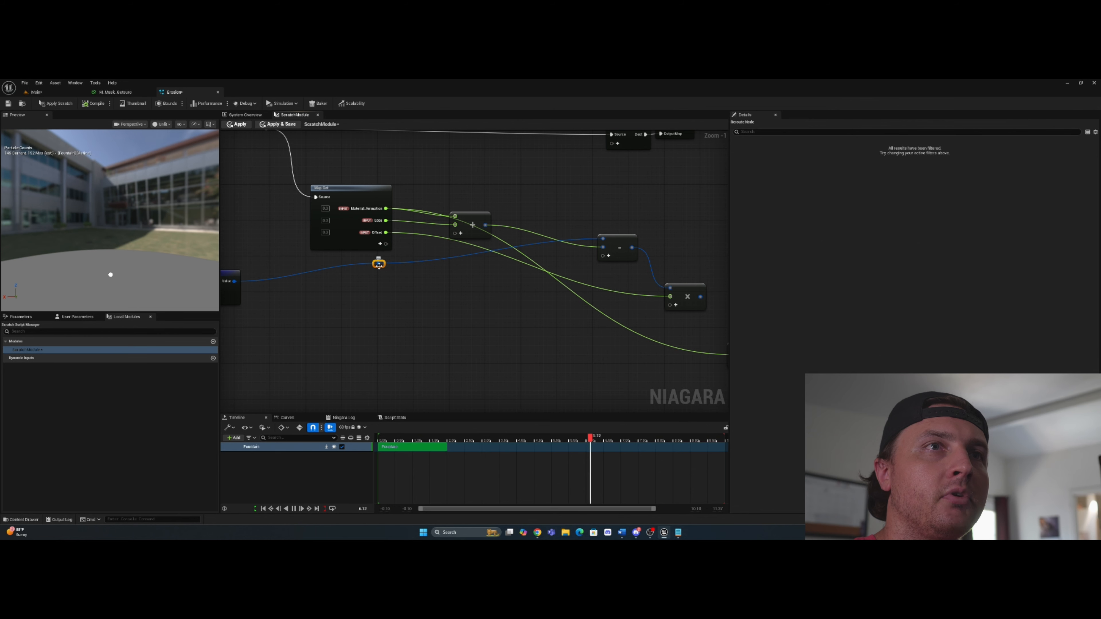
pyautogui.moveTo(381, 264); pyautogui.dragTo(607, 346)
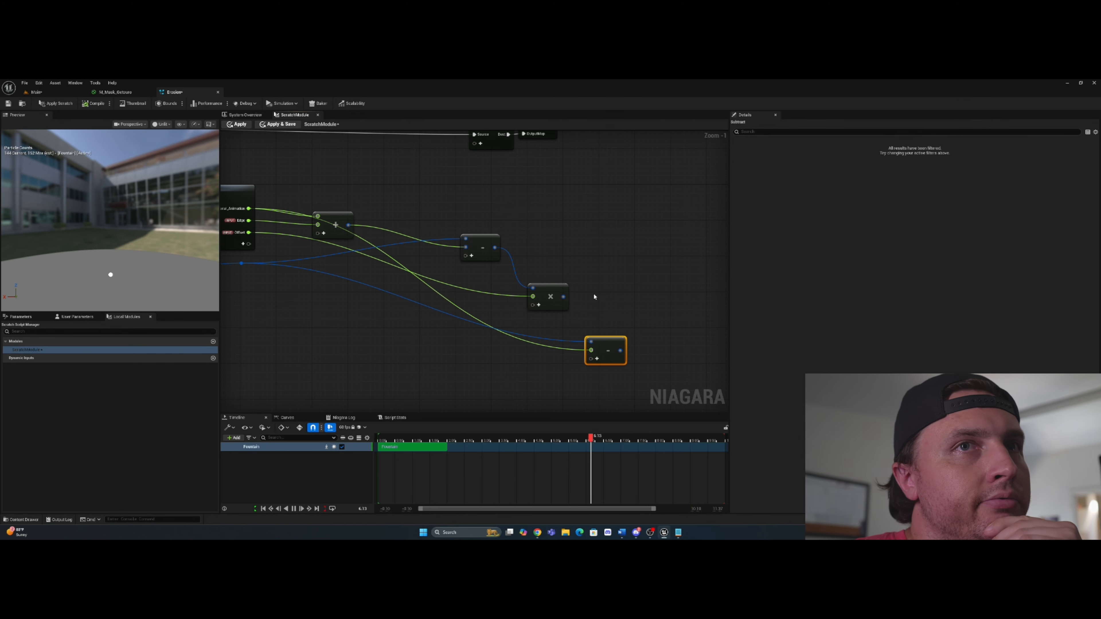
# Step: Move the Map Set and Output Module nodes past the end of the math node chain
pyautogui.moveTo(585, 300); pyautogui.dragTo(533, 312, button='right')
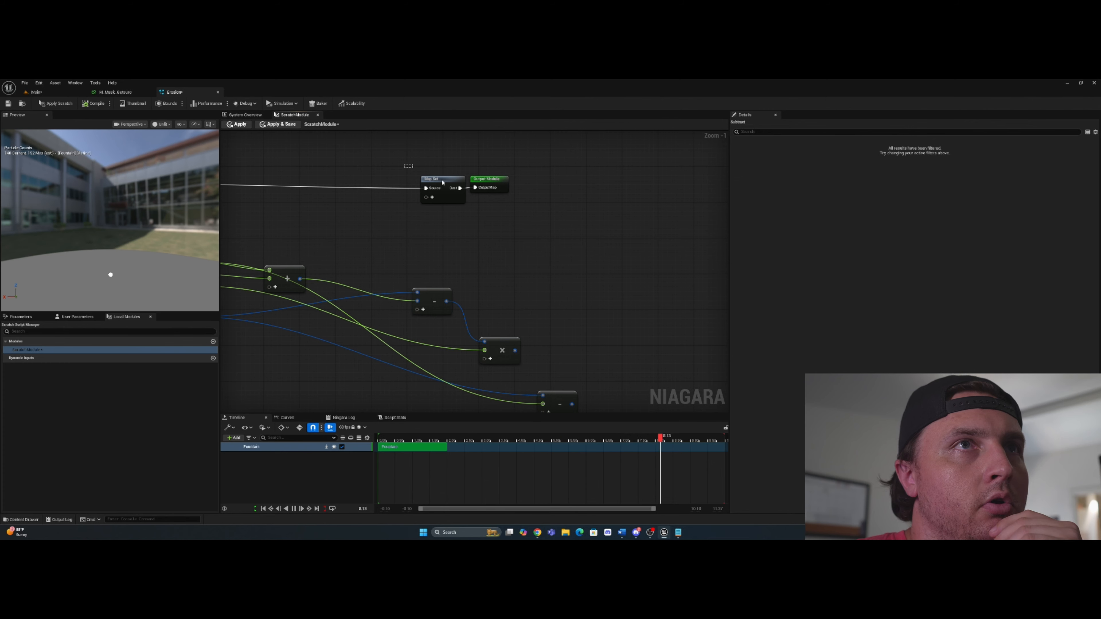
pyautogui.moveTo(442, 182); pyautogui.dragTo(685, 190)
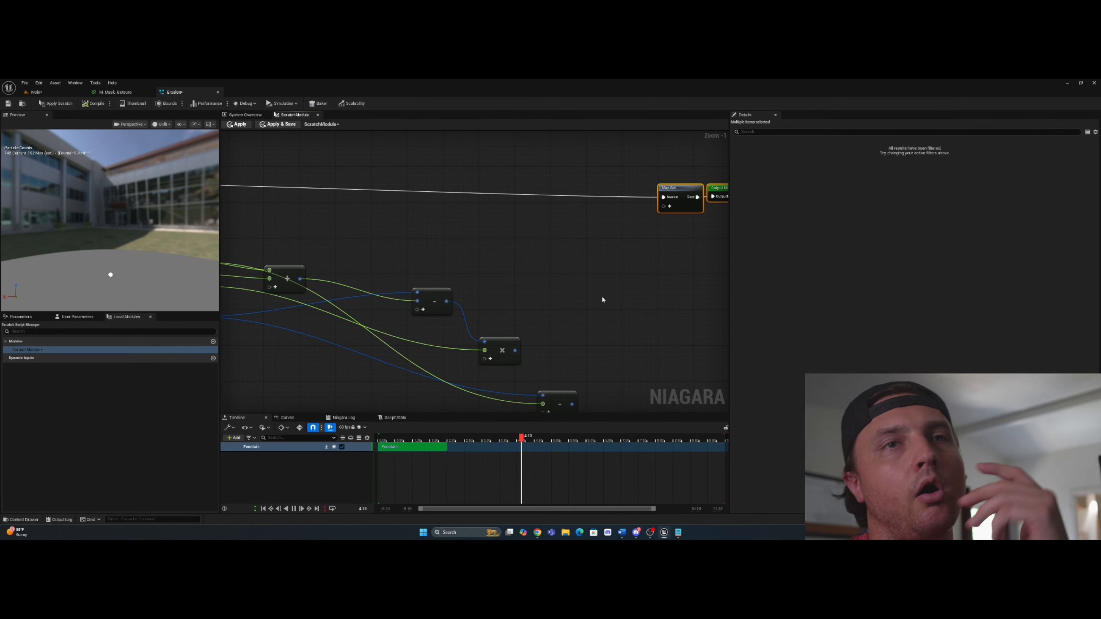
pyautogui.moveTo(602, 300); pyautogui.dragTo(579, 277, button='right')
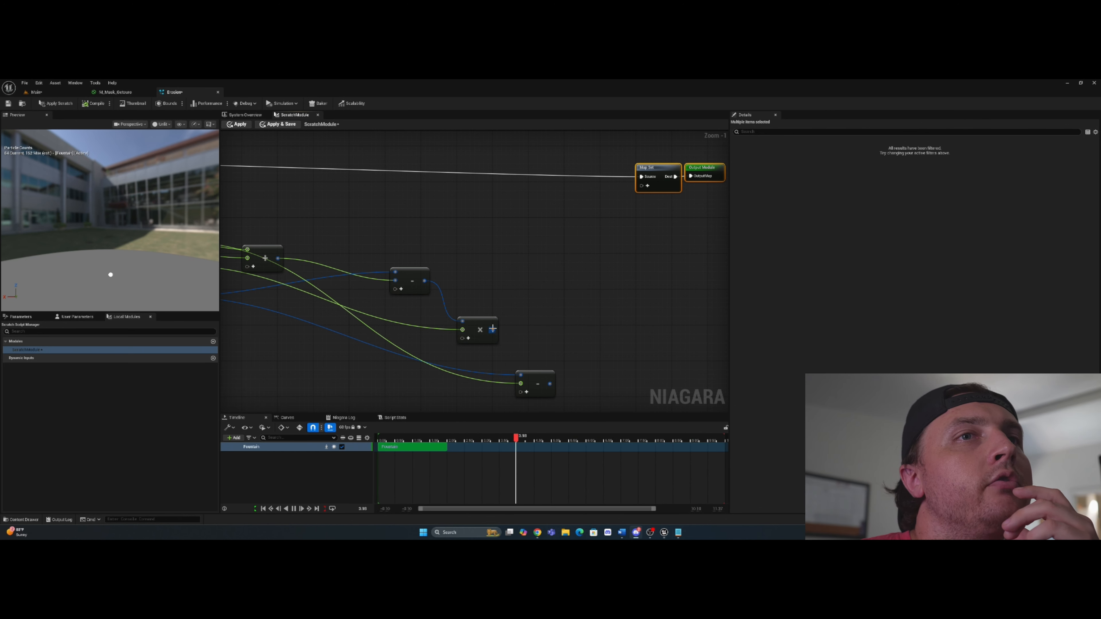
# Step: Add a Saturate Float node fed by the Multiply node's result
pyautogui.moveTo(493, 330); pyautogui.dragTo(585, 297)
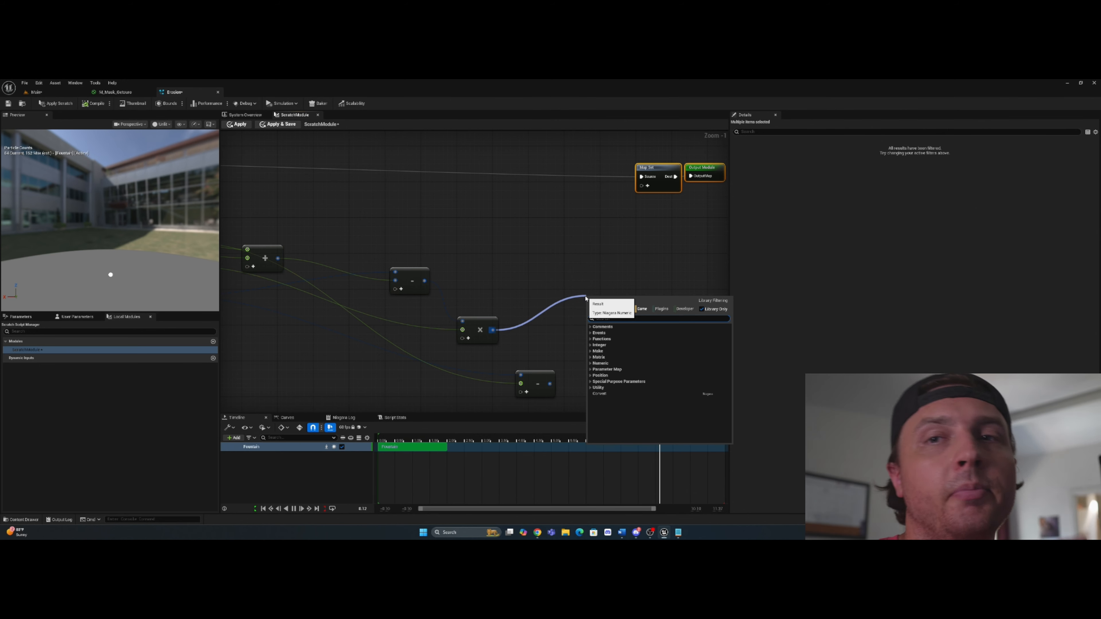
pyautogui.write('satura')
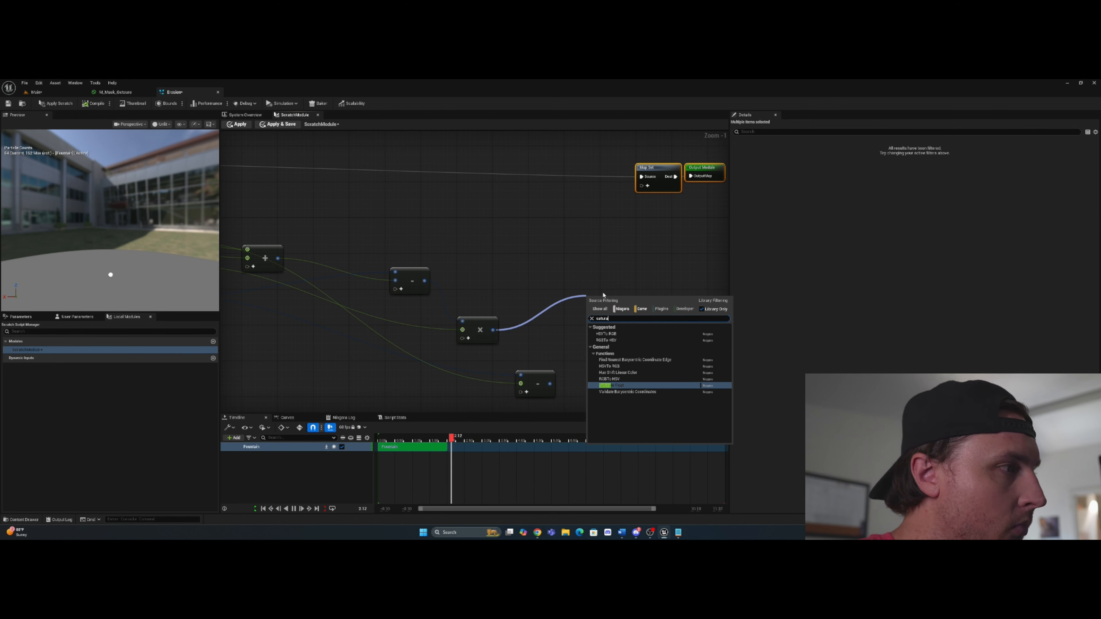
pyautogui.click(612, 385)
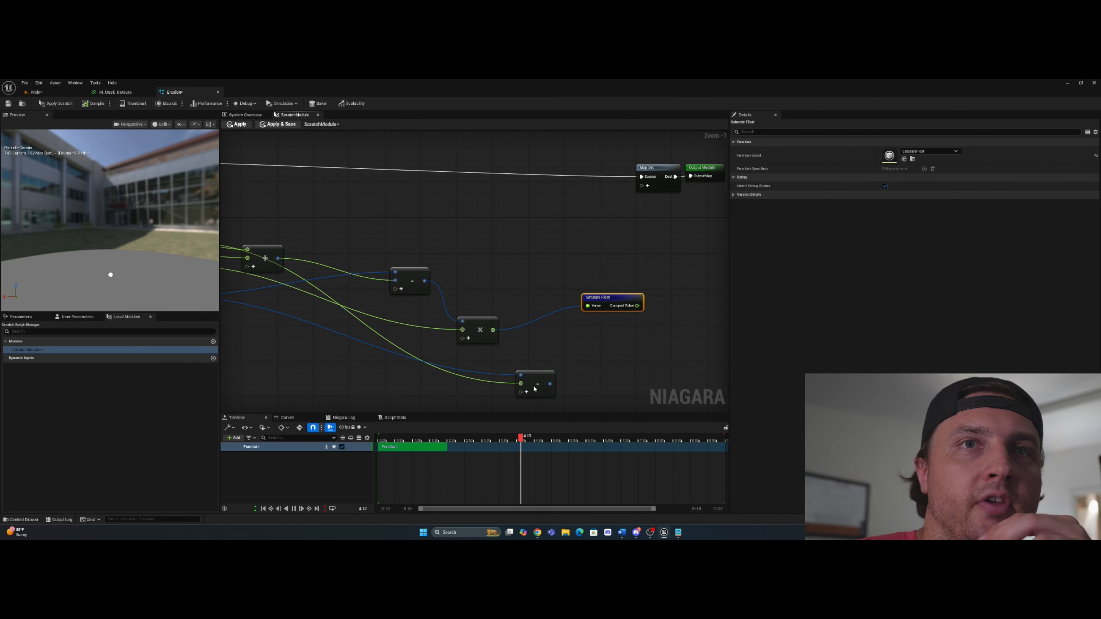
# Step: Add a second Saturate Float node fed by the lower Subtract node's result
pyautogui.moveTo(549, 384); pyautogui.dragTo(598, 361)
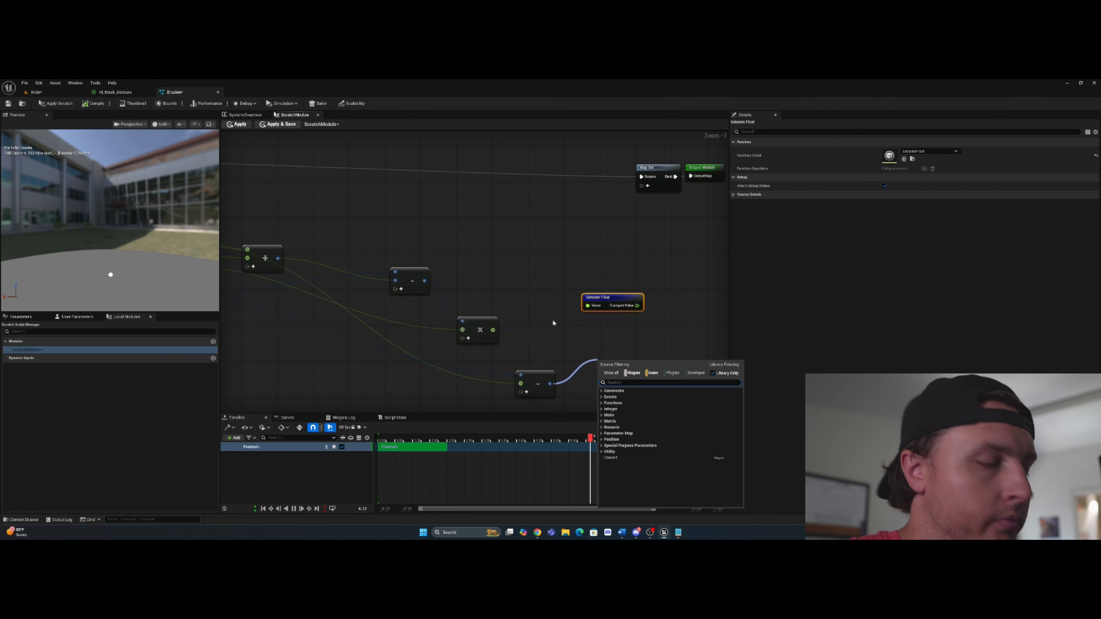
pyautogui.write('satur')
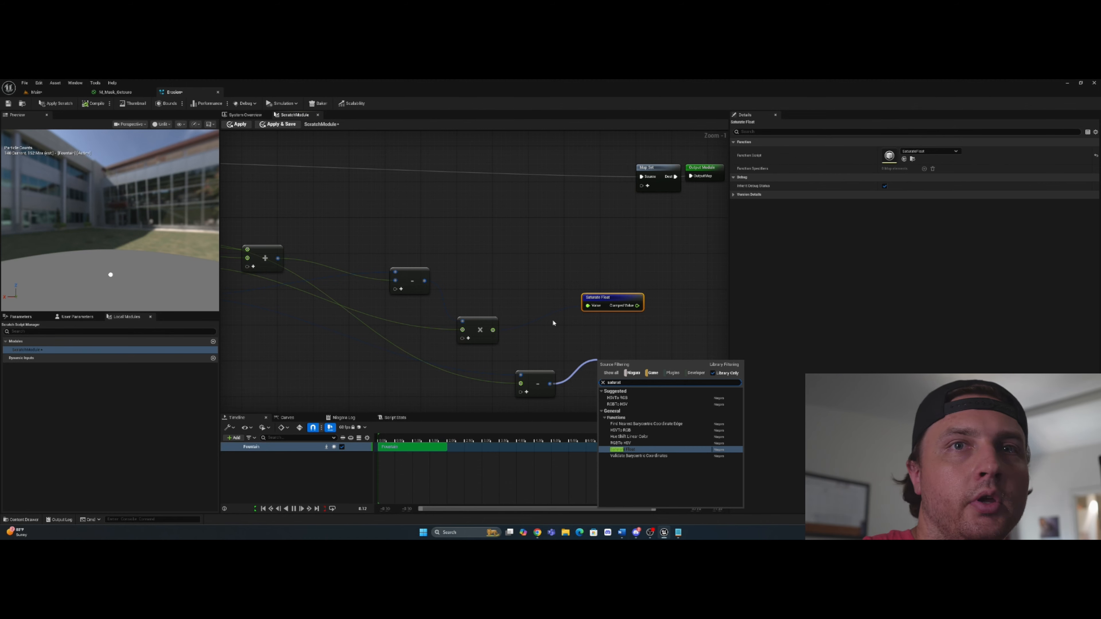
pyautogui.write('at')
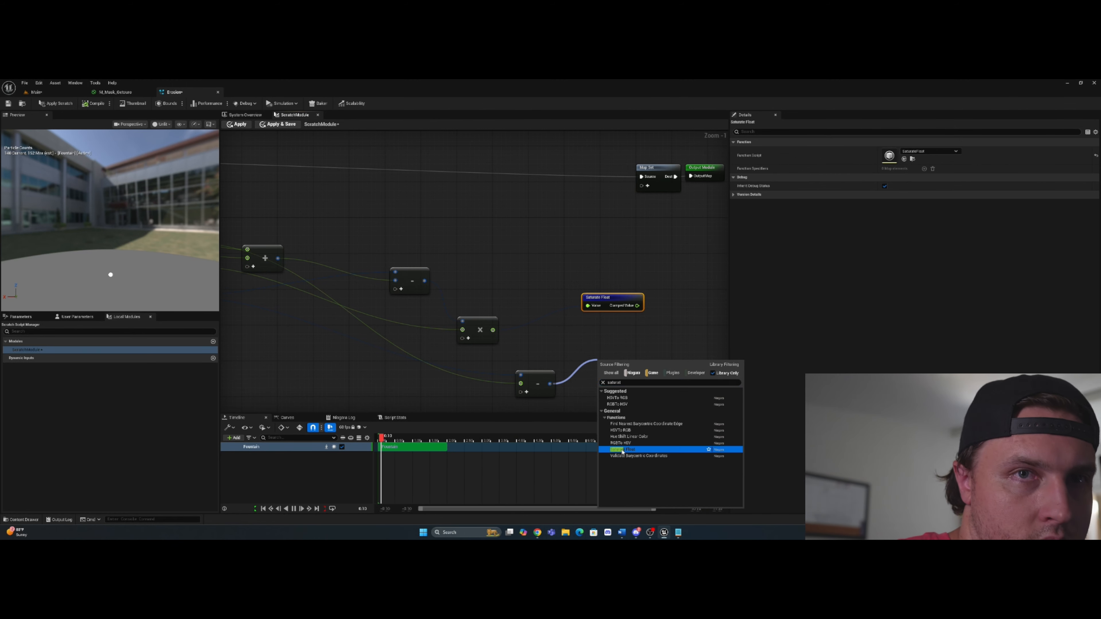
pyautogui.click(624, 449)
# Step: Shift the Map Set and Output Module nodes farther downstream to make room after the two Saturate Float nodes
pyautogui.moveTo(693, 315); pyautogui.dragTo(587, 324, button='right')
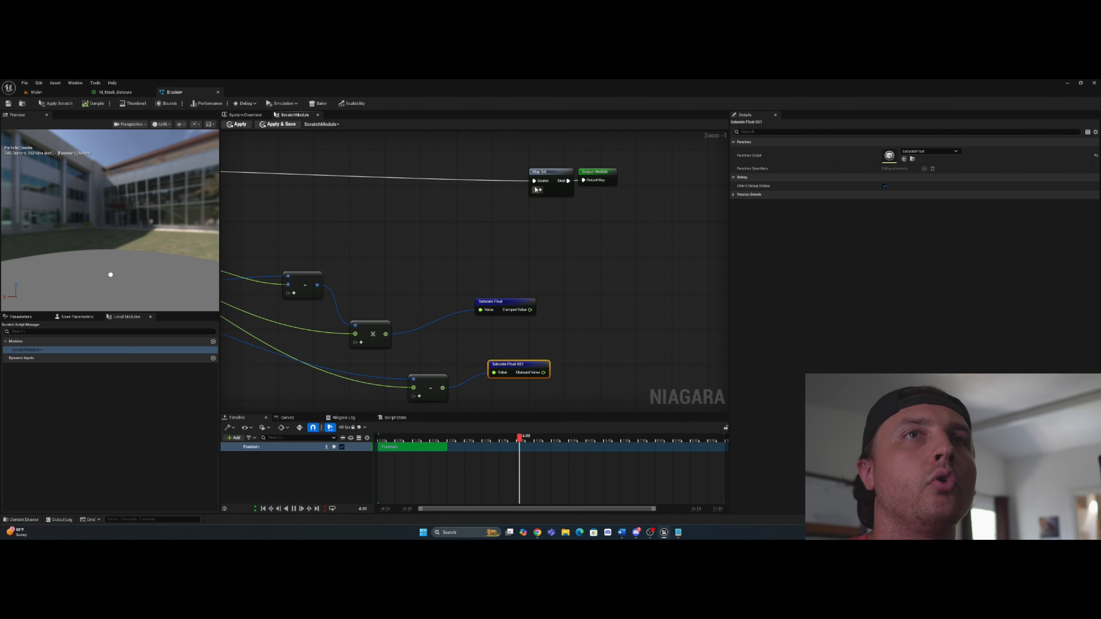
pyautogui.moveTo(523, 155); pyautogui.dragTo(652, 234)
pyautogui.moveTo(558, 172); pyautogui.dragTo(635, 162)
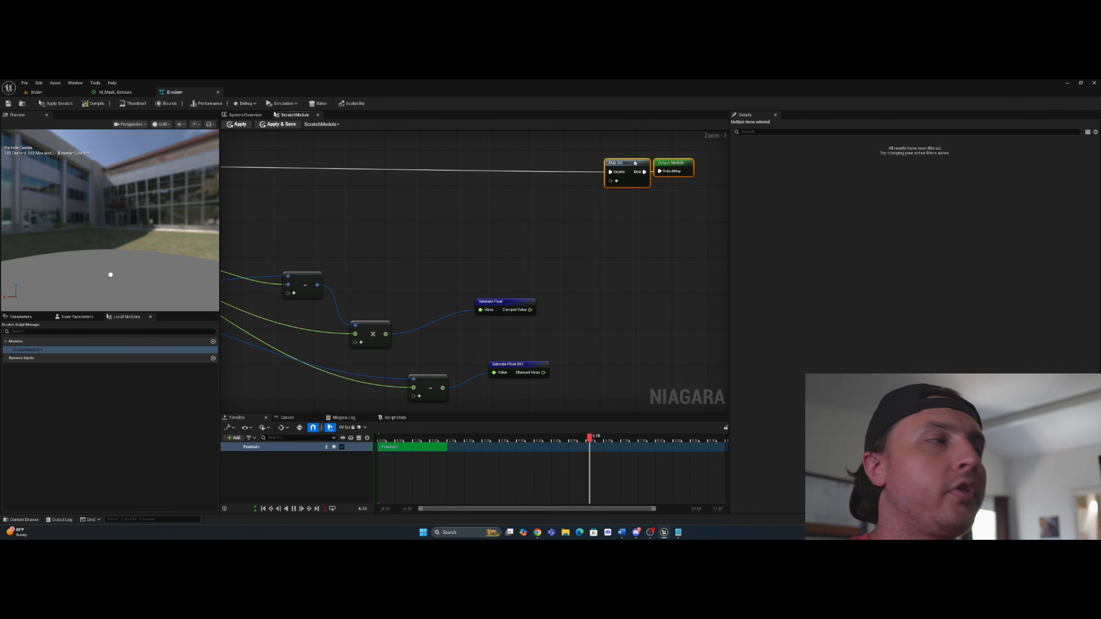
# Step: Add a Subtract node that takes the lower Saturate Float as first input and the upper Saturate Float as second
pyautogui.click(532, 311)
pyautogui.moveTo(529, 309); pyautogui.dragTo(597, 330)
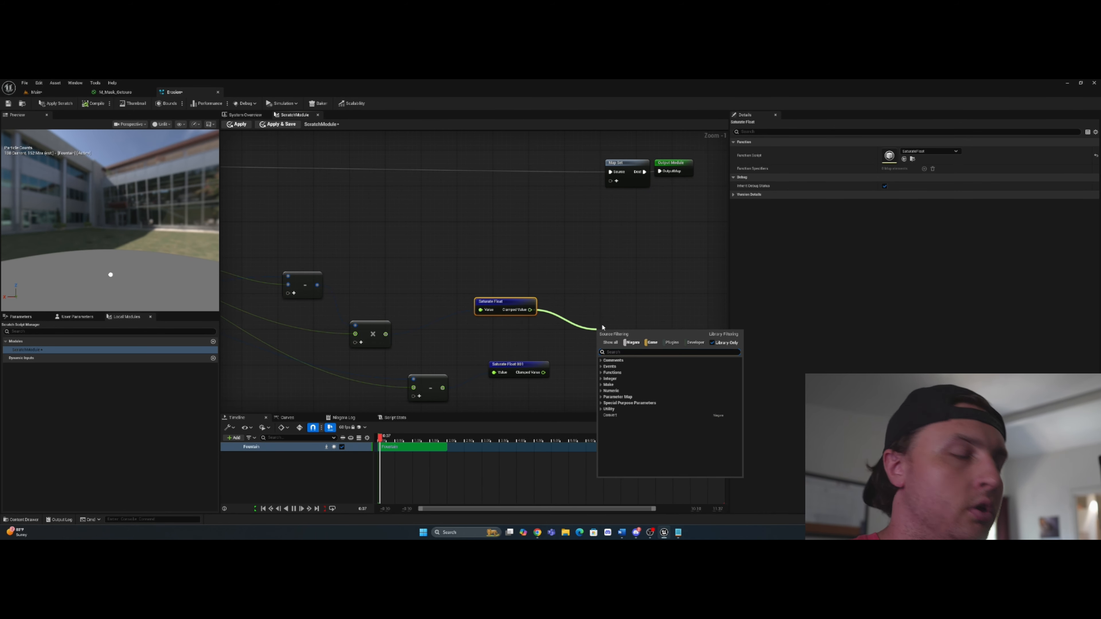
pyautogui.write('subtract')
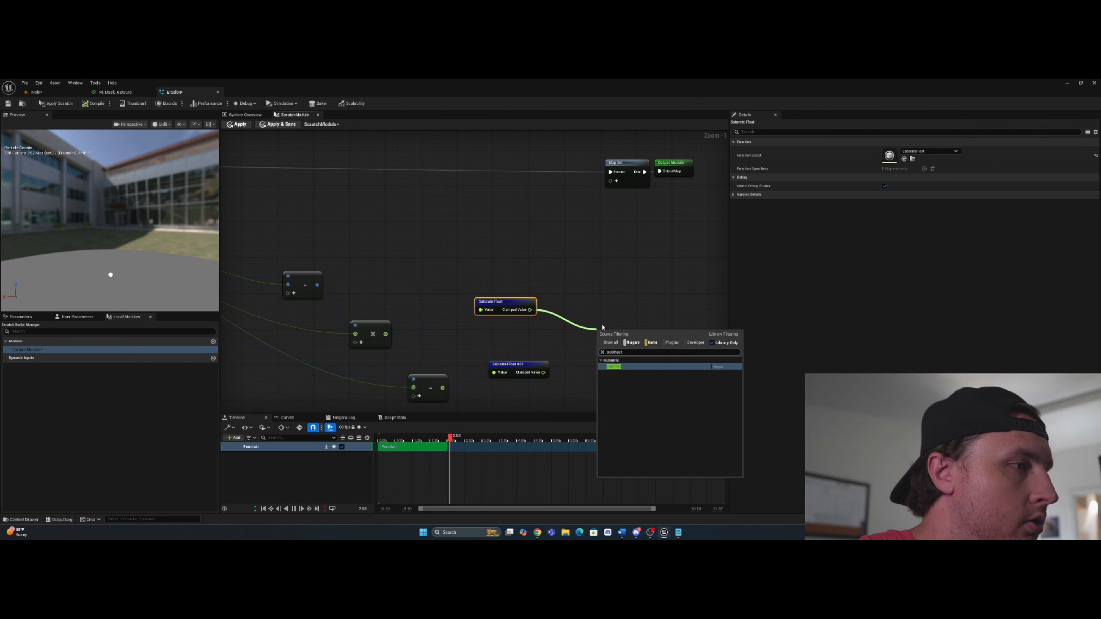
pyautogui.click(614, 367)
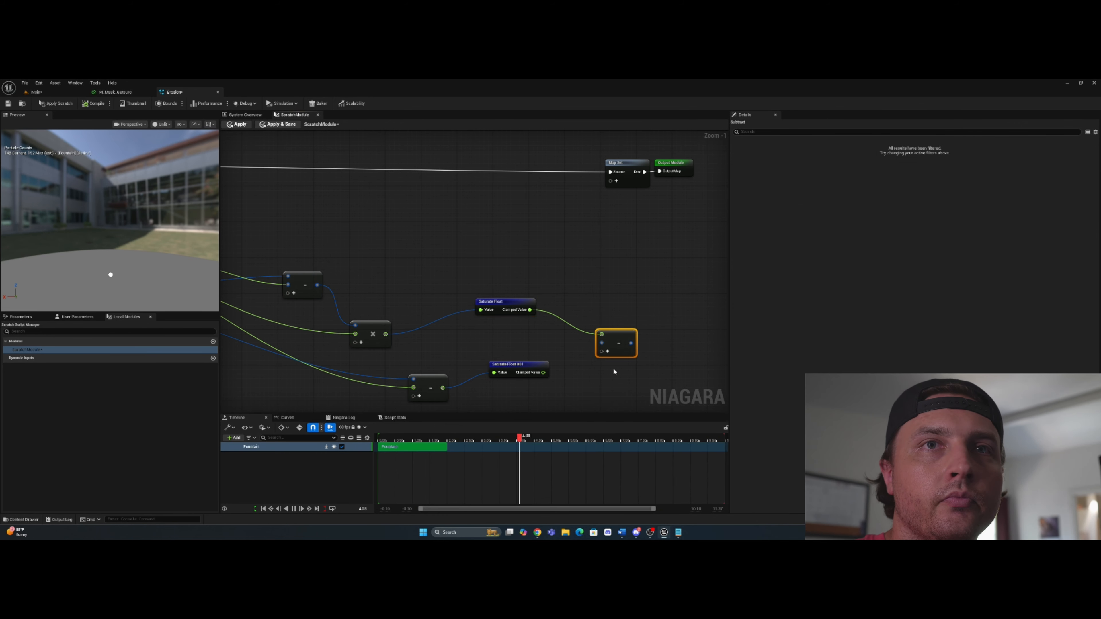
pyautogui.moveTo(543, 373); pyautogui.dragTo(605, 340)
pyautogui.moveTo(530, 310); pyautogui.dragTo(602, 343)
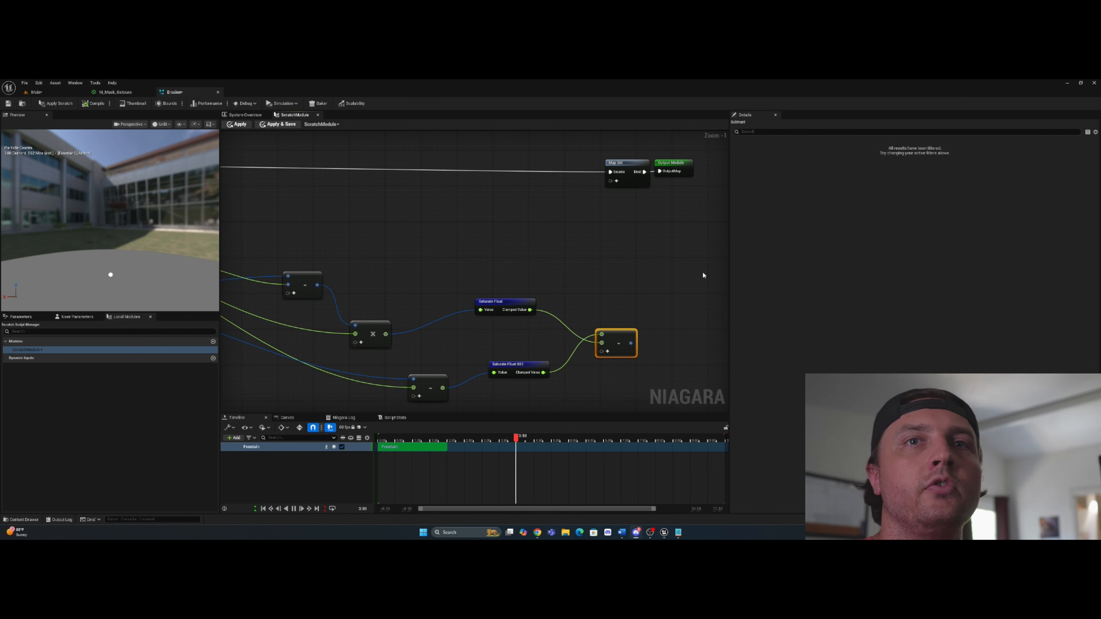
# Step: Add a Ceil node fed by the result of the new Subtract node
pyautogui.moveTo(633, 346); pyautogui.dragTo(685, 312)
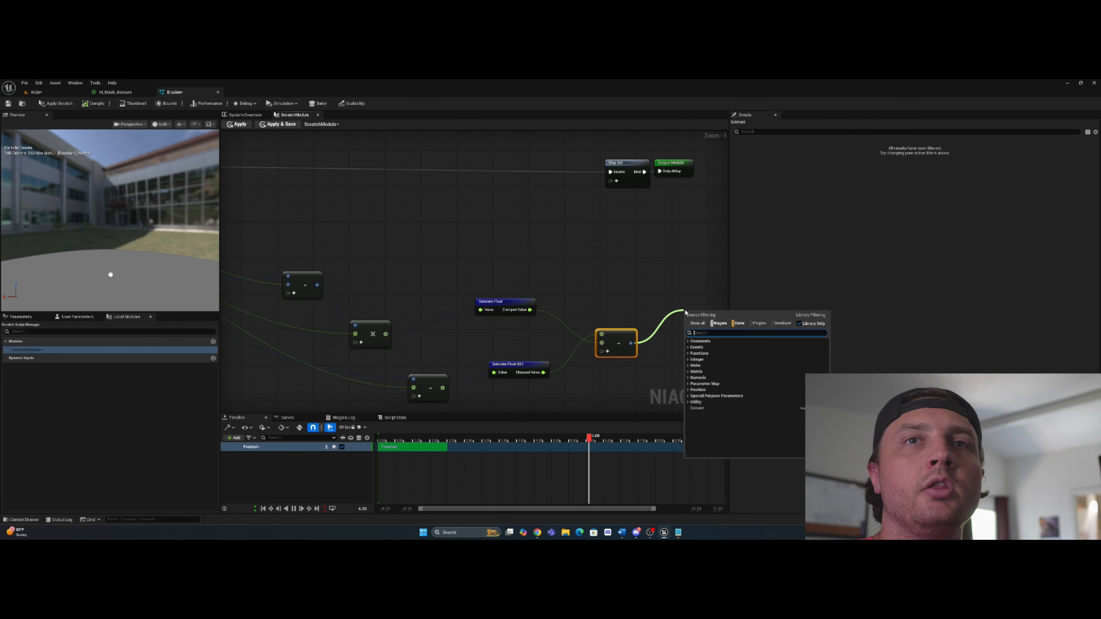
pyautogui.write('ceil')
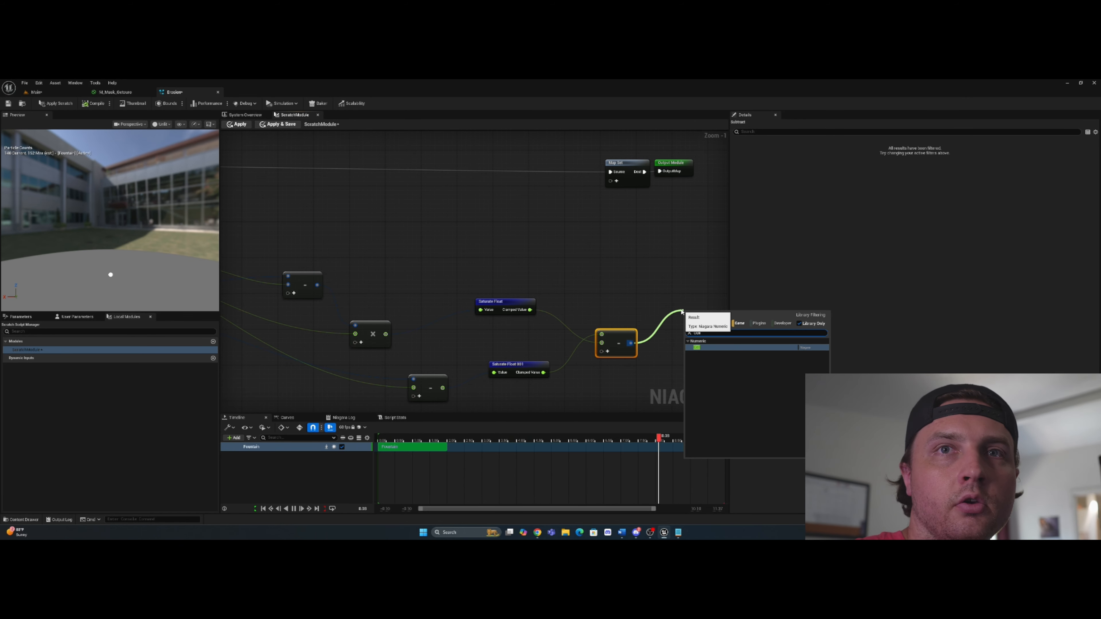
pyautogui.click(702, 348)
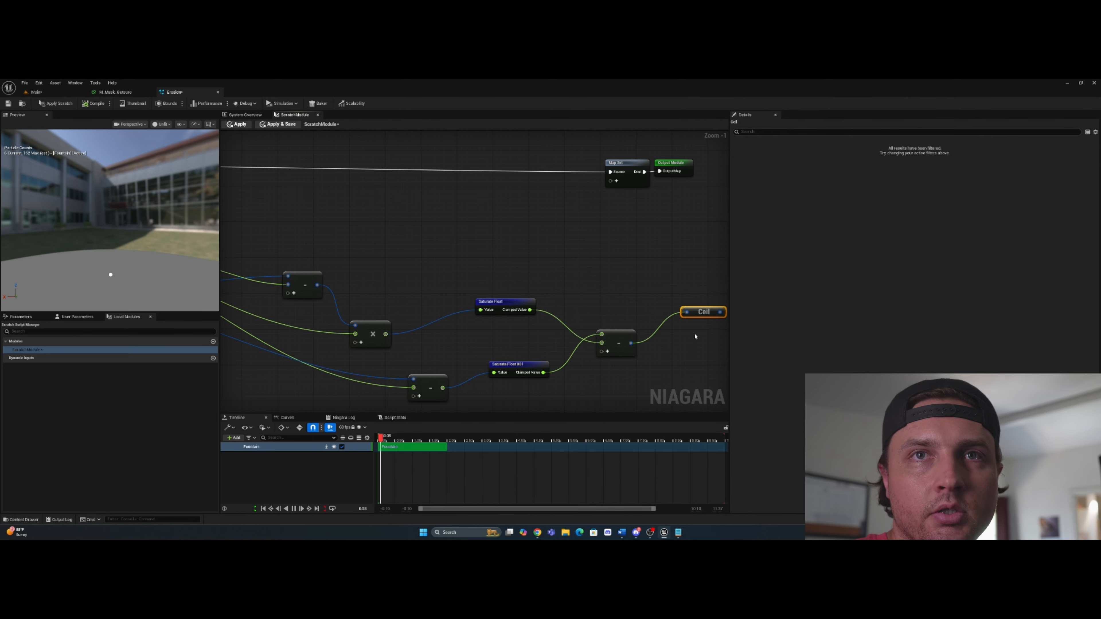
# Step: Shift the Map Set and Output Module nodes farther downstream, past the Ceil node
pyautogui.moveTo(694, 336); pyautogui.dragTo(497, 339, button='right')
pyautogui.moveTo(393, 152); pyautogui.dragTo(541, 200)
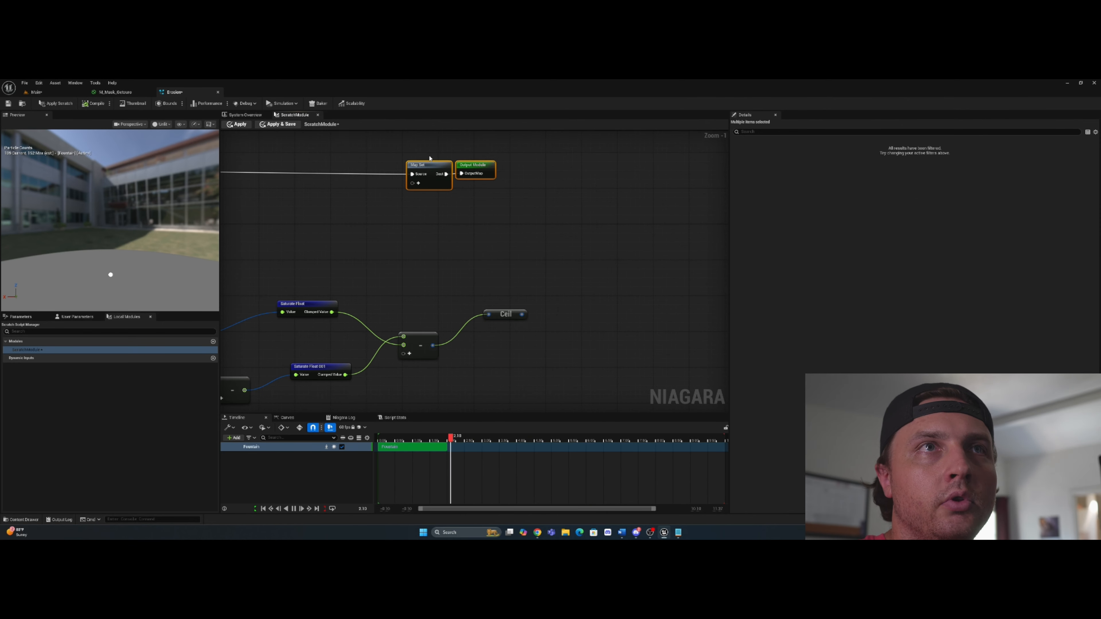
pyautogui.moveTo(430, 167); pyautogui.dragTo(600, 167)
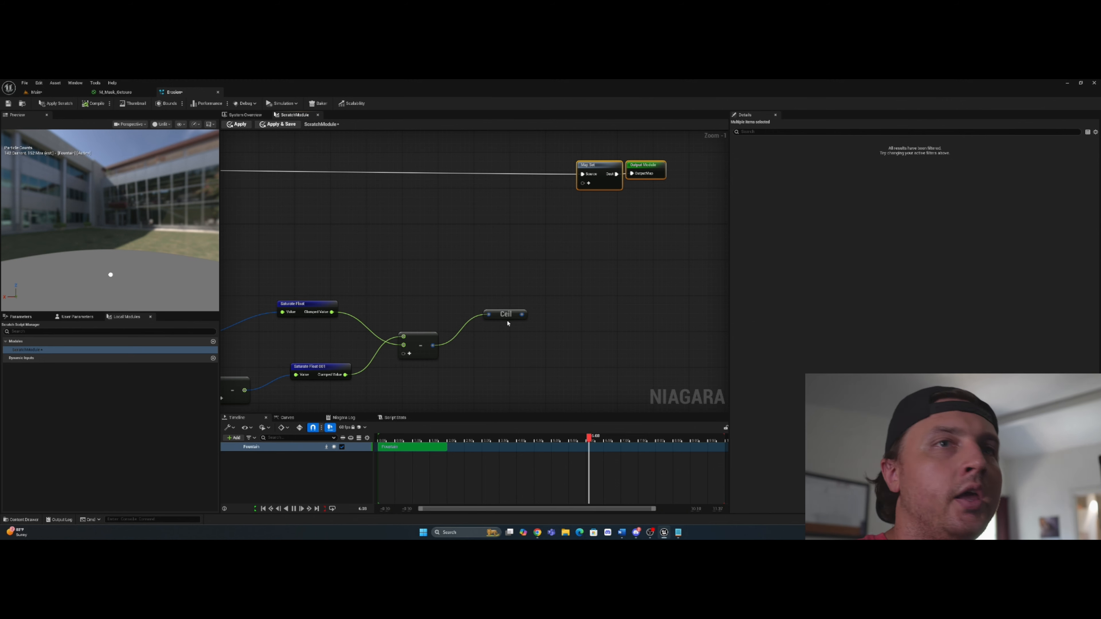
# Step: Add a Greater Than node with the Ceil result as its first input
pyautogui.moveTo(522, 314); pyautogui.dragTo(568, 308)
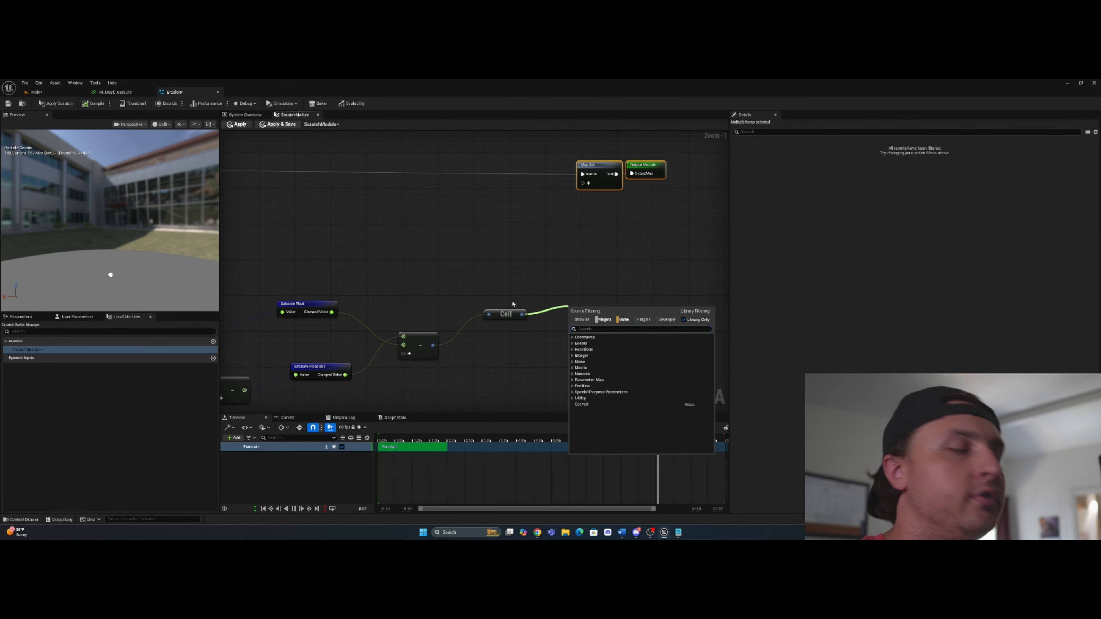
pyautogui.write('gr')
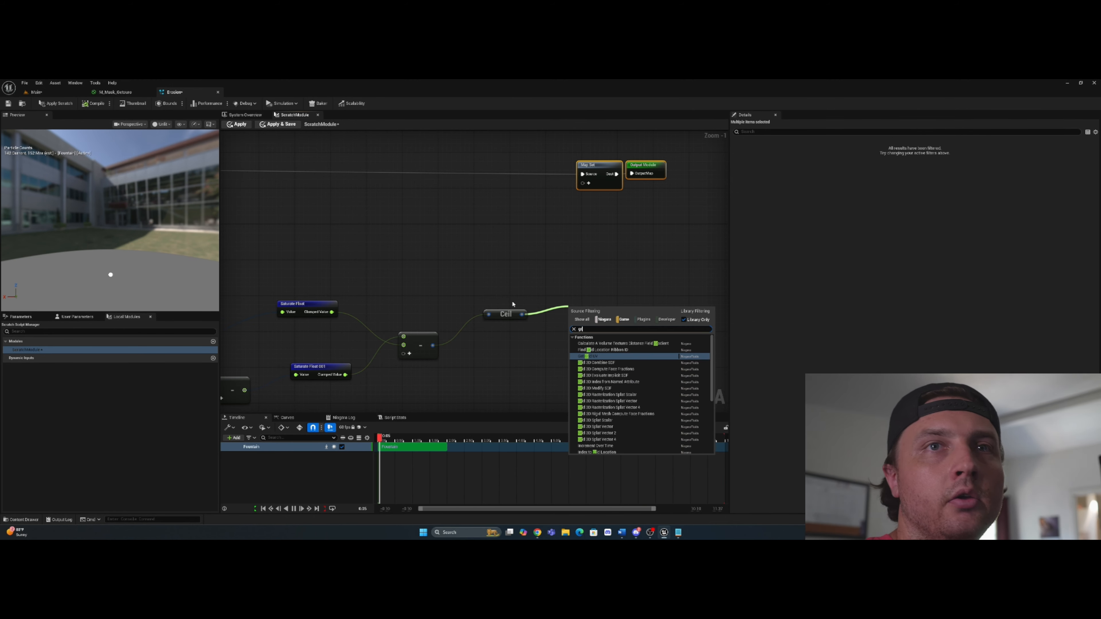
pyautogui.write('ieater')
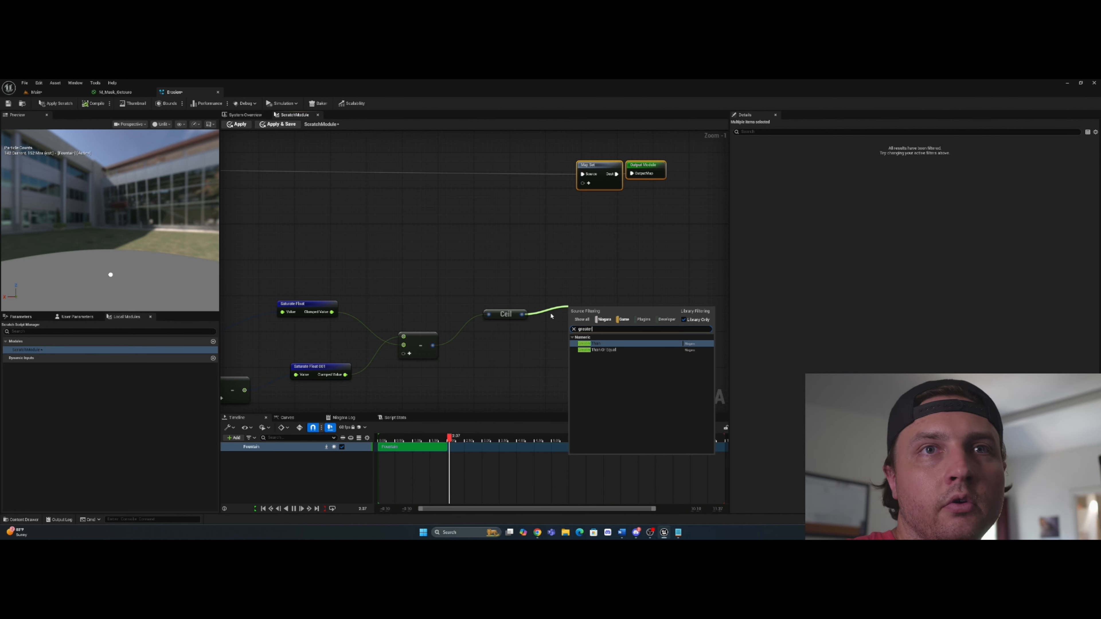
pyautogui.click(596, 344)
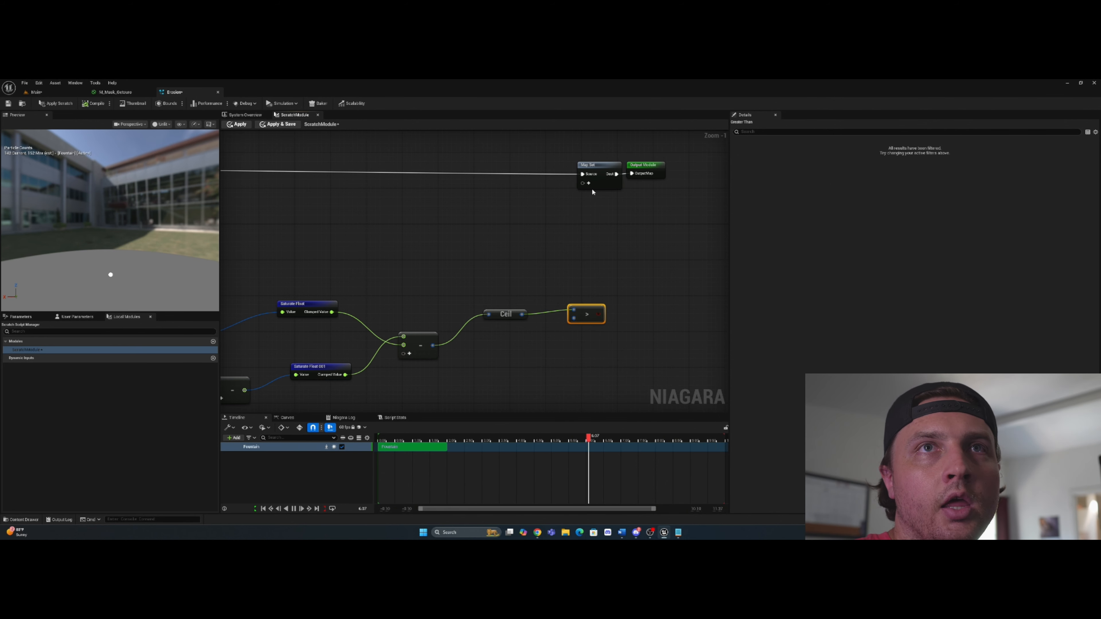
# Step: Add the Alive parameter to the scratch module's Data Instance parameters
pyautogui.click(18, 315)
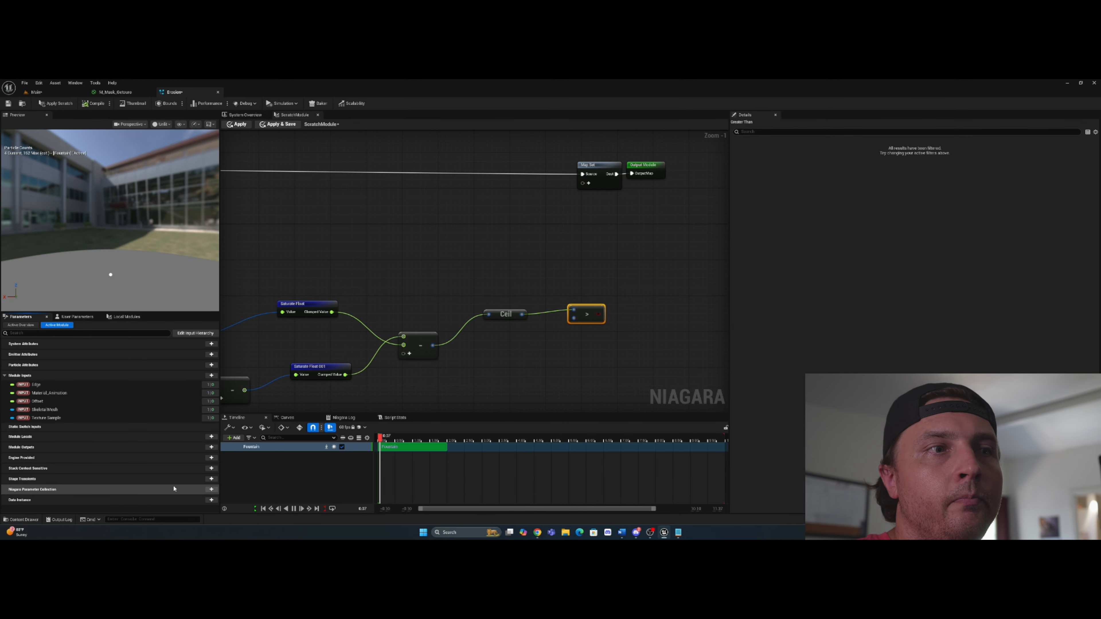
pyautogui.click(211, 500)
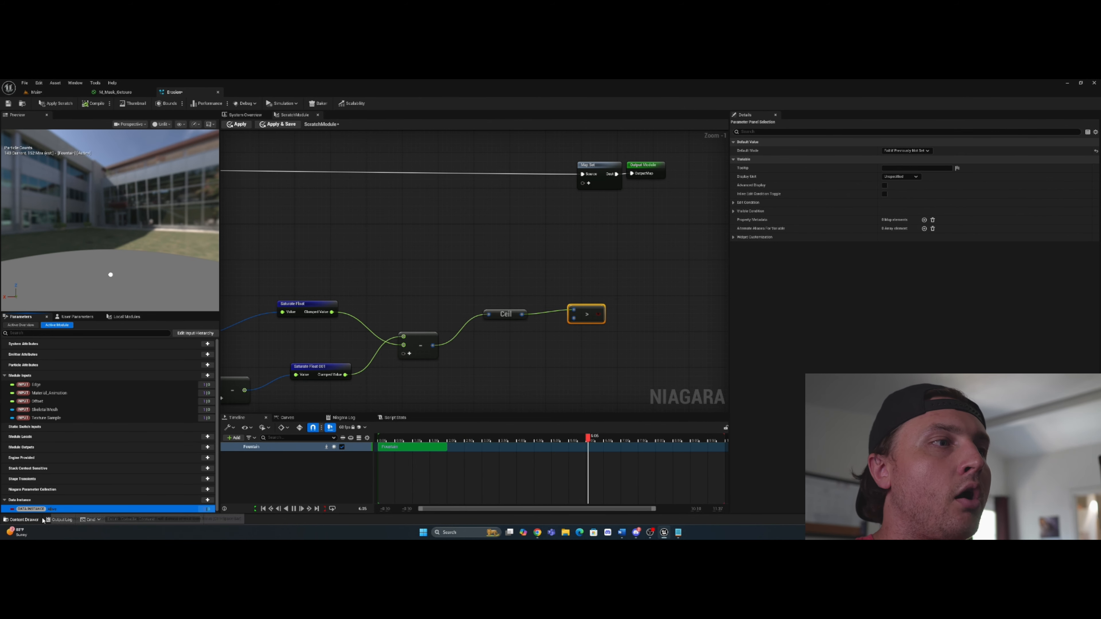
# Step: Add a Particles Position entry to the Map Set node and feed it from the skinned triangle data node's Position output
pyautogui.click(588, 184)
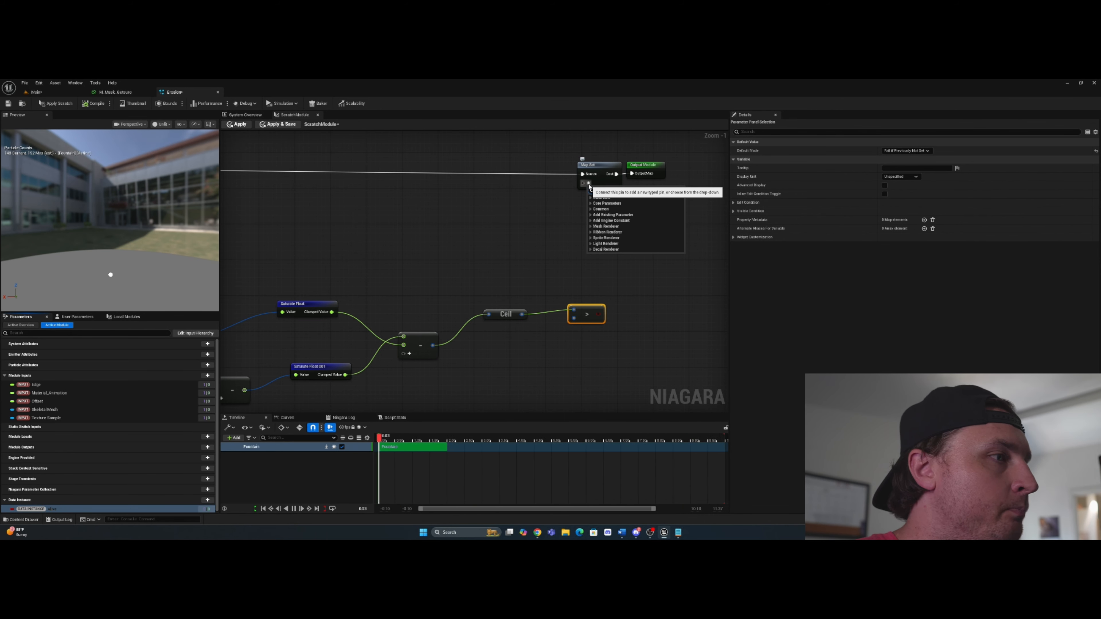
pyautogui.write('particl')
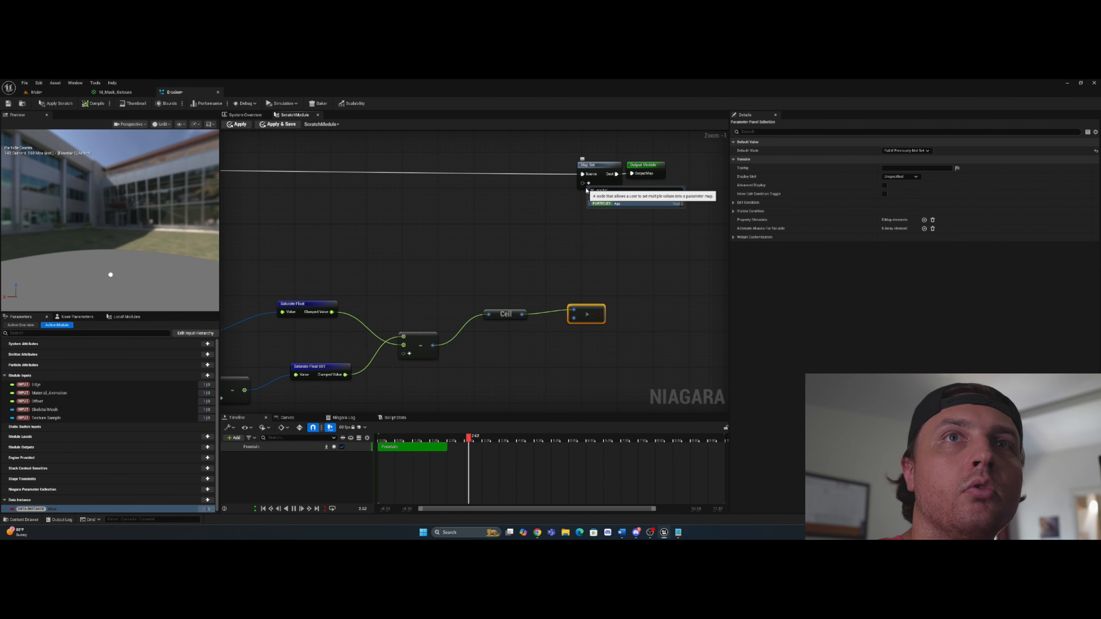
pyautogui.write('e posit')
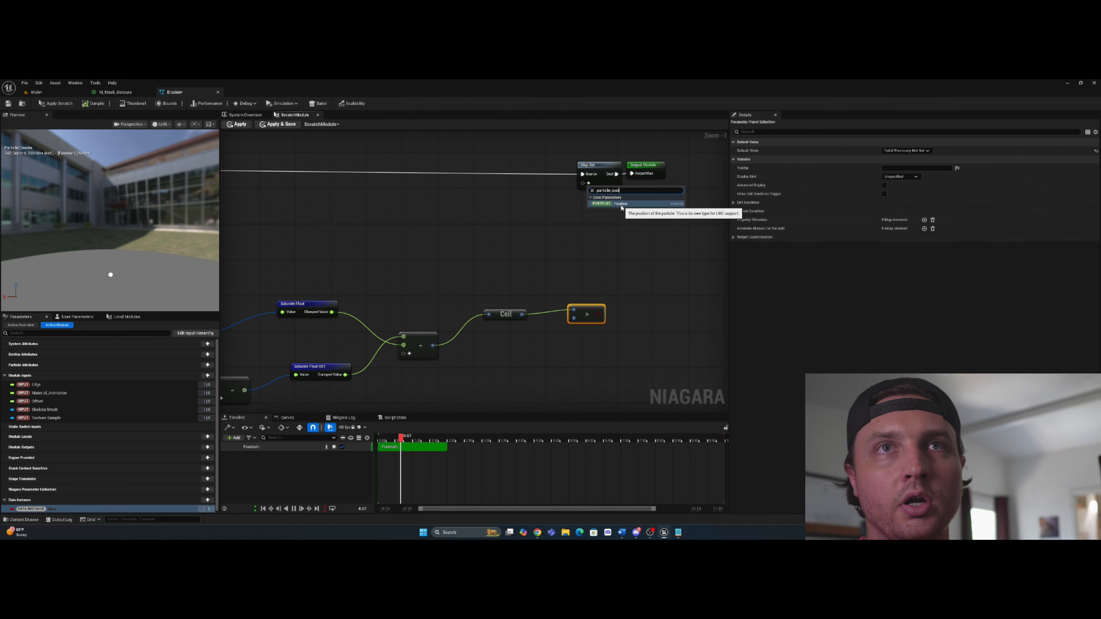
pyautogui.click(621, 204)
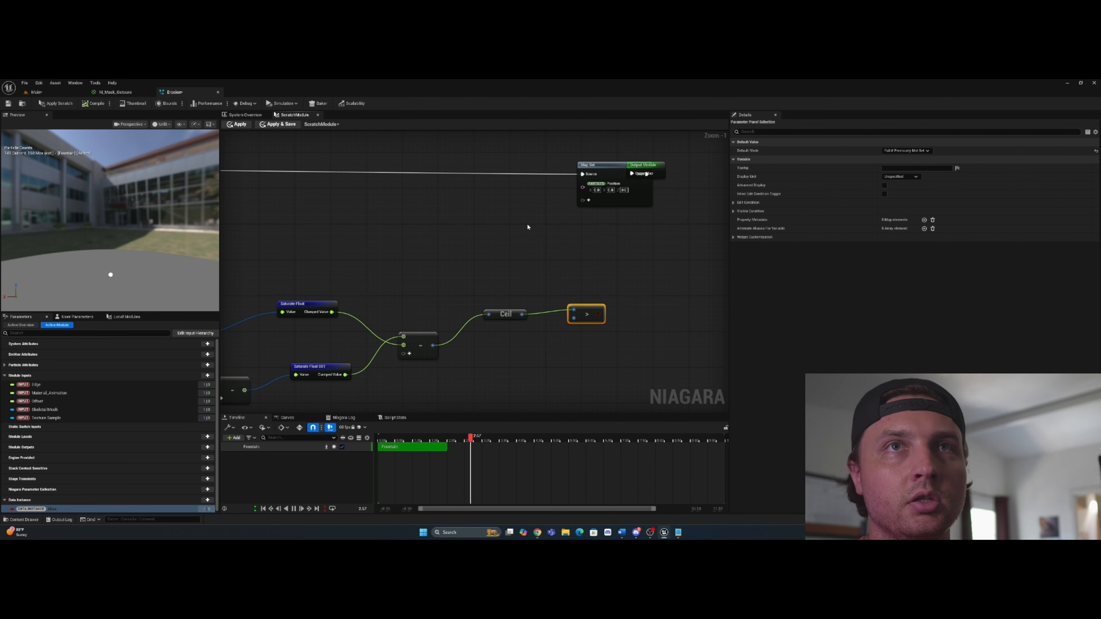
pyautogui.moveTo(528, 226); pyautogui.dragTo(560, 234, button='right')
pyautogui.scroll(-5, 538, 246)
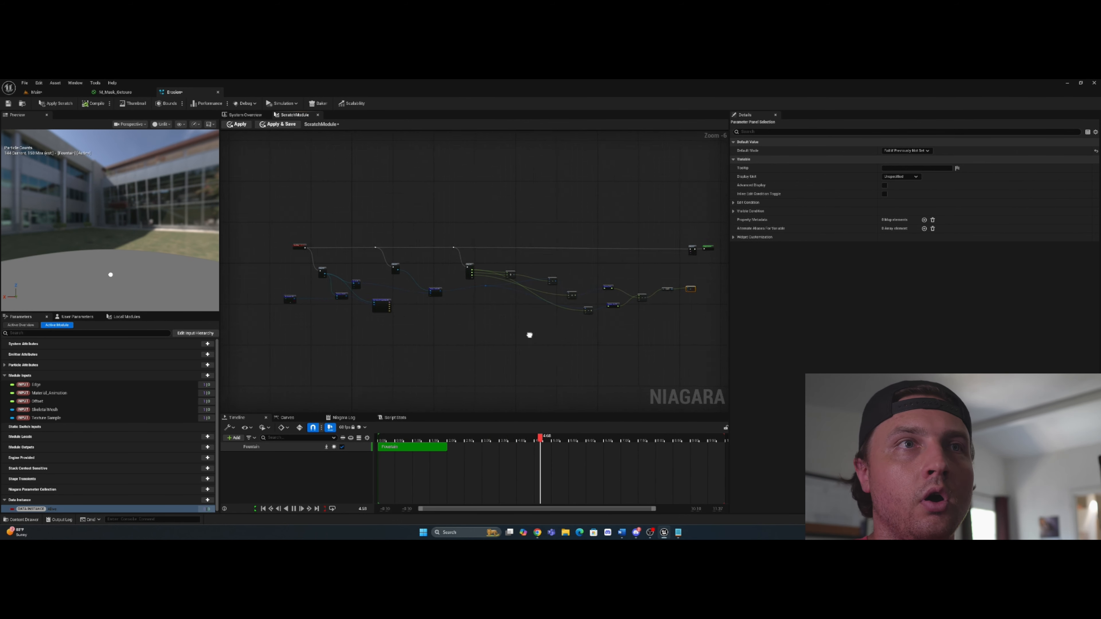
pyautogui.scroll(4, 515, 336)
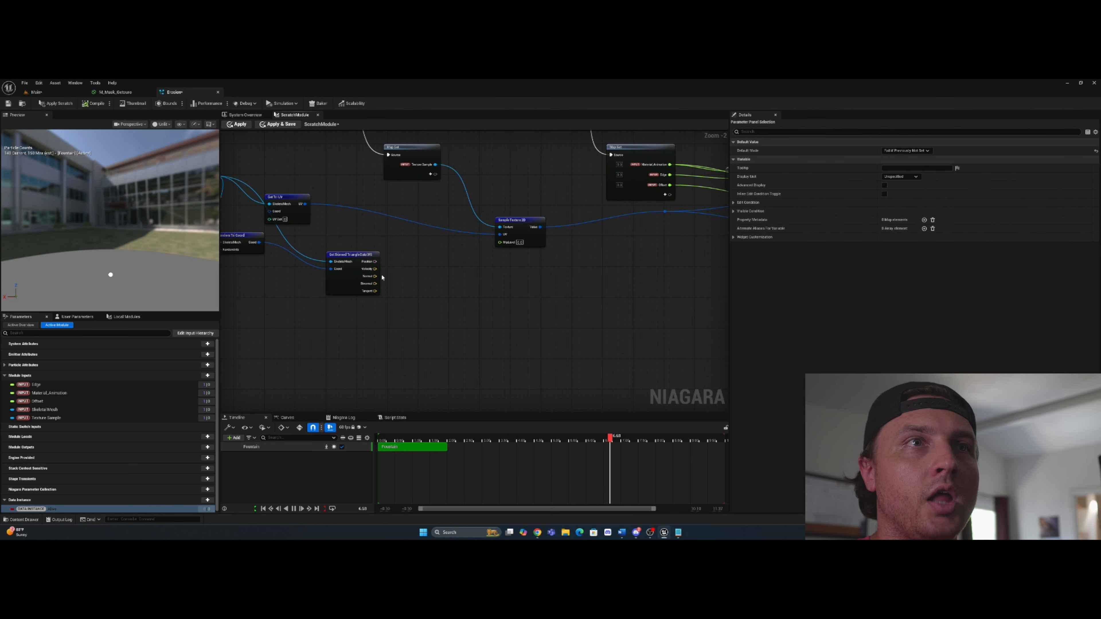
pyautogui.moveTo(375, 269); pyautogui.dragTo(604, 168)
# Step: Add the Data Instance Alive entry to Map Set, driven by the Greater Than result, and move Output Module clear of it
pyautogui.click(605, 170)
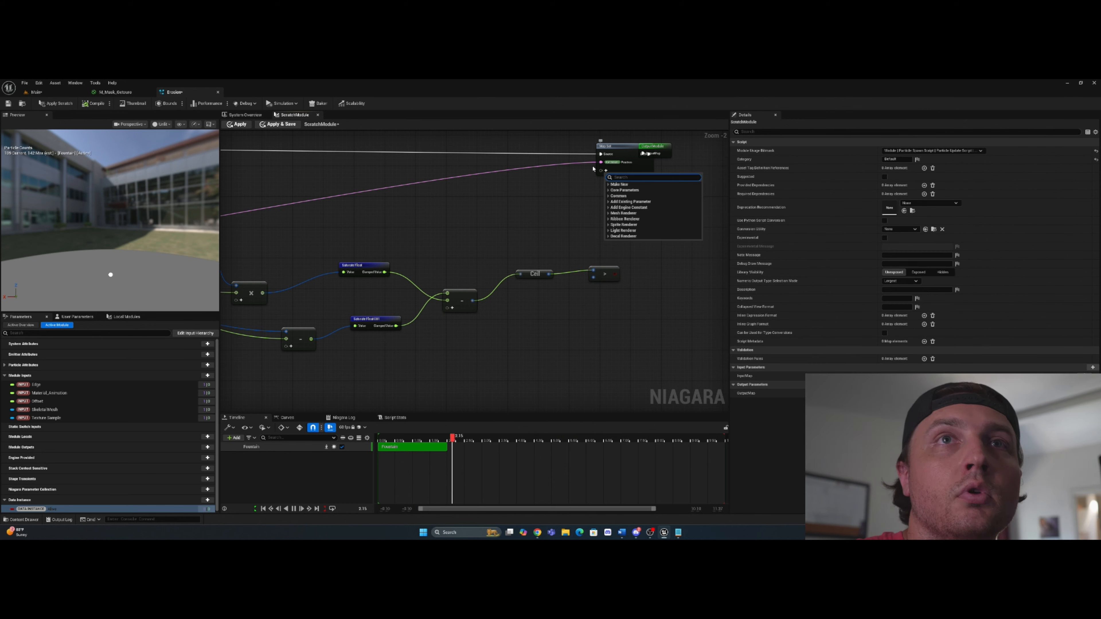
pyautogui.write('data in')
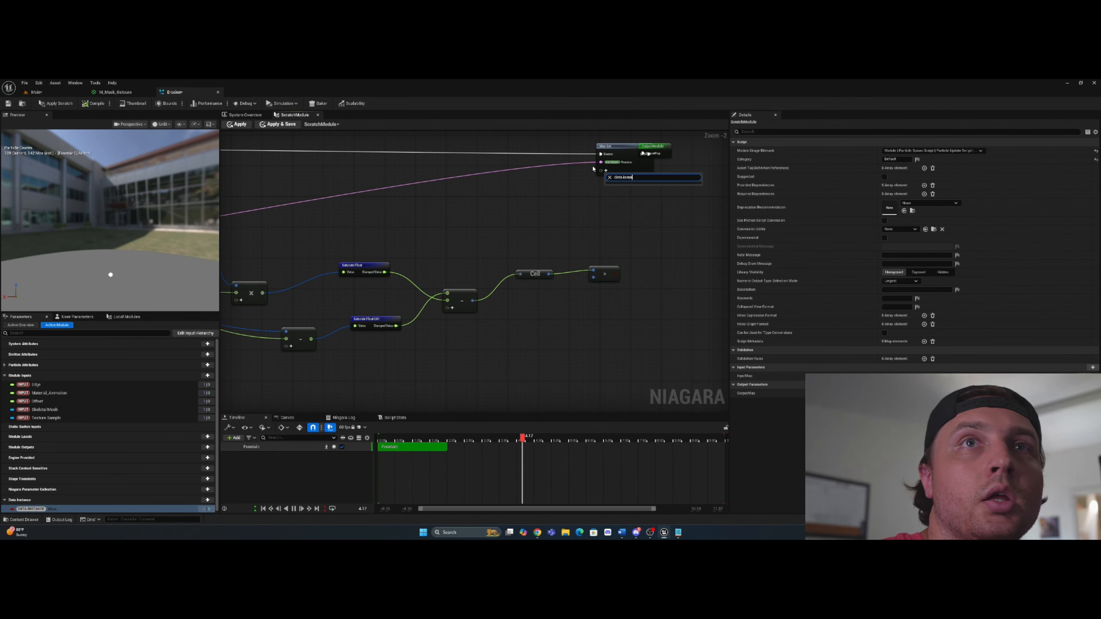
pyautogui.write('stanc')
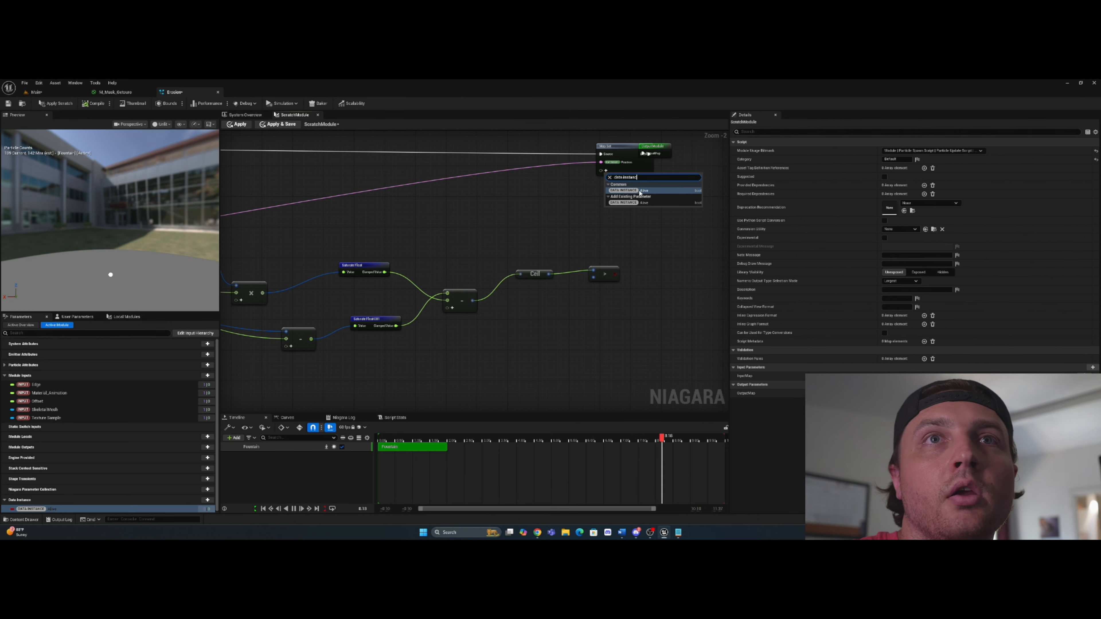
pyautogui.click(680, 192)
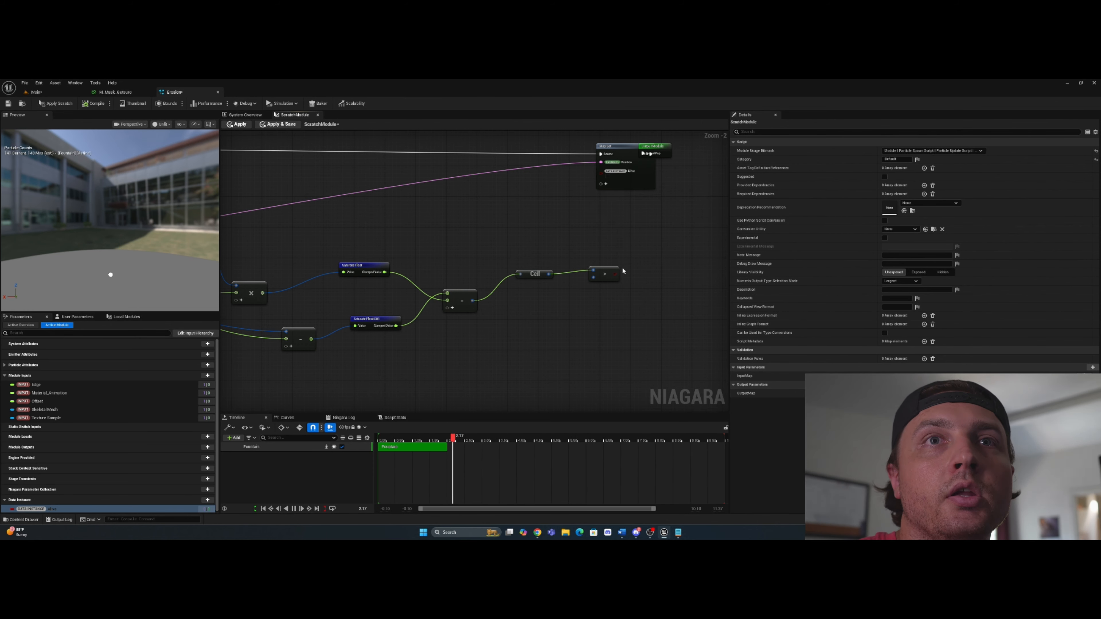
pyautogui.moveTo(615, 273); pyautogui.dragTo(601, 171)
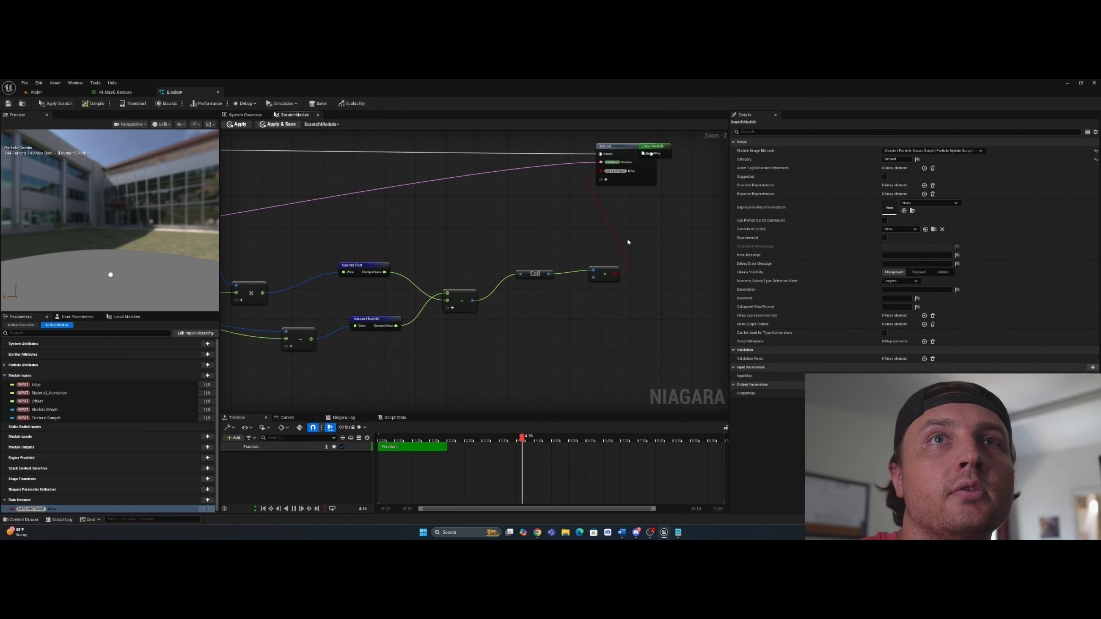
pyautogui.moveTo(667, 149); pyautogui.dragTo(696, 159)
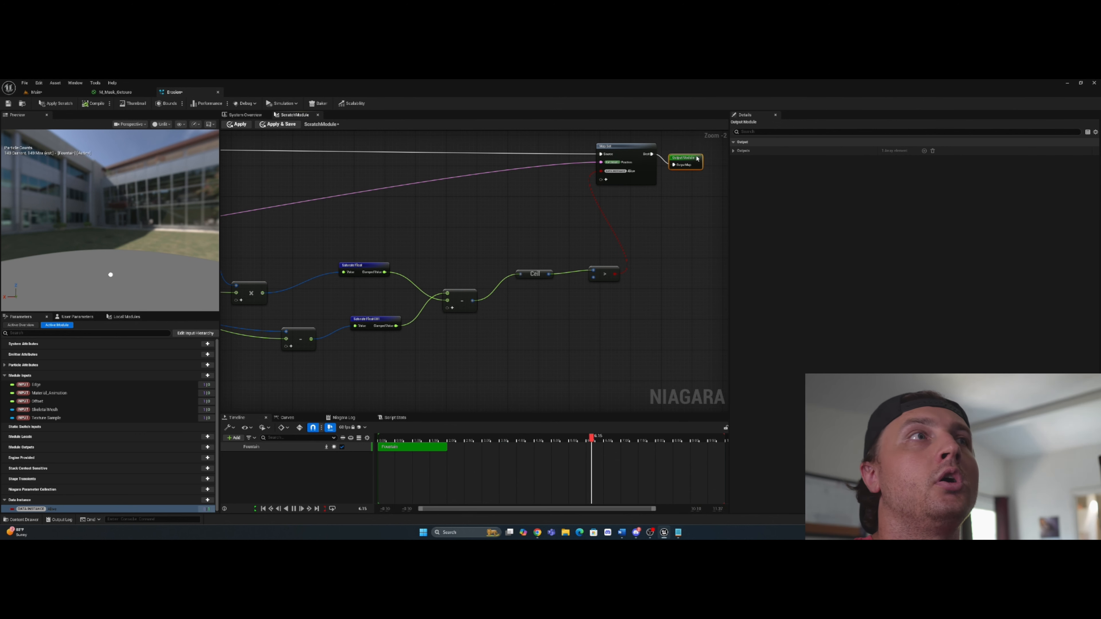
# Step: Apply the pending scratch module changes and save the Erosion system
pyautogui.click(54, 105)
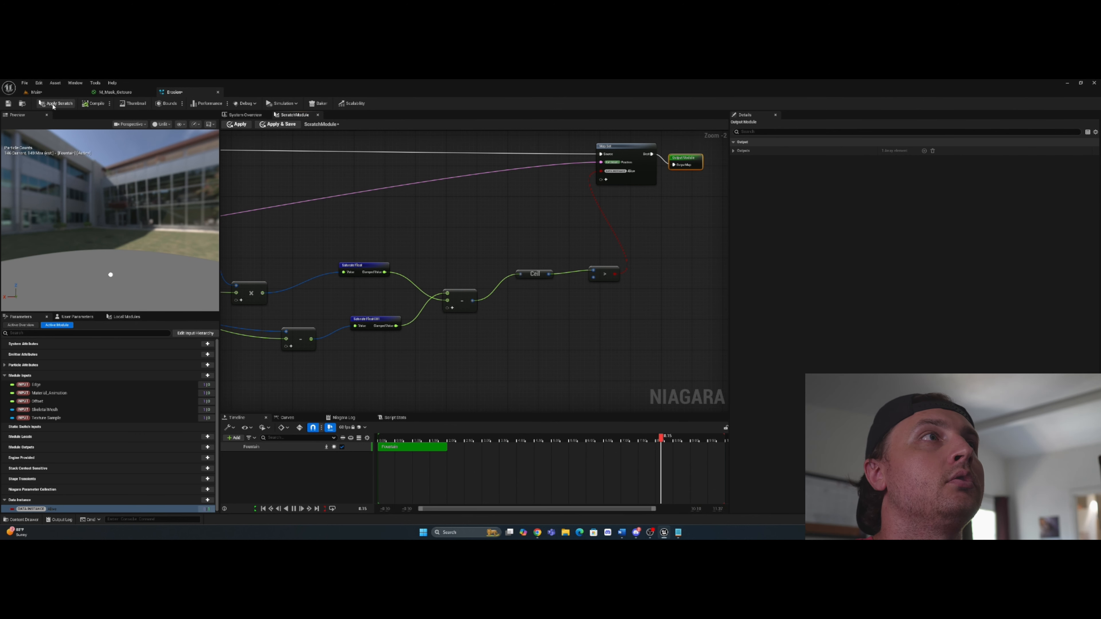
pyautogui.click(52, 105)
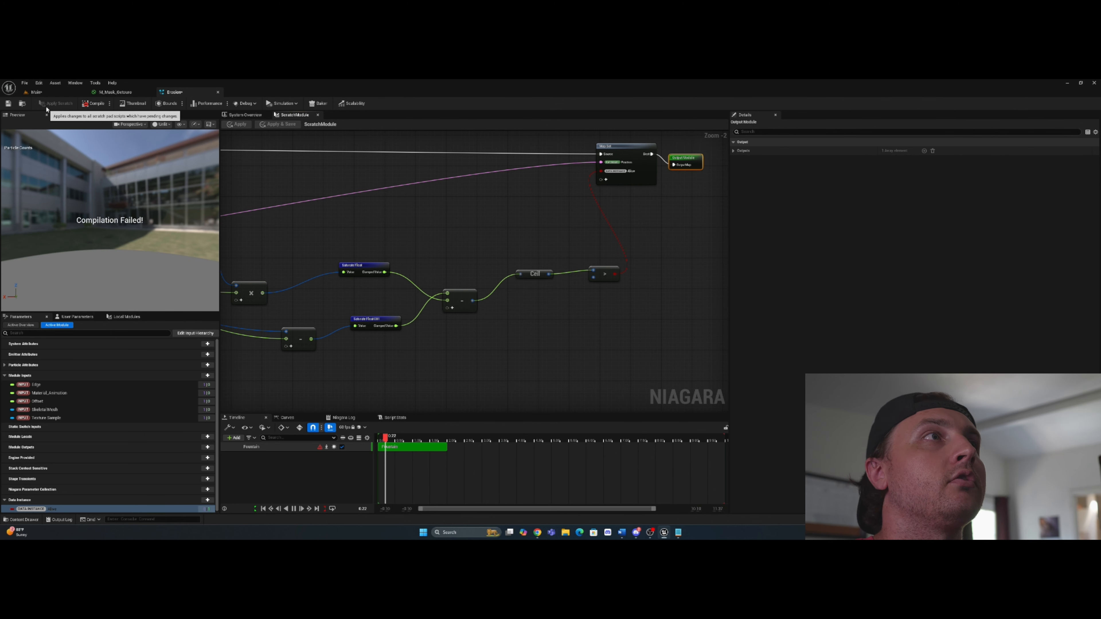
pyautogui.click(7, 105)
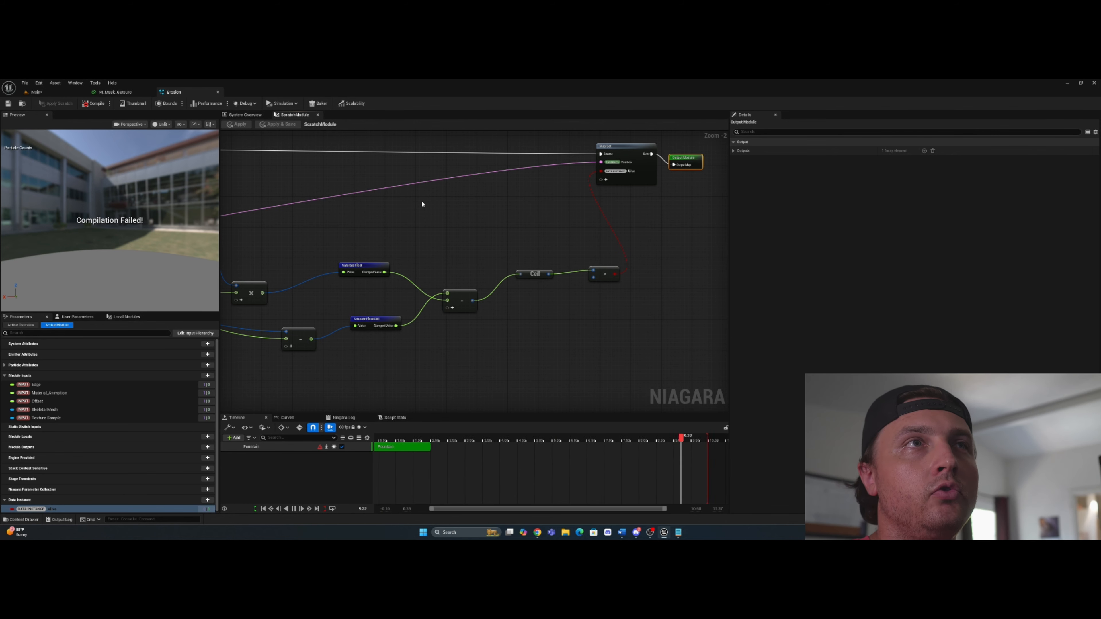
# Step: Set the Fountain emitter's Sim Target to GPUCompute Sim in its emitter properties
pyautogui.click(245, 115)
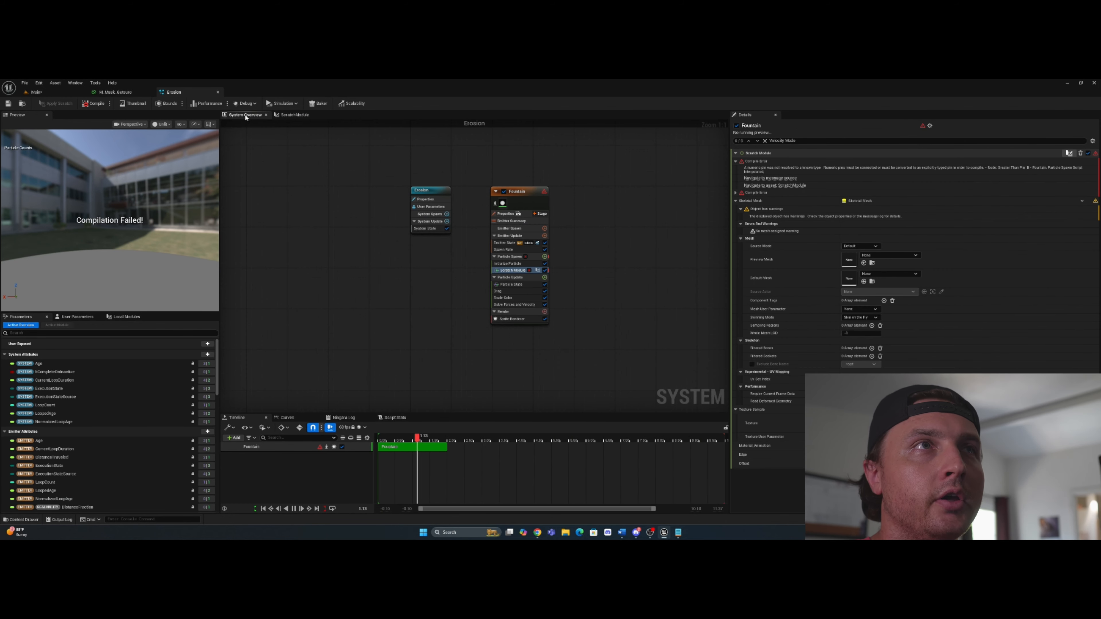
pyautogui.click(507, 215)
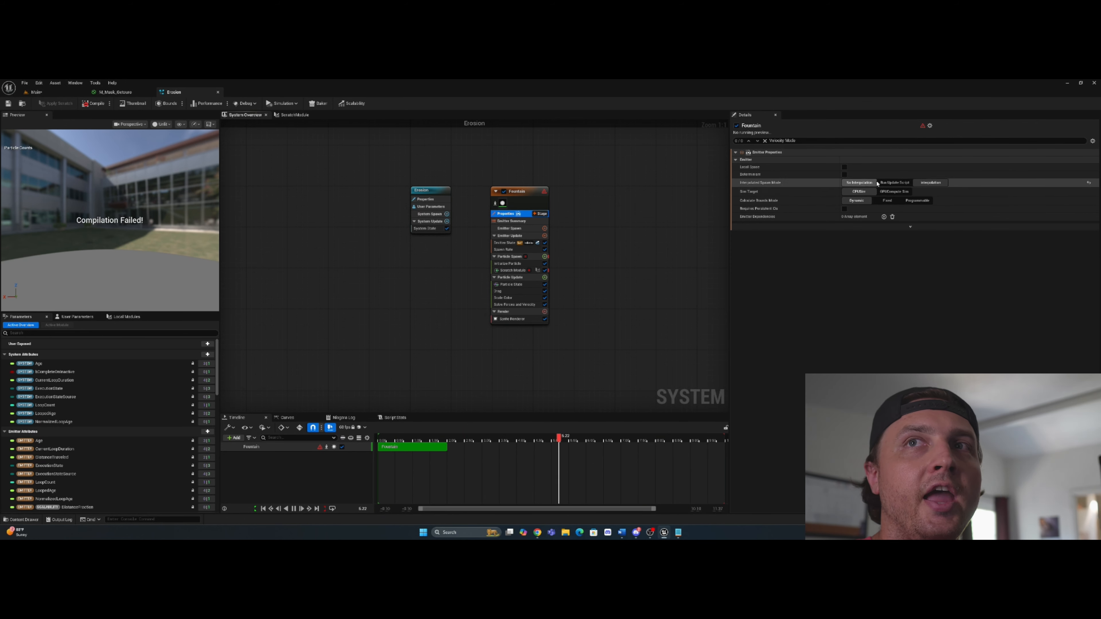
pyautogui.click(894, 192)
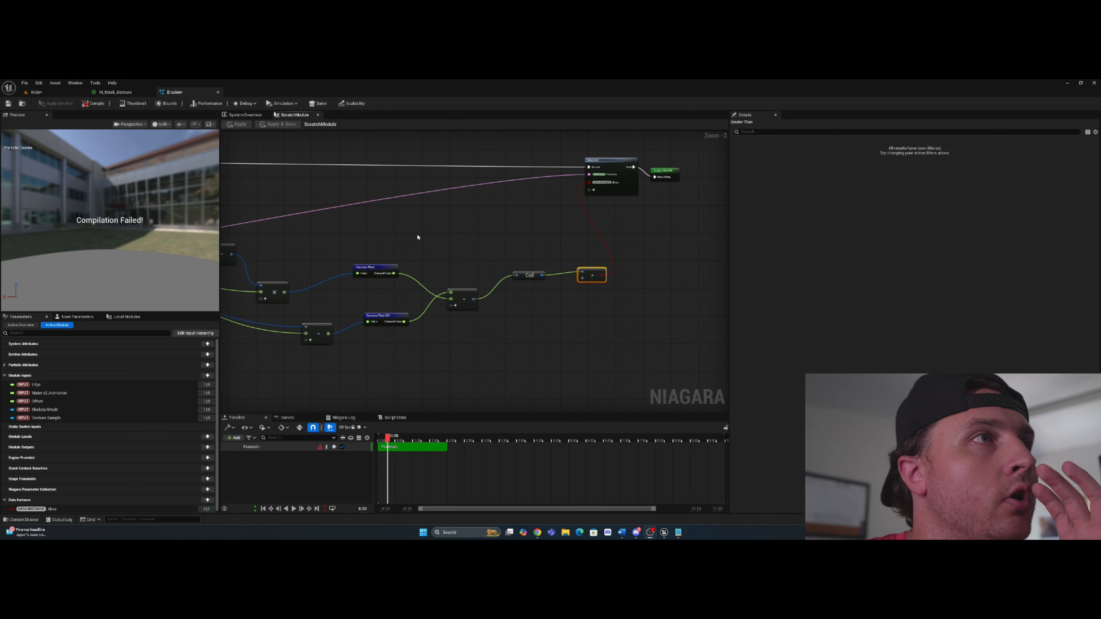
# Step: Check the Fountain emitter's properties in the system overview and return to the scratch module graph
pyautogui.click(244, 115)
pyautogui.click(514, 214)
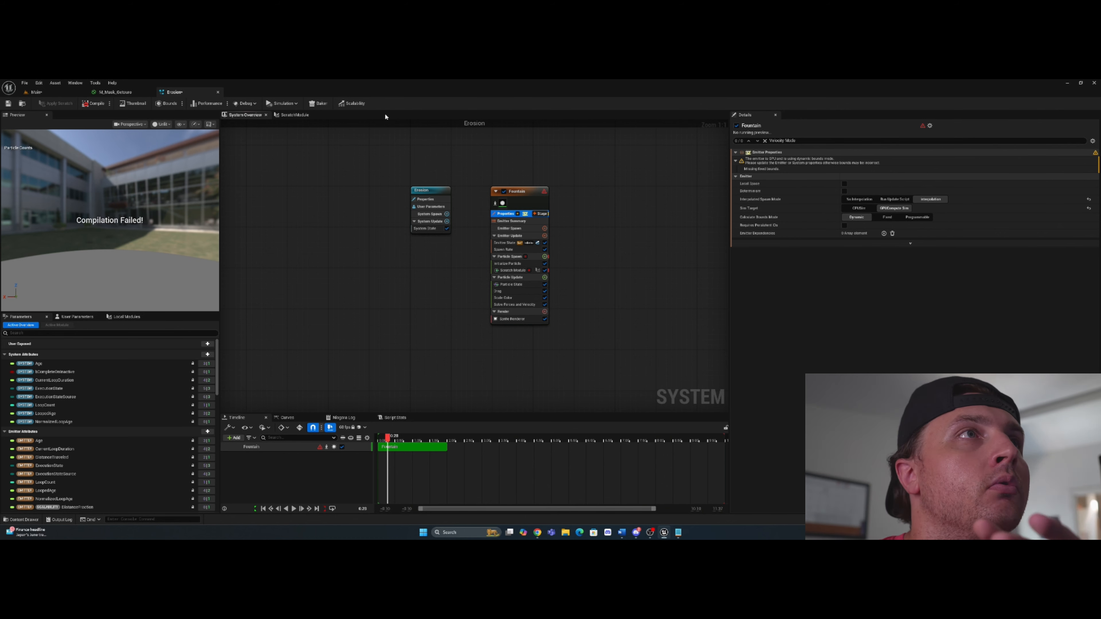
pyautogui.click(280, 114)
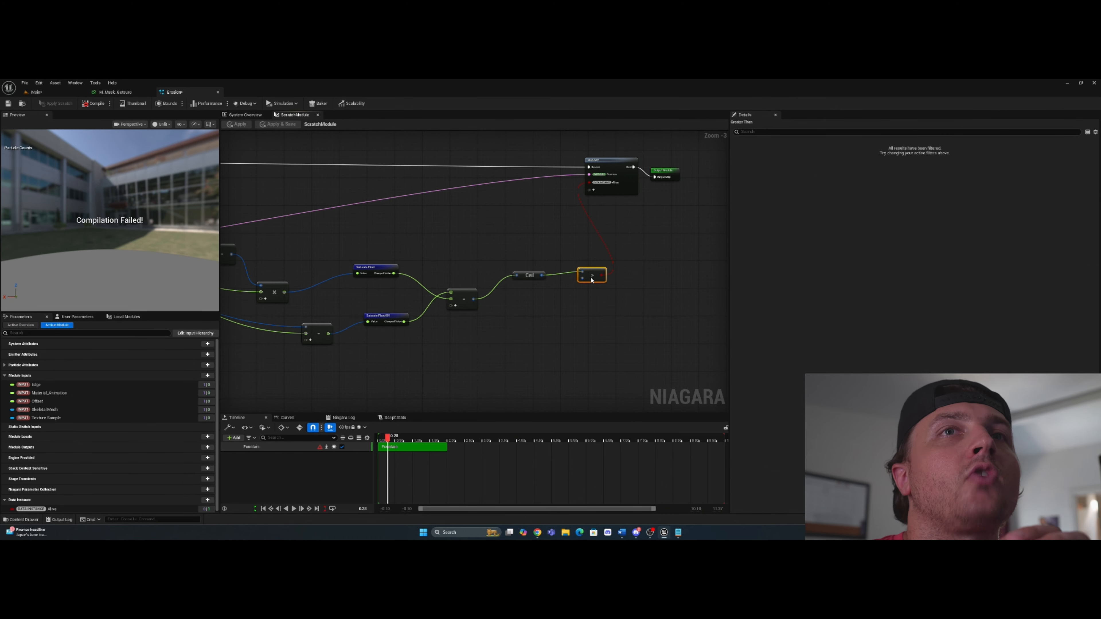
# Step: Convert the second input of the Greater Than node to float and apply the scratch module changes
pyautogui.scroll(3, 592, 280)
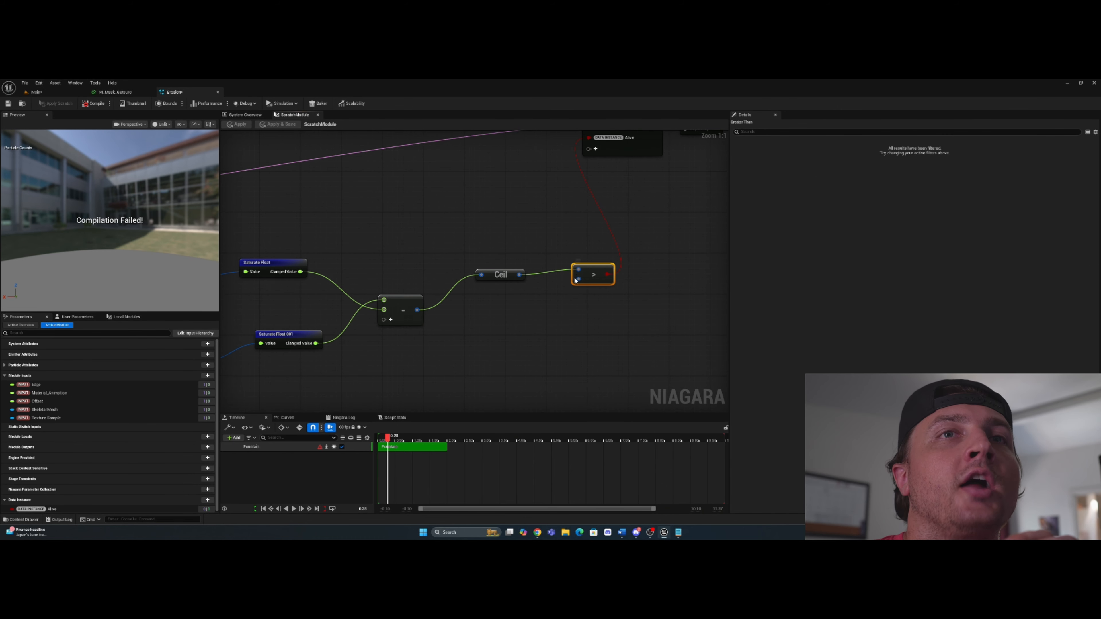
pyautogui.rightClick(579, 279)
pyautogui.moveTo(634, 301)
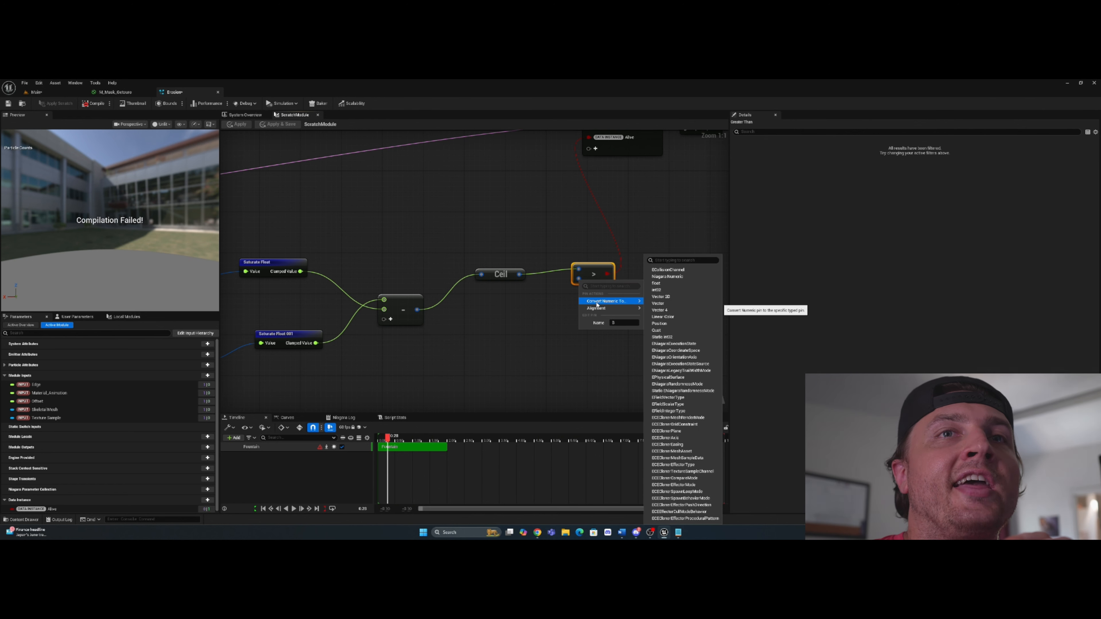
pyautogui.click(662, 284)
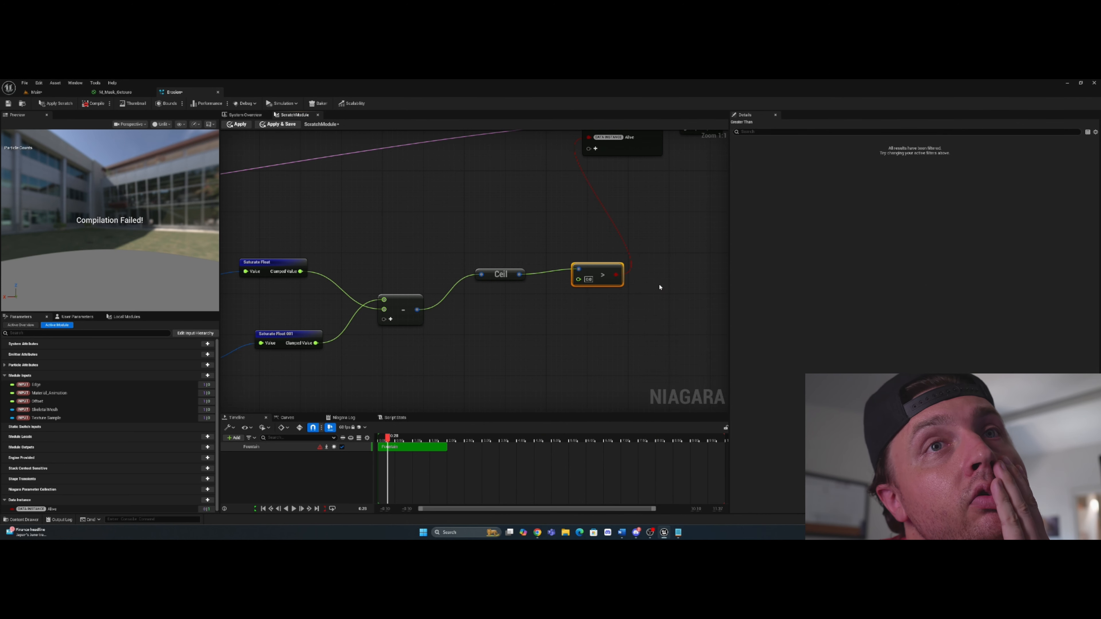
pyautogui.moveTo(602, 304); pyautogui.dragTo(541, 337, button='right')
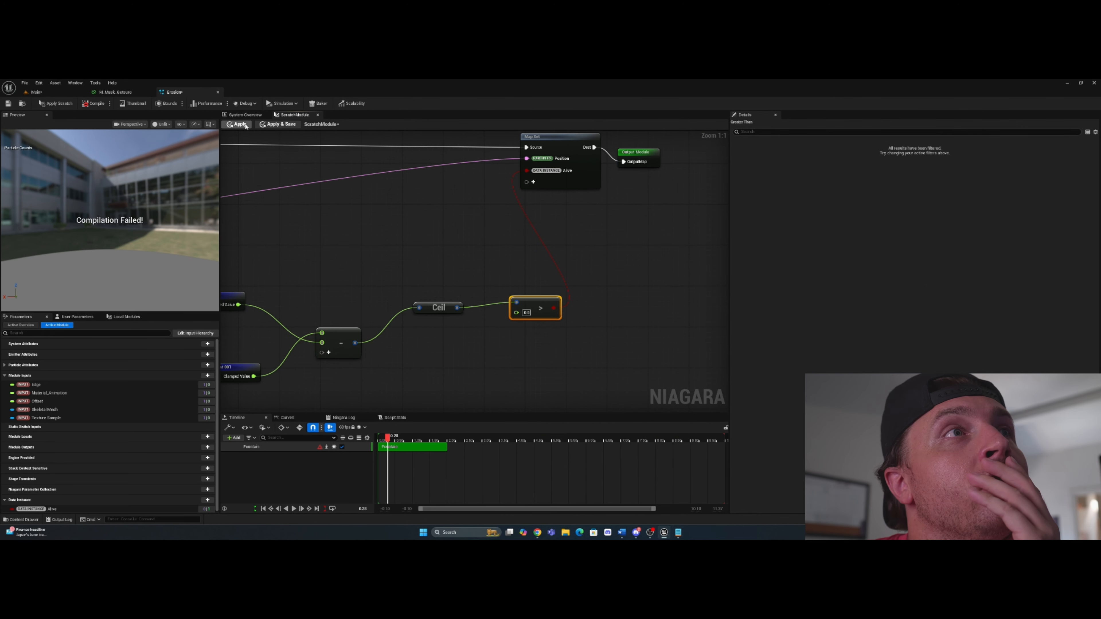
pyautogui.click(246, 126)
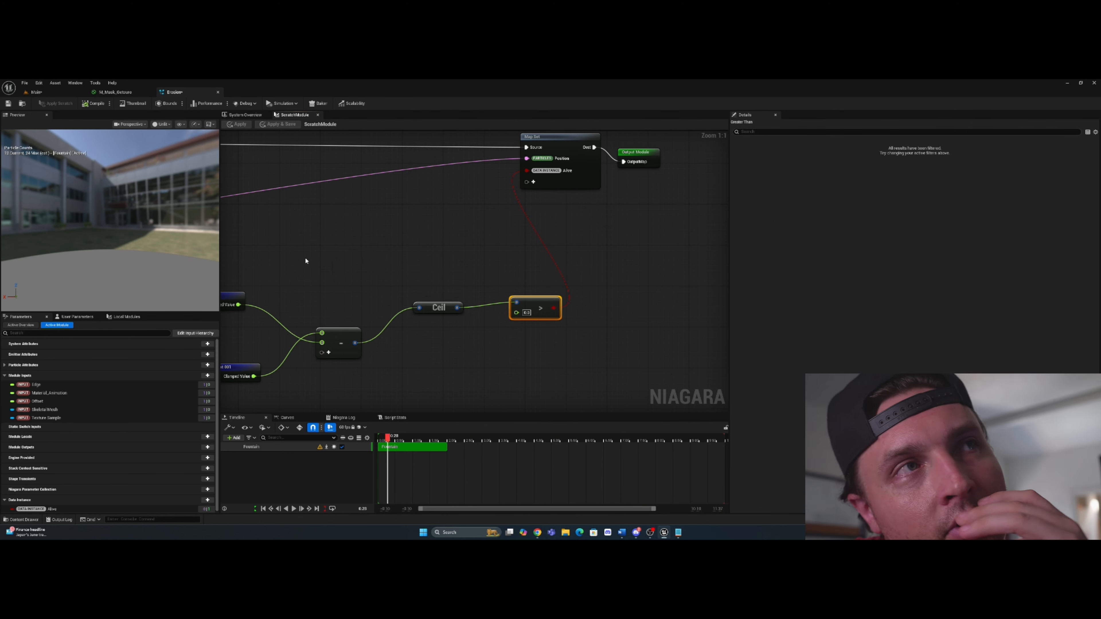
# Step: Review the scratch module graph and read the output log for compilation errors and shader messages
pyautogui.scroll(-6, 400, 244)
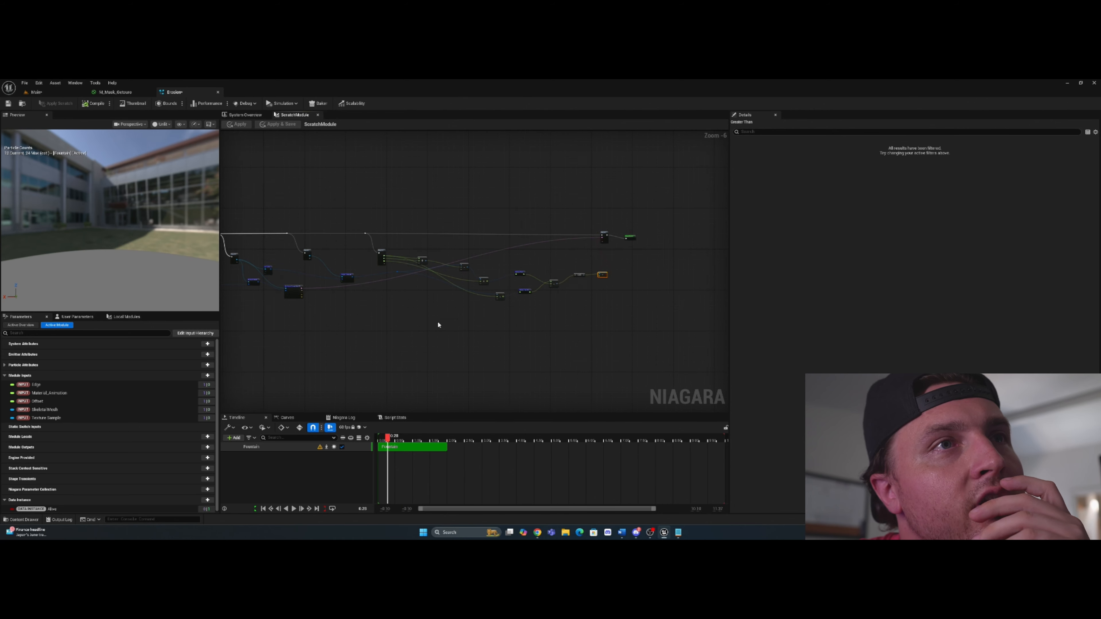
pyautogui.scroll(3, 438, 324)
pyautogui.moveTo(431, 287); pyautogui.dragTo(471, 321, button='right')
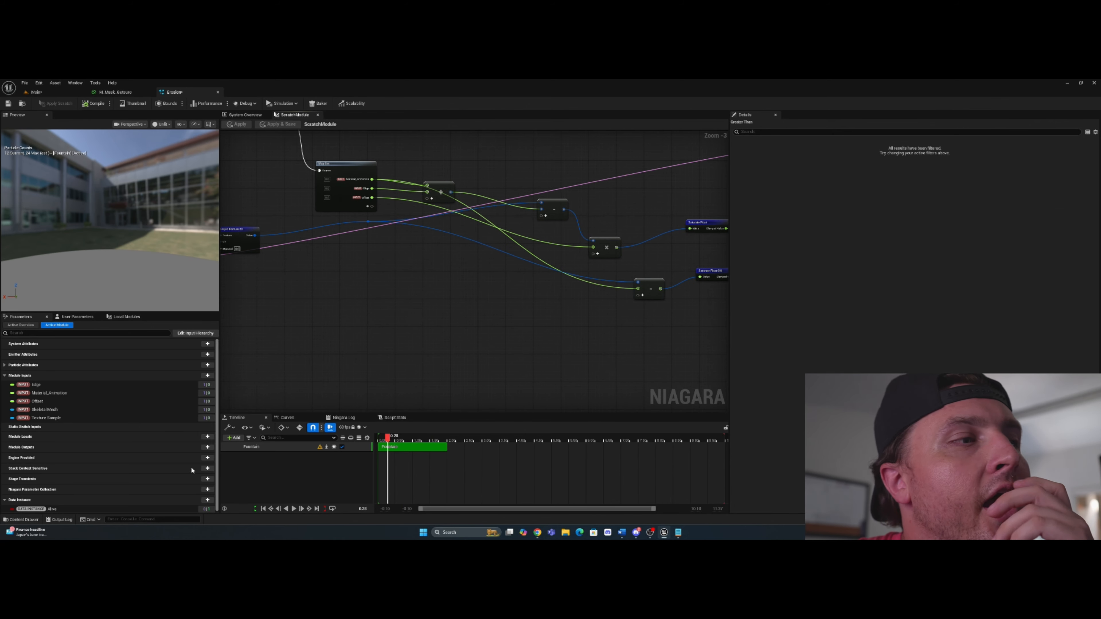
pyautogui.click(61, 519)
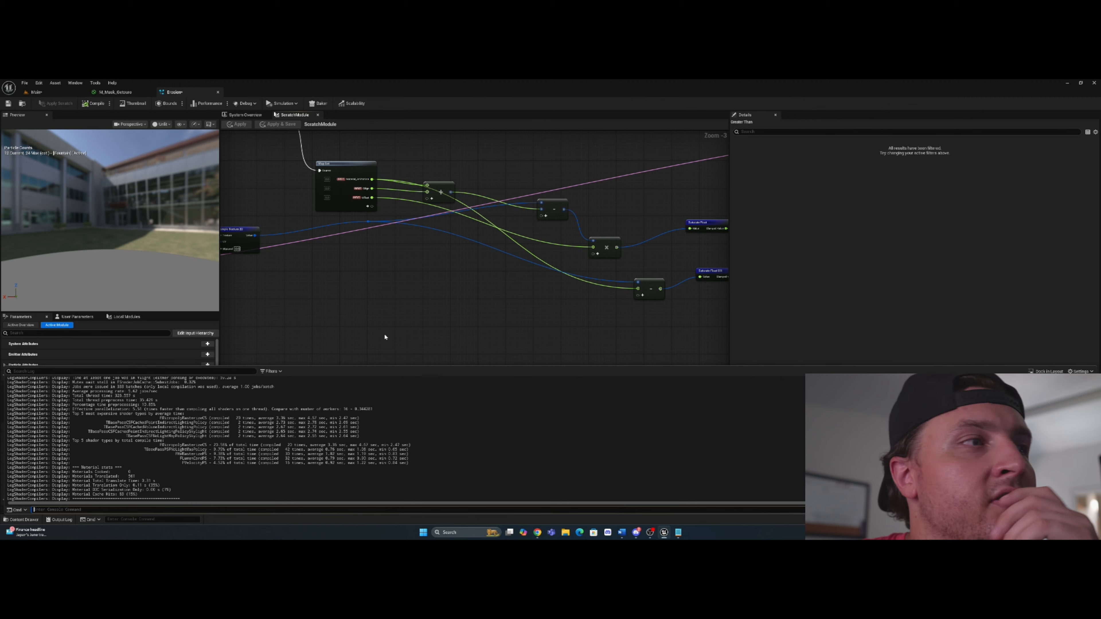
pyautogui.scroll(6, 191, 413)
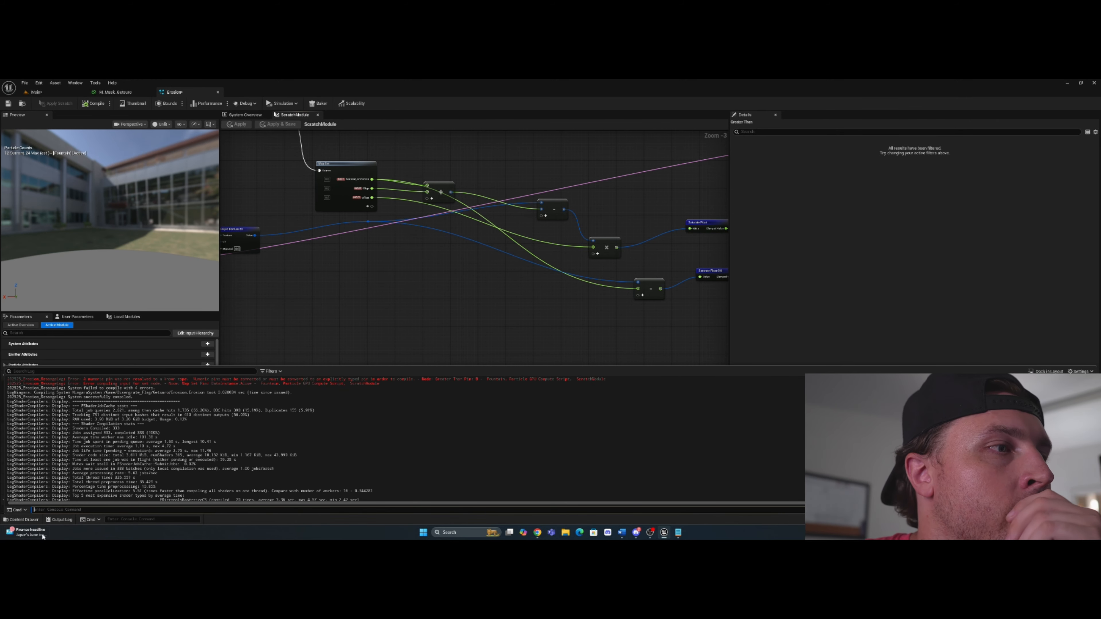
pyautogui.scroll(2, 280, 422)
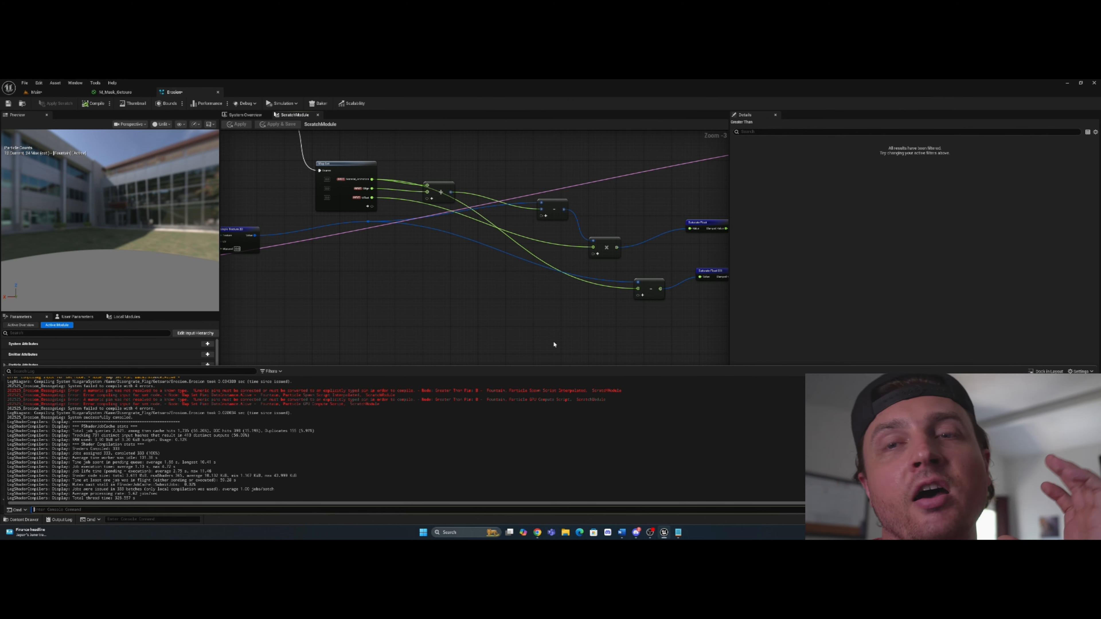
pyautogui.scroll(-5, 349, 462)
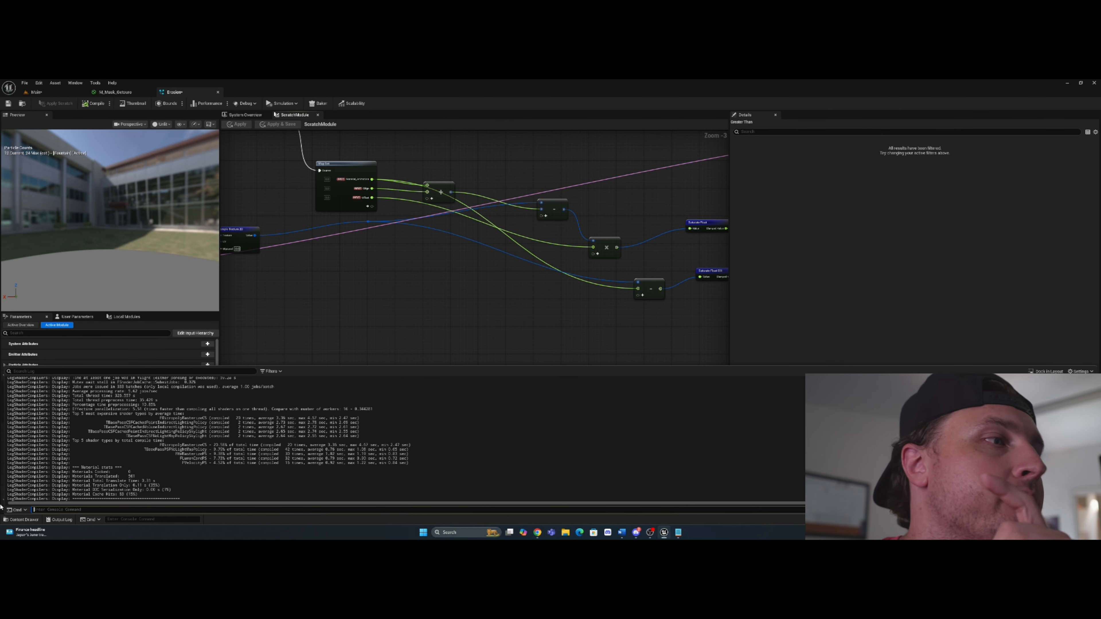
pyautogui.click(60, 519)
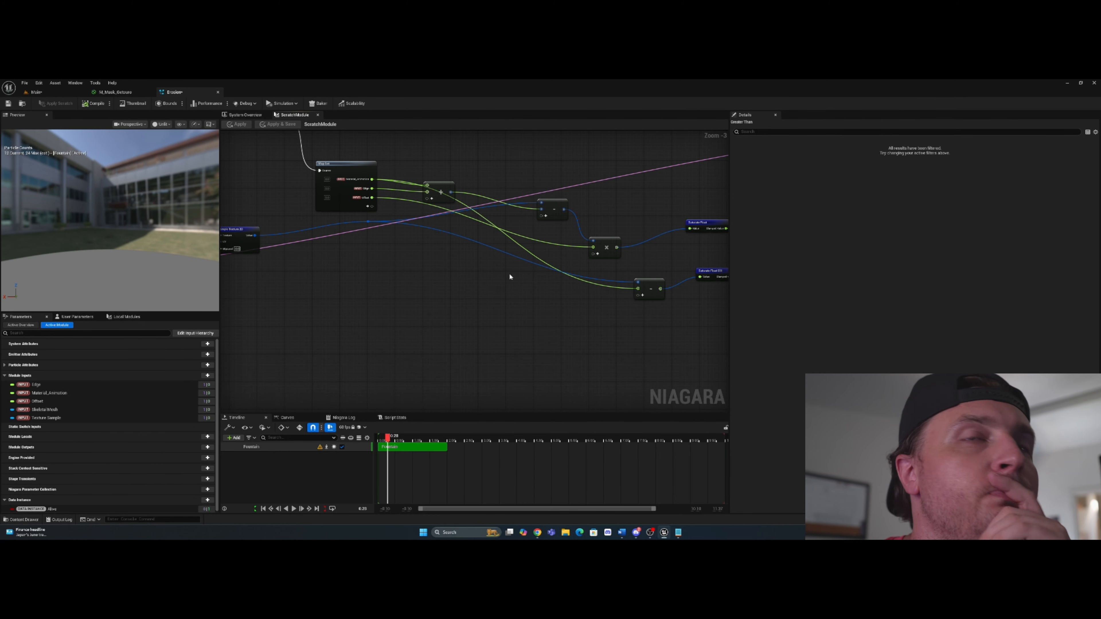
pyautogui.moveTo(496, 321); pyautogui.dragTo(429, 350, button='right')
# Step: Assign the noise texture from the Disintegrate_Flag folder to the scratch module's Texture Sample input in the Fountain emitter
pyautogui.click(245, 115)
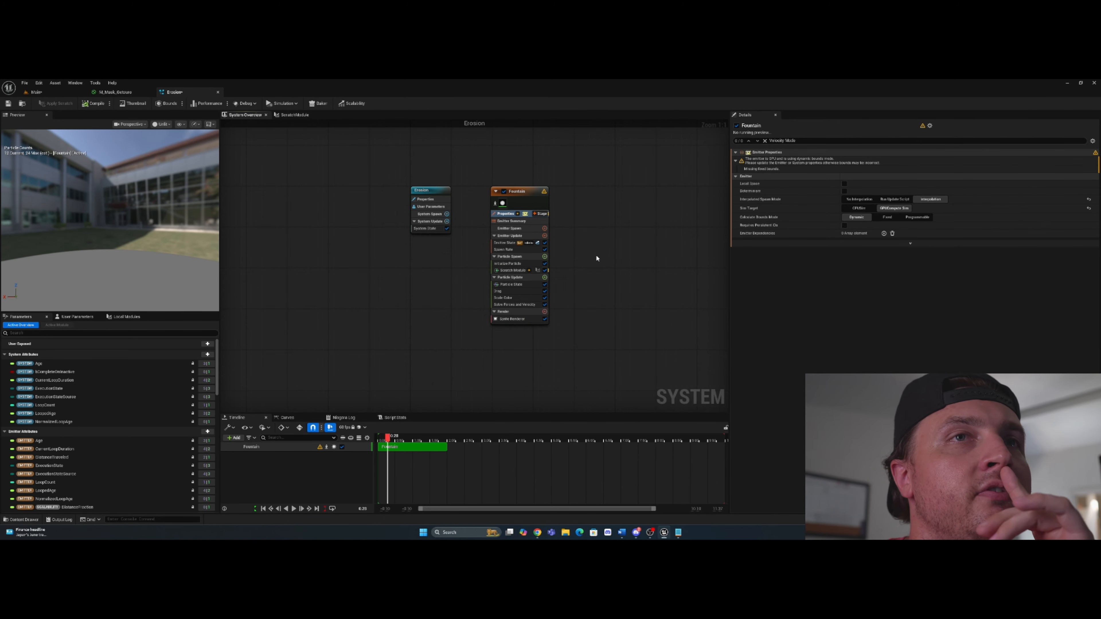
pyautogui.moveTo(599, 265); pyautogui.dragTo(570, 279, button='right')
pyautogui.click(499, 286)
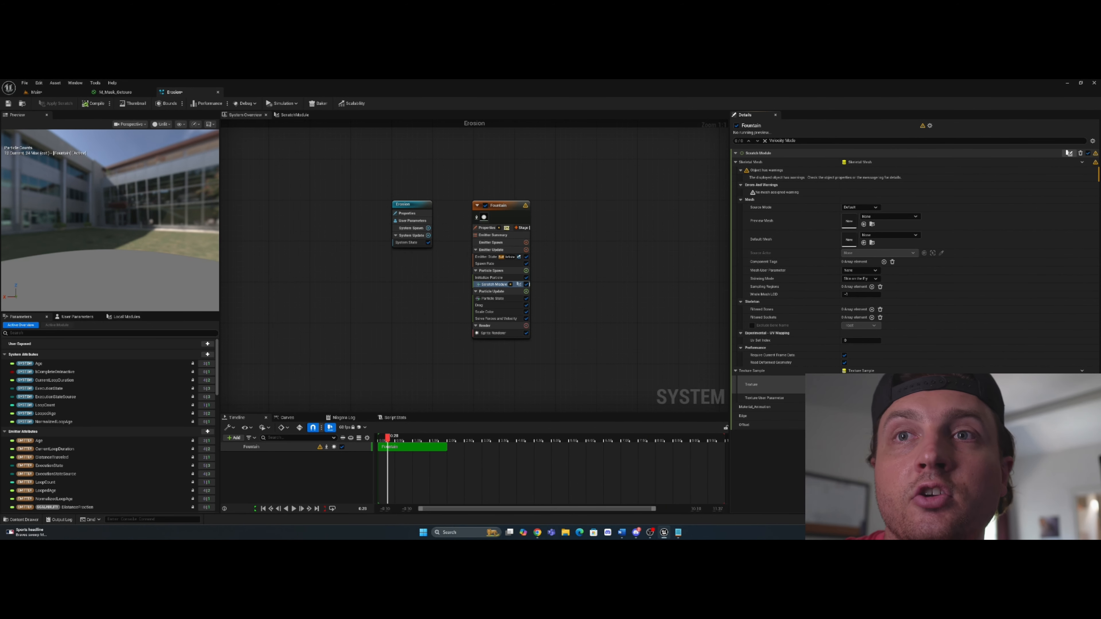
pyautogui.hotkey('ctrl', 'space')
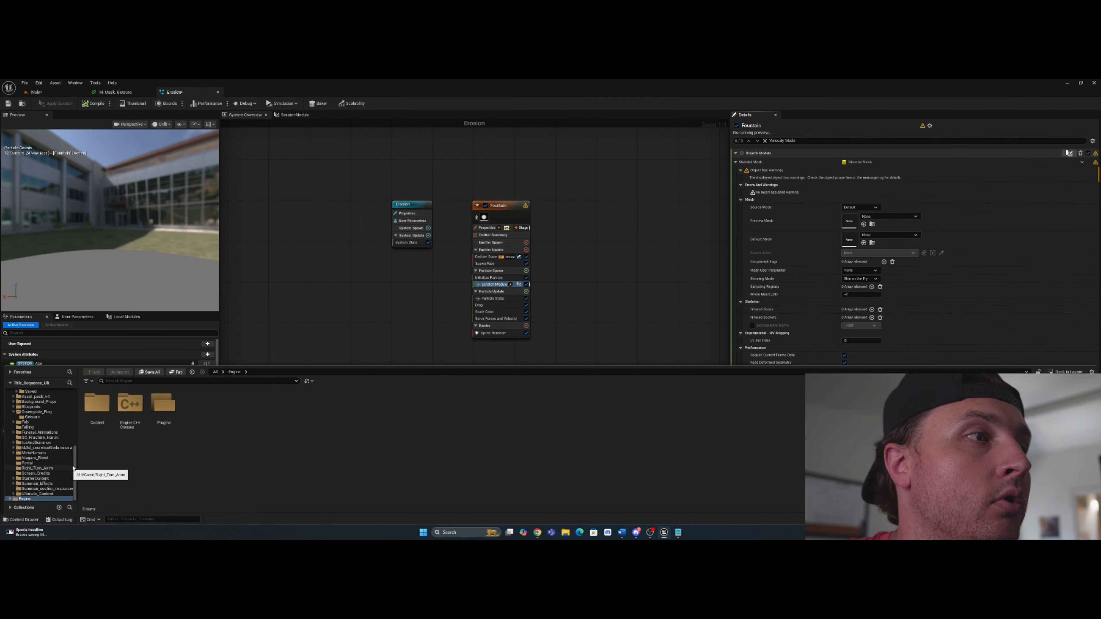
pyautogui.moveTo(75, 467); pyautogui.dragTo(74, 407)
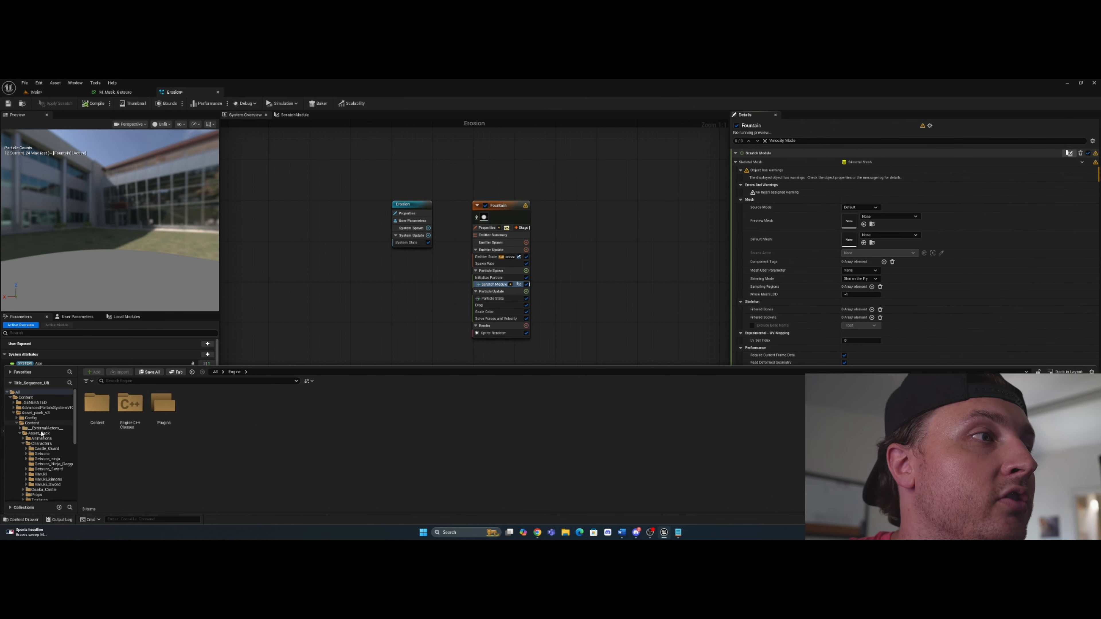
pyautogui.scroll(-4, 38, 462)
pyautogui.click(37, 474)
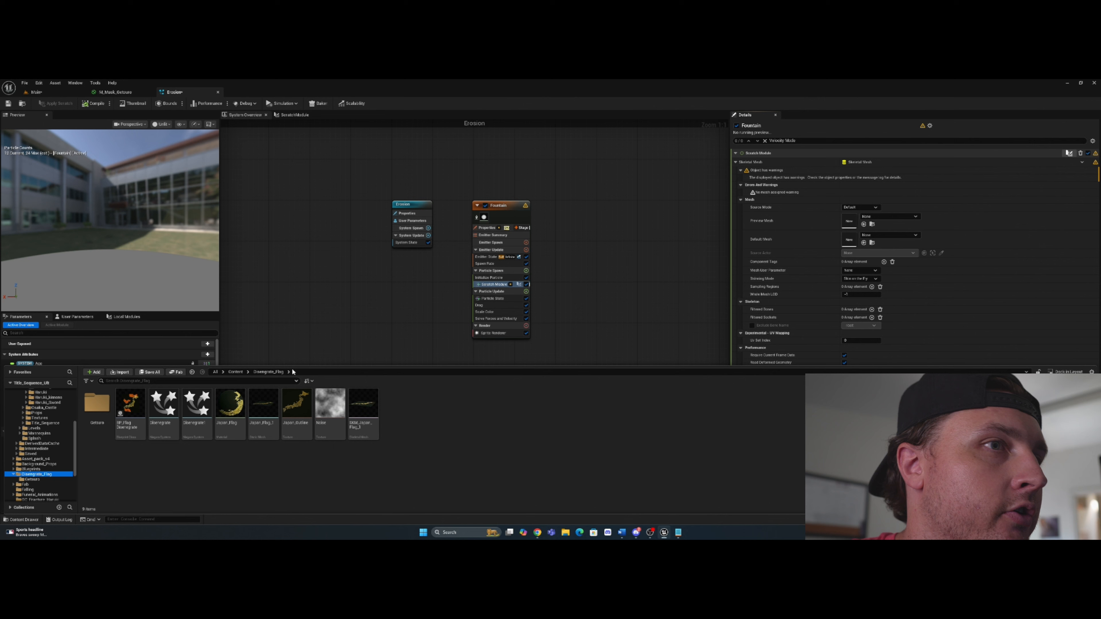
pyautogui.click(330, 403)
pyautogui.click(751, 313)
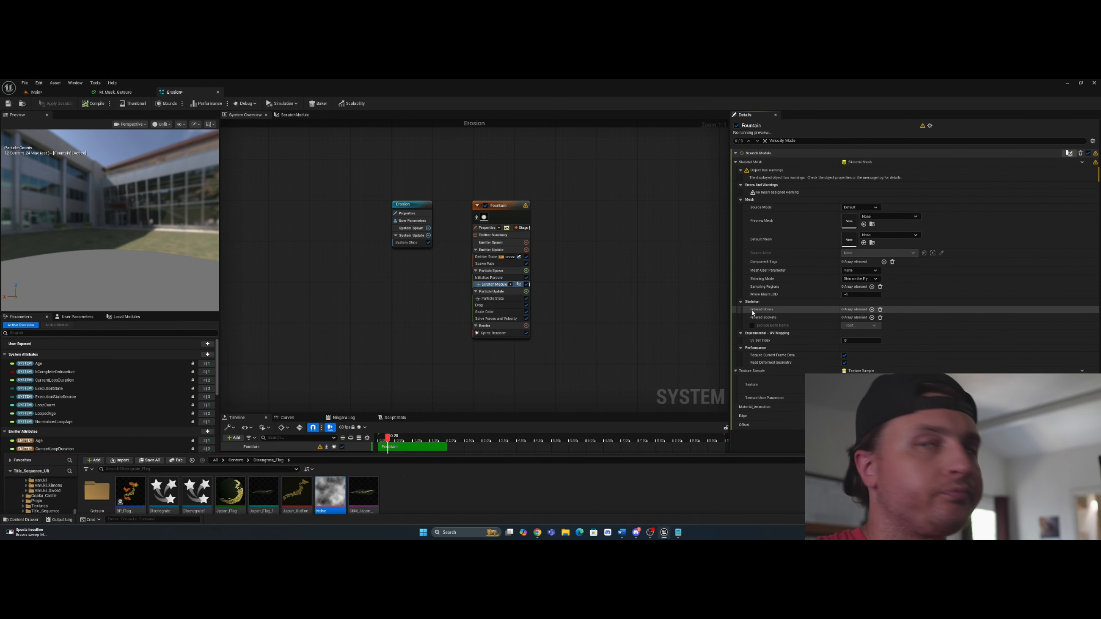
pyautogui.click(864, 388)
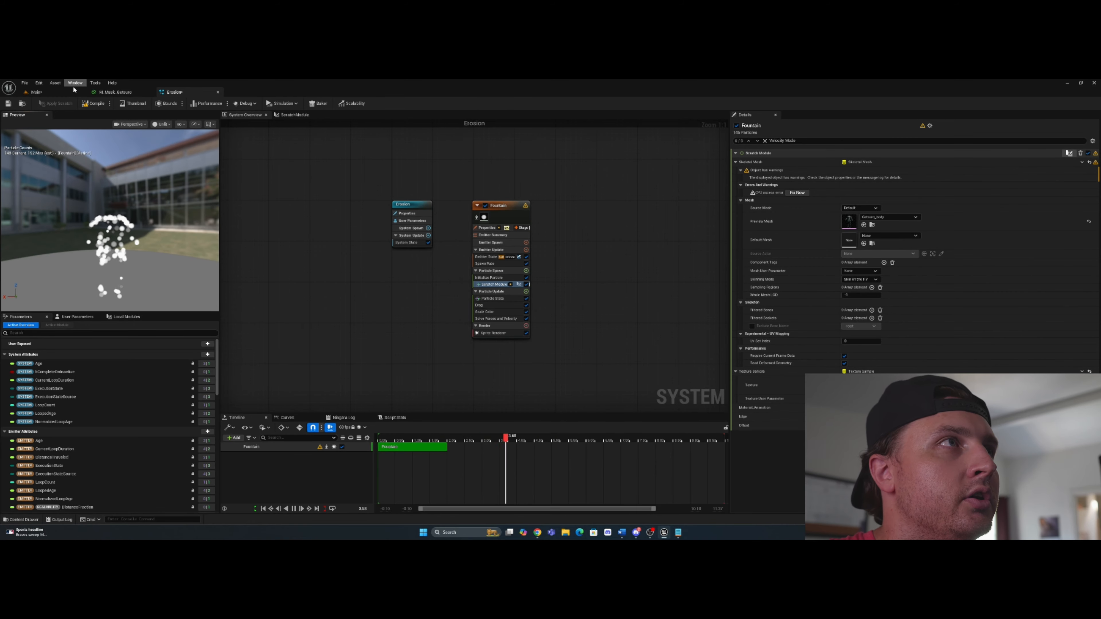
# Step: Check the mask in the level and set the scratch module's skeletal Preview Mesh to Getsuro_helmet
pyautogui.click(41, 92)
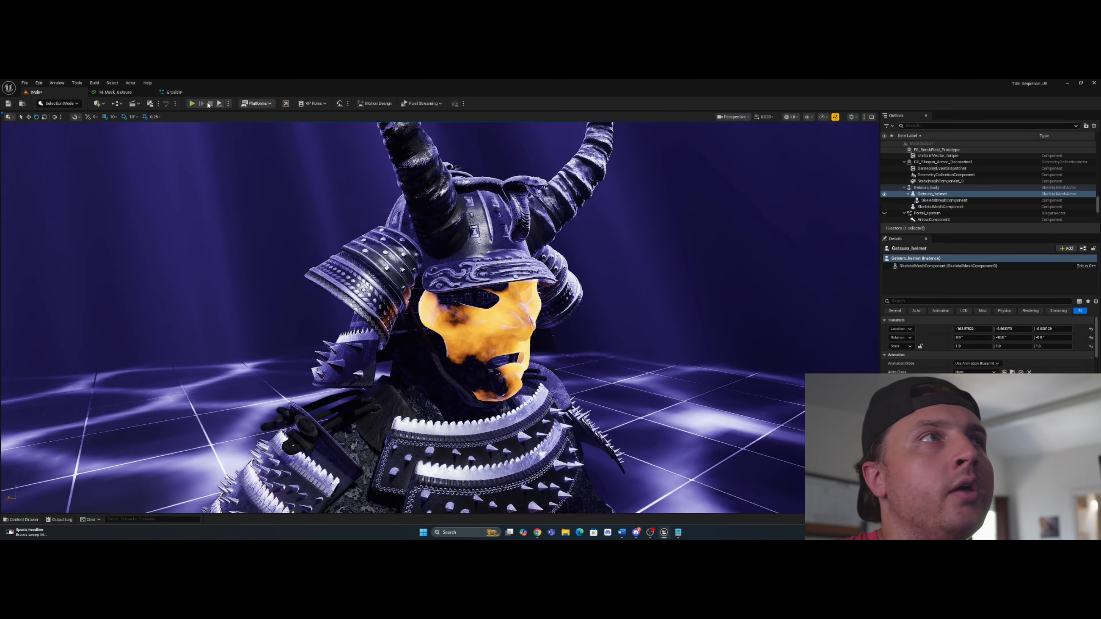
pyautogui.click(173, 92)
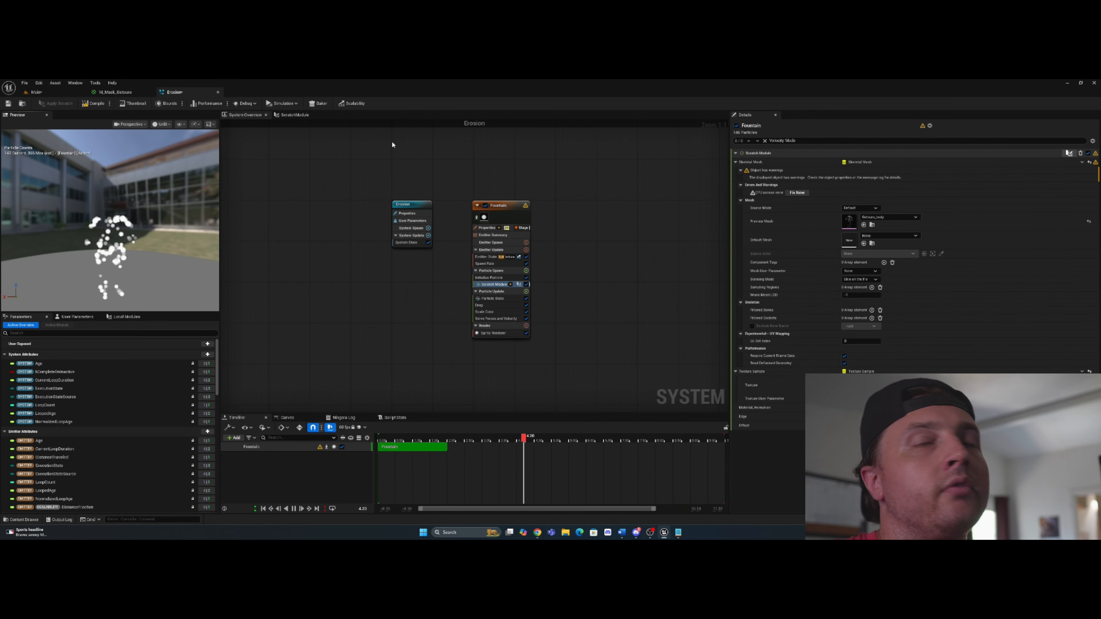
pyautogui.click(887, 217)
pyautogui.scroll(-2, 898, 307)
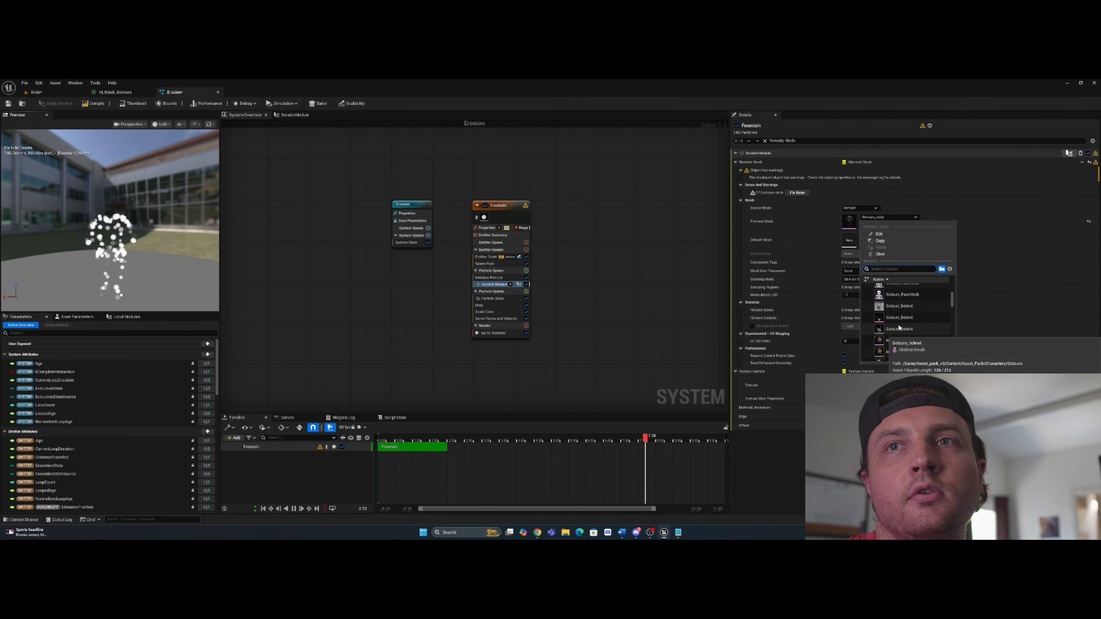
pyautogui.click(898, 306)
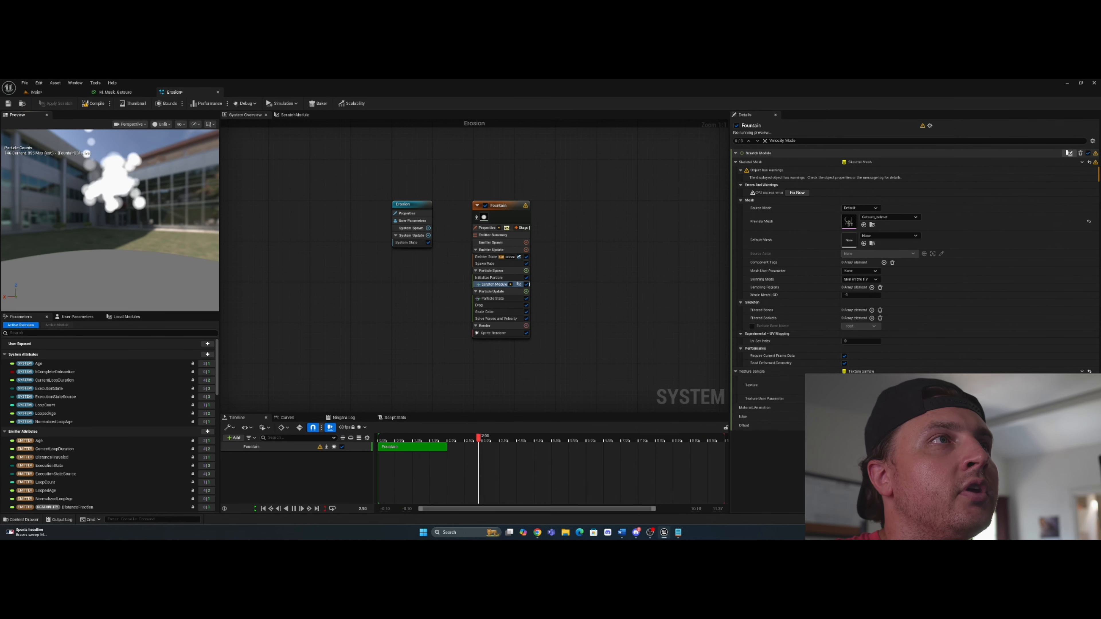
# Step: Reduce the minimum and maximum uniform sprite sizes in Initialize Particle and set the particle color to the saved orange
pyautogui.click(490, 277)
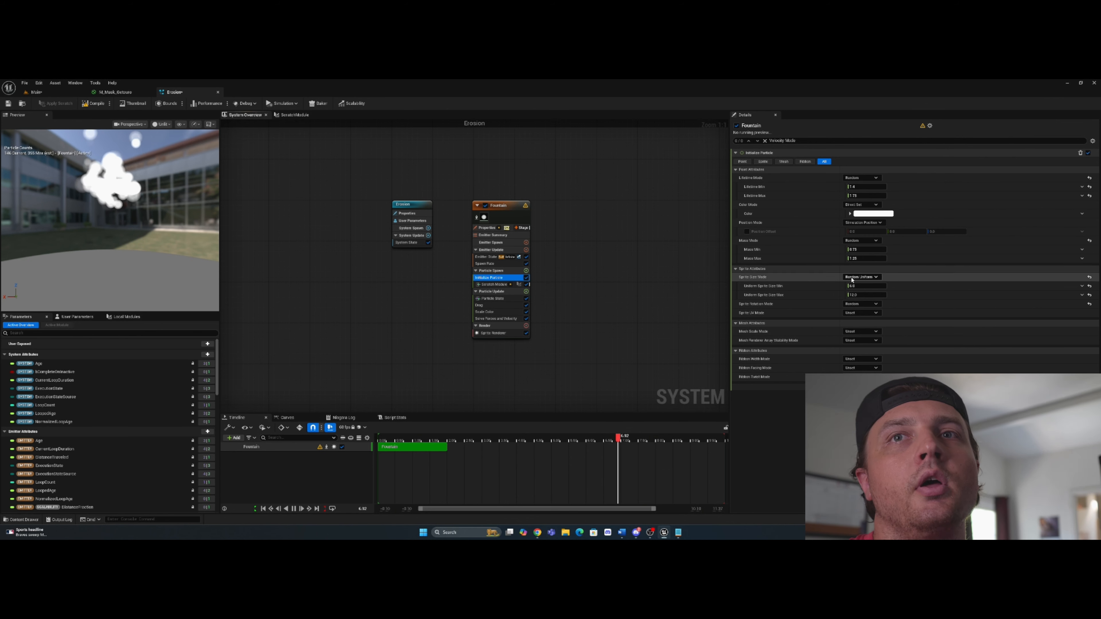
pyautogui.click(849, 295)
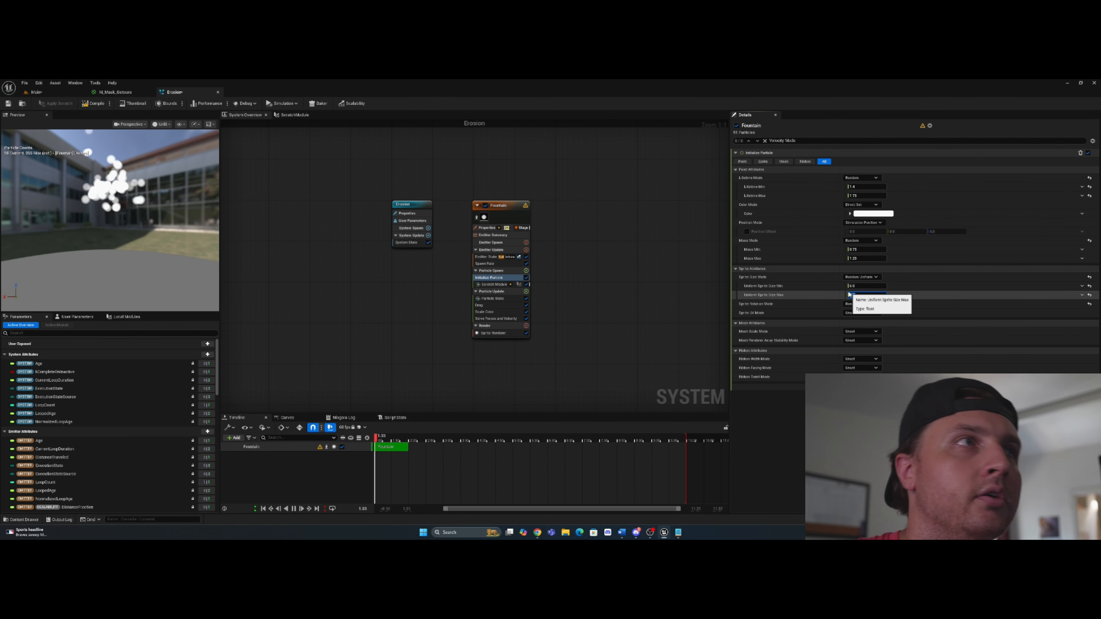
pyautogui.click(867, 287)
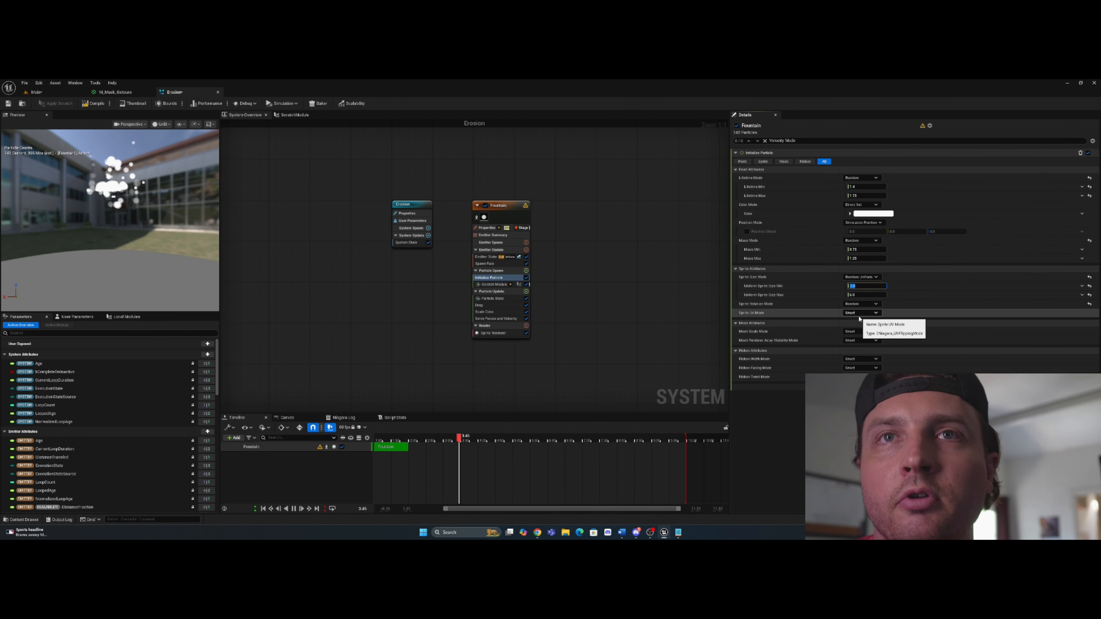
pyautogui.click(869, 213)
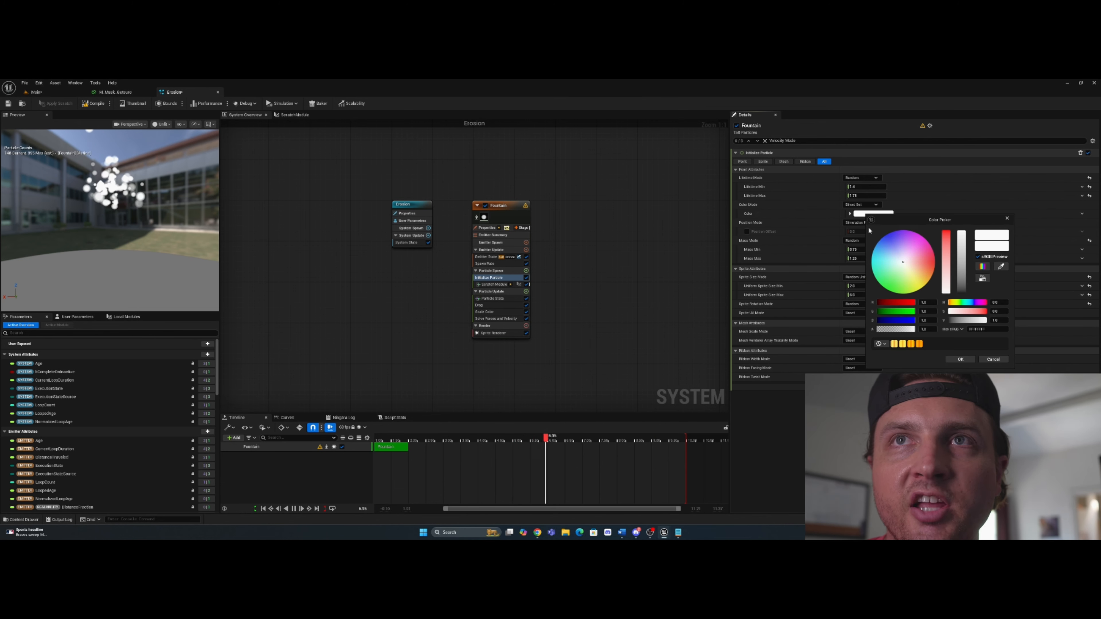
pyautogui.click(912, 345)
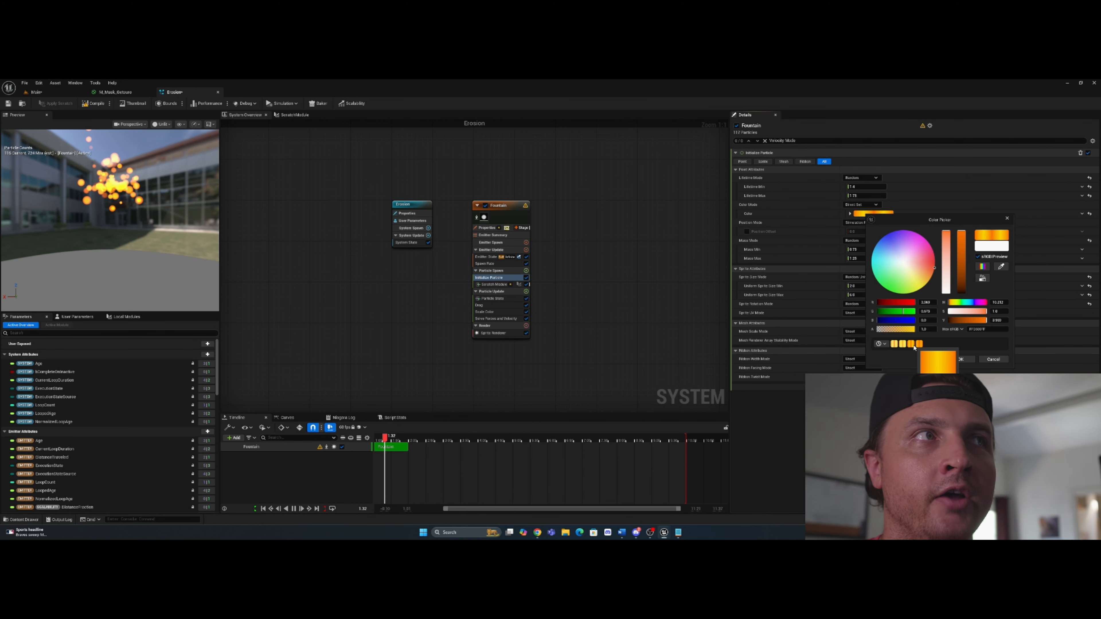
pyautogui.click(960, 359)
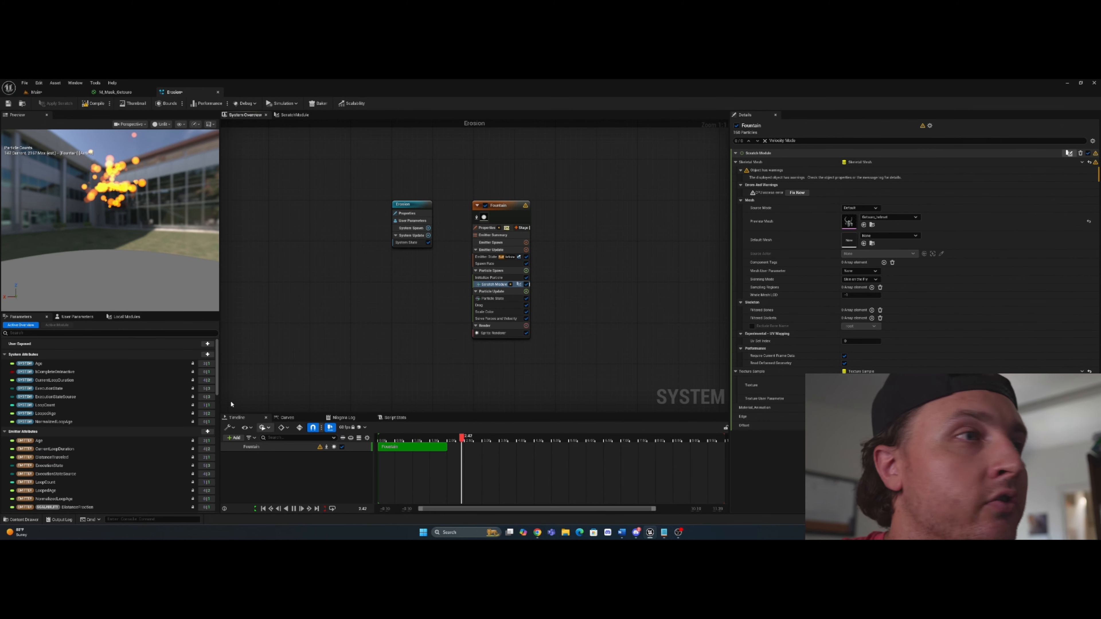
pyautogui.click(207, 343)
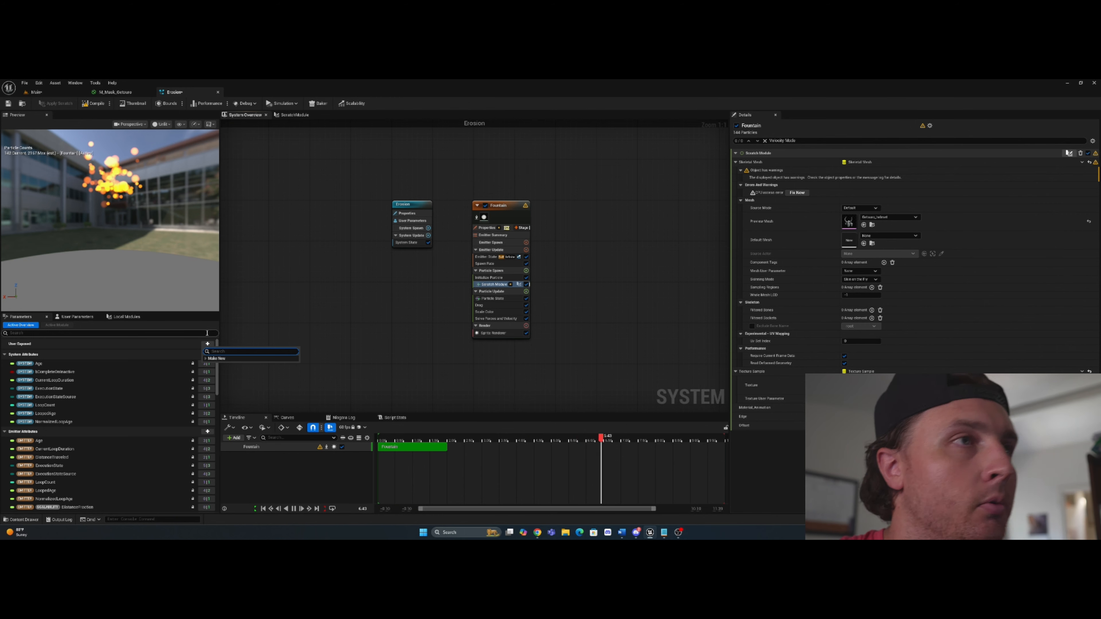
pyautogui.click(217, 358)
pyautogui.write('f')
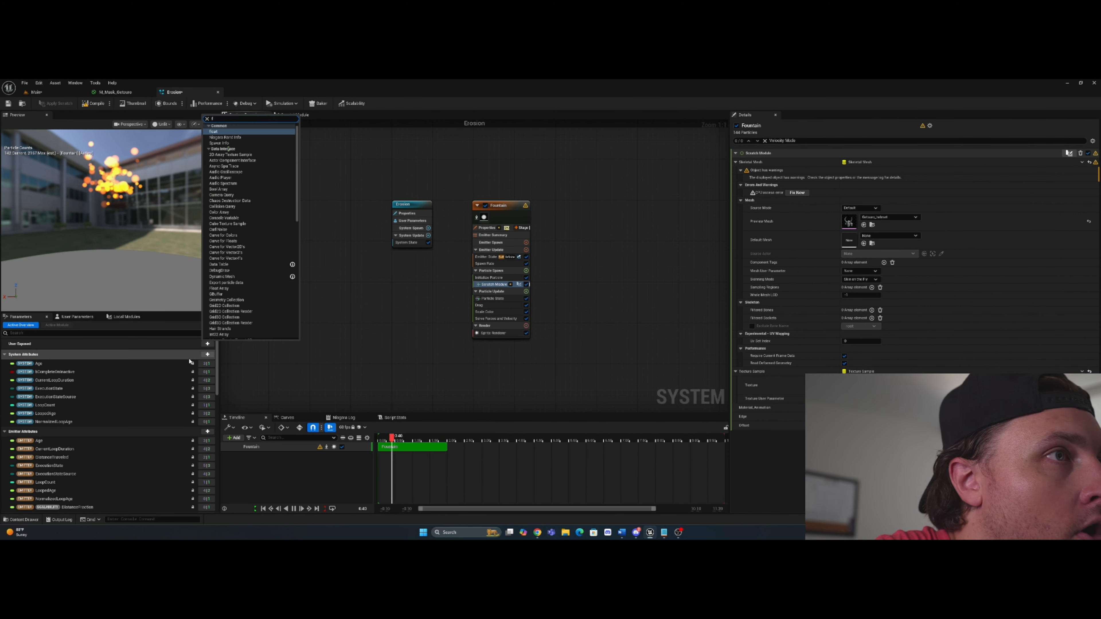
pyautogui.click(210, 344)
# Step: Create a user-exposed float parameter named Material_Animation and link it to the scratch module's Material_Animation input
pyautogui.click(211, 343)
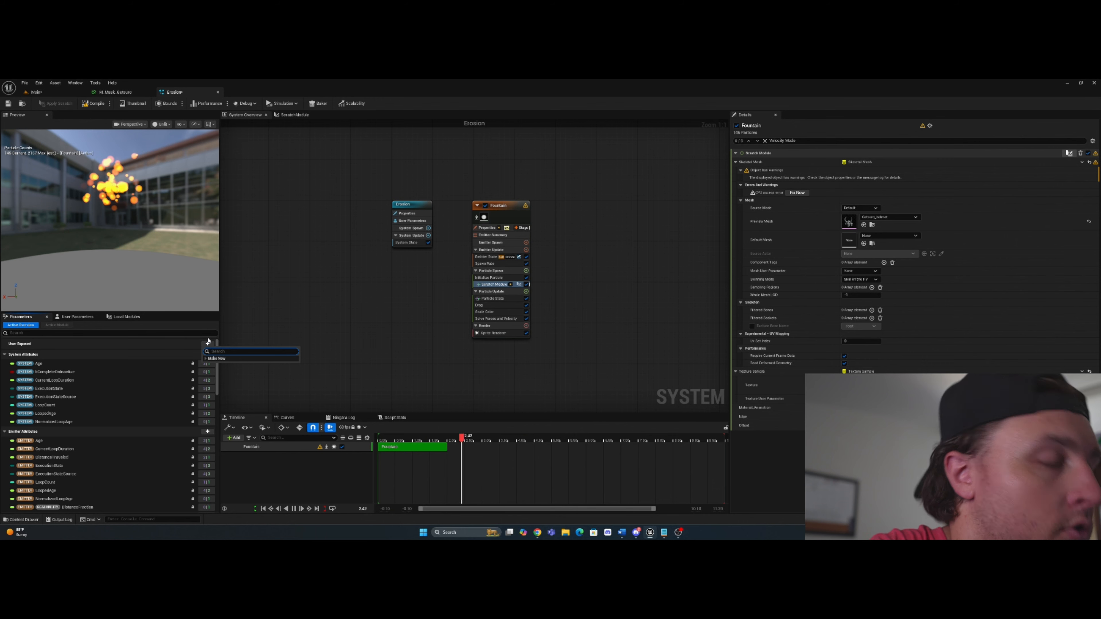
pyautogui.write('float')
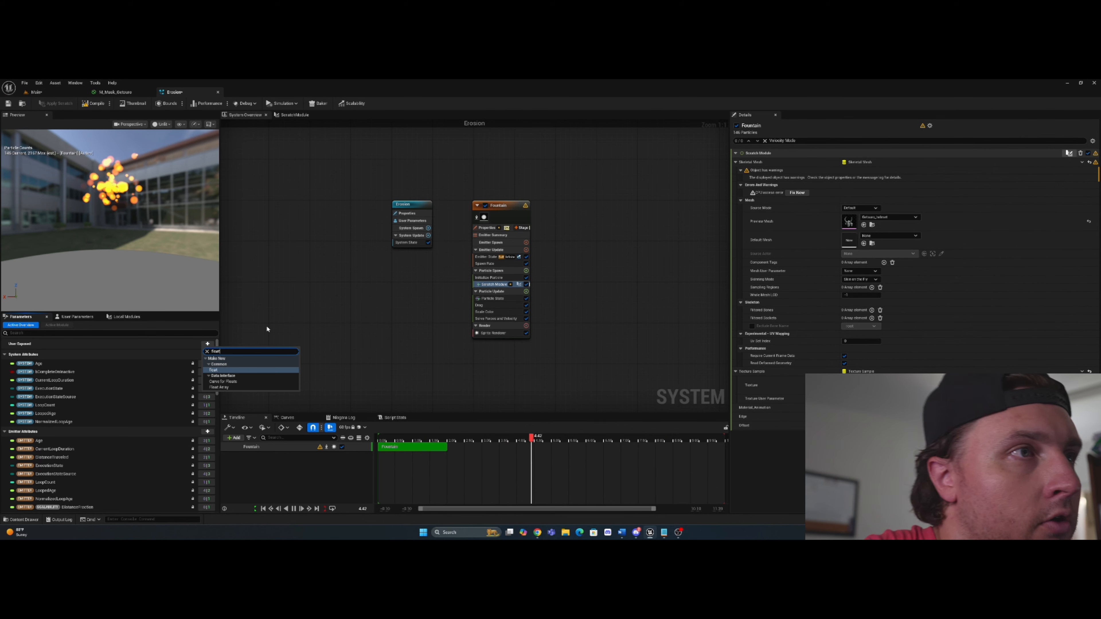
pyautogui.click(215, 370)
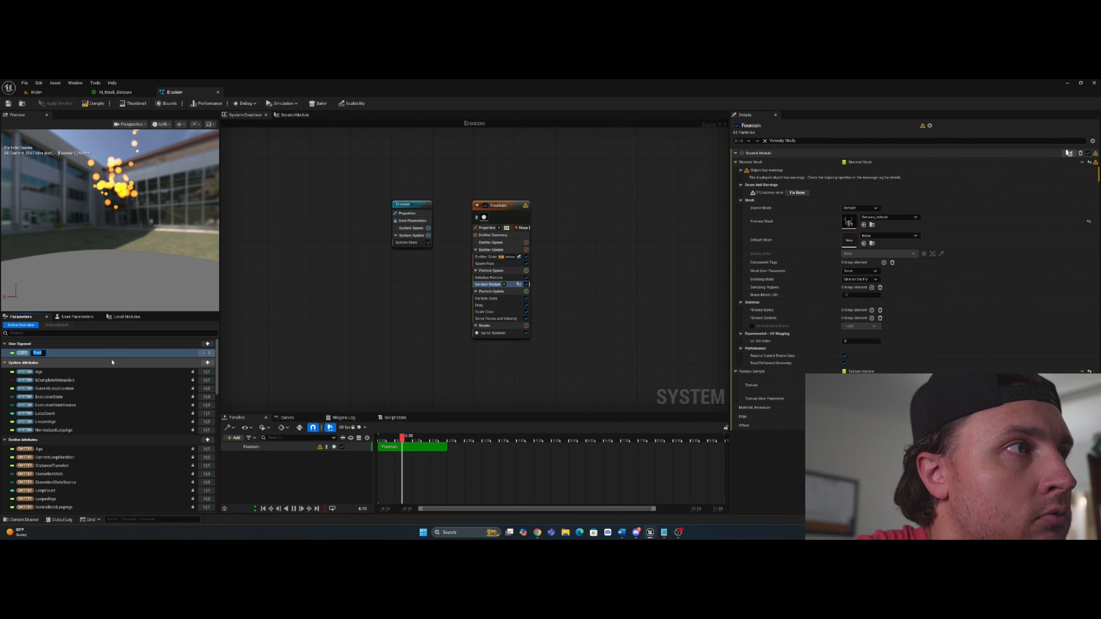
pyautogui.write('M')
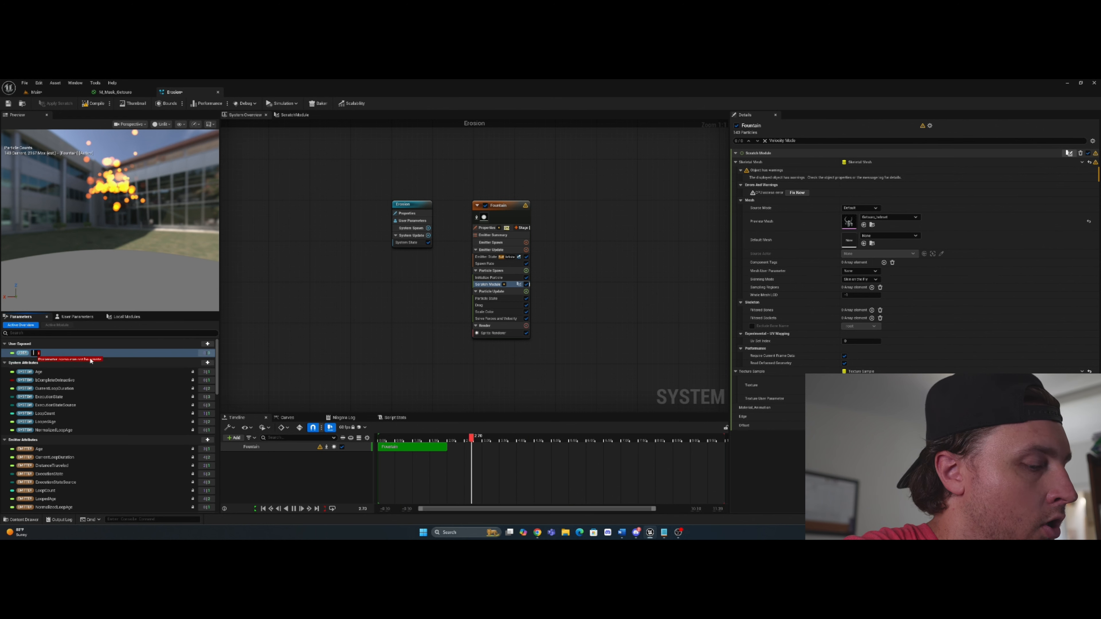
pyautogui.write('aterial_Animation')
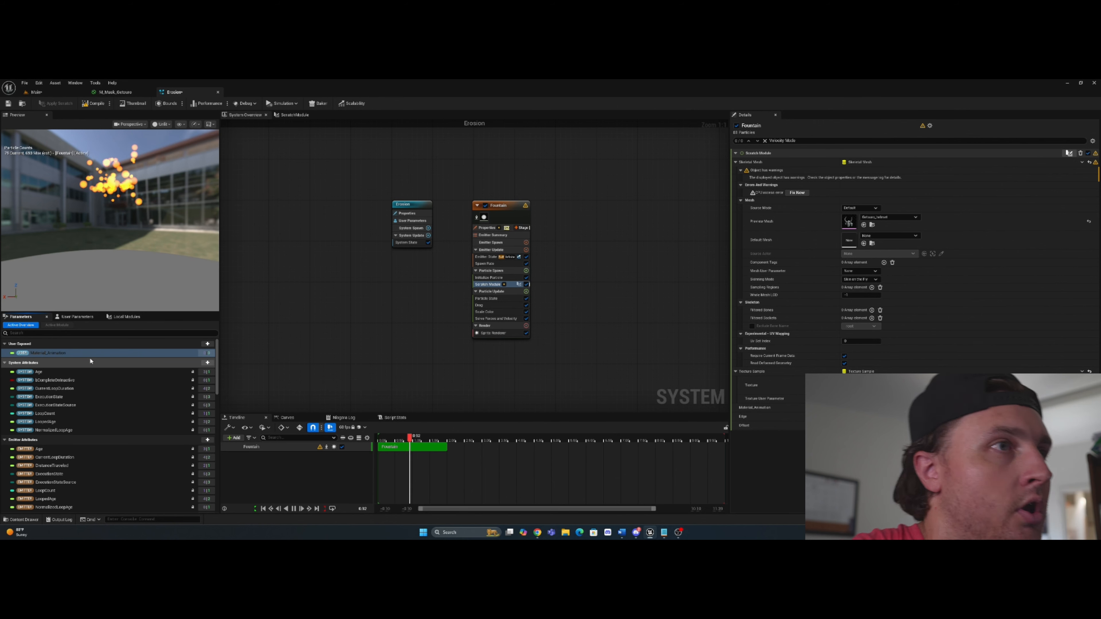
pyautogui.click(30, 354)
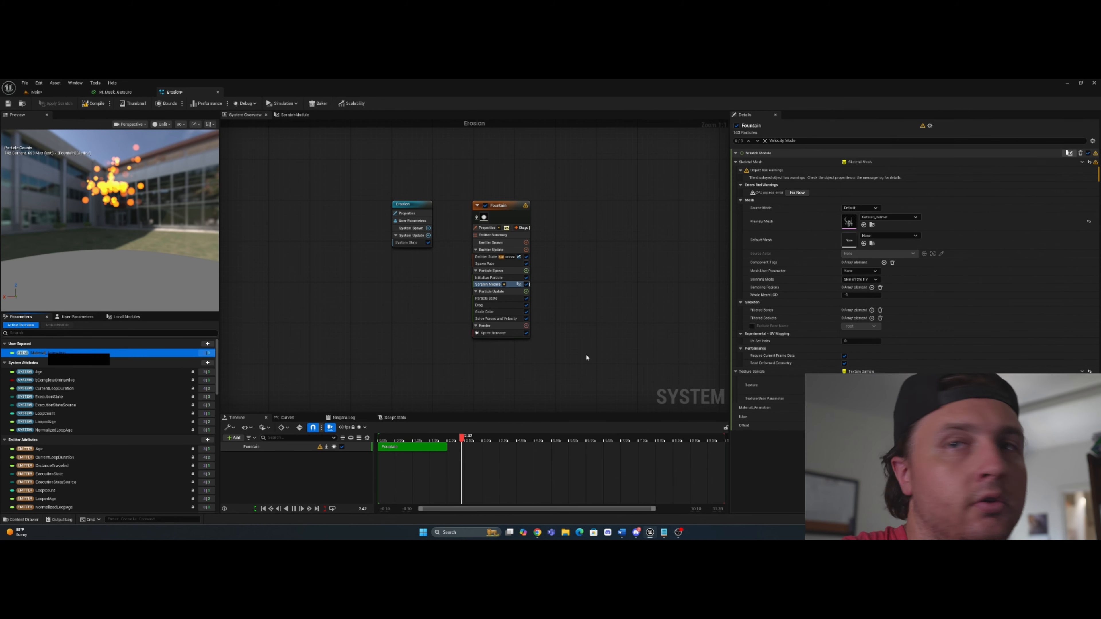
pyautogui.moveTo(46, 353); pyautogui.dragTo(756, 408)
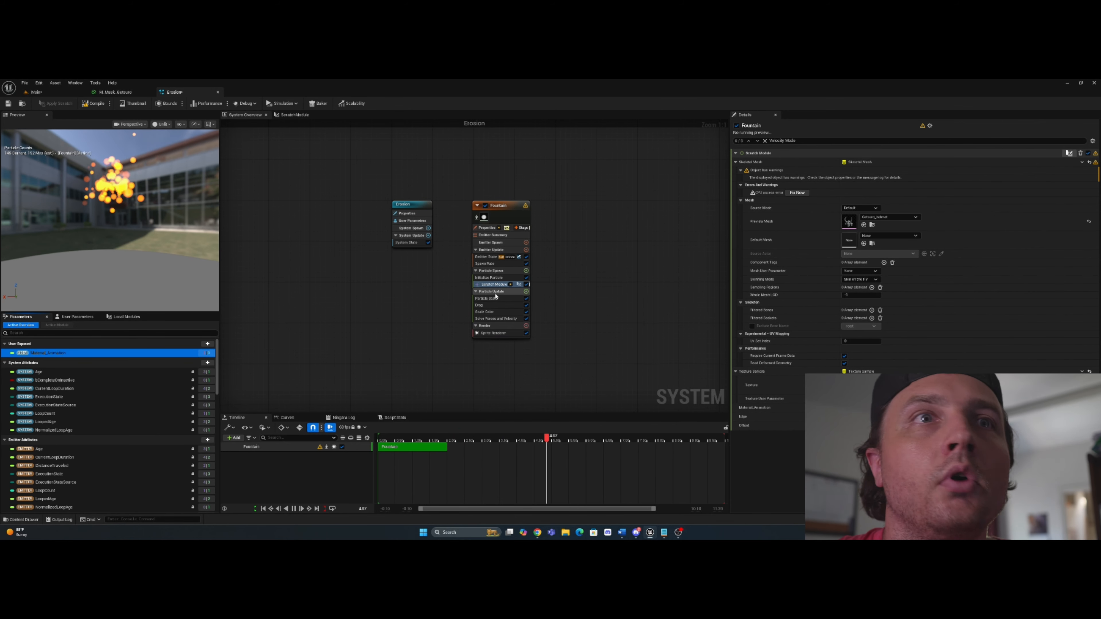
# Step: Greatly increase the Fountain emitter's Spawn Rate so particles densely cover the helmet mesh
pyautogui.click(489, 277)
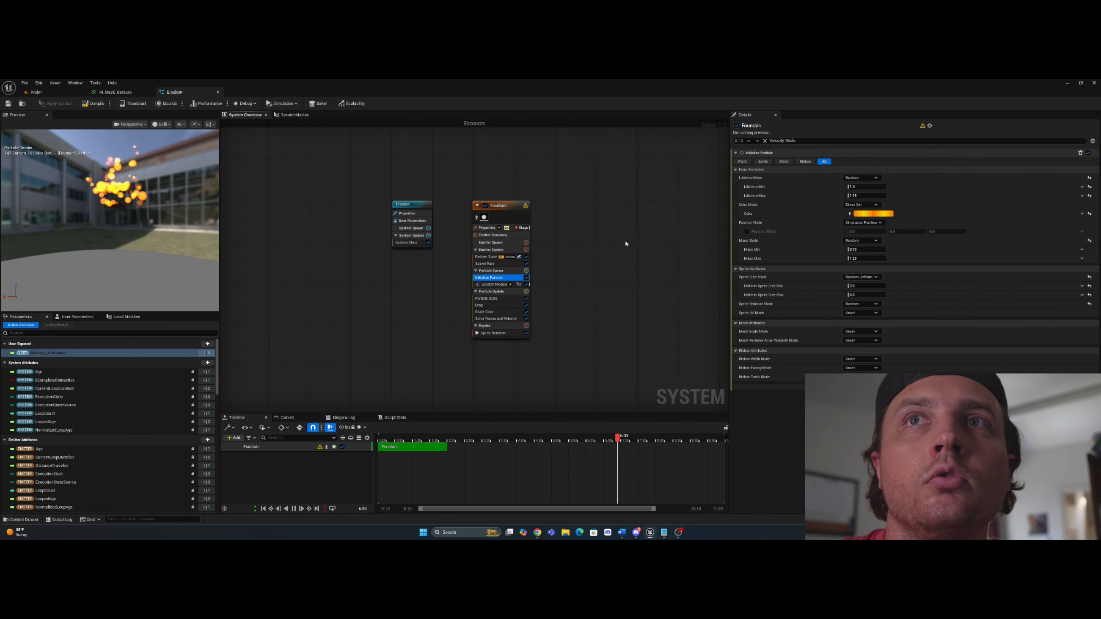
pyautogui.click(480, 299)
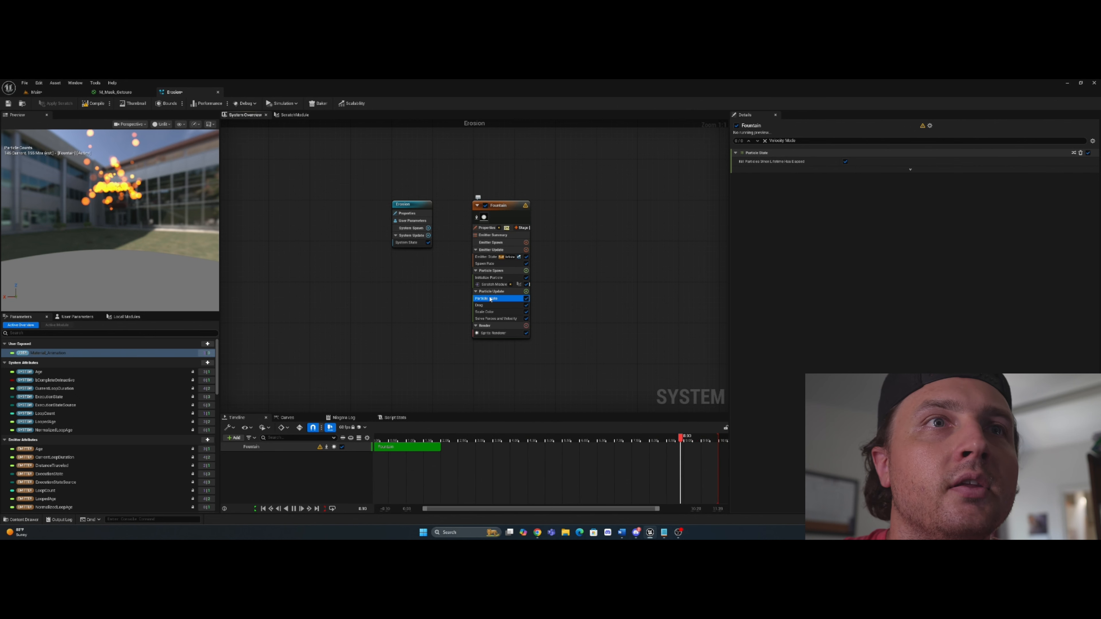
pyautogui.click(498, 270)
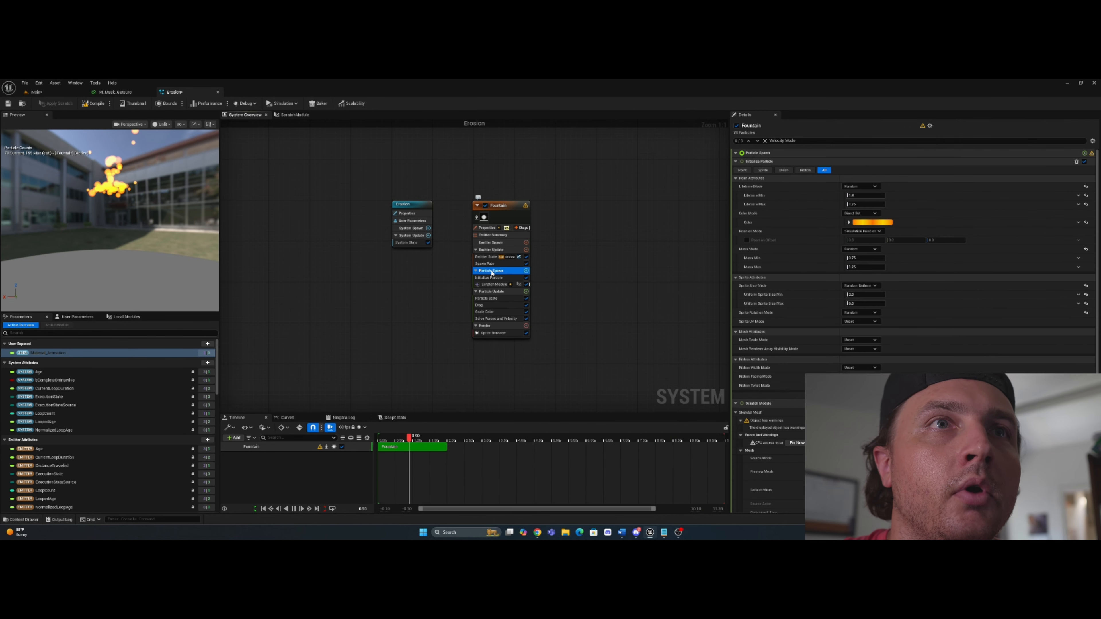
pyautogui.click(492, 284)
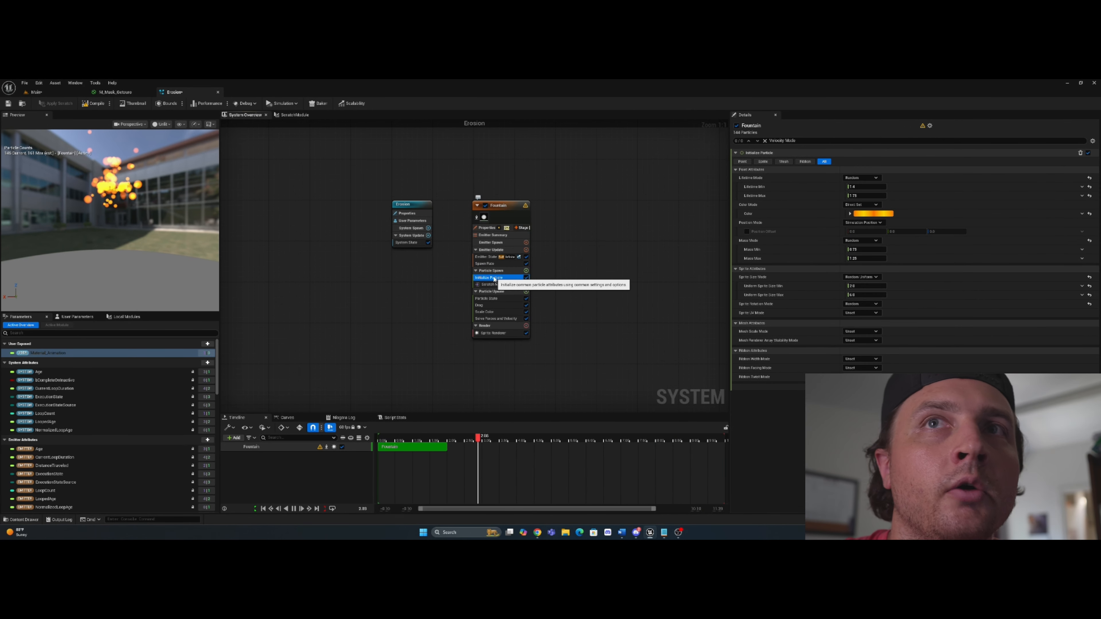
pyautogui.click(484, 263)
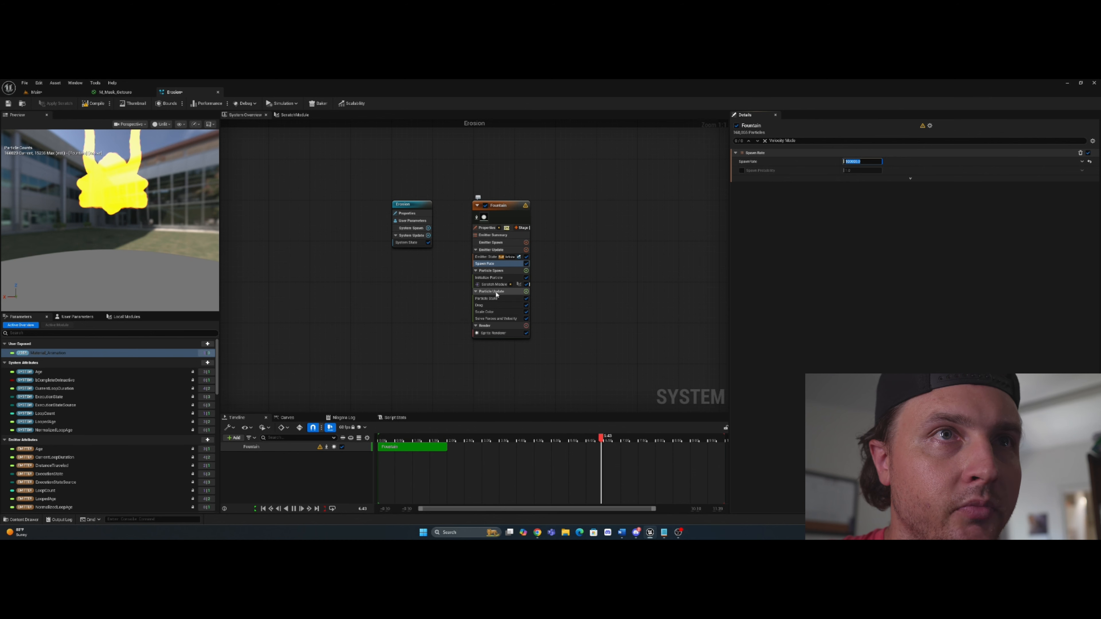
# Step: Compile and save the Erosion Niagara system with the scratch module selected
pyautogui.click(495, 284)
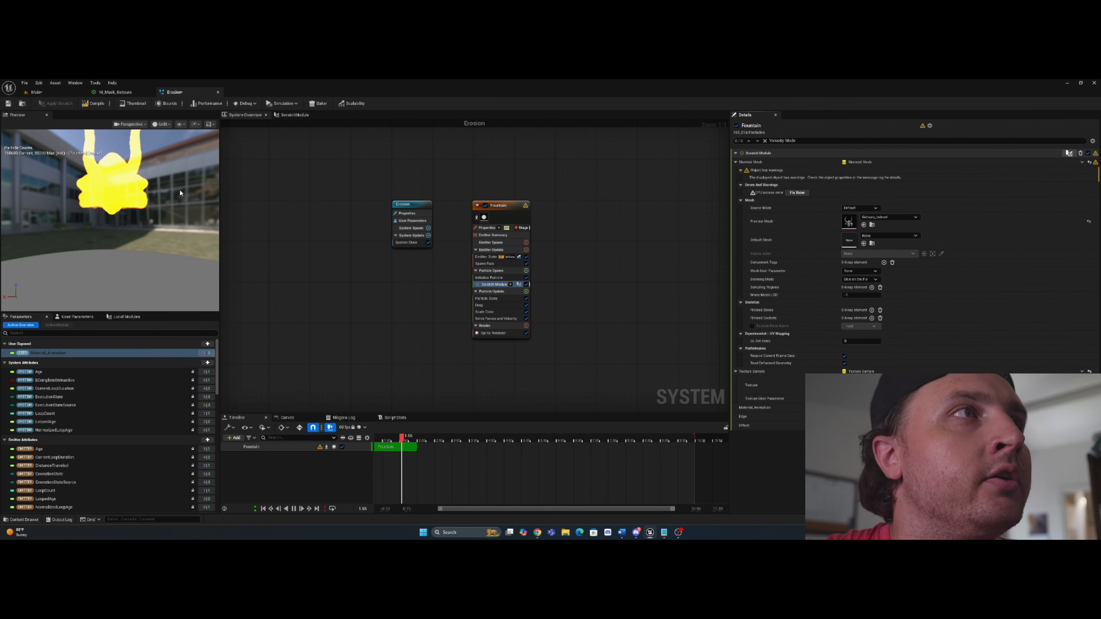
pyautogui.click(95, 104)
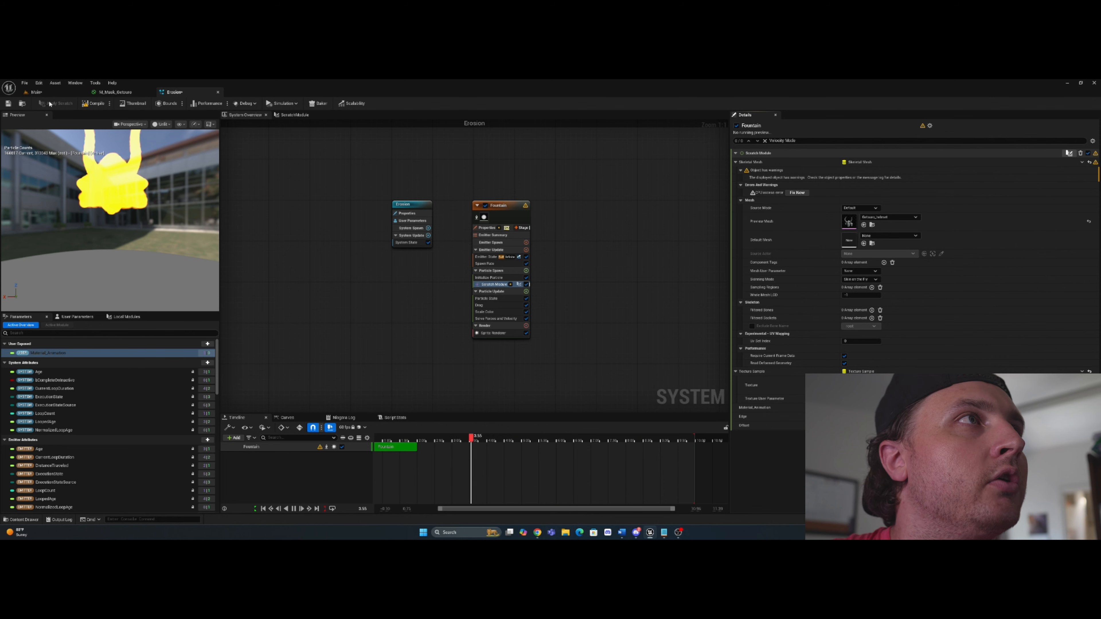
pyautogui.click(8, 105)
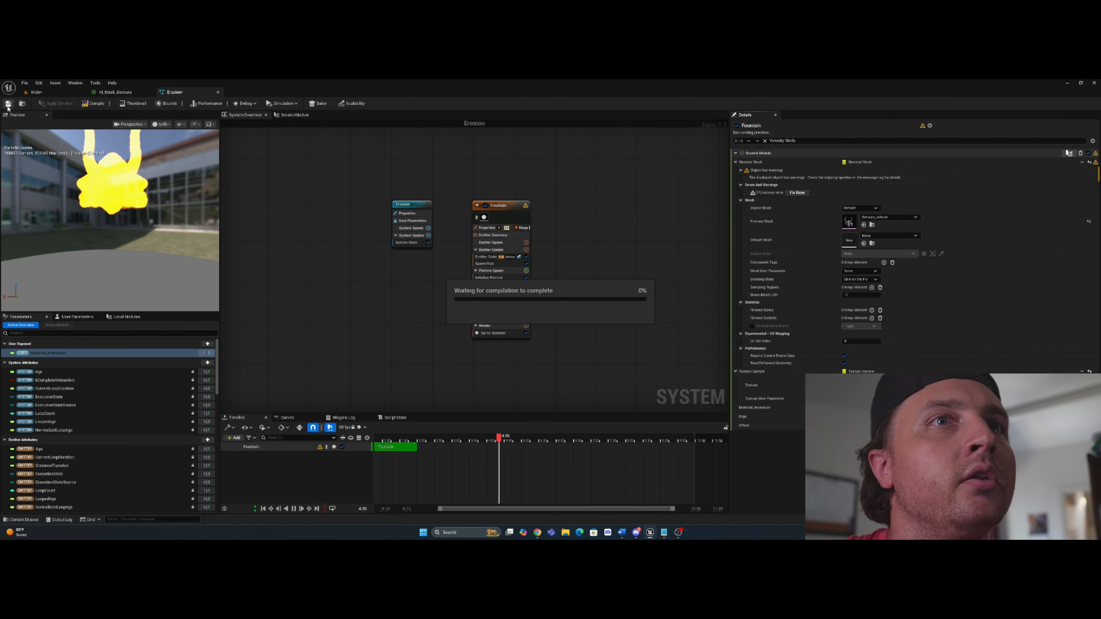
# Step: Return to the level and create an Actor Blueprint named BP_Dissolve in the Getsuro folder inside Disintegrate_Flag
pyautogui.click(53, 93)
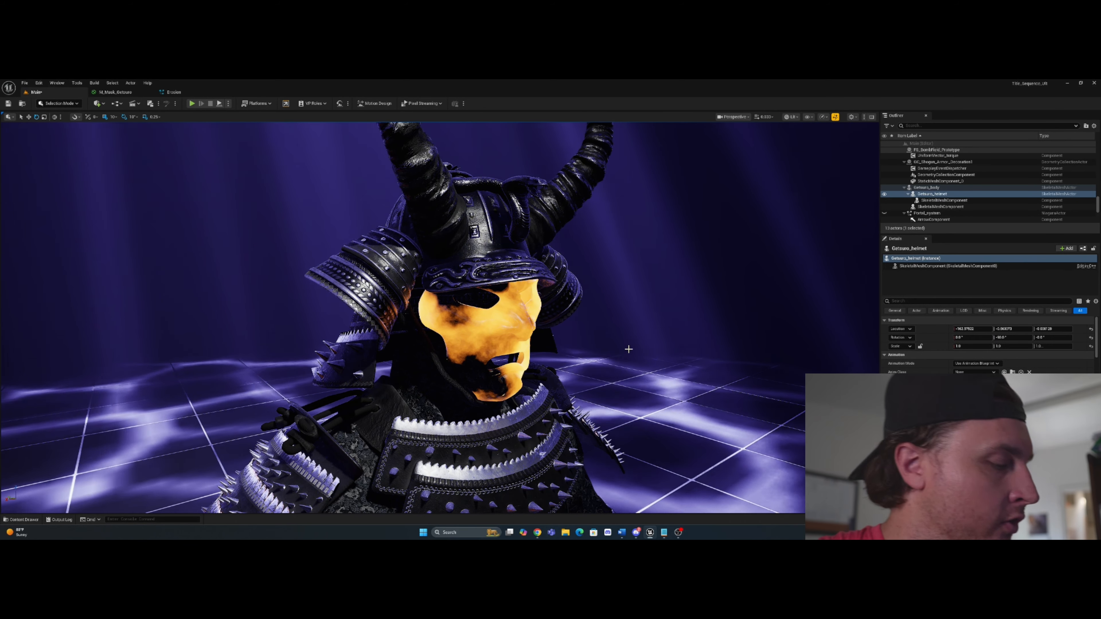
pyautogui.hotkey('ctrl', 'space')
pyautogui.rightClick(452, 328)
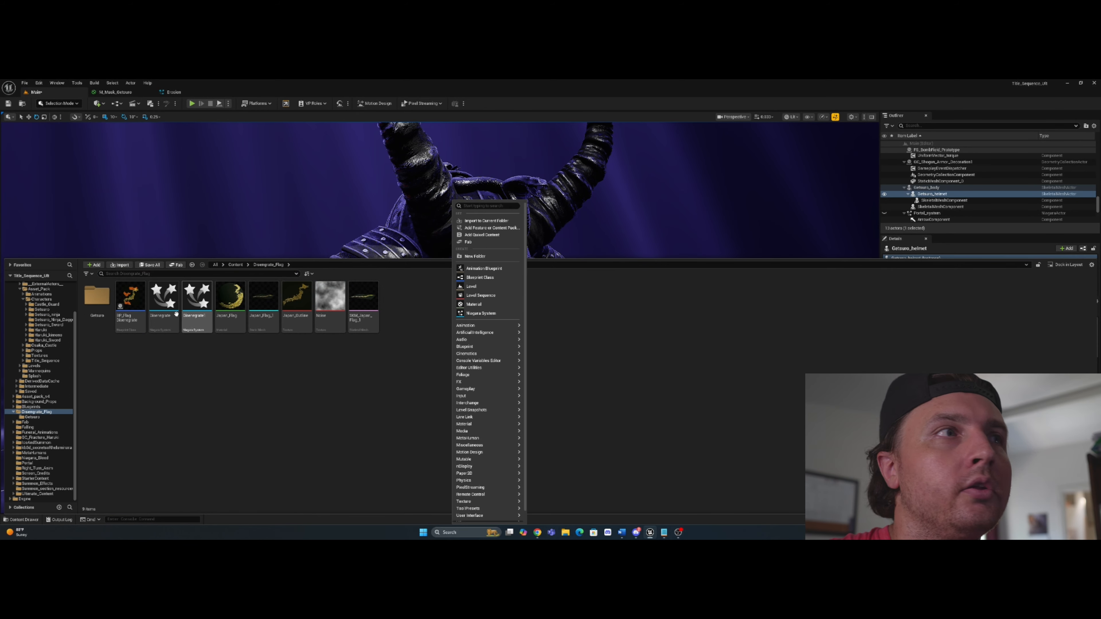
pyautogui.doubleClick(88, 297)
pyautogui.rightClick(250, 303)
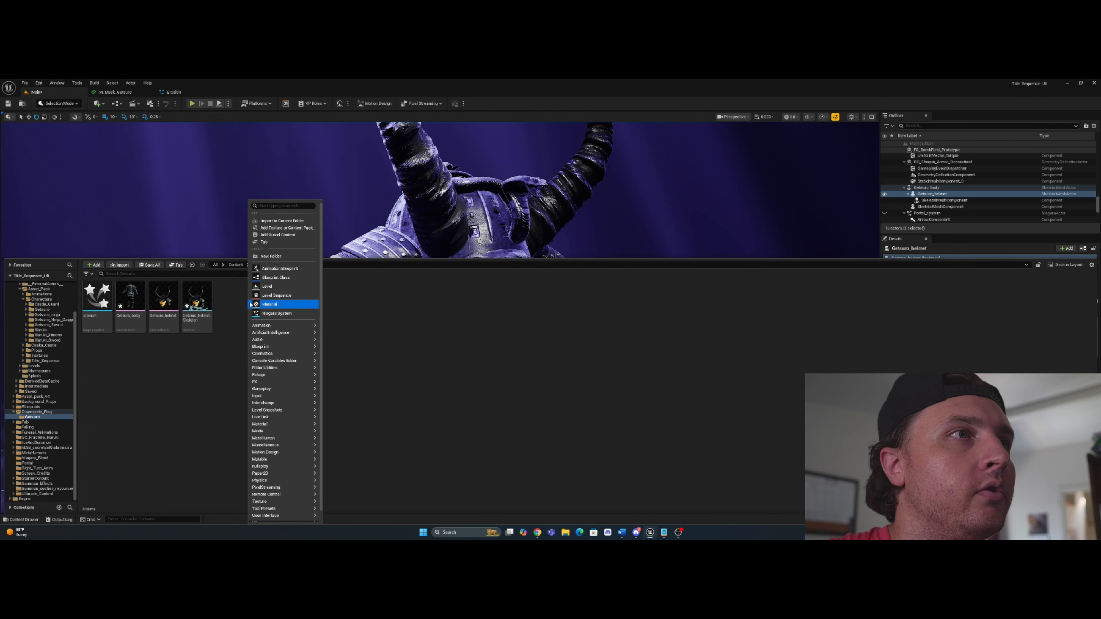
pyautogui.click(276, 277)
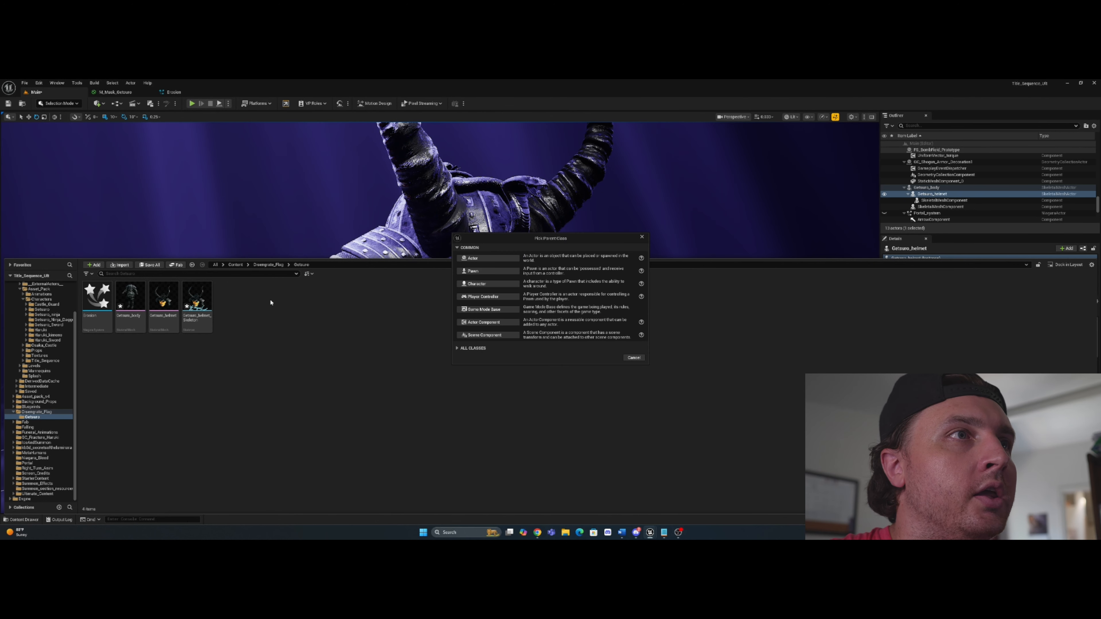
pyautogui.click(485, 259)
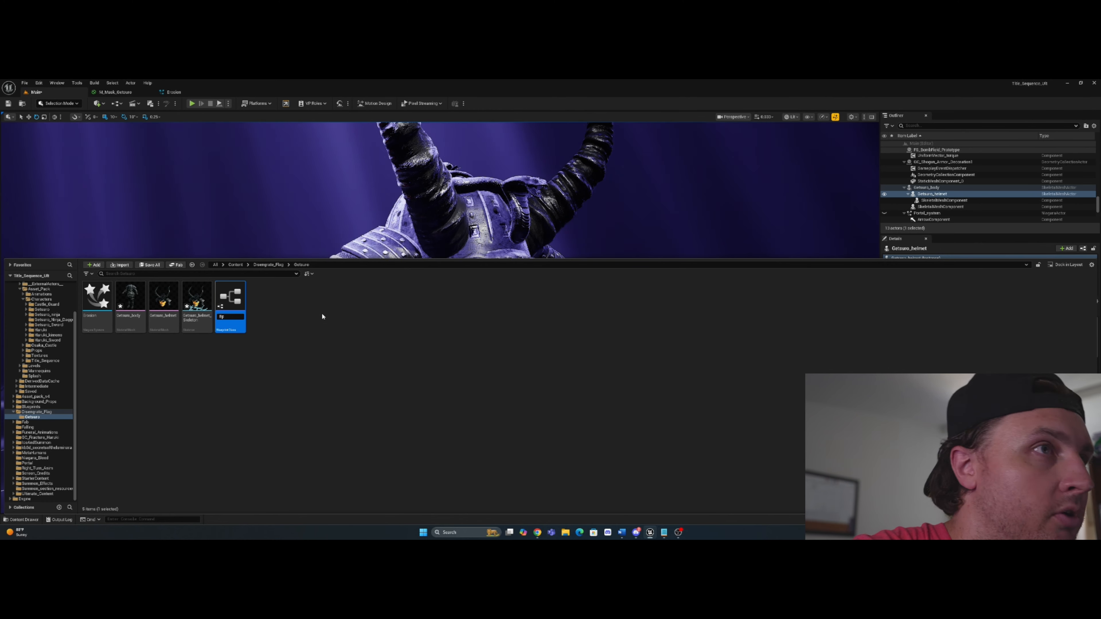
pyautogui.write('BP_')
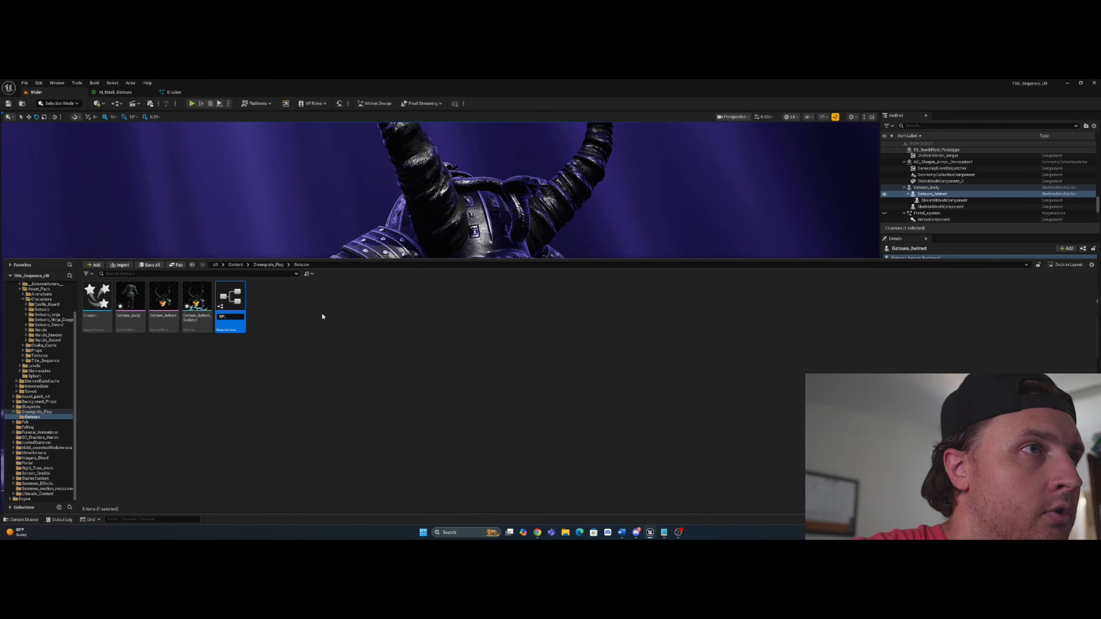
pyautogui.write('Dissolve')
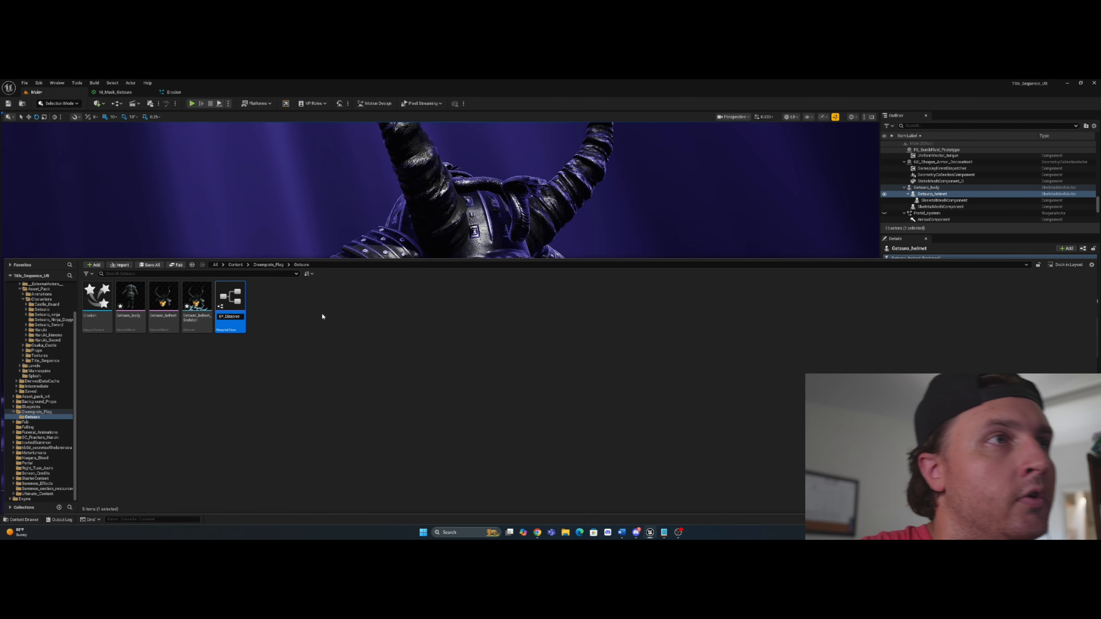
pyautogui.press('Return')
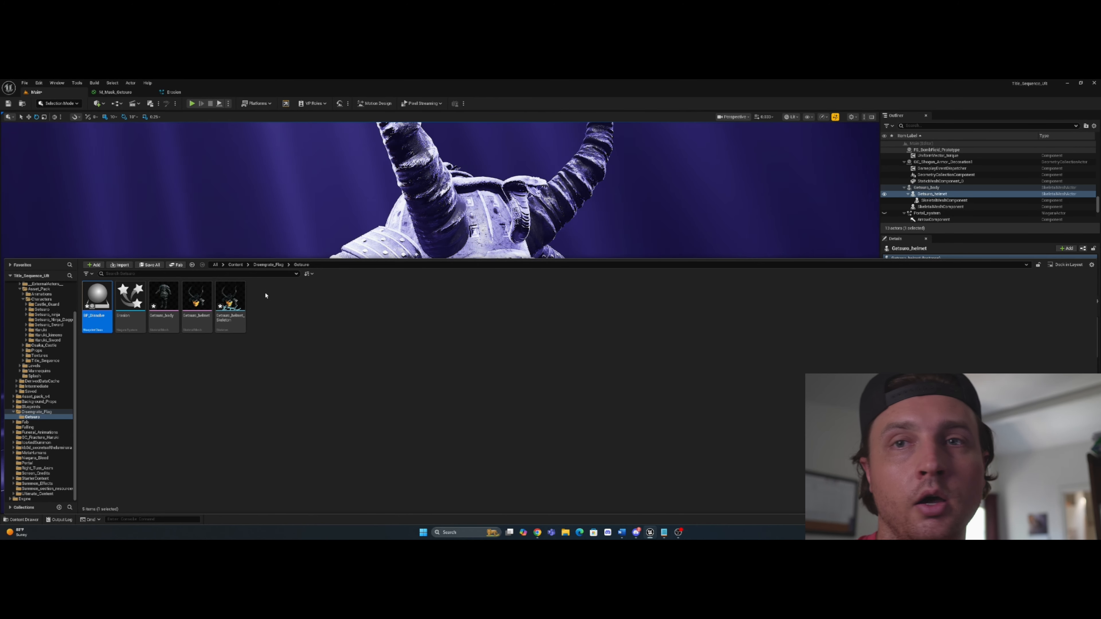
# Step: Open BP_Dissolve and add a Skeletal Mesh component with a Niagara Particle System component beneath it
pyautogui.doubleClick(105, 302)
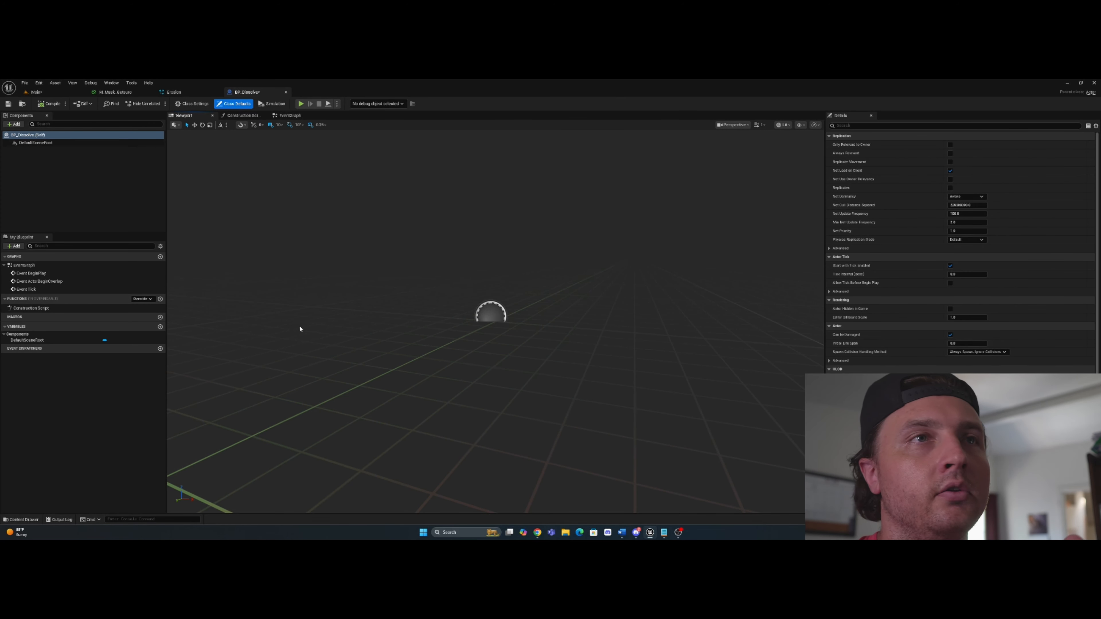
pyautogui.click(13, 124)
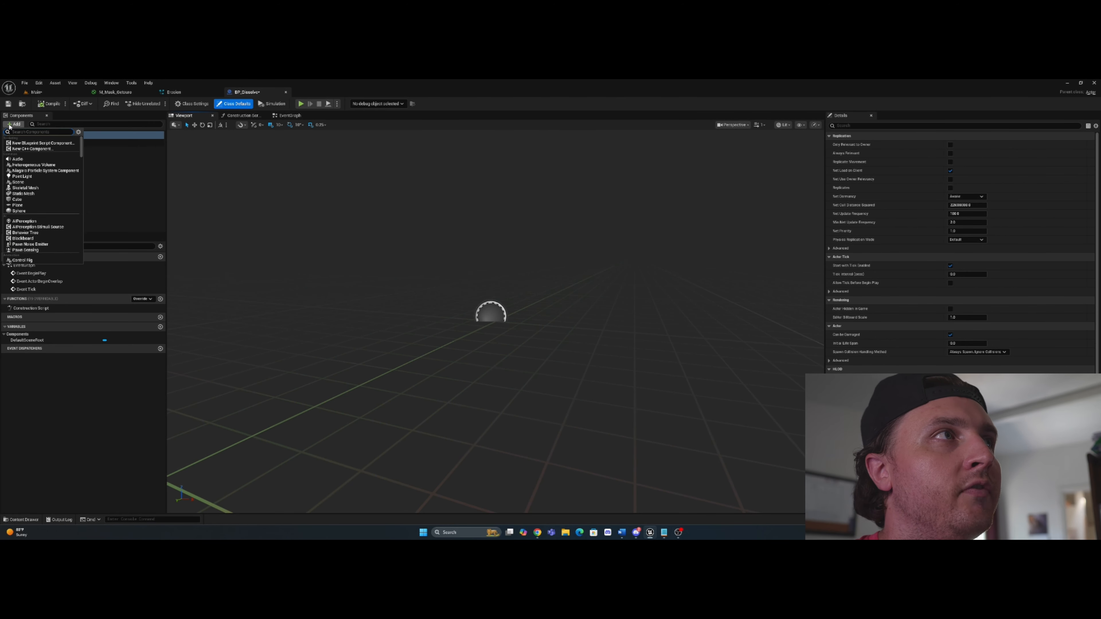
pyautogui.write('skeletal')
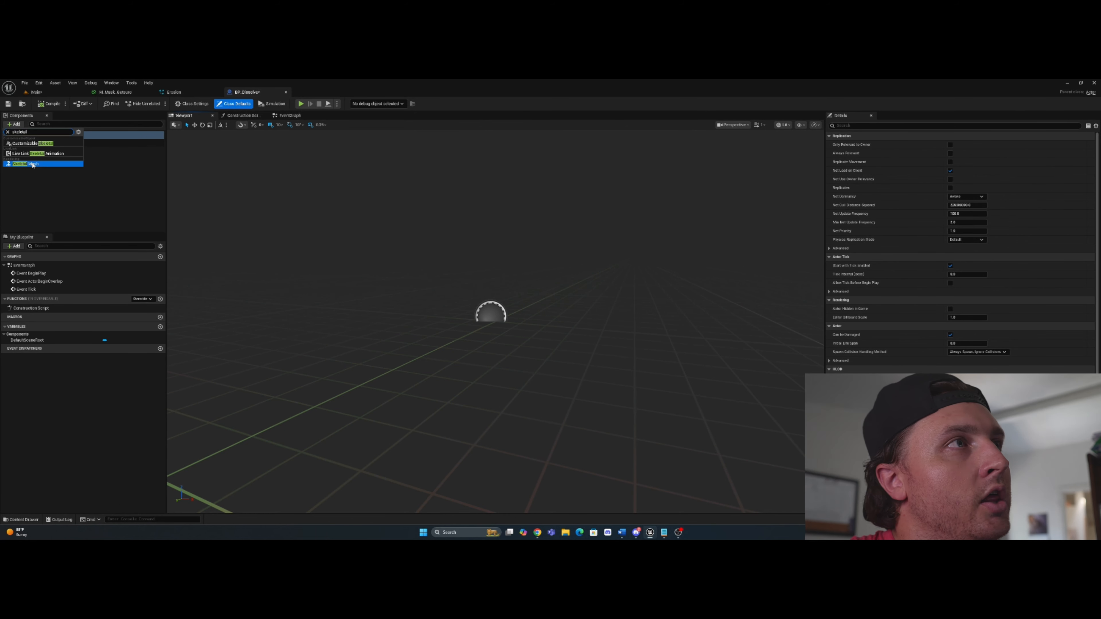
pyautogui.click(33, 164)
pyautogui.click(17, 125)
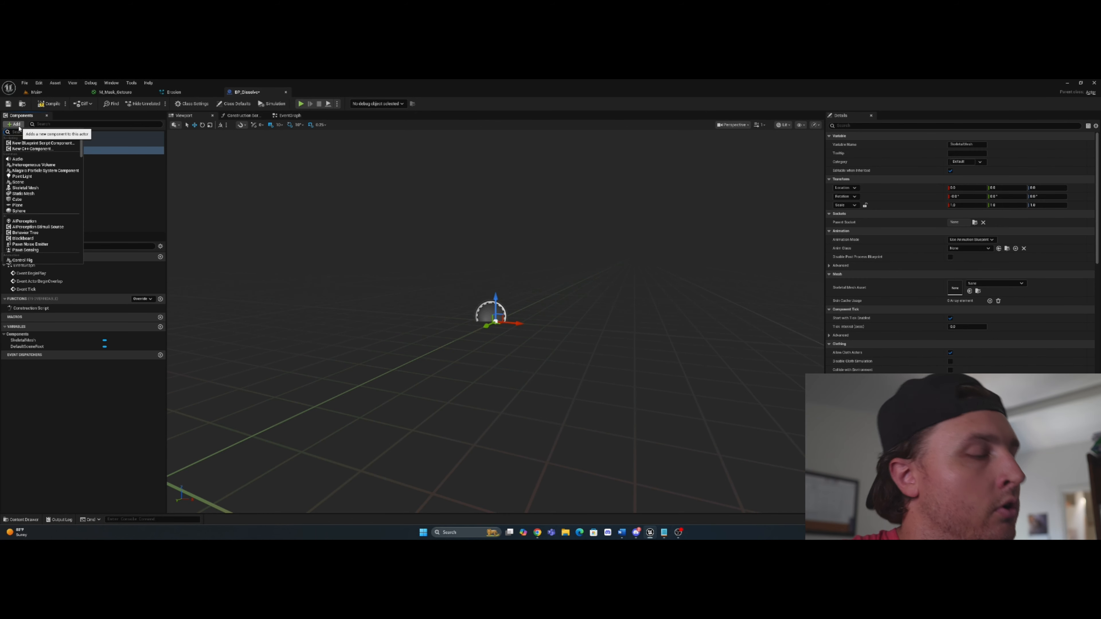
pyautogui.write('niagara')
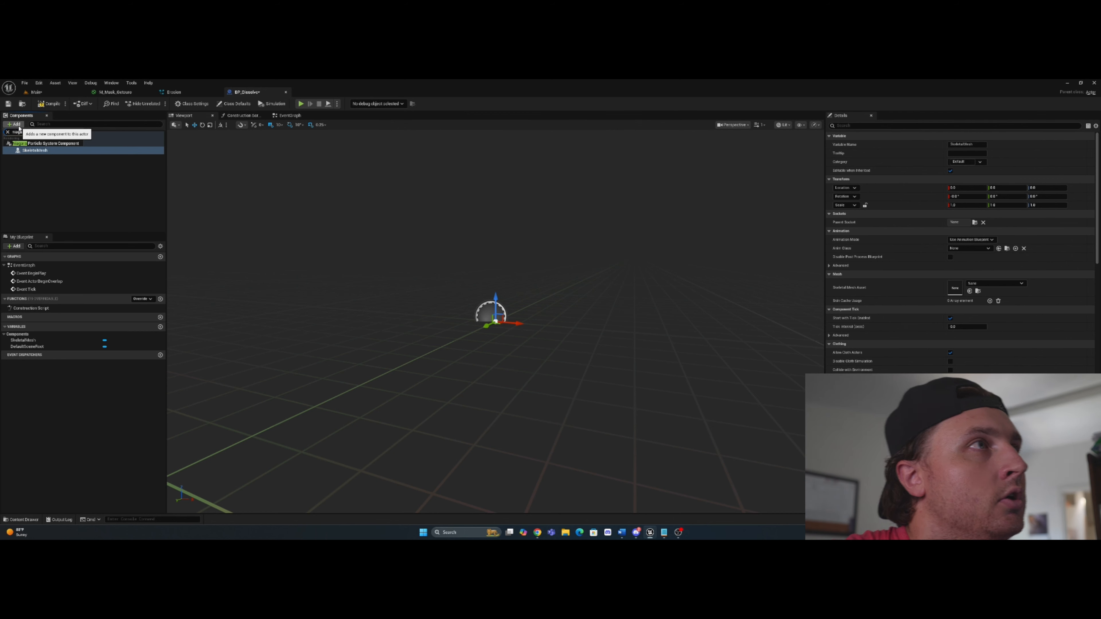
pyautogui.click(43, 143)
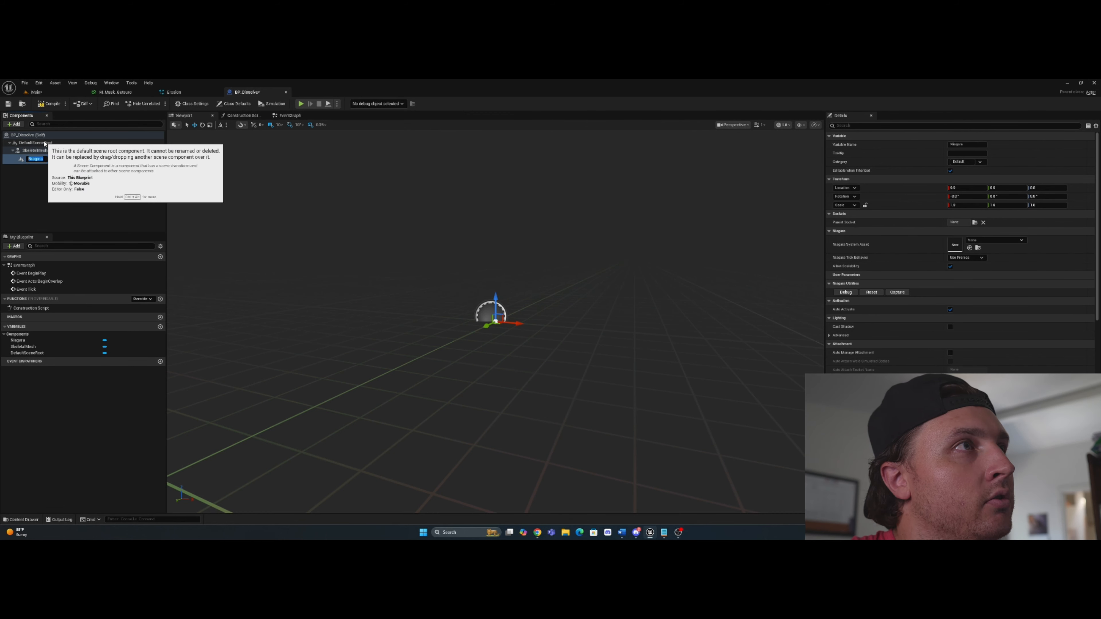
# Step: Assign Getsuro_helmet as the Skeletal Mesh component's asset in BP_Dissolve
pyautogui.click(978, 248)
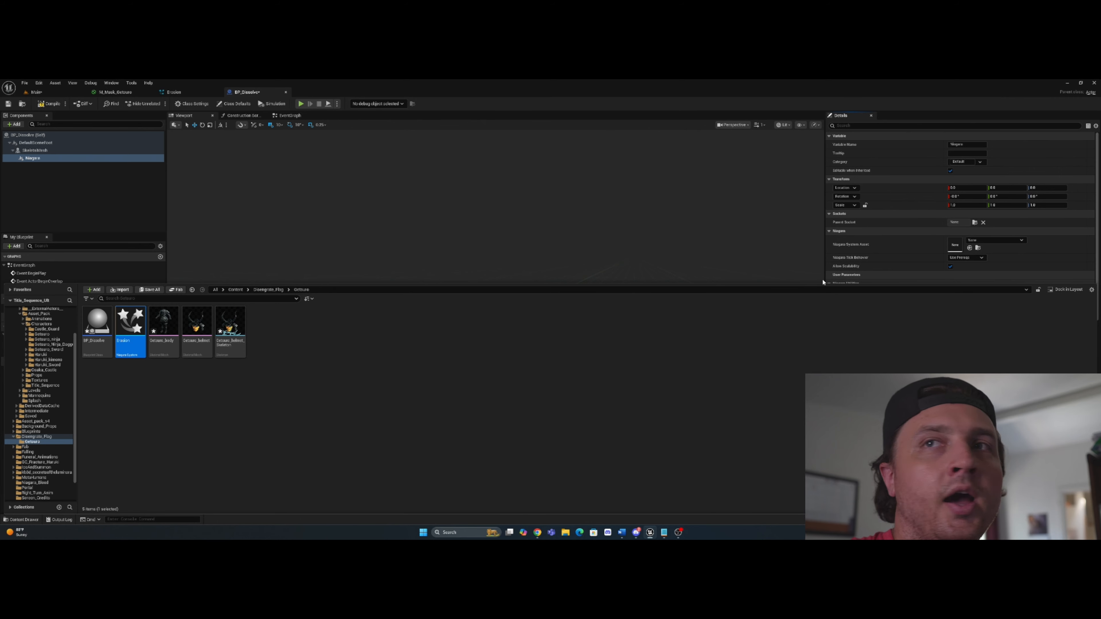
pyautogui.click(871, 275)
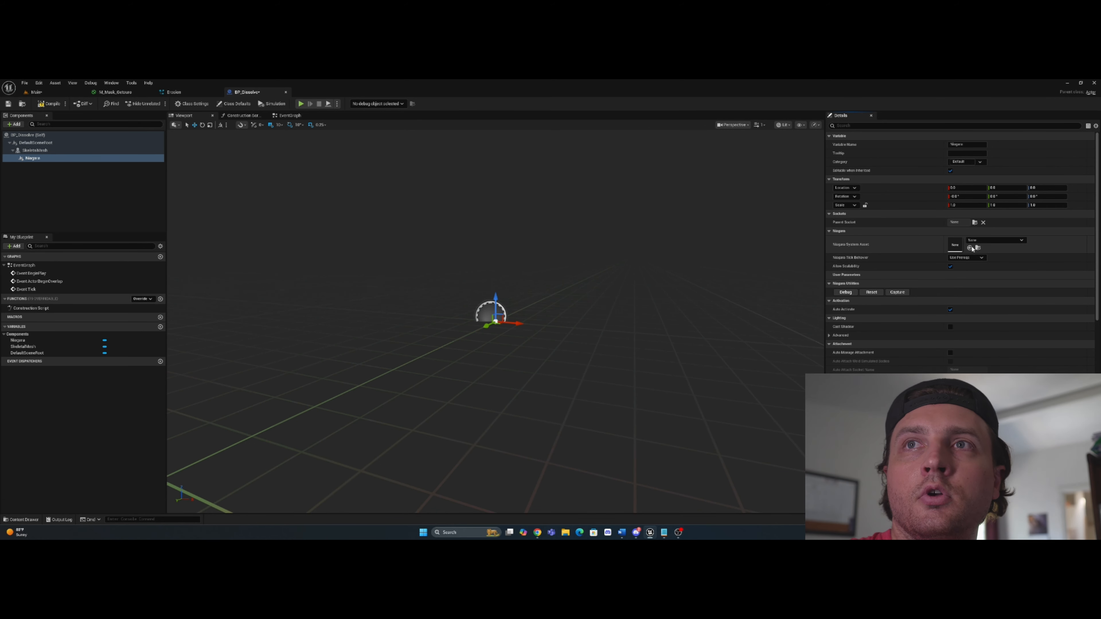
pyautogui.click(71, 152)
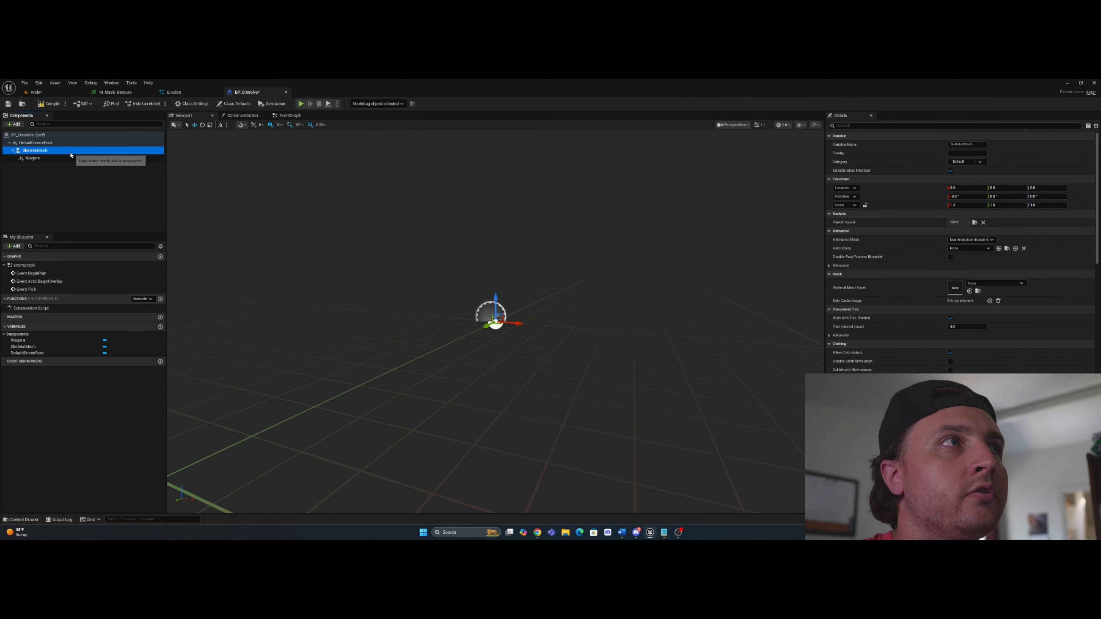
pyautogui.click(978, 291)
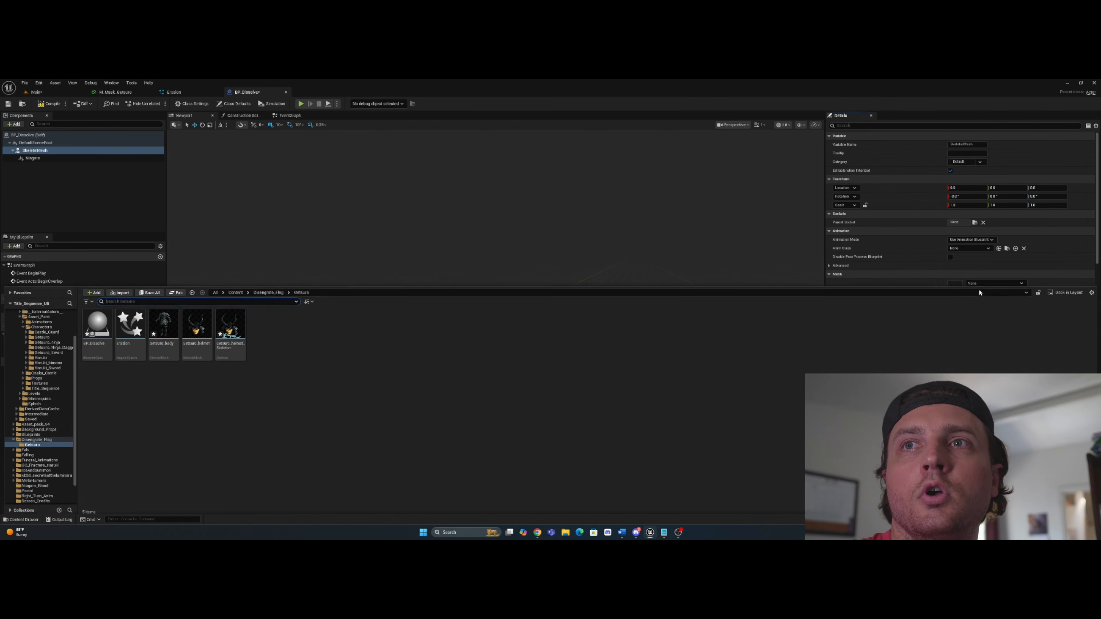
pyautogui.click(198, 323)
pyautogui.moveTo(197, 323); pyautogui.dragTo(970, 296)
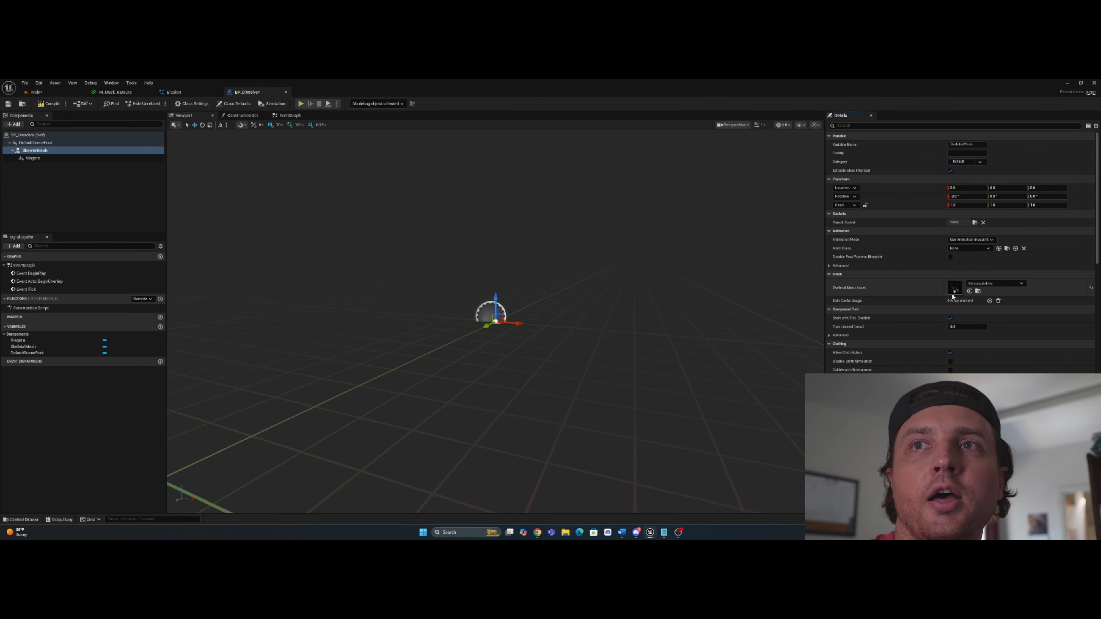
pyautogui.scroll(3, 502, 303)
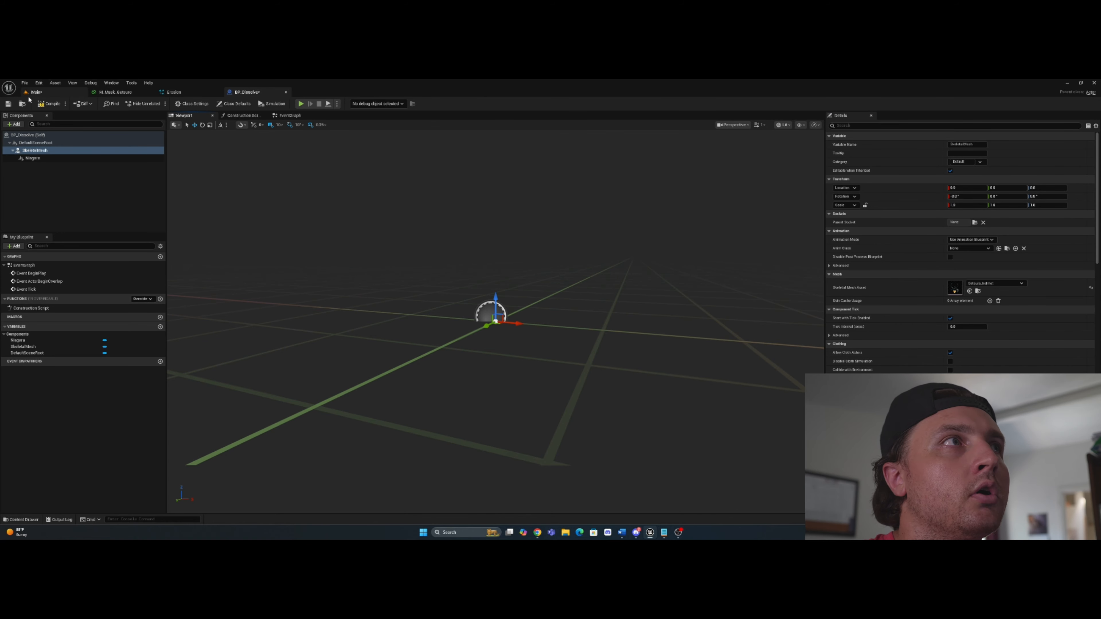
# Step: Compile BP_Dissolve and raise its Skeletal Mesh component above the root along Z
pyautogui.click(55, 106)
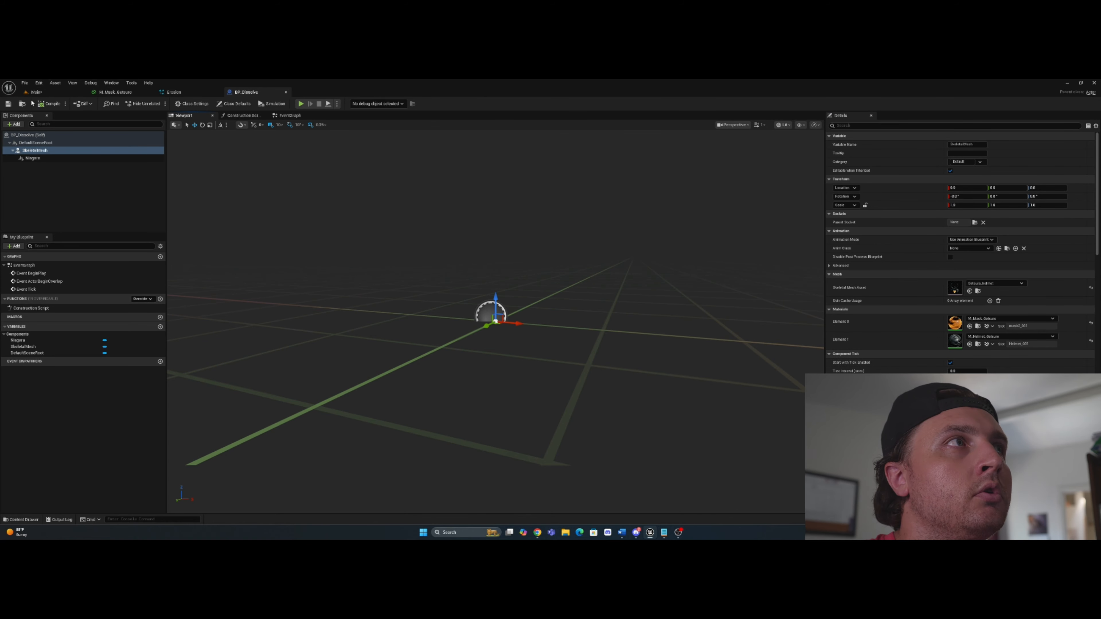
pyautogui.click(36, 92)
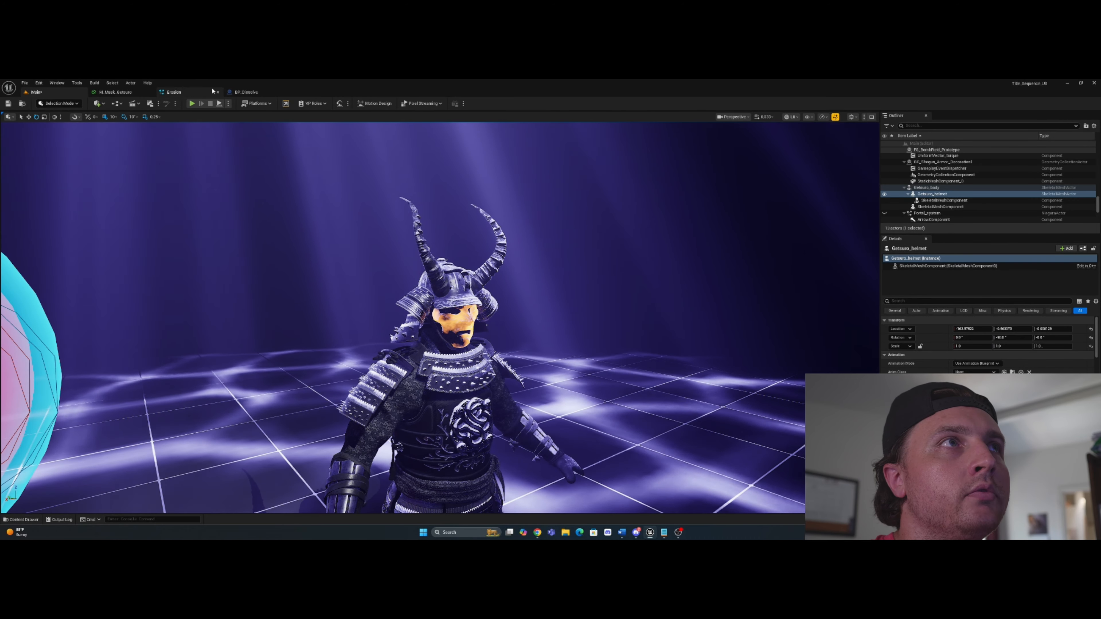
pyautogui.click(246, 92)
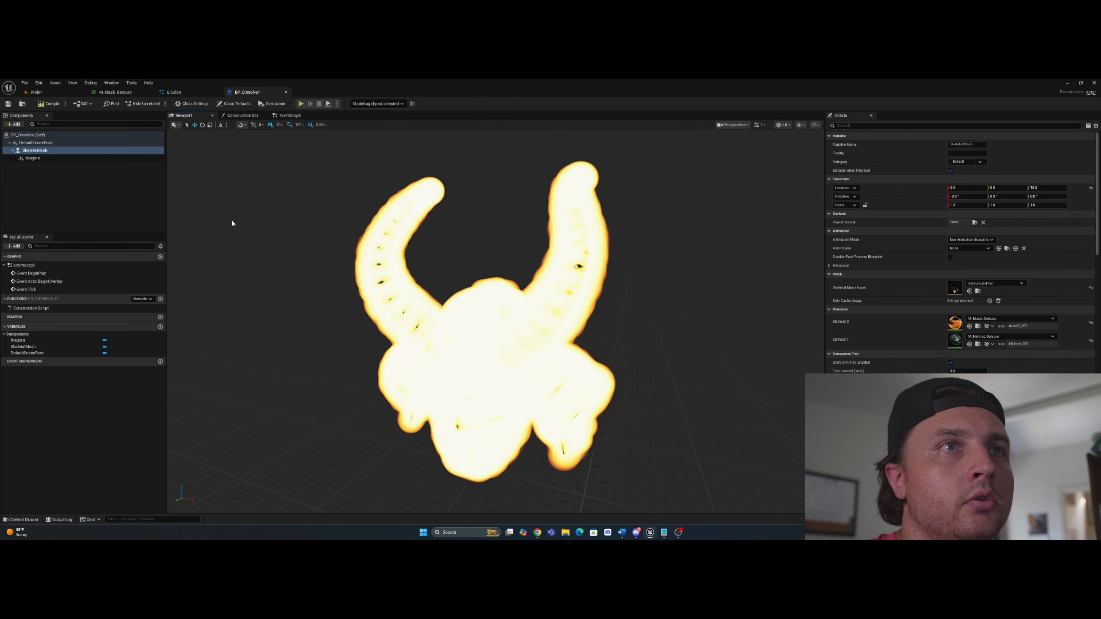
pyautogui.click(36, 92)
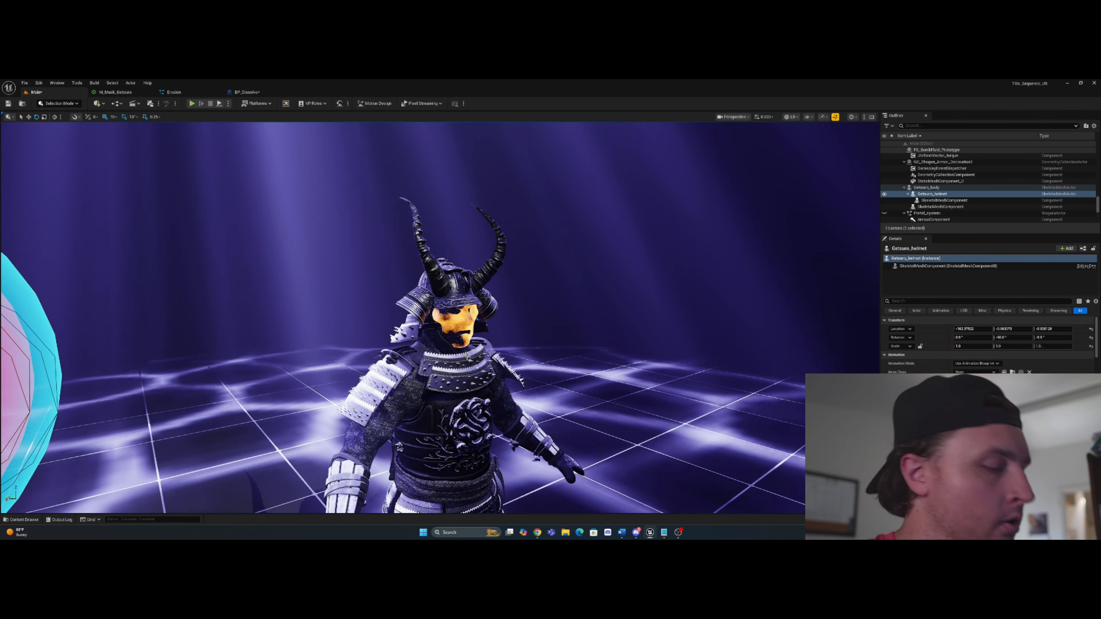
# Step: Place a BP_Dissolve instance from the Getsuro folder on the floor beside the armoured character in the level
pyautogui.hotkey('ctrl', 'space')
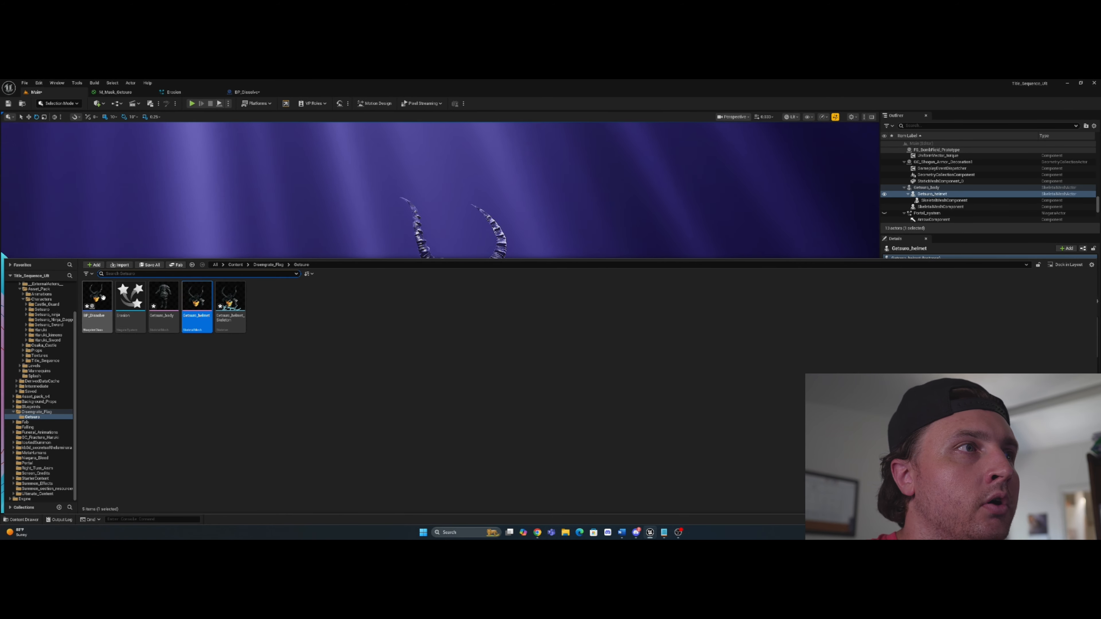
pyautogui.moveTo(103, 296); pyautogui.dragTo(401, 198)
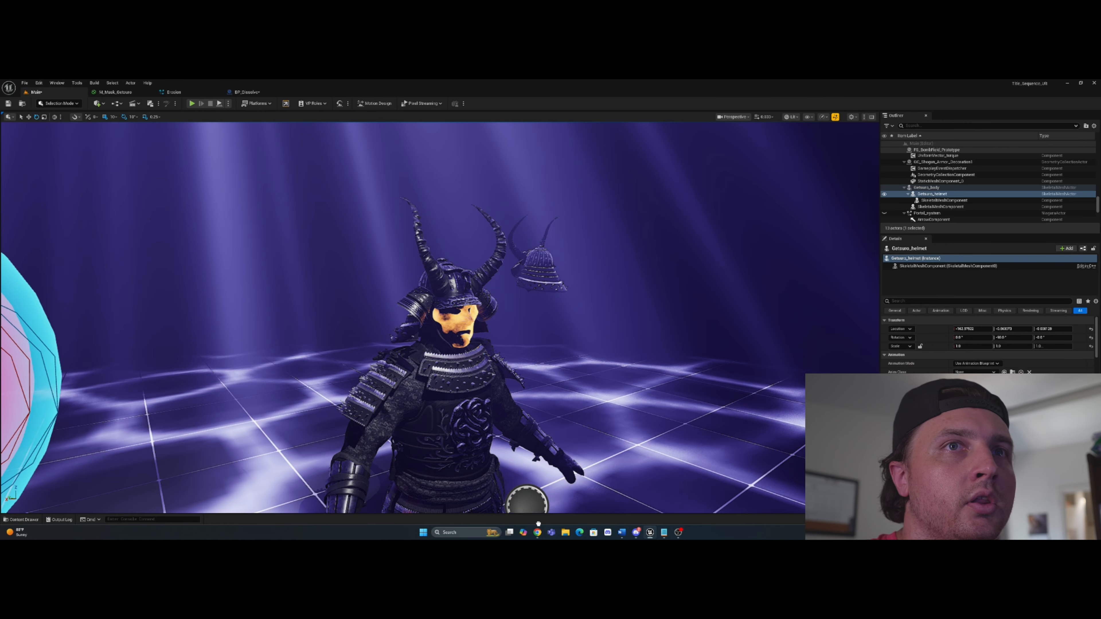
pyautogui.moveTo(538, 524); pyautogui.dragTo(538, 525)
pyautogui.moveTo(240, 447)
pyautogui.mouseDown(button='right')
pyautogui.moveTo(221, 464)
pyautogui.moveTo(240, 508)
pyautogui.moveTo(197, 464)
pyautogui.moveTo(326, 473)
pyautogui.moveTo(240, 464)
pyautogui.moveTo(234, 447)
pyautogui.mouseUp(button='right')
pyautogui.hotkey('ctrl', 'space')
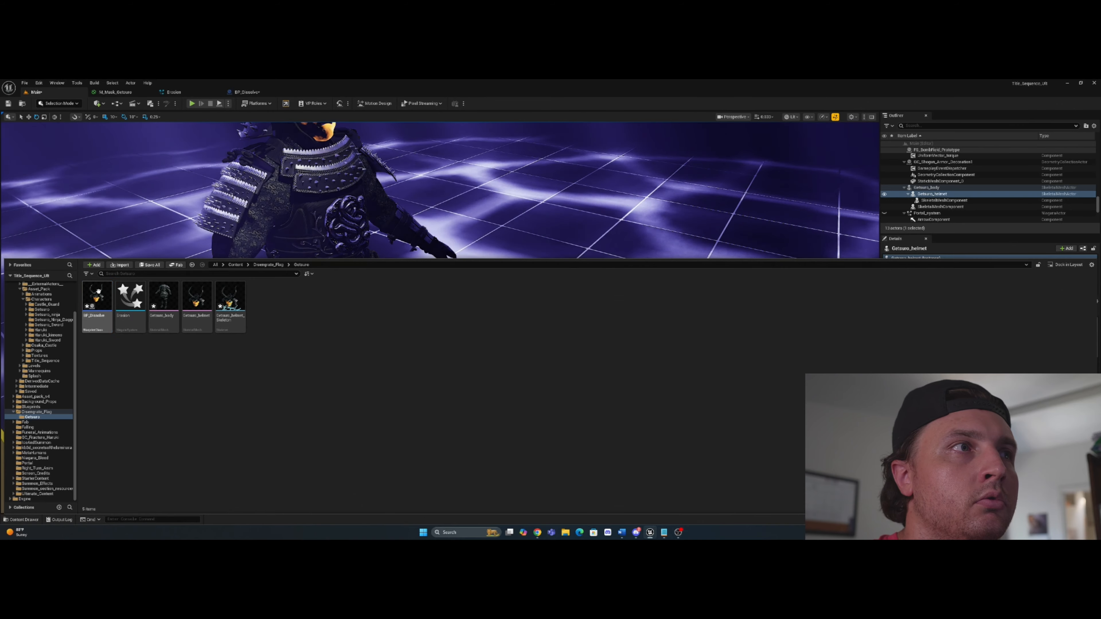
pyautogui.moveTo(96, 299); pyautogui.dragTo(472, 325)
pyautogui.moveTo(489, 374); pyautogui.dragTo(494, 381)
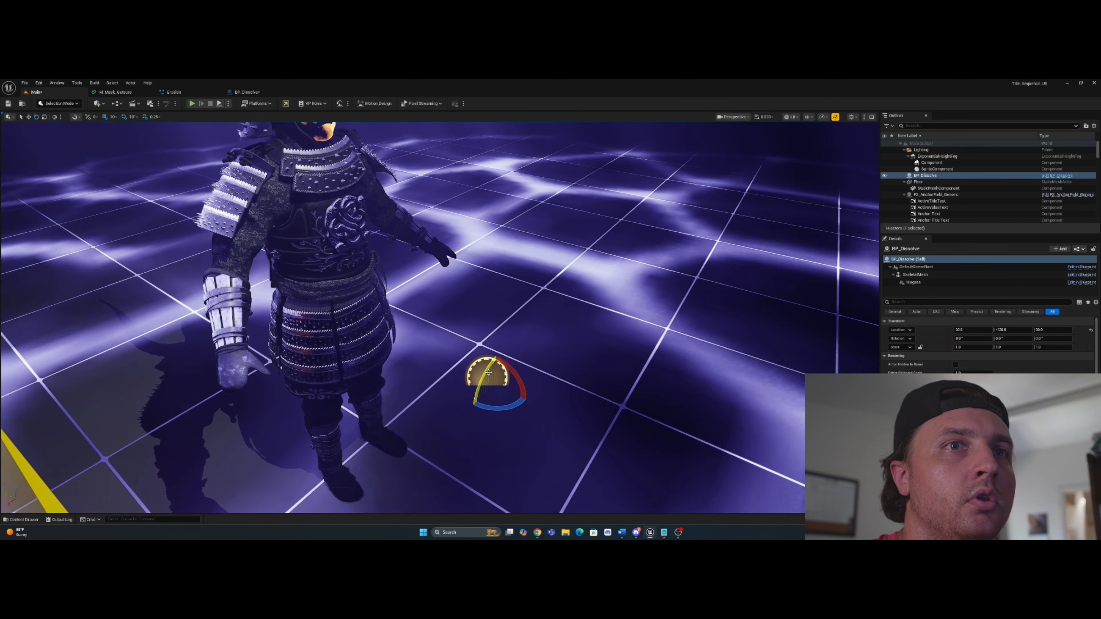
# Step: Rotate the placed BP_Dissolve actor about 180 degrees around its Z axis
pyautogui.moveTo(474, 424); pyautogui.dragTo(475, 494, button='right')
pyautogui.moveTo(455, 352); pyautogui.dragTo(479, 306)
pyautogui.moveTo(479, 305); pyautogui.dragTo(451, 237, button='right')
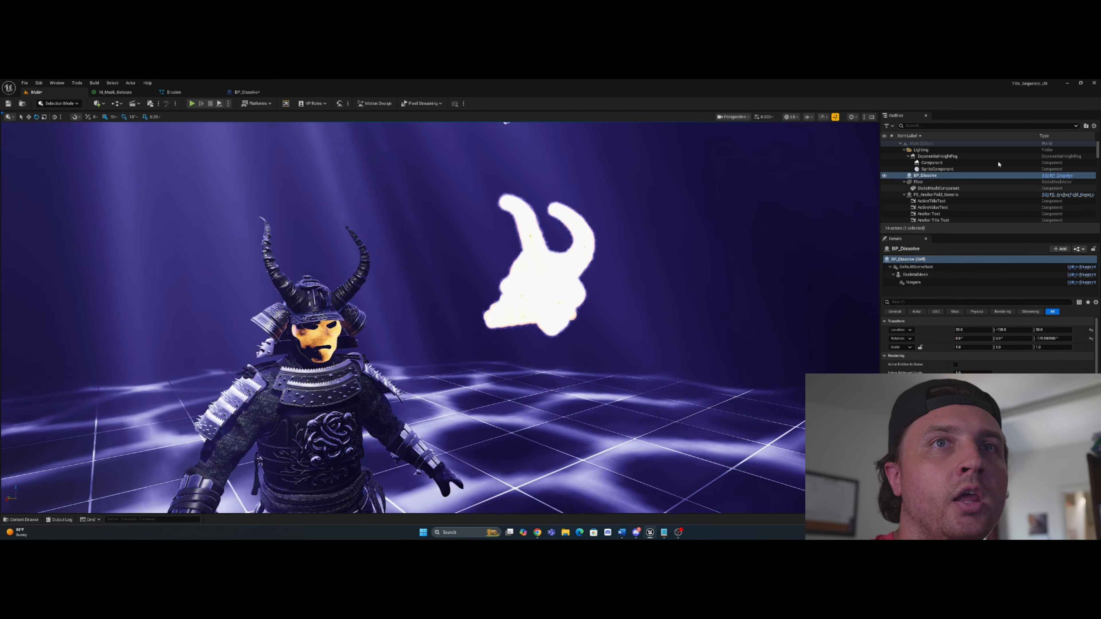
# Step: Find the Title_Sequence level sequence among the level's actors and open it in Sequencer
pyautogui.click(921, 126)
pyautogui.write('sequencer')
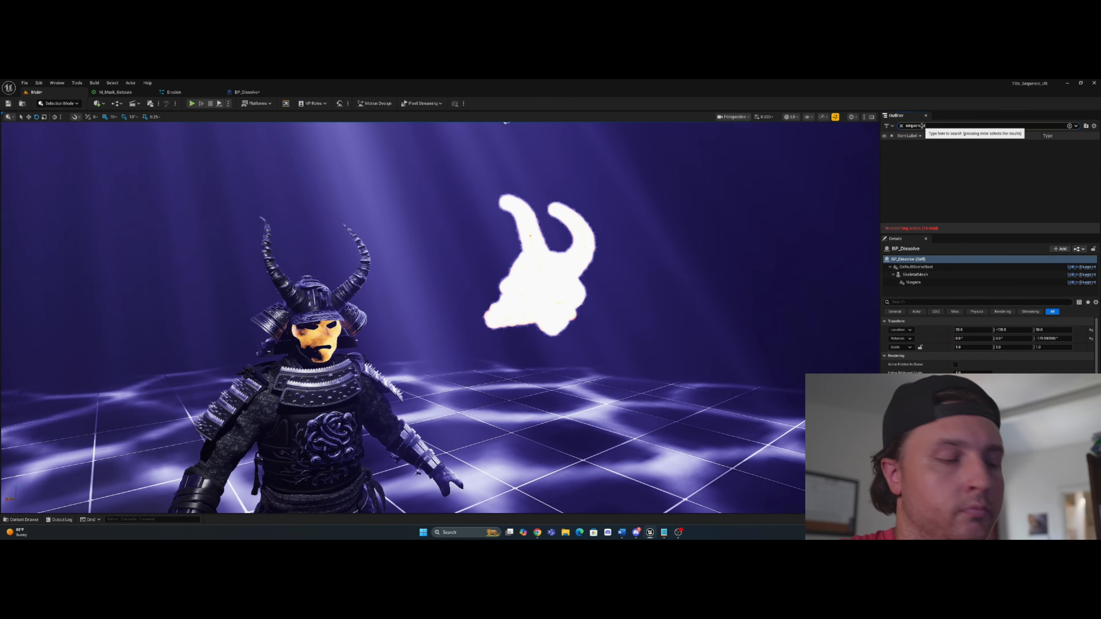
pyautogui.press('BackSpace')
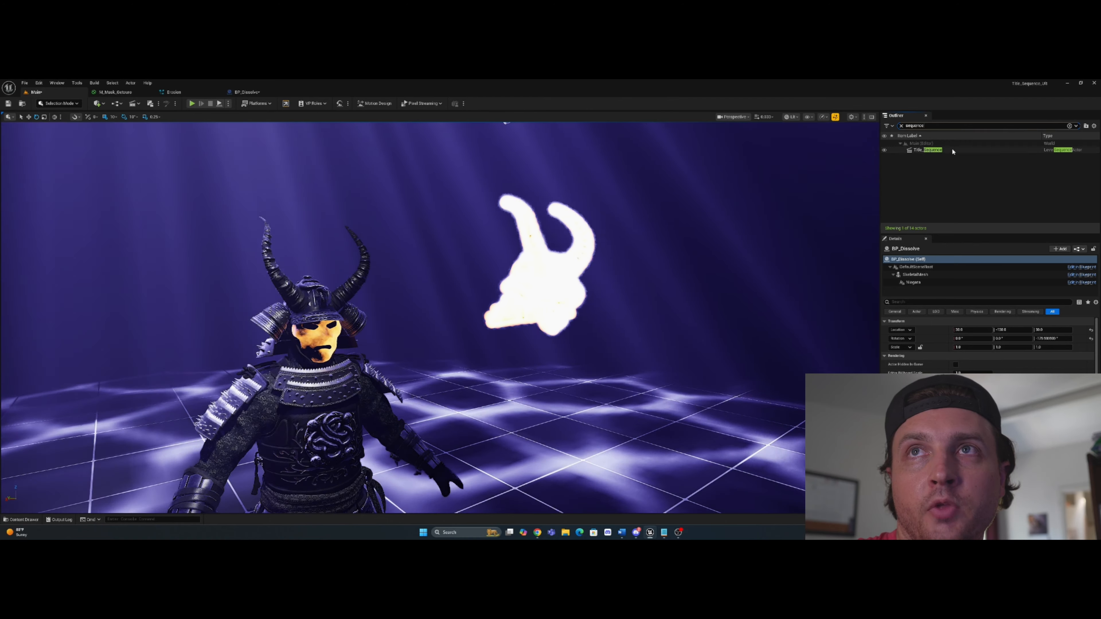
pyautogui.doubleClick(964, 150)
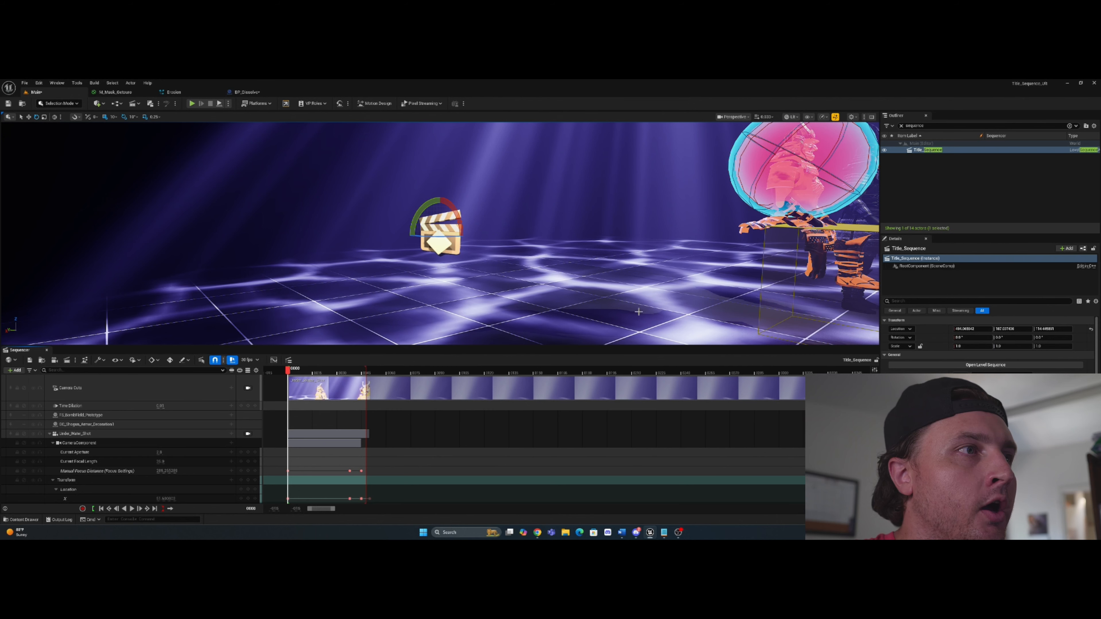
# Step: Find the BP_Dissolve actor in the level and add it as a track to Title_Sequence
pyautogui.click(901, 126)
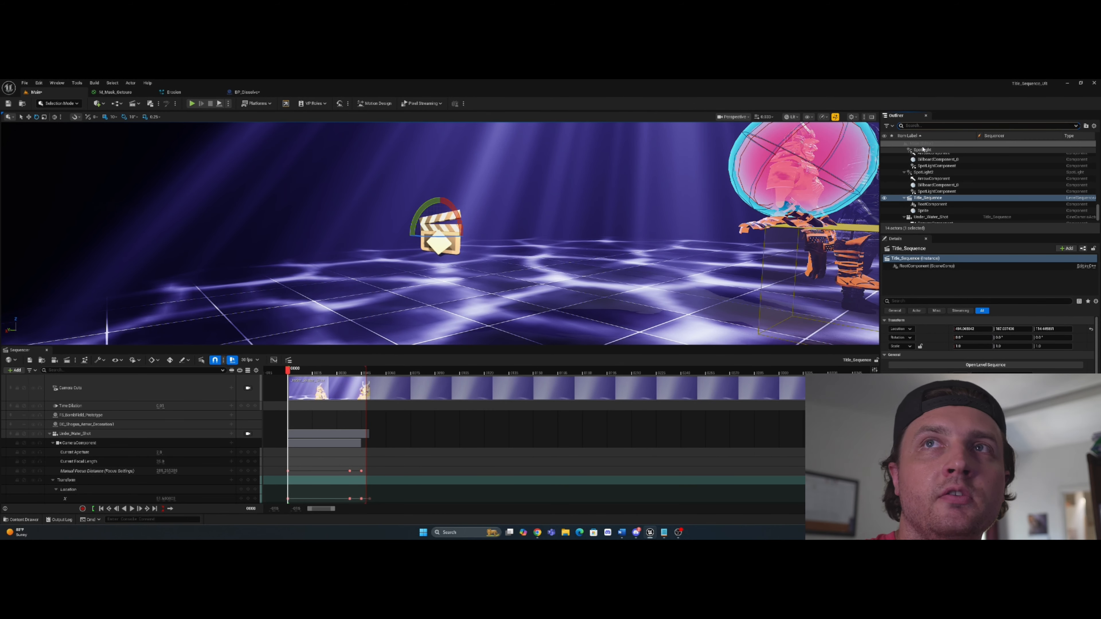
pyautogui.write('BP')
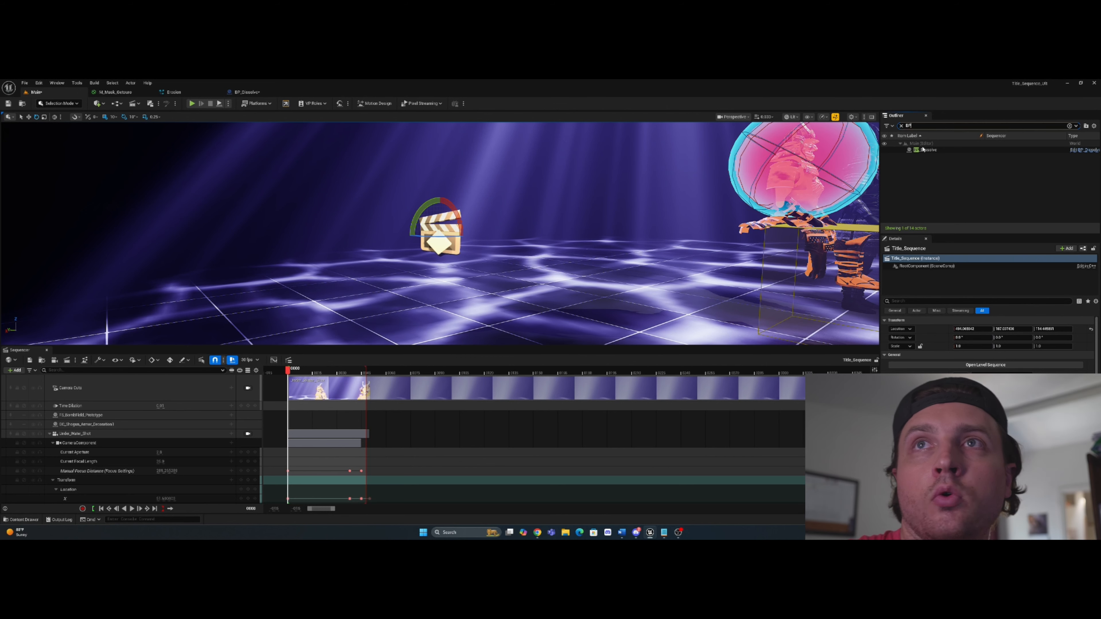
pyautogui.click(928, 150)
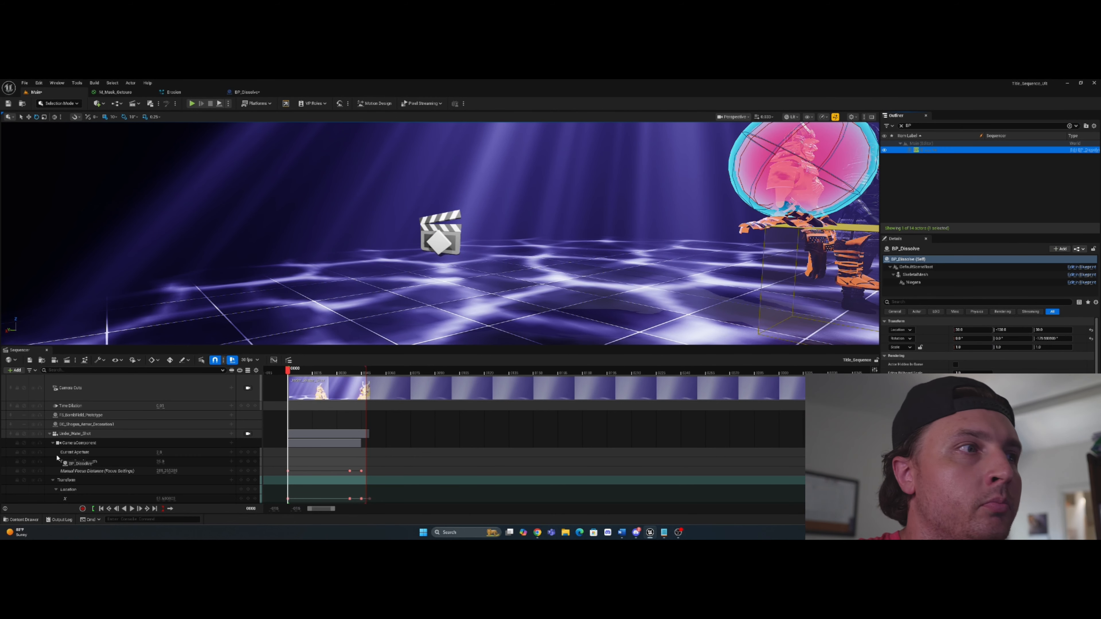
pyautogui.moveTo(72, 434); pyautogui.dragTo(73, 434)
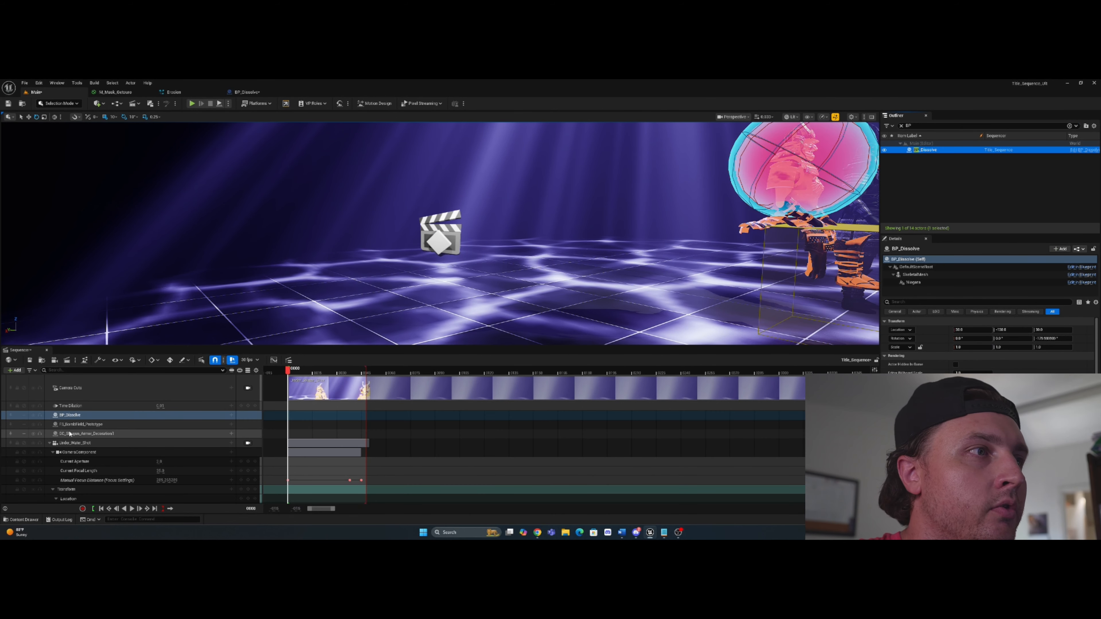
# Step: Add BP_Dissolve's SkeletalMesh component track with the mask2_001 material slot and its Material_Animation parameter
pyautogui.click(231, 415)
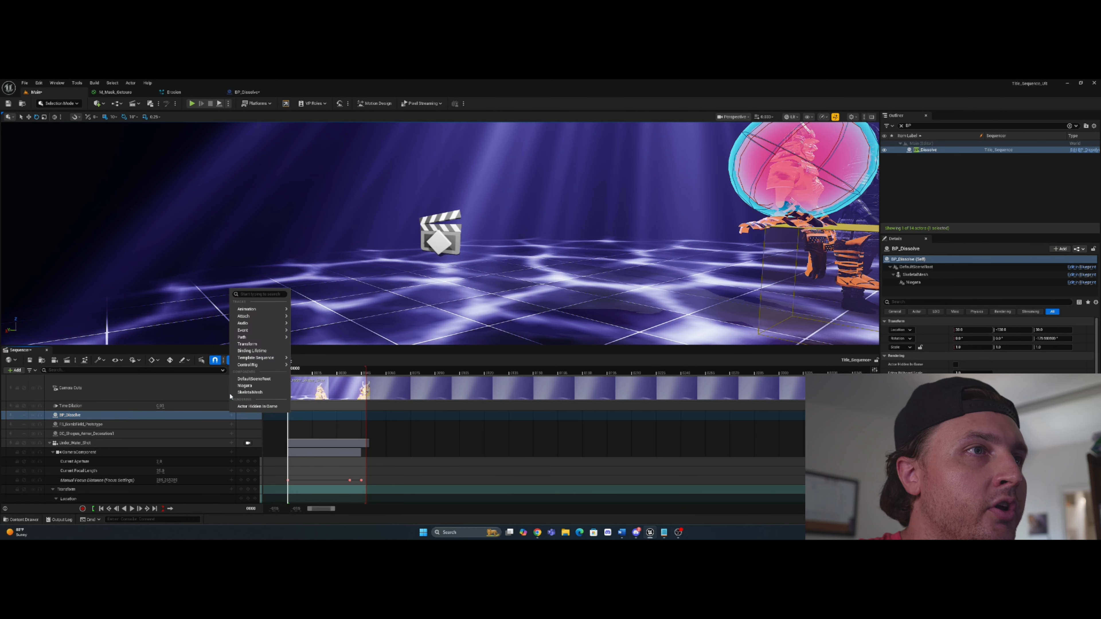
pyautogui.moveTo(254, 366)
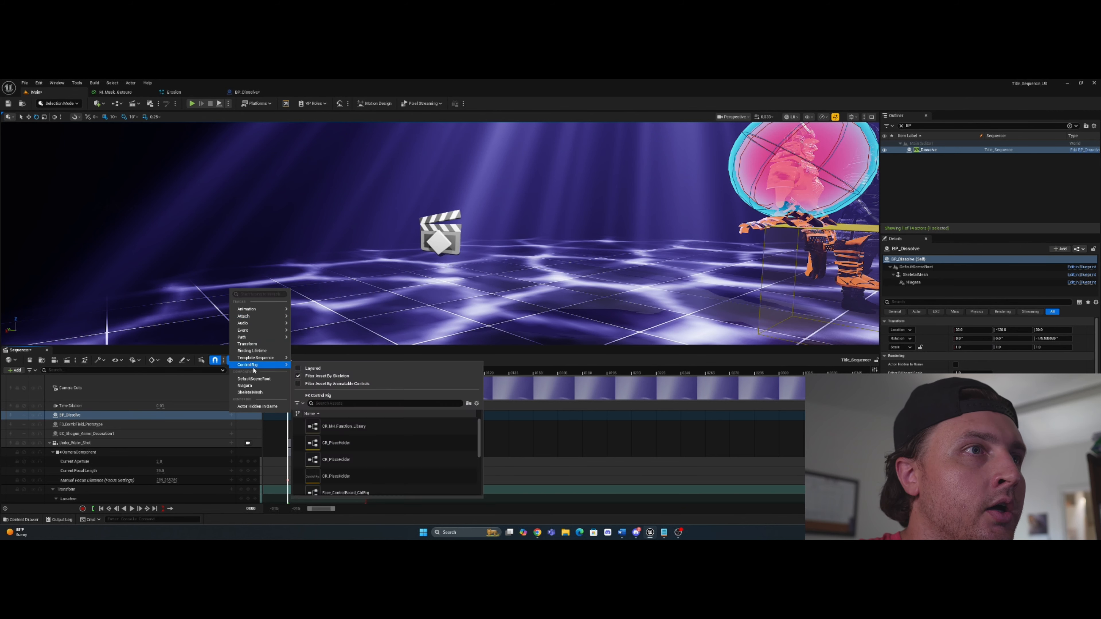
pyautogui.click(250, 392)
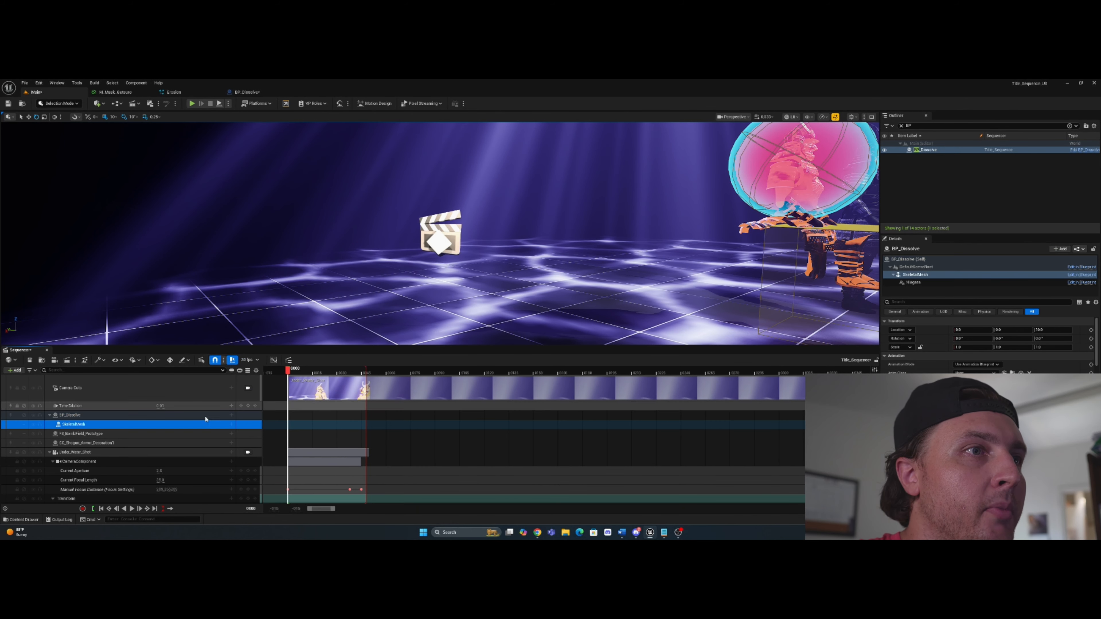
pyautogui.click(231, 424)
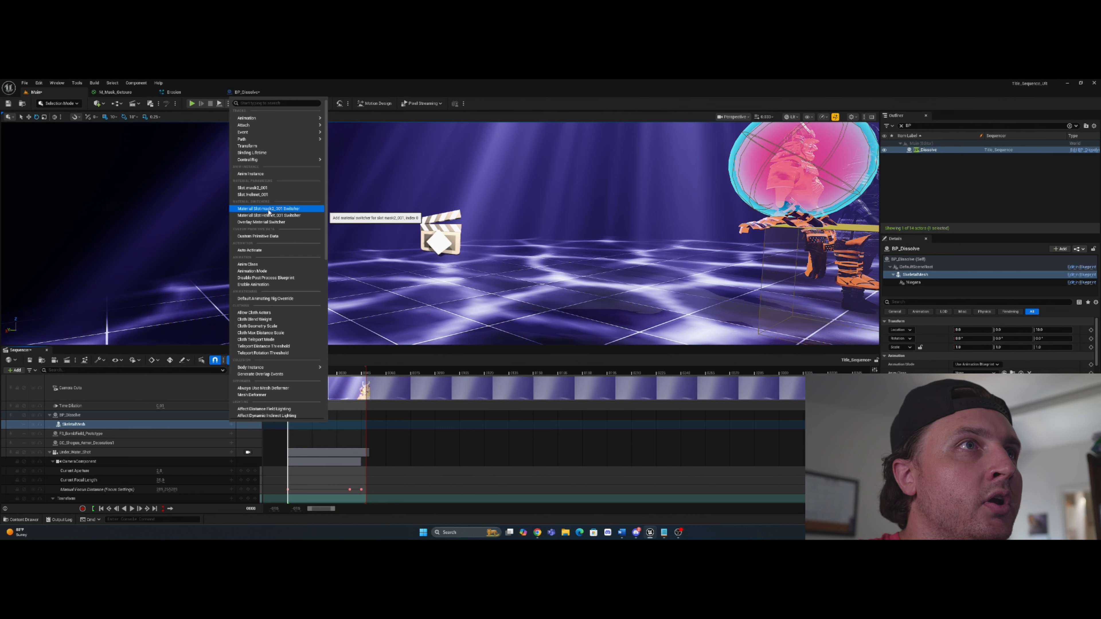
pyautogui.click(258, 187)
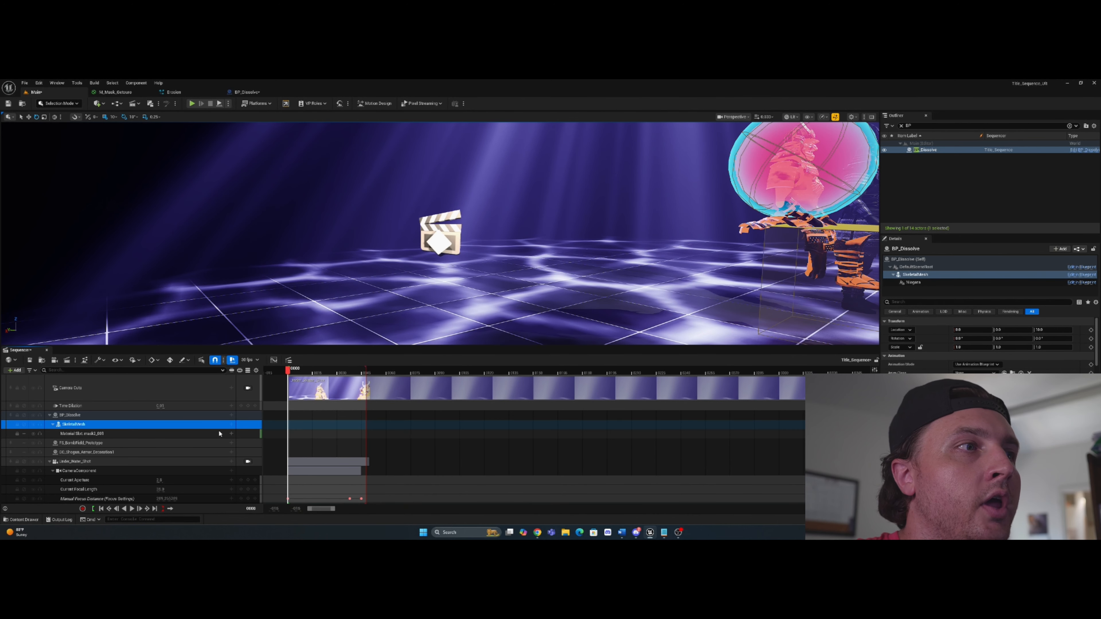
pyautogui.click(231, 433)
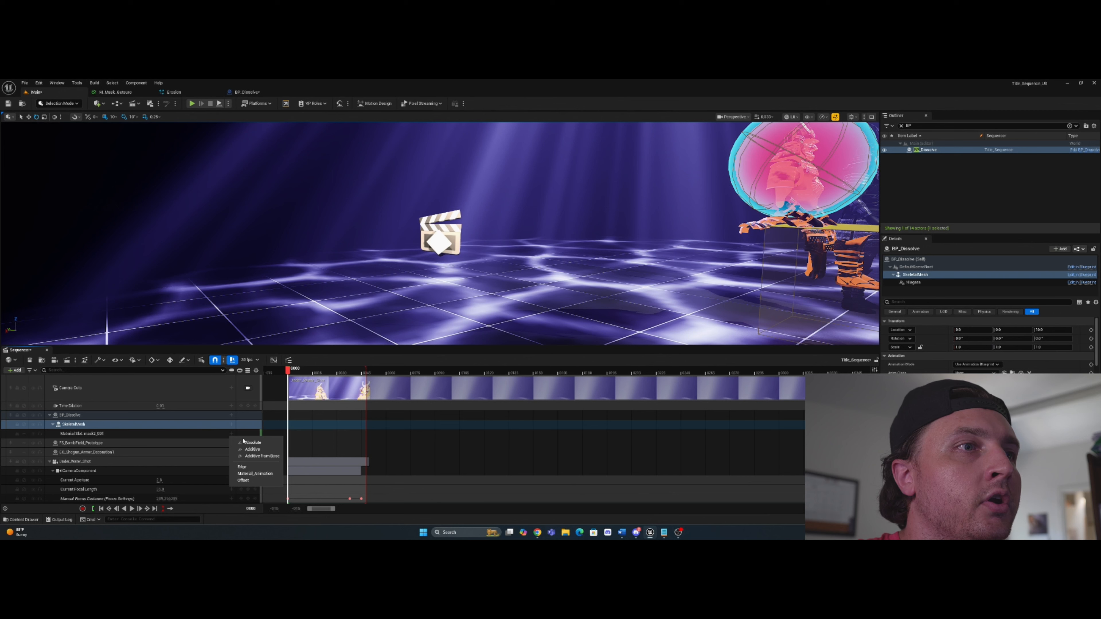
pyautogui.click(254, 474)
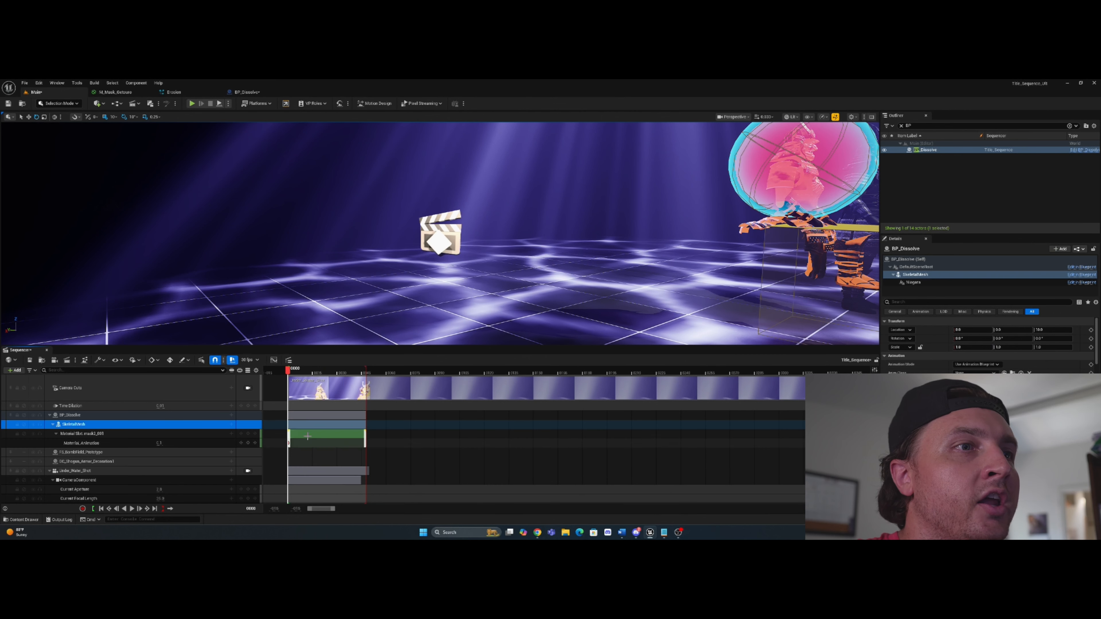
# Step: Key Material_Animation at the first frame and at frame 40, changing its value at the second key
pyautogui.click(160, 443)
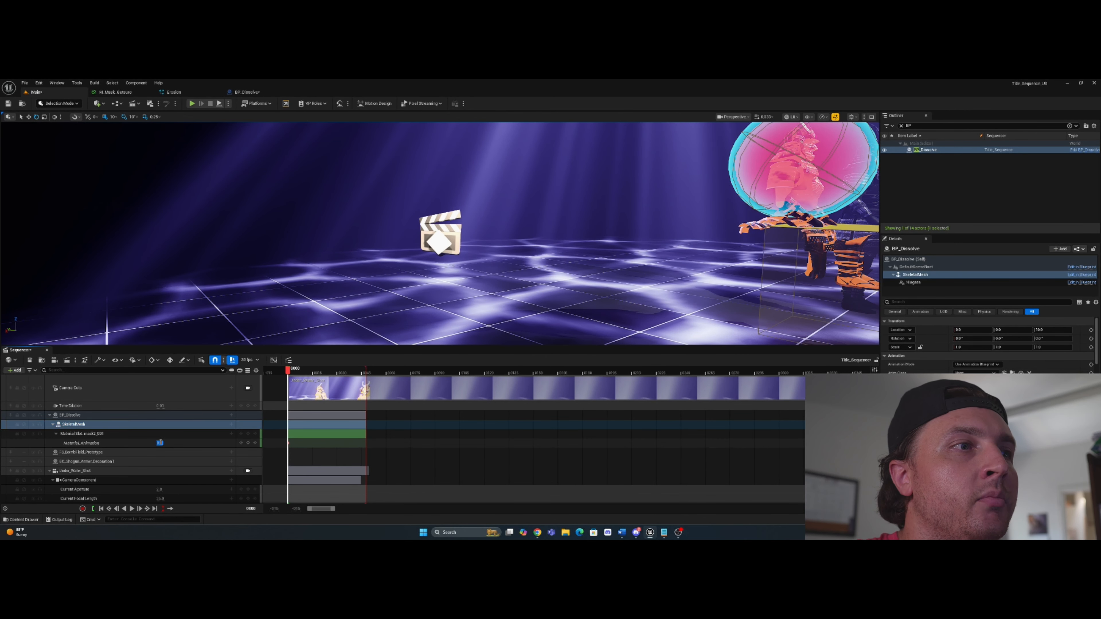
pyautogui.click(248, 442)
pyautogui.click(288, 374)
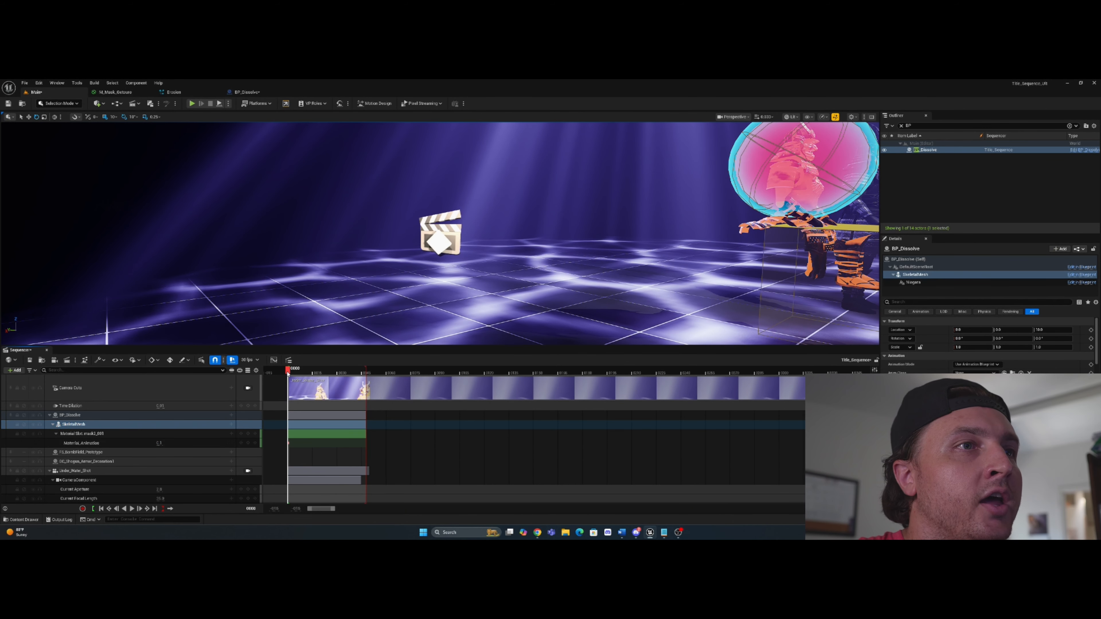
pyautogui.moveTo(287, 374); pyautogui.dragTo(355, 379)
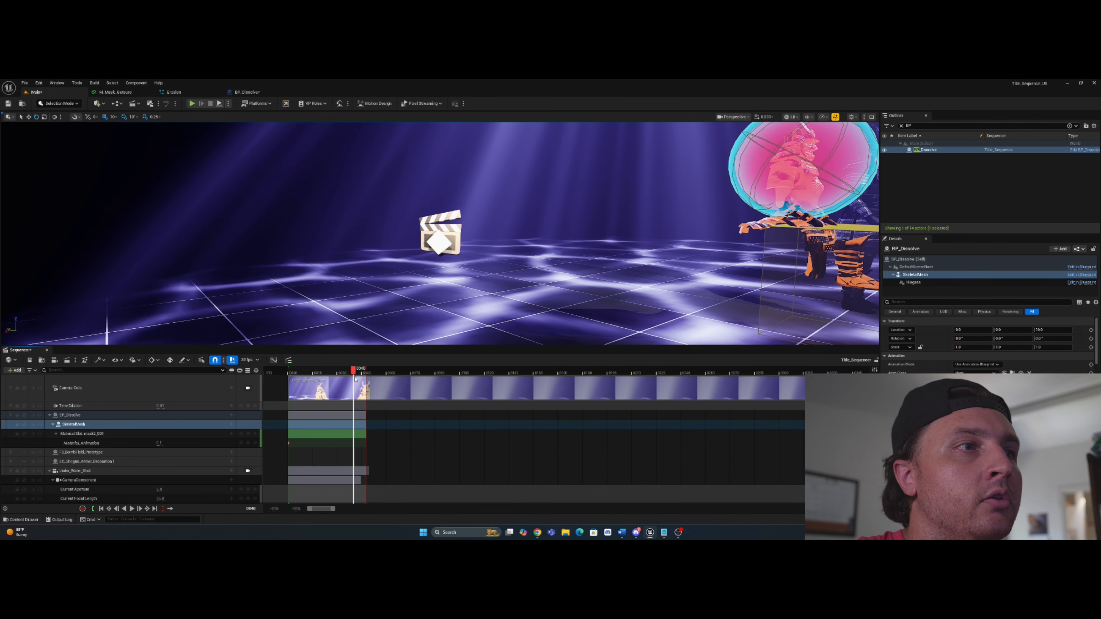
pyautogui.click(247, 443)
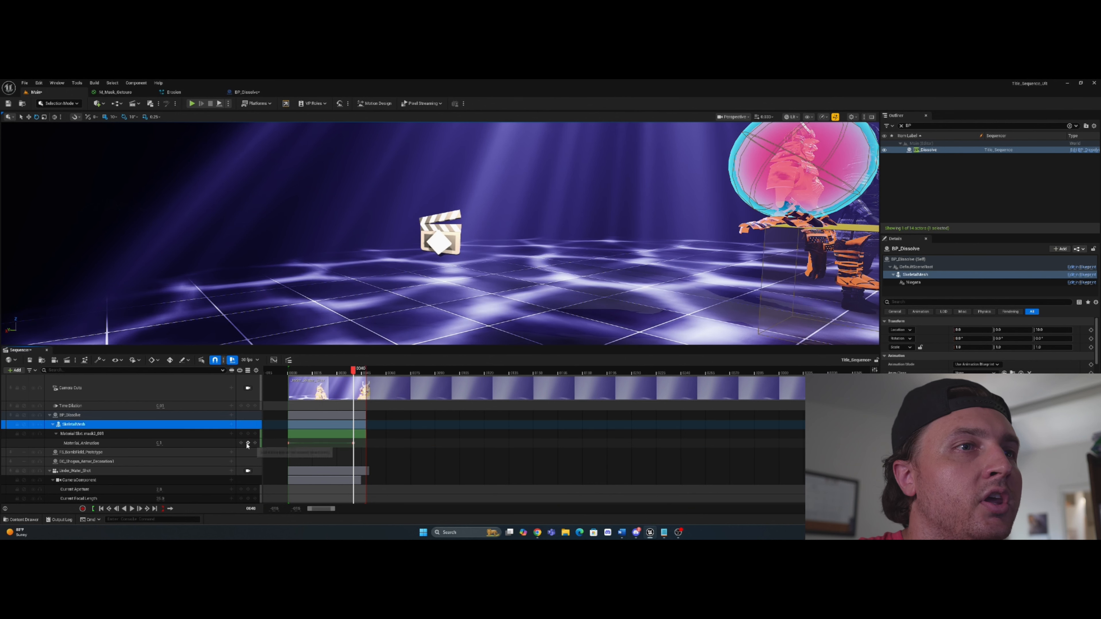
pyautogui.click(160, 443)
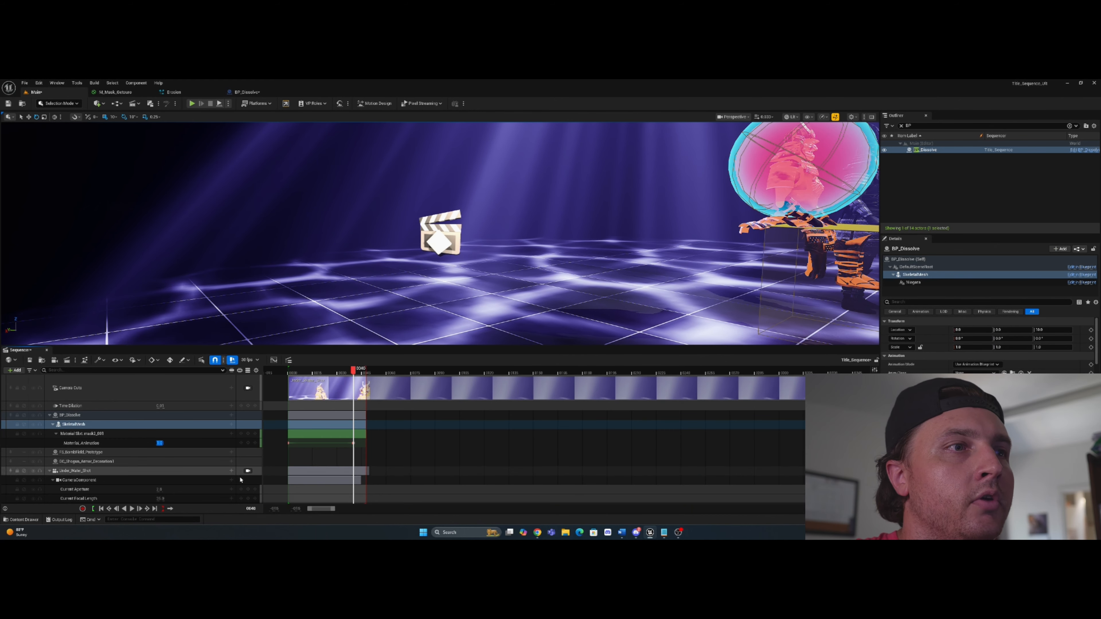
# Step: View the level through the sequence's camera and add a Time Dilation key at frame 47
pyautogui.click(247, 471)
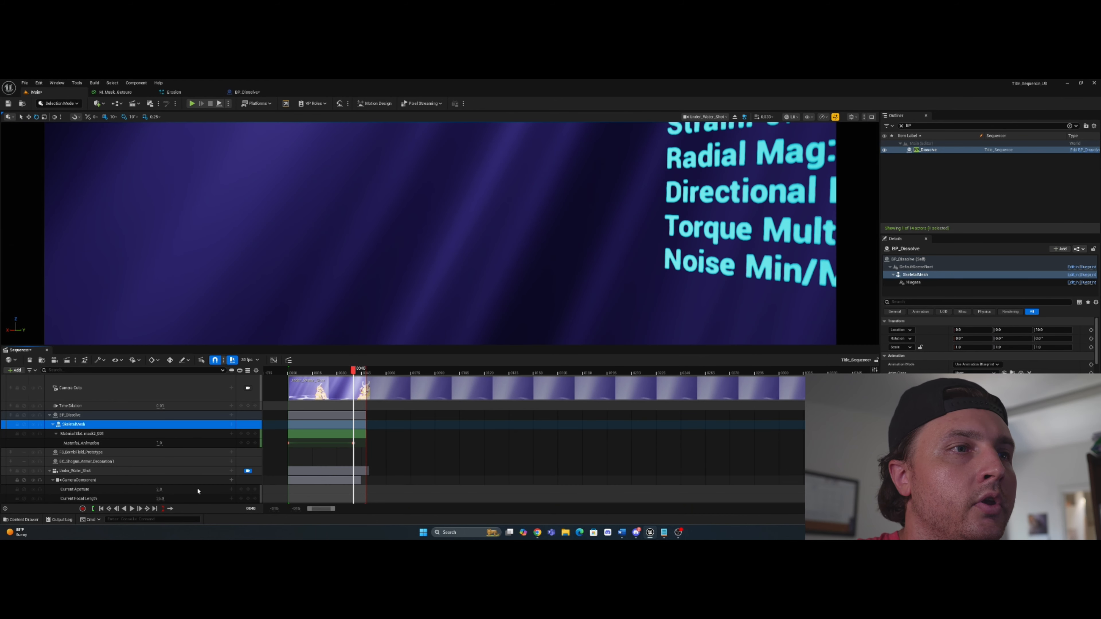
pyautogui.click(101, 508)
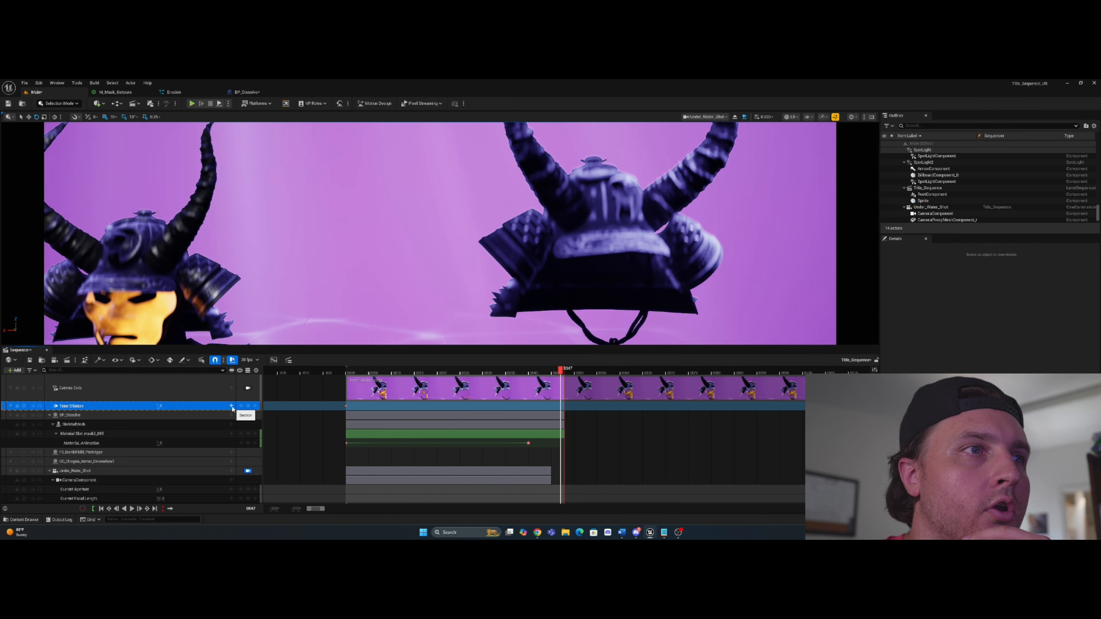
pyautogui.click(232, 406)
pyautogui.click(248, 407)
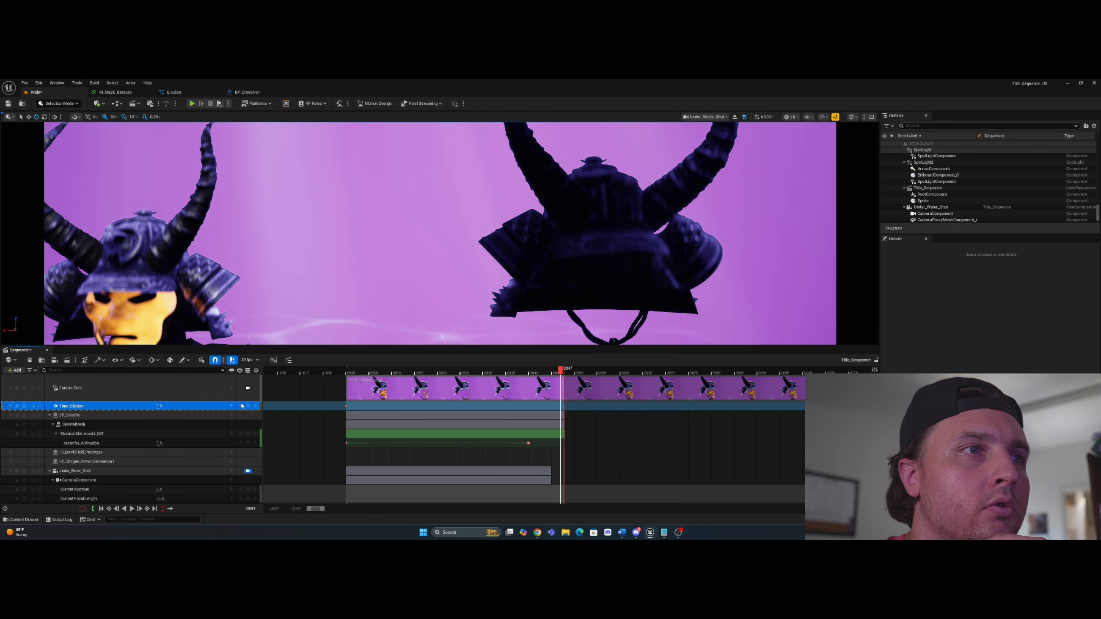
# Step: Play the sequence from frame 0 to its end, pausing partway to examine the helmet's dissolve
pyautogui.click(350, 370)
pyautogui.click(345, 370)
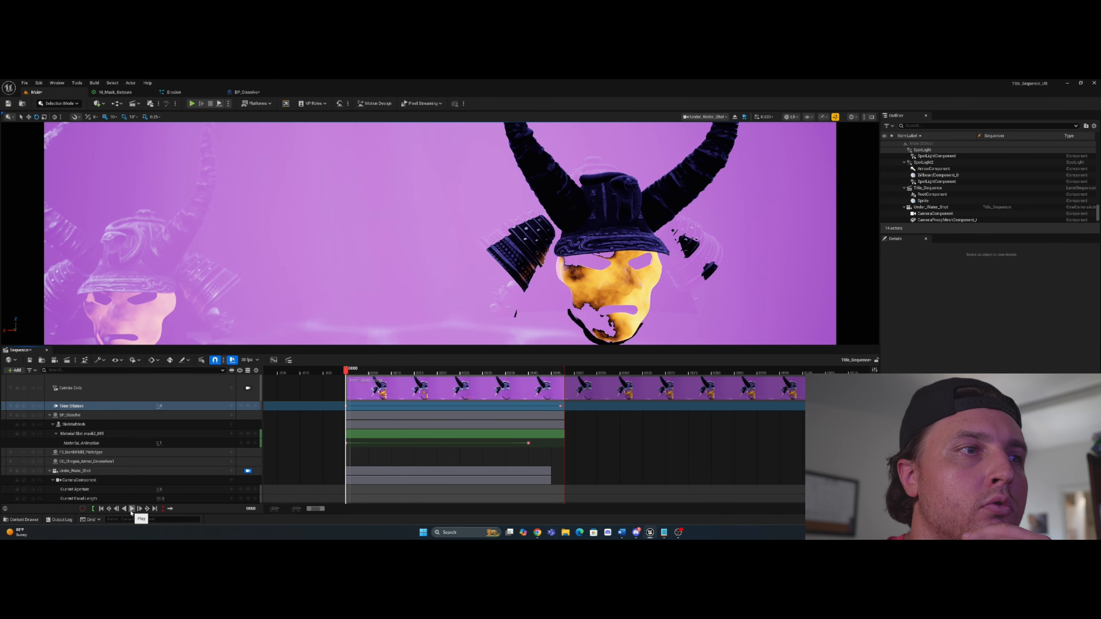
pyautogui.click(131, 510)
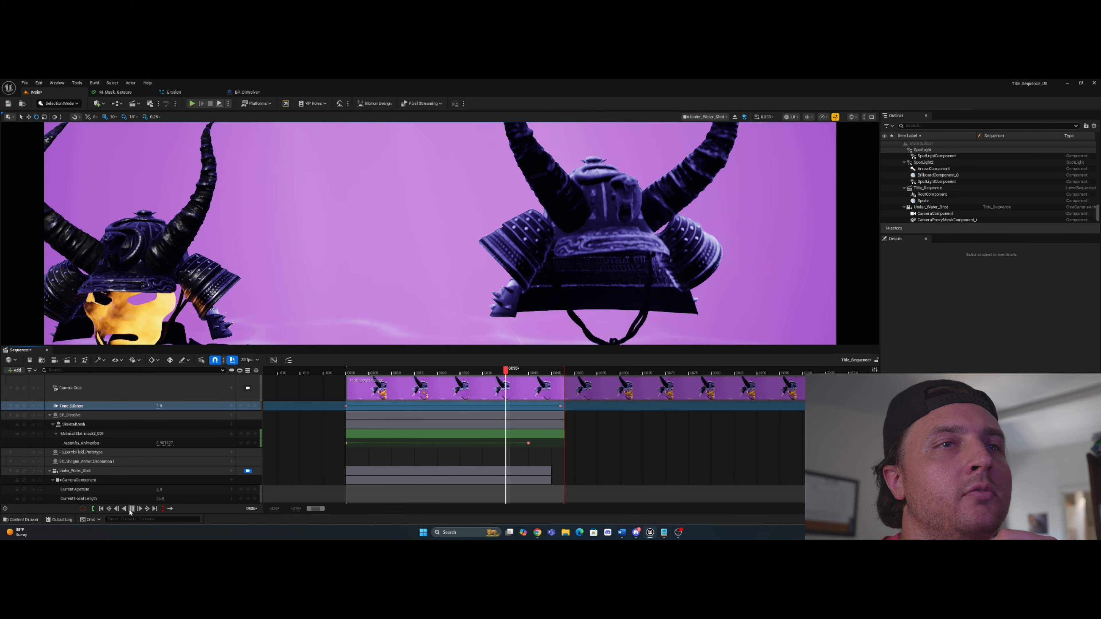
pyautogui.click(131, 509)
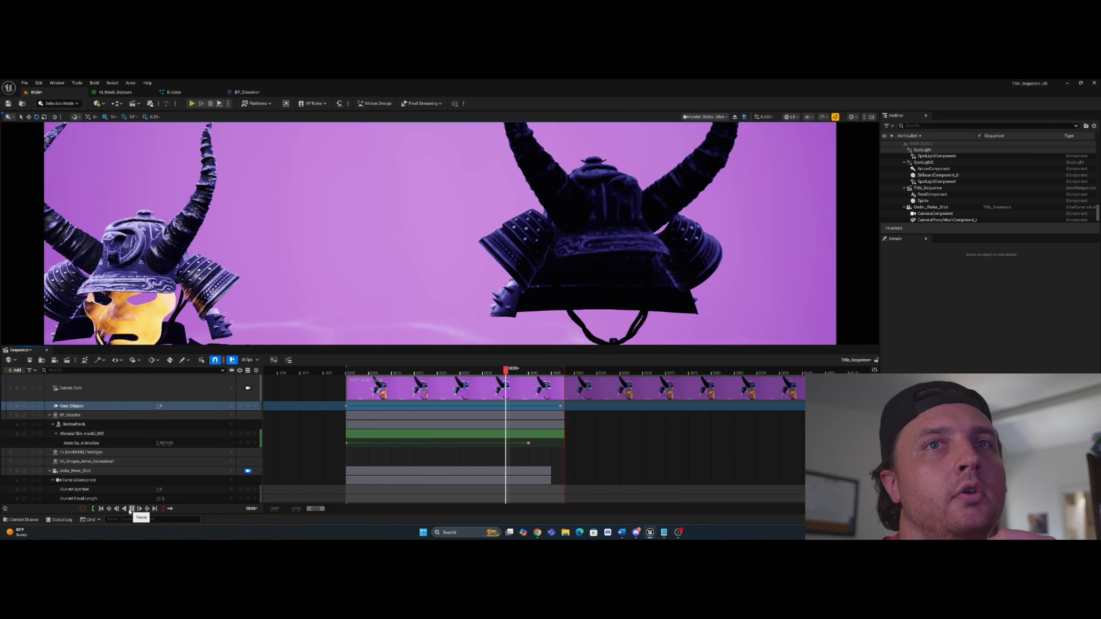
pyautogui.click(131, 508)
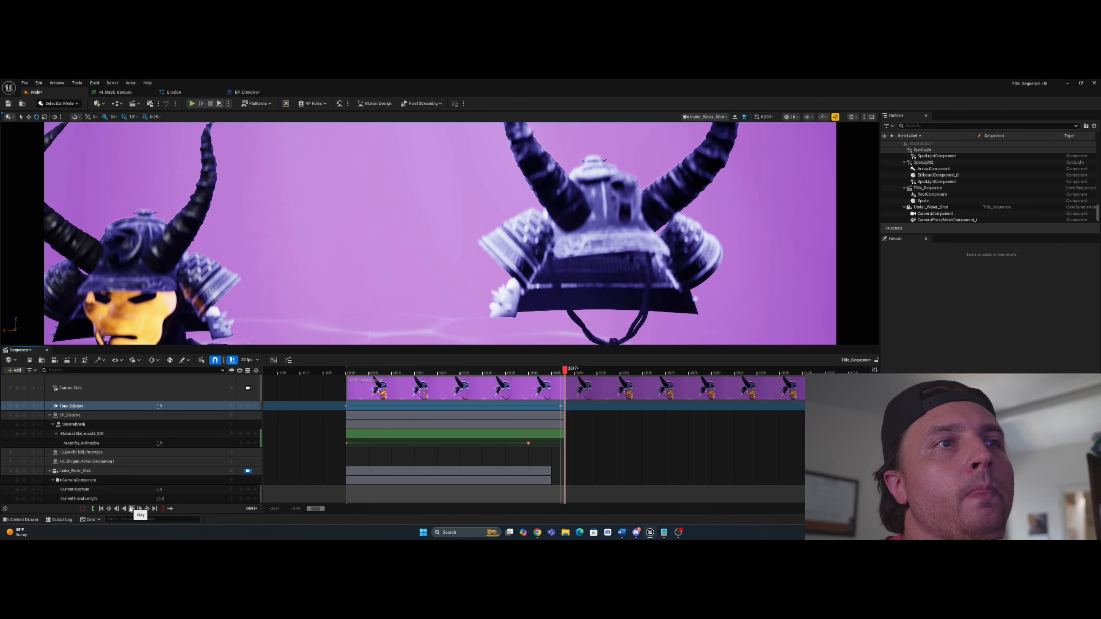
# Step: Change the Material_Animation values of the keys at the first frame and frame 40, and play the sequence to check the dissolve
pyautogui.click(347, 442)
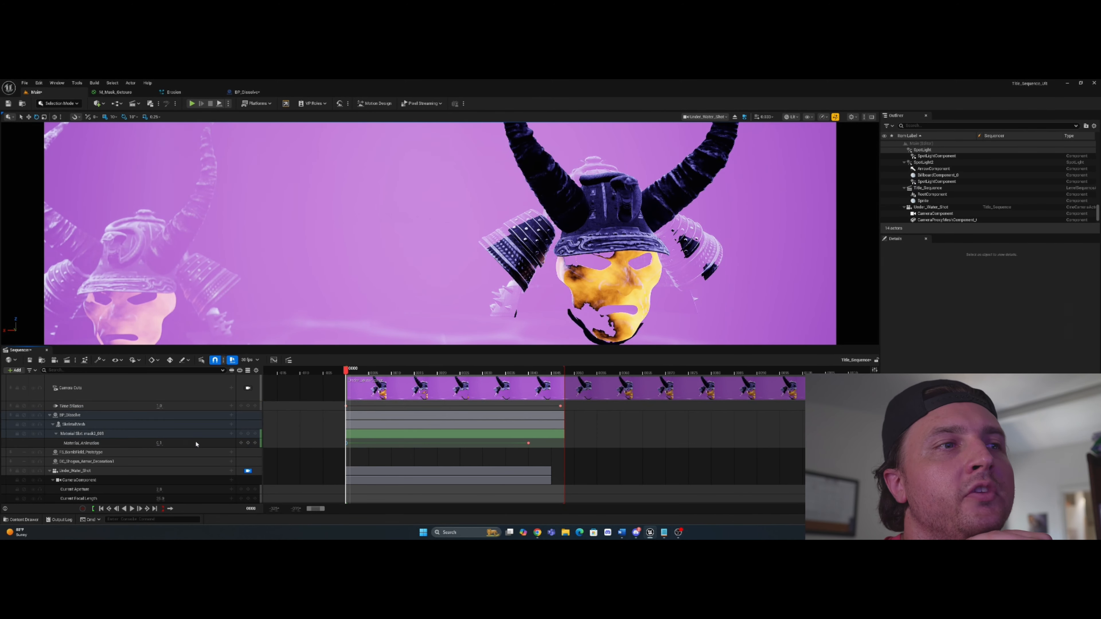
pyautogui.click(160, 443)
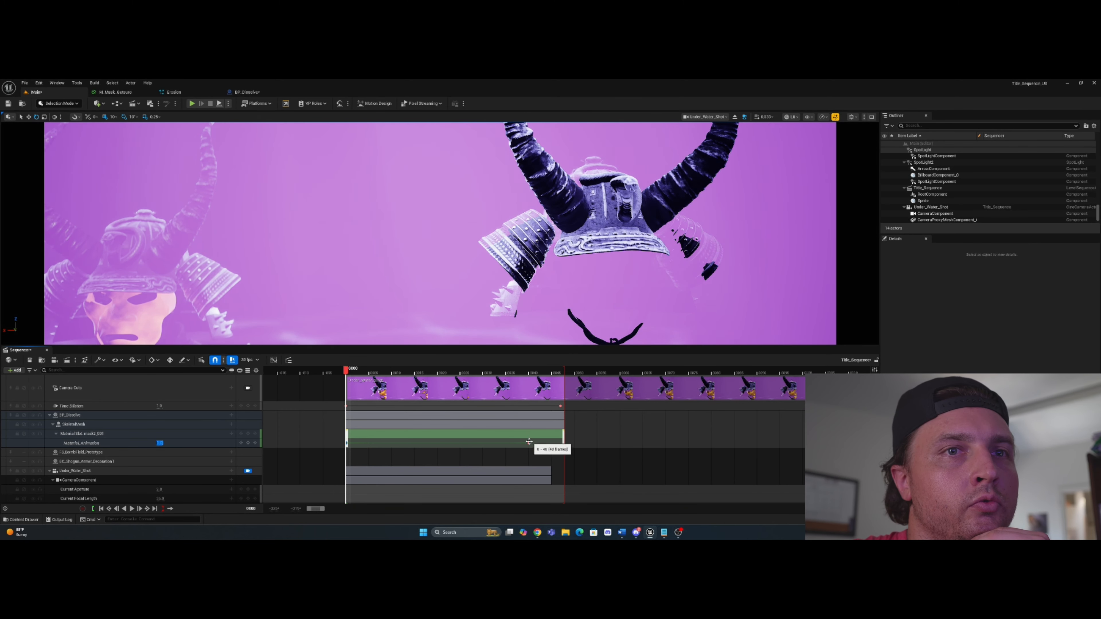
pyautogui.click(528, 443)
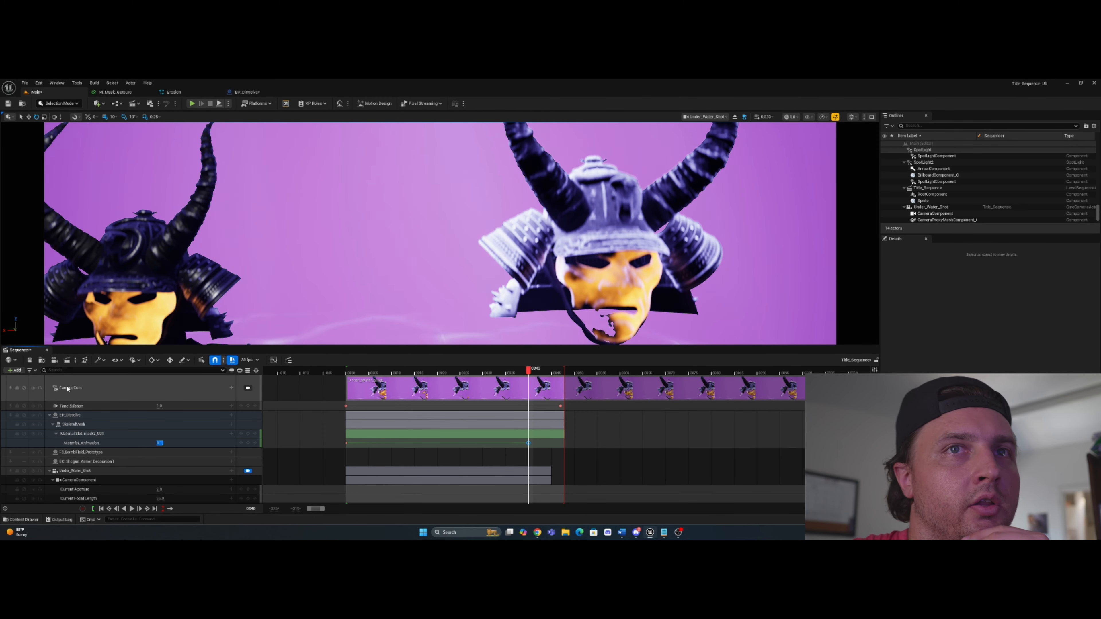
pyautogui.click(132, 508)
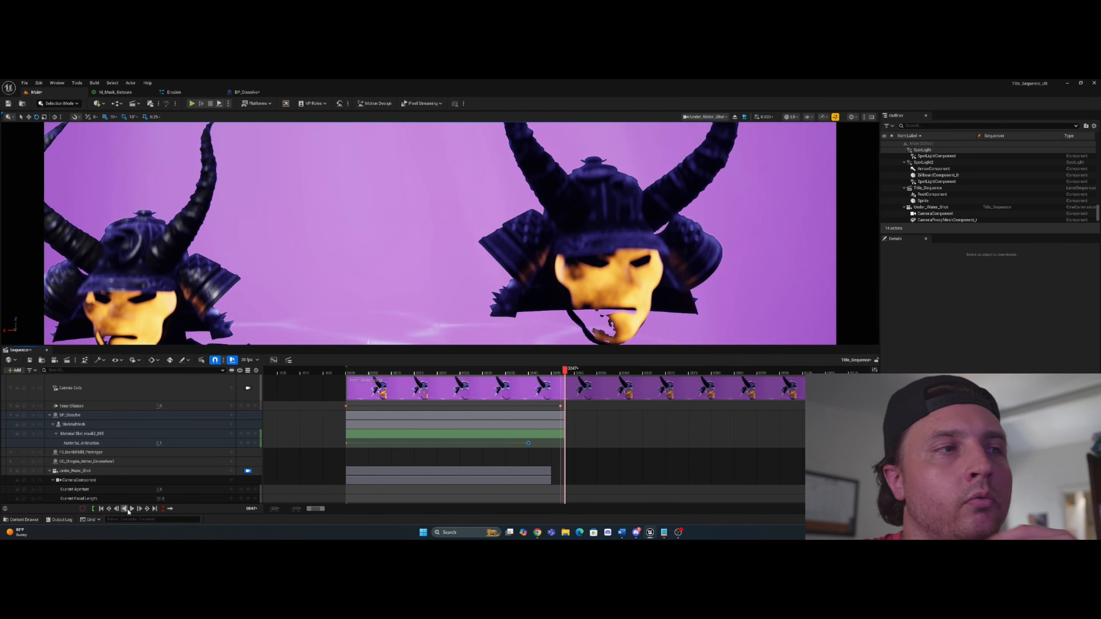
pyautogui.click(132, 509)
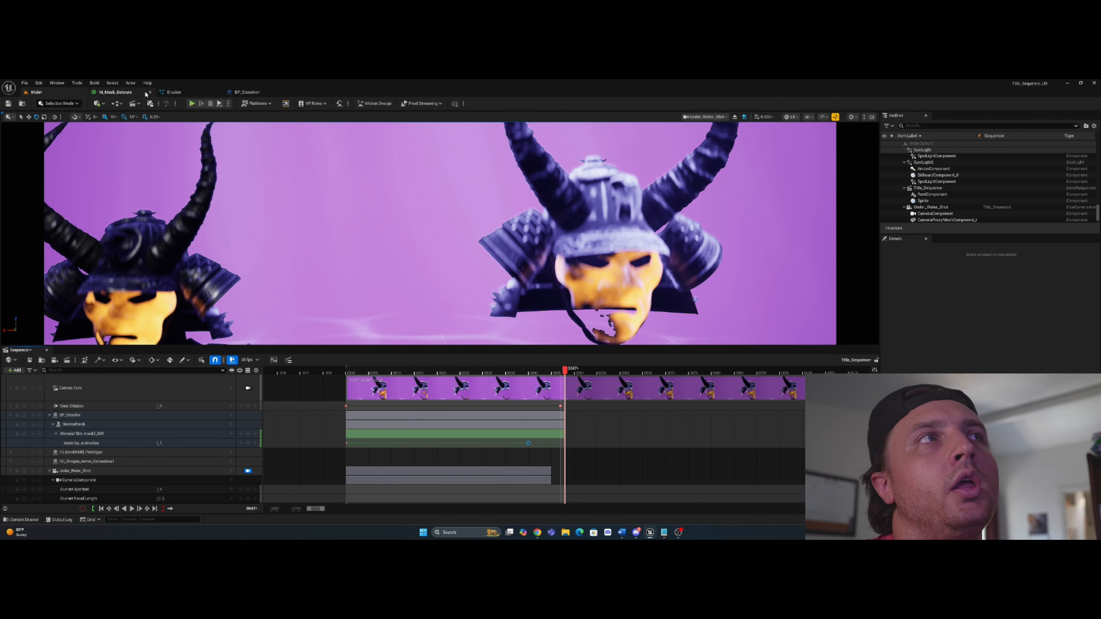
# Step: Set the B value of the Multiply node feeding Base Color to 2 in the mask material, and save the material
pyautogui.click(136, 95)
pyautogui.scroll(1, 349, 274)
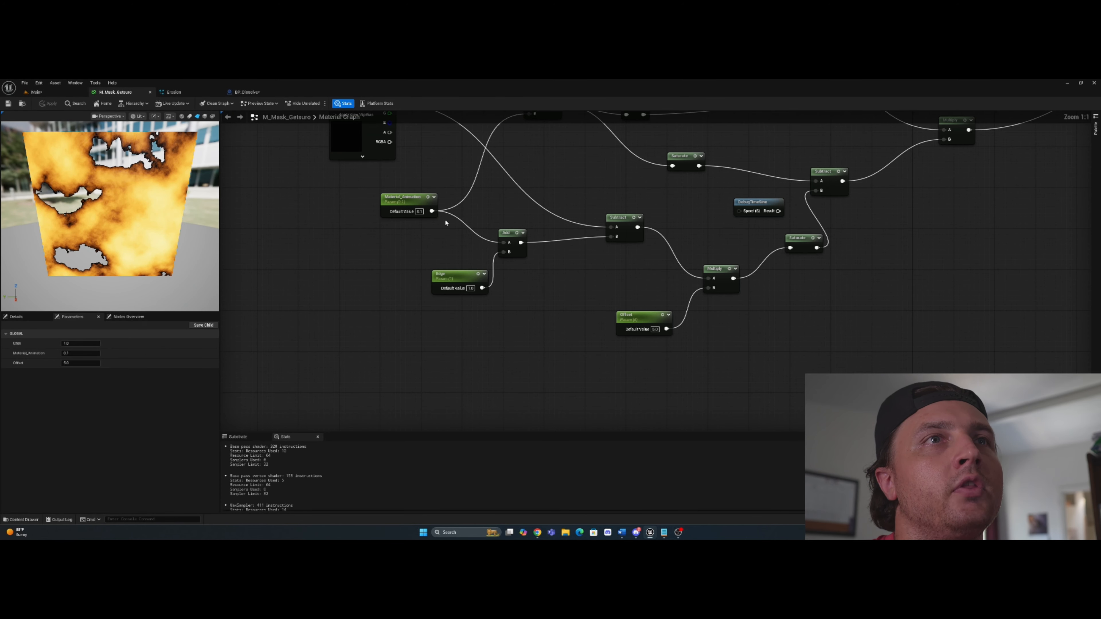
pyautogui.moveTo(430, 283); pyautogui.dragTo(363, 380, button='right')
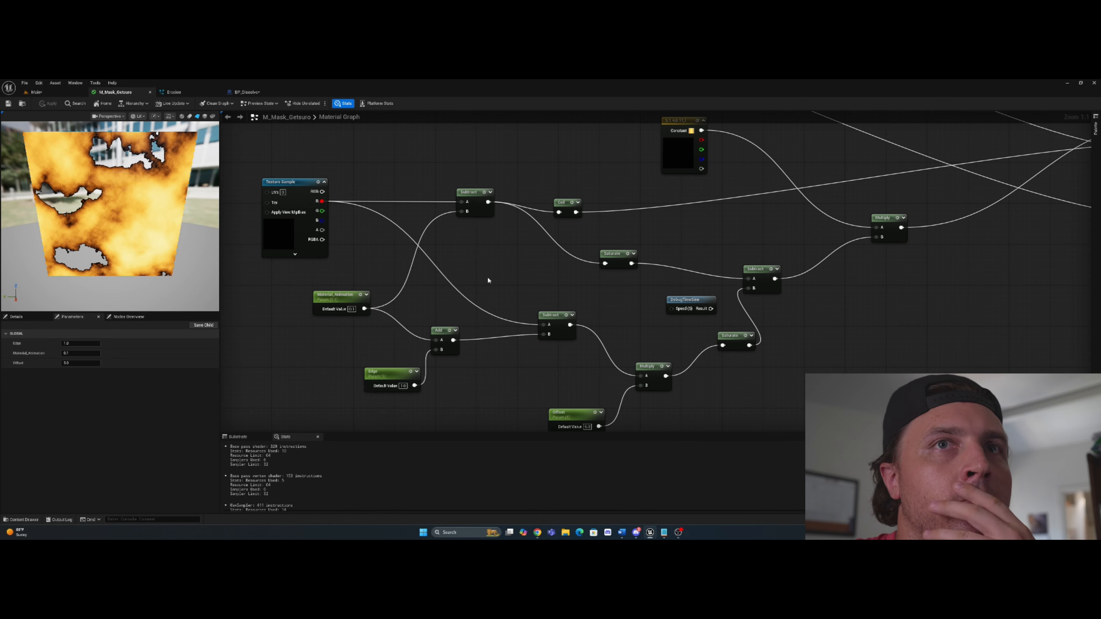
pyautogui.moveTo(488, 278); pyautogui.dragTo(425, 289, button='right')
pyautogui.moveTo(557, 242); pyautogui.dragTo(466, 378, button='right')
pyautogui.scroll(-2, 581, 166)
pyautogui.moveTo(581, 166); pyautogui.dragTo(617, 326, button='right')
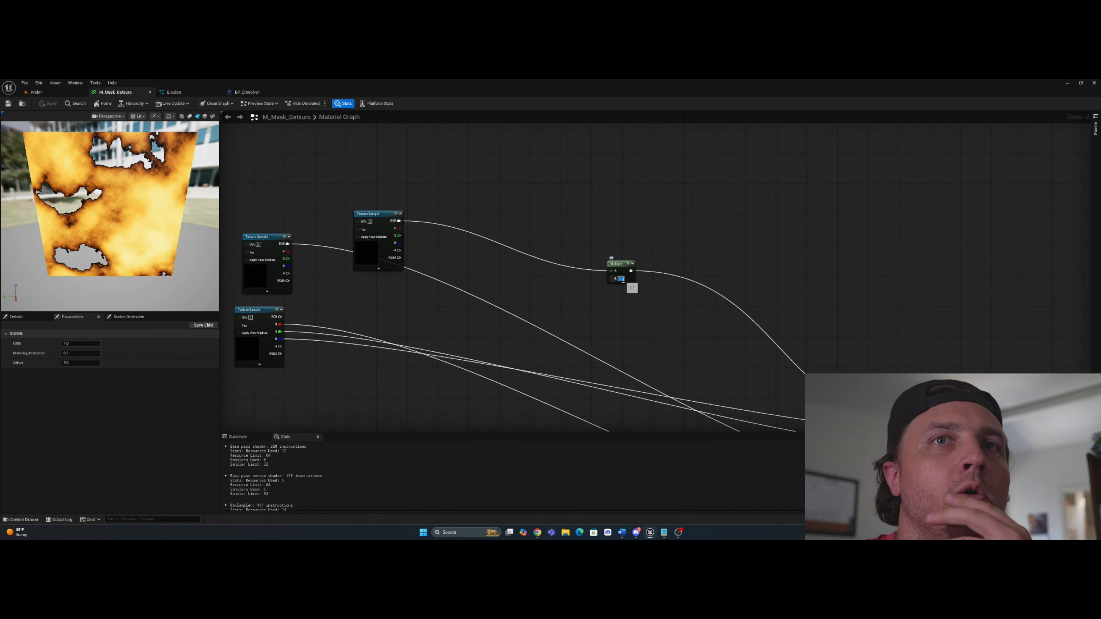
pyautogui.write('2')
pyautogui.press('Return')
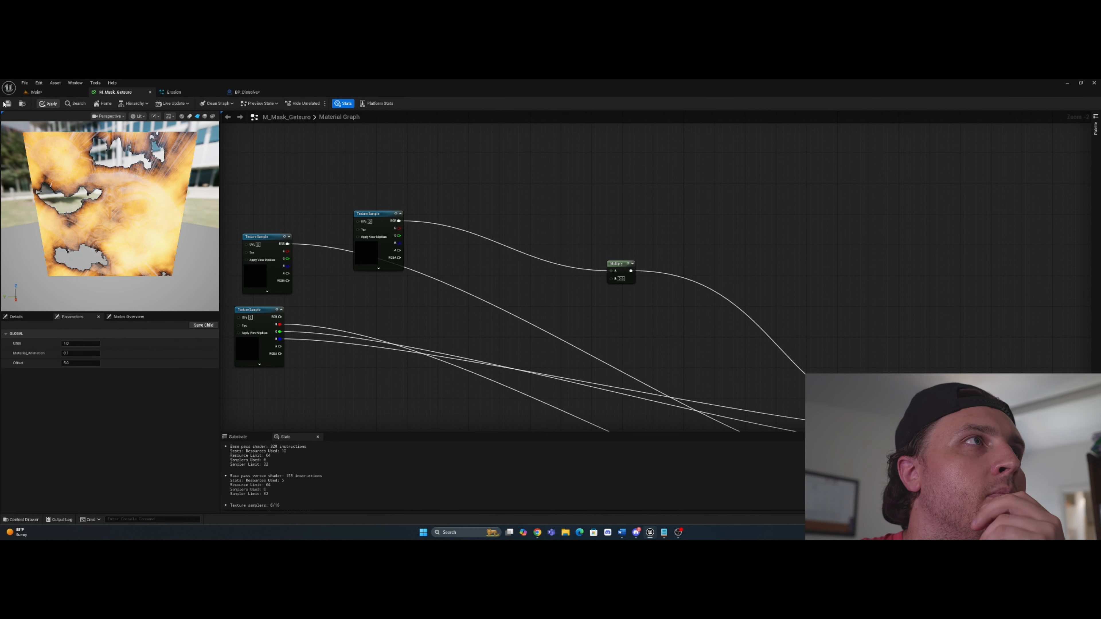
pyautogui.click(4, 104)
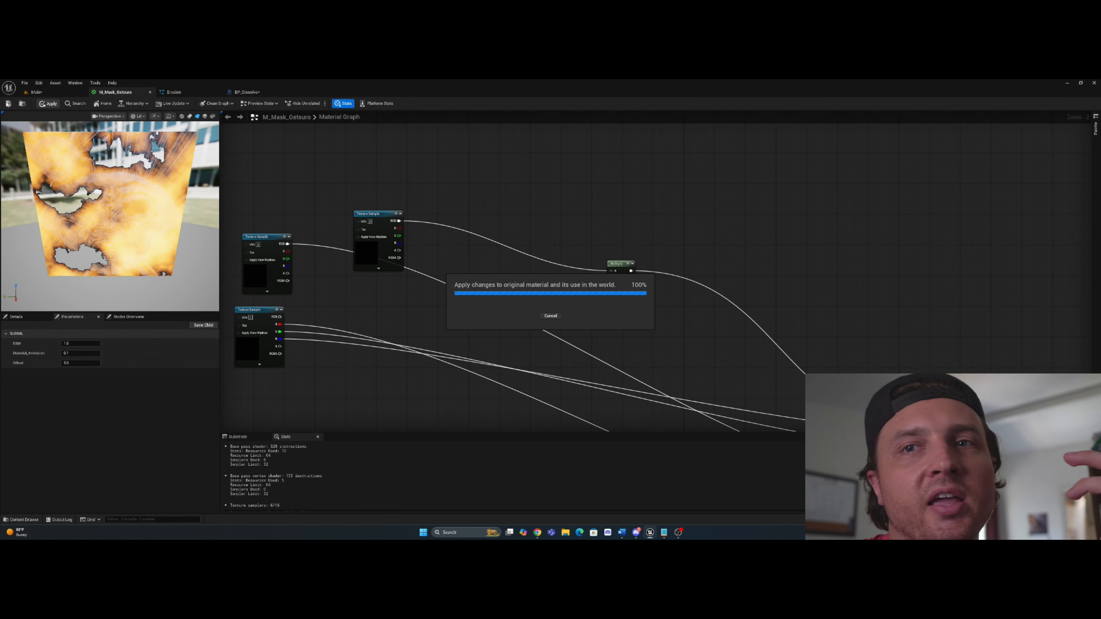
pyautogui.click(8, 103)
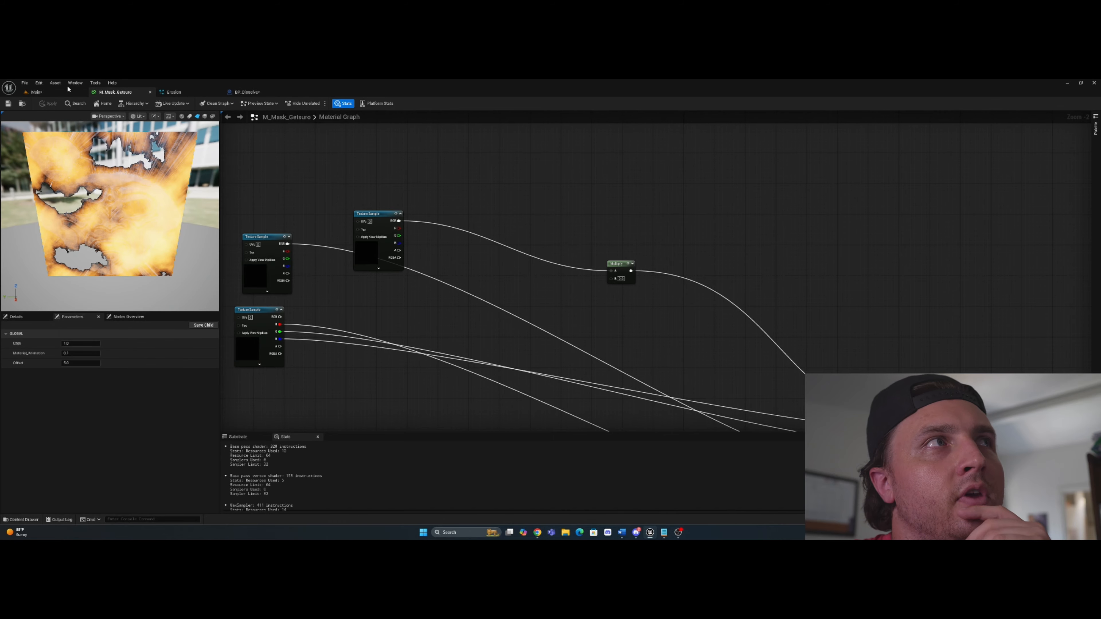
# Step: Return to the level and replay the sequence to examine the dissolve with the edited material
pyautogui.click(58, 92)
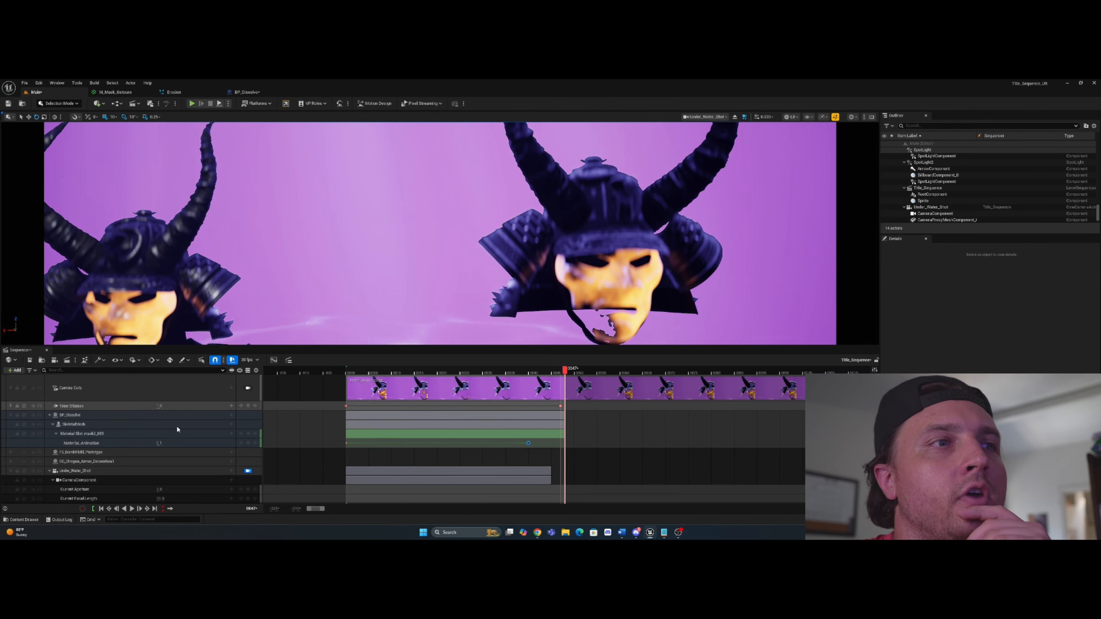
pyautogui.click(132, 508)
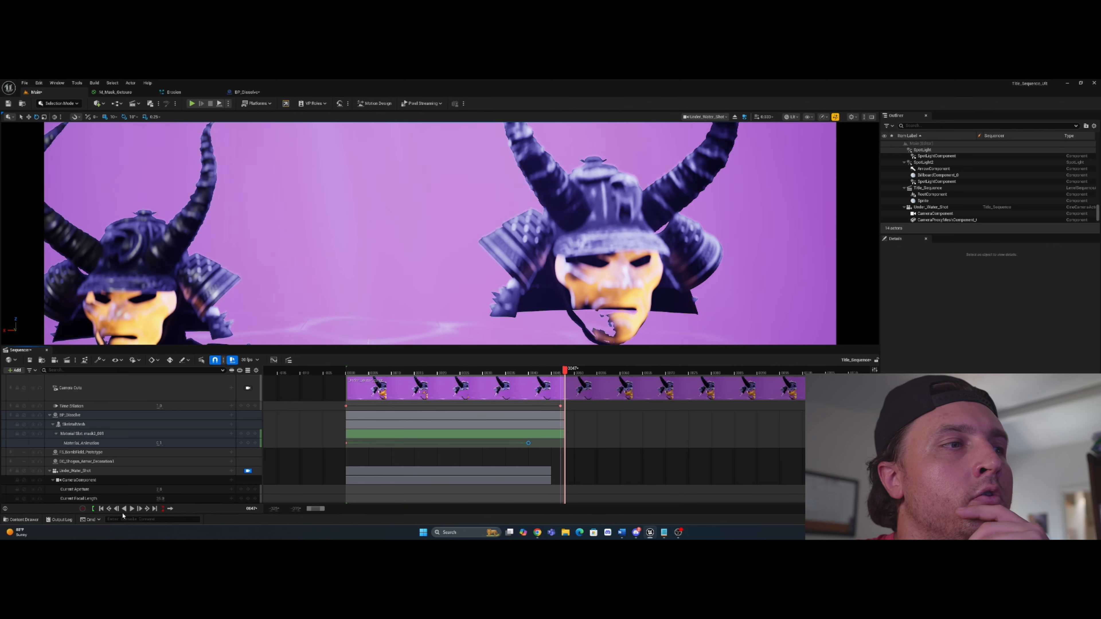
pyautogui.click(132, 508)
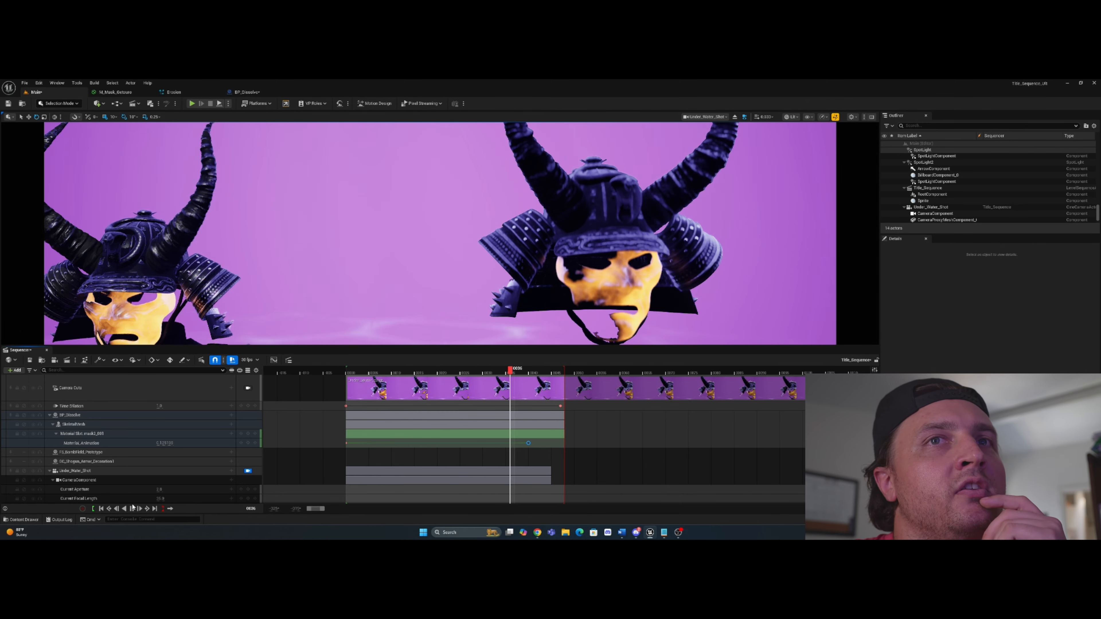
# Step: Reopen the mask material graph and examine the Material_Animation and Edge nodes that drive the dissolve
pyautogui.click(116, 92)
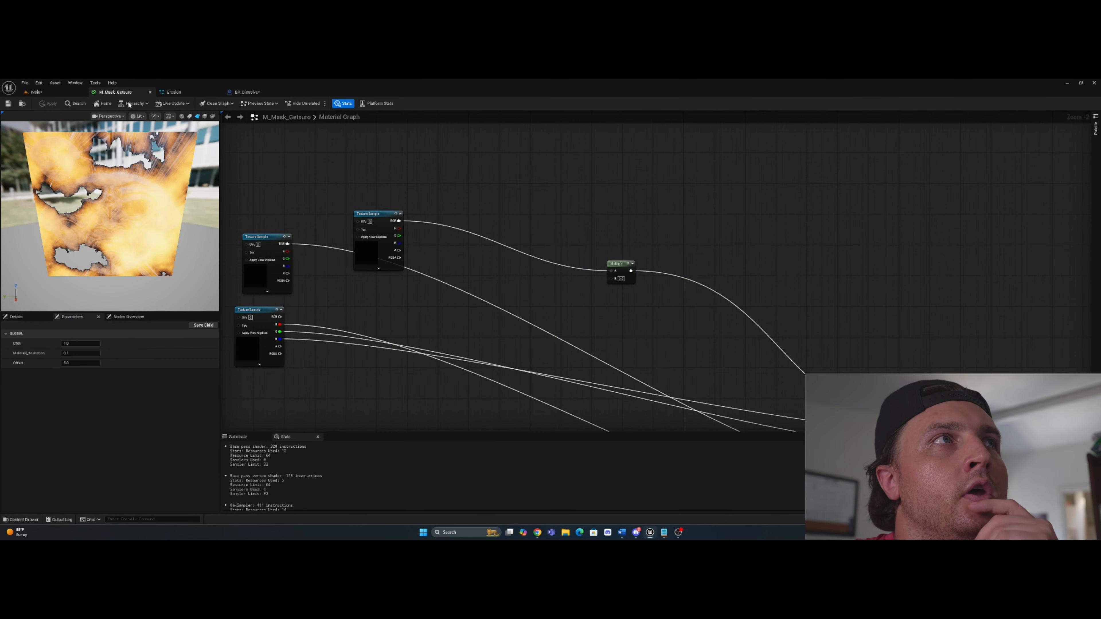
pyautogui.moveTo(388, 310); pyautogui.dragTo(374, 197, button='right')
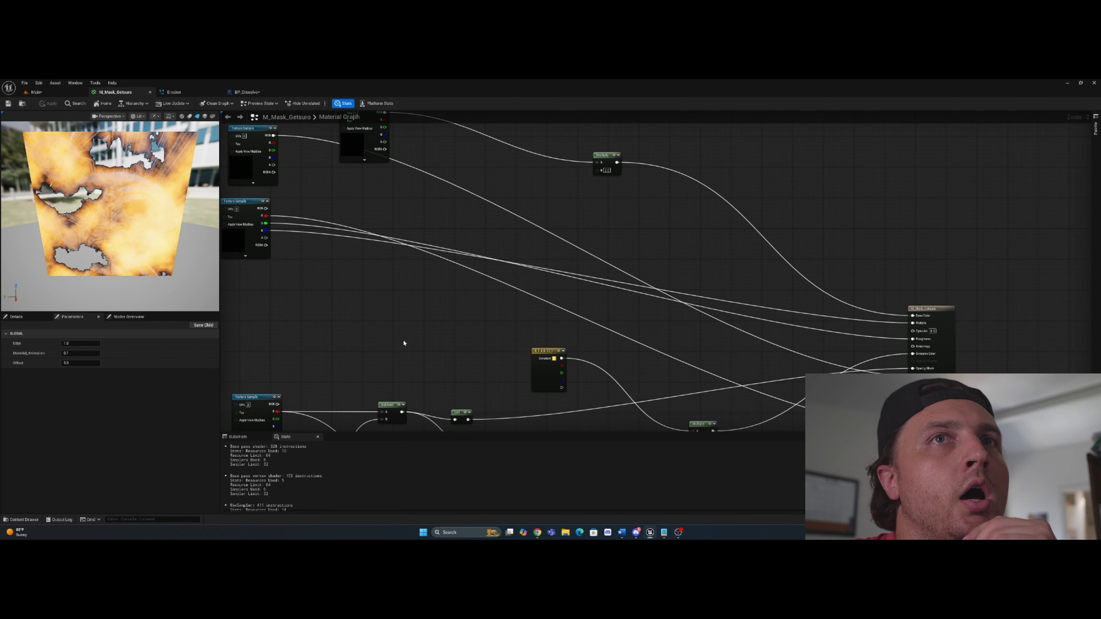
pyautogui.moveTo(406, 342); pyautogui.dragTo(509, 226, button='right')
pyautogui.moveTo(461, 291); pyautogui.dragTo(464, 202, button='right')
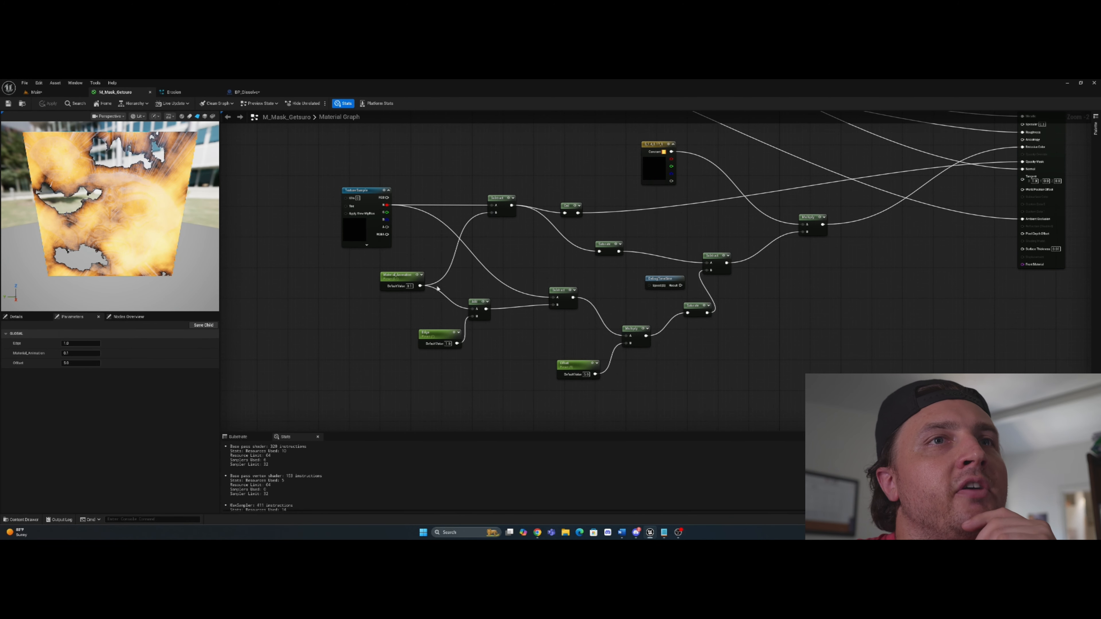